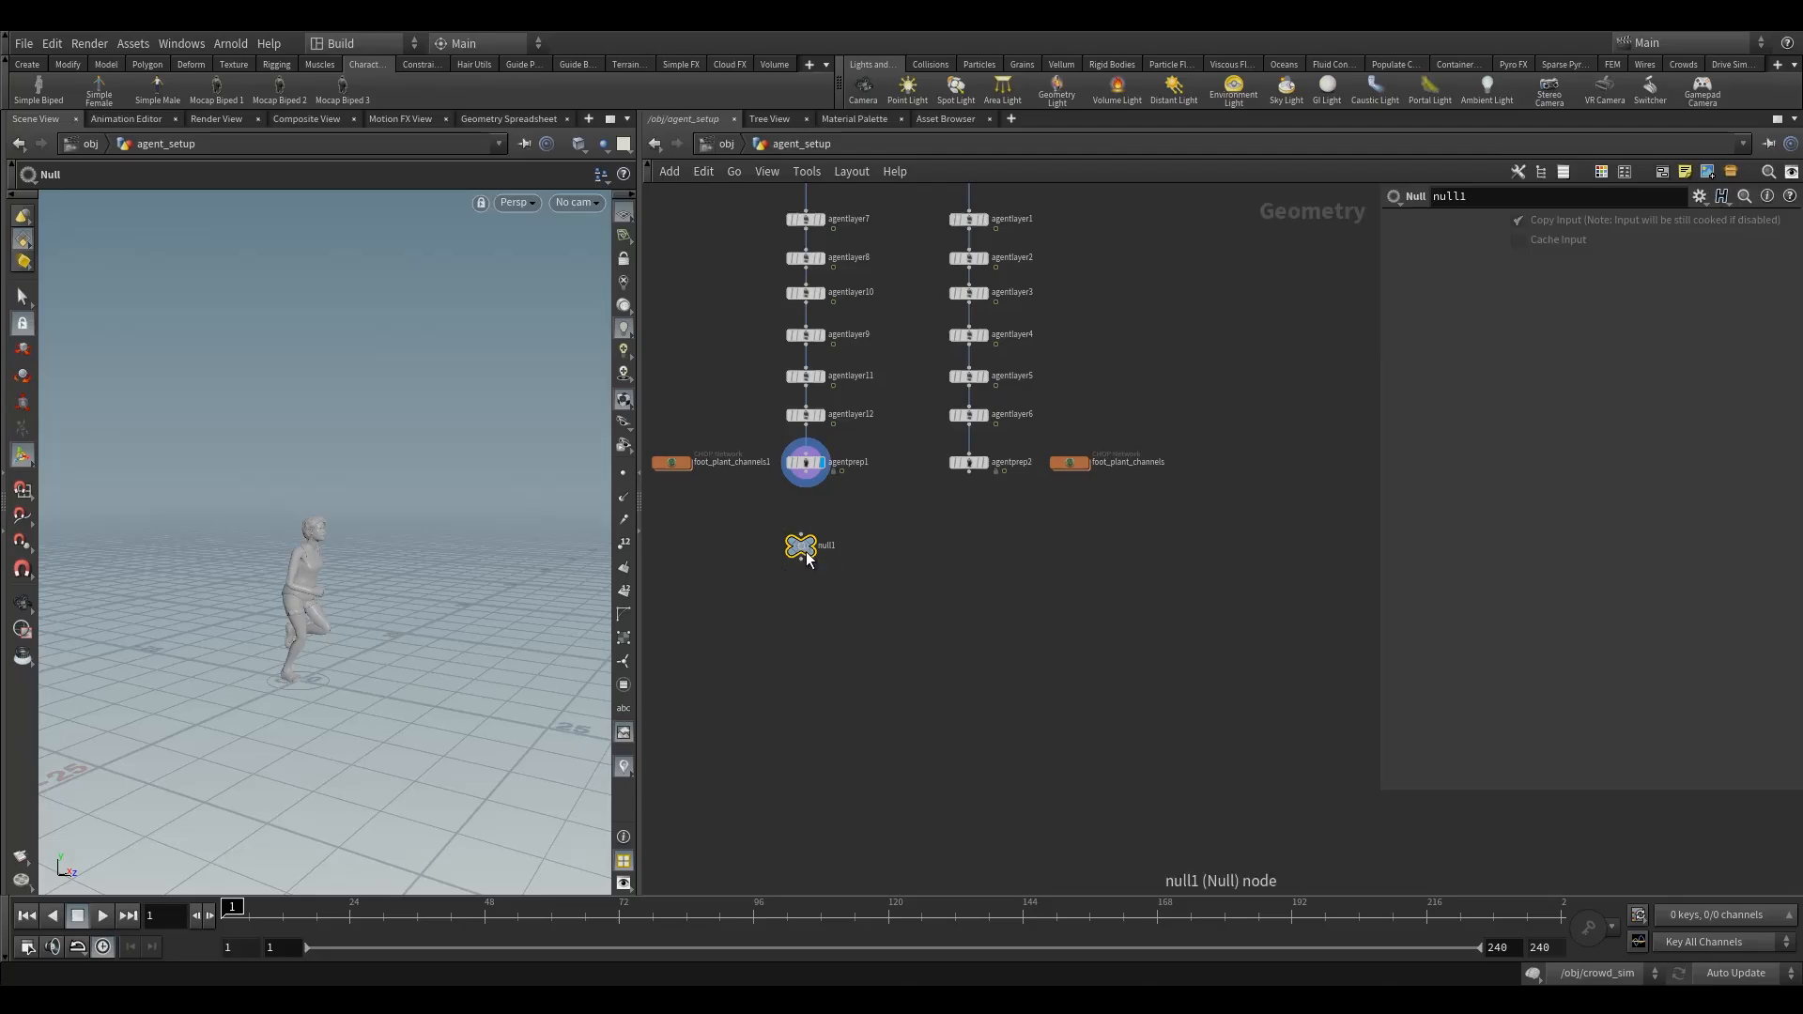
# Step: Place a Null node below agentprep1, wire agentprep1 into it and rename it OUT_WOMAN
pyautogui.click(806, 554)
pyautogui.moveTo(806, 480); pyautogui.dragTo(806, 543)
pyautogui.doubleClick(845, 555)
pyautogui.scroll(4, 847, 514)
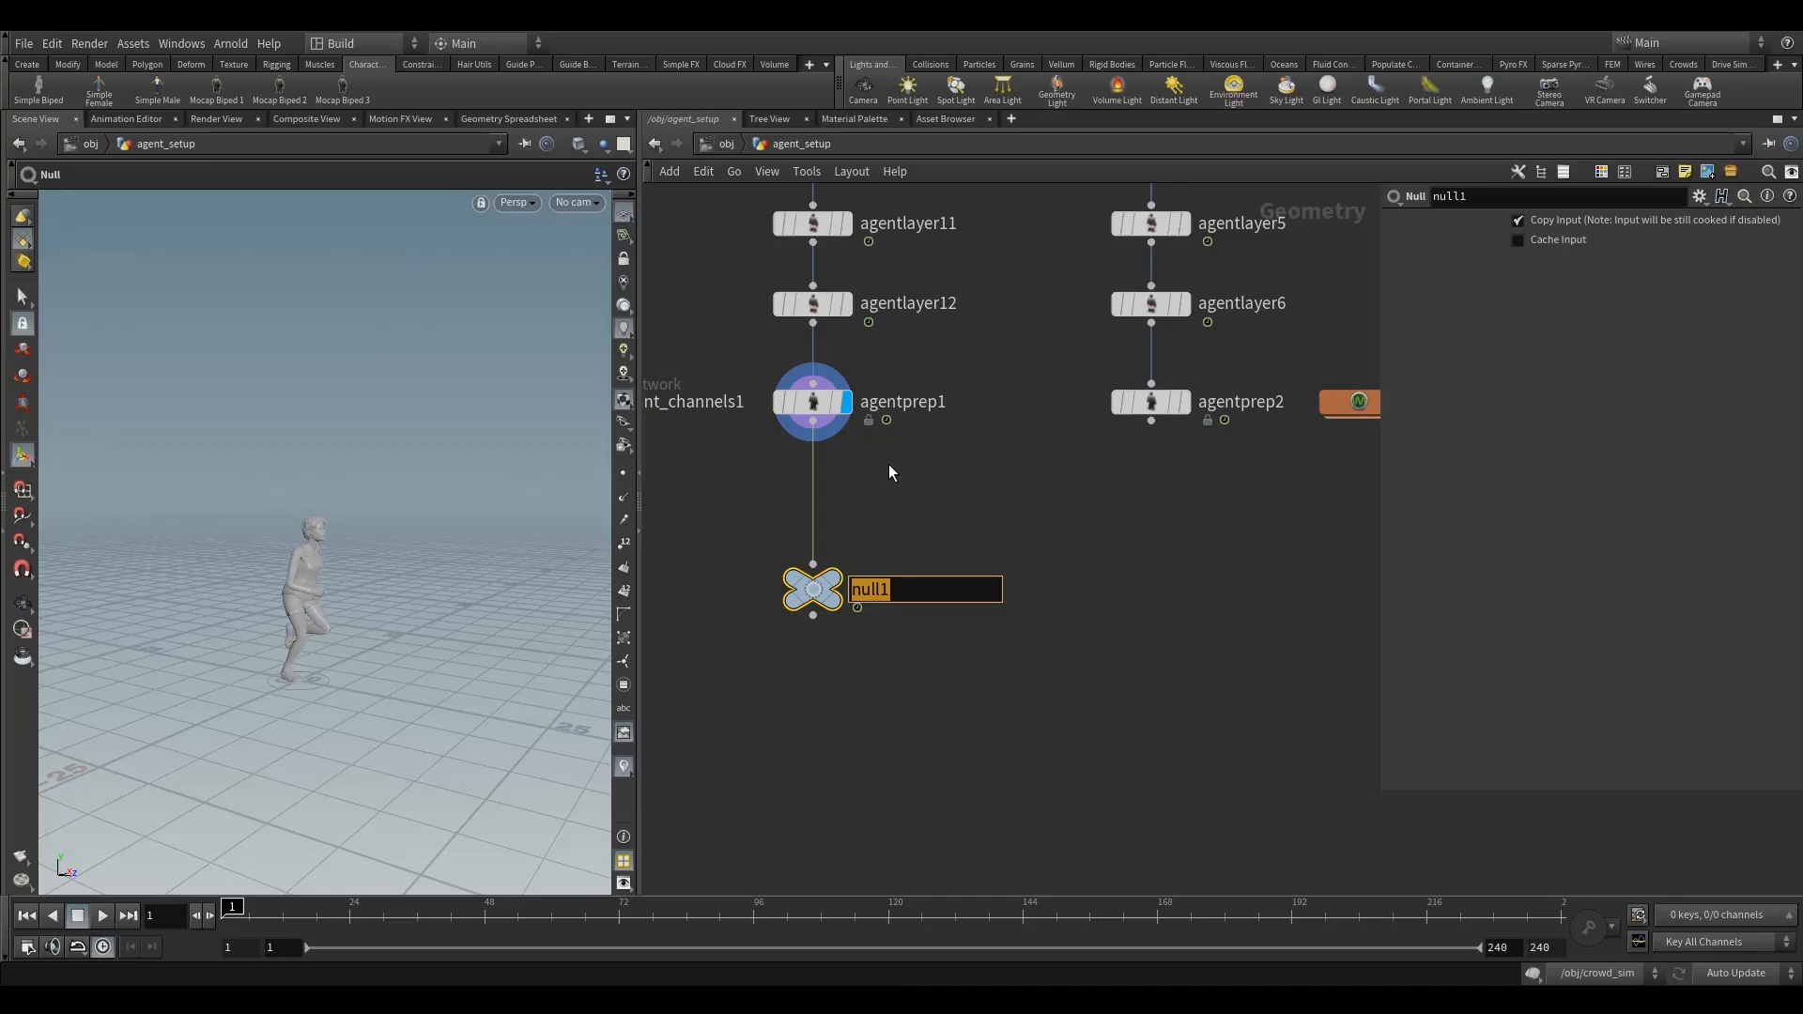
pyautogui.write('OUT_WOMAN')
pyautogui.press('Return')
# Step: Duplicate the OUT_WOMAN null below agentprep2, wired to its output, and rename the copy OUT_MAN
pyautogui.keyDown('alt'); pyautogui.moveTo(814, 589); pyautogui.dragTo(1333, 556); pyautogui.keyUp('alt')
pyautogui.doubleClick(1250, 591)
pyautogui.write('MAN')
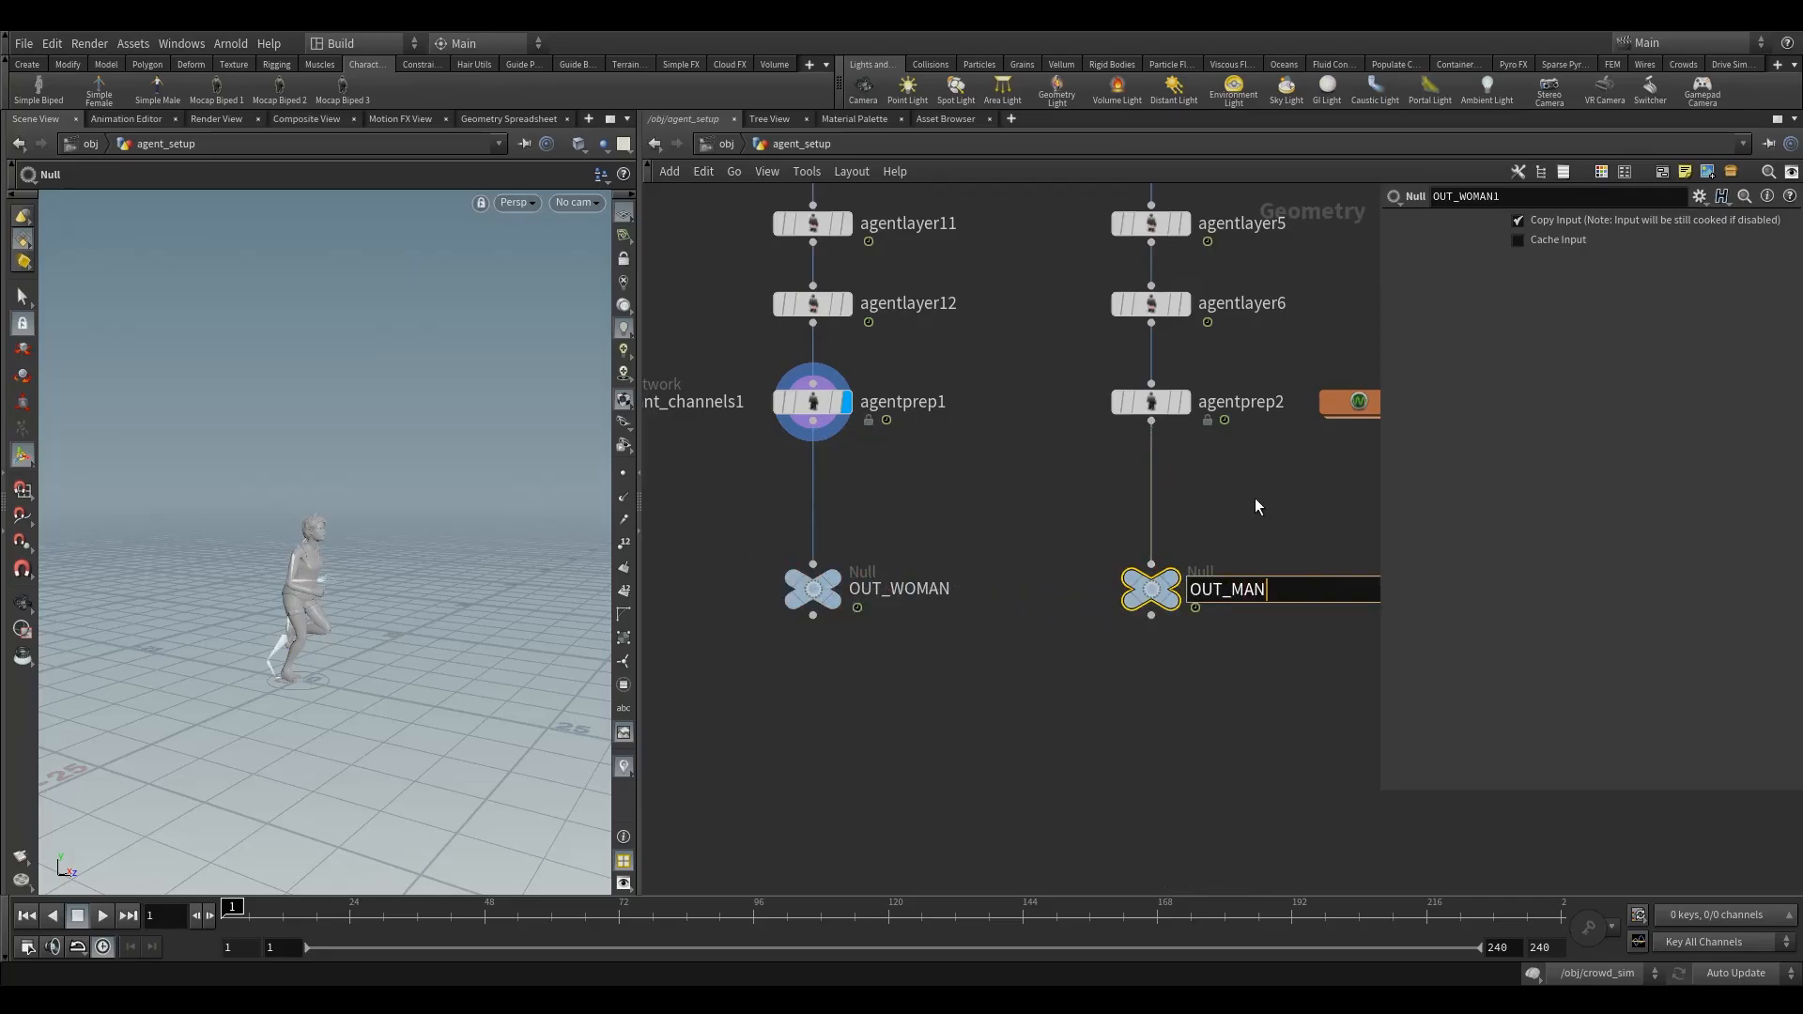
pyautogui.press('Return')
# Step: Color both the OUT_WOMAN and OUT_MAN null nodes dark purple
pyautogui.moveTo(1184, 689); pyautogui.dragTo(839, 580)
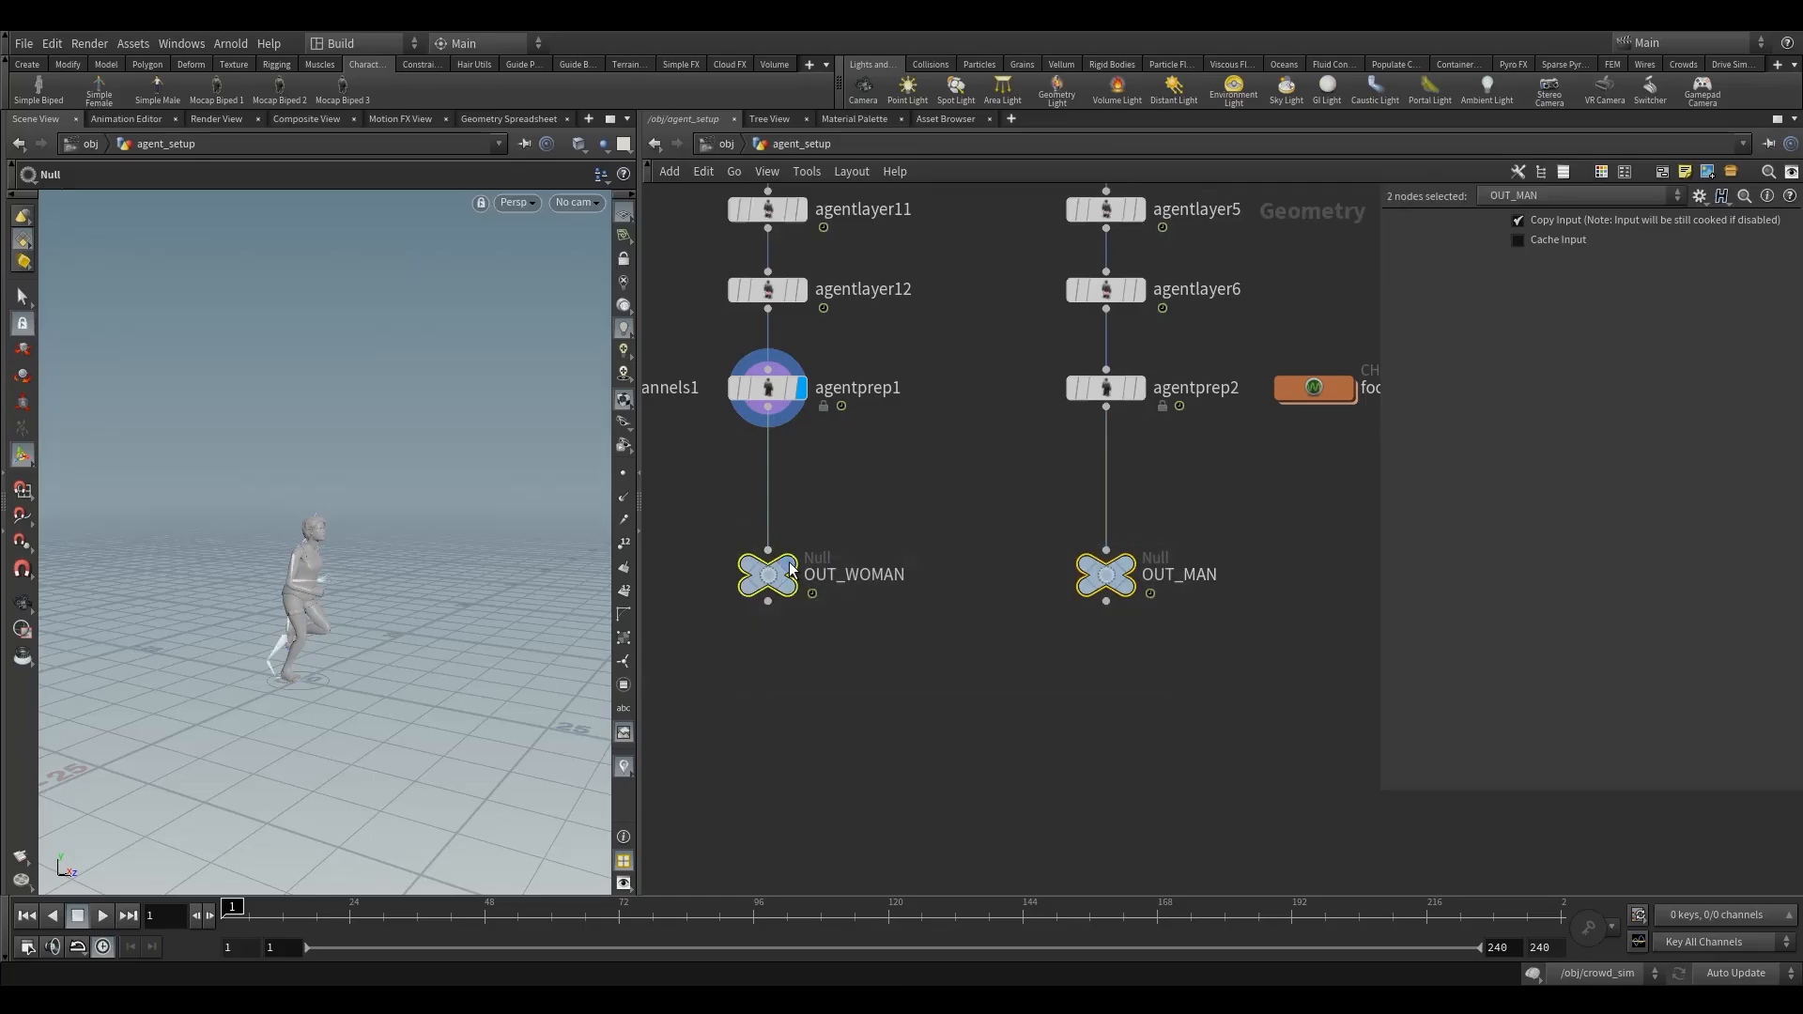
pyautogui.press('c')
pyautogui.click(1677, 857)
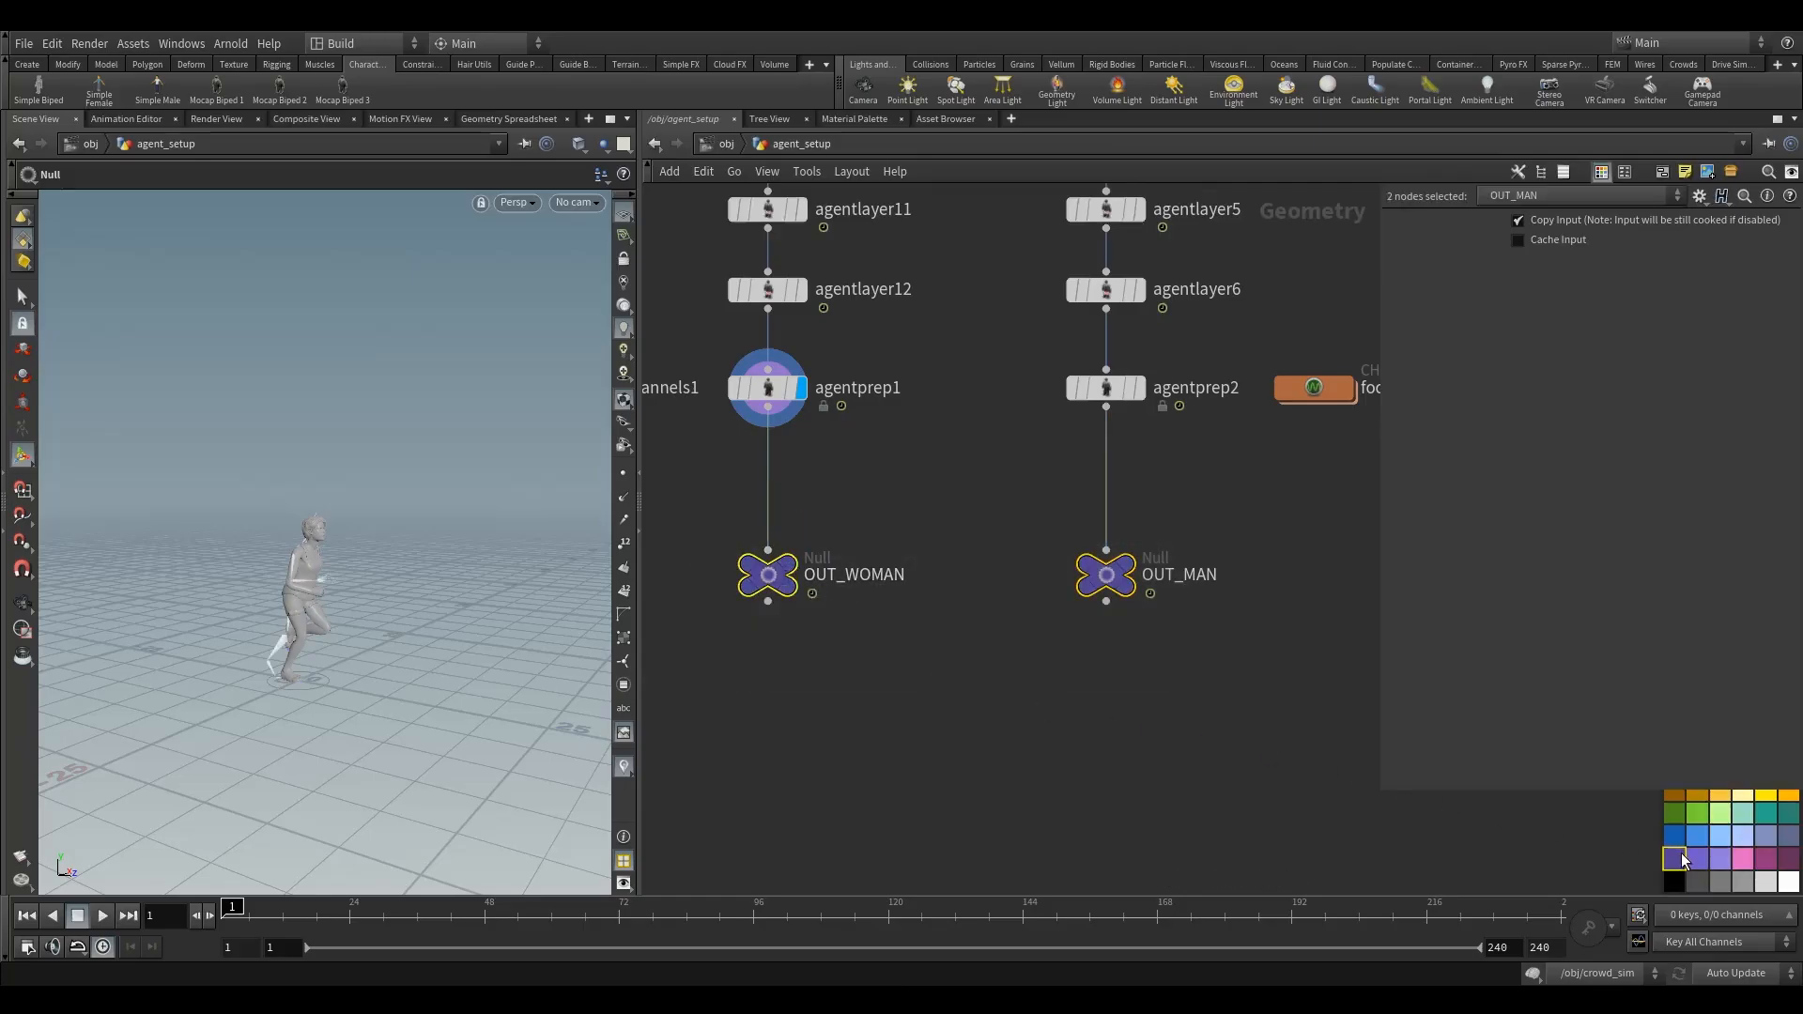
pyautogui.click(1253, 699)
# Step: Go up to the obj level and move the agent_setup node further away from the intro network box
pyautogui.scroll(-3, 1249, 746)
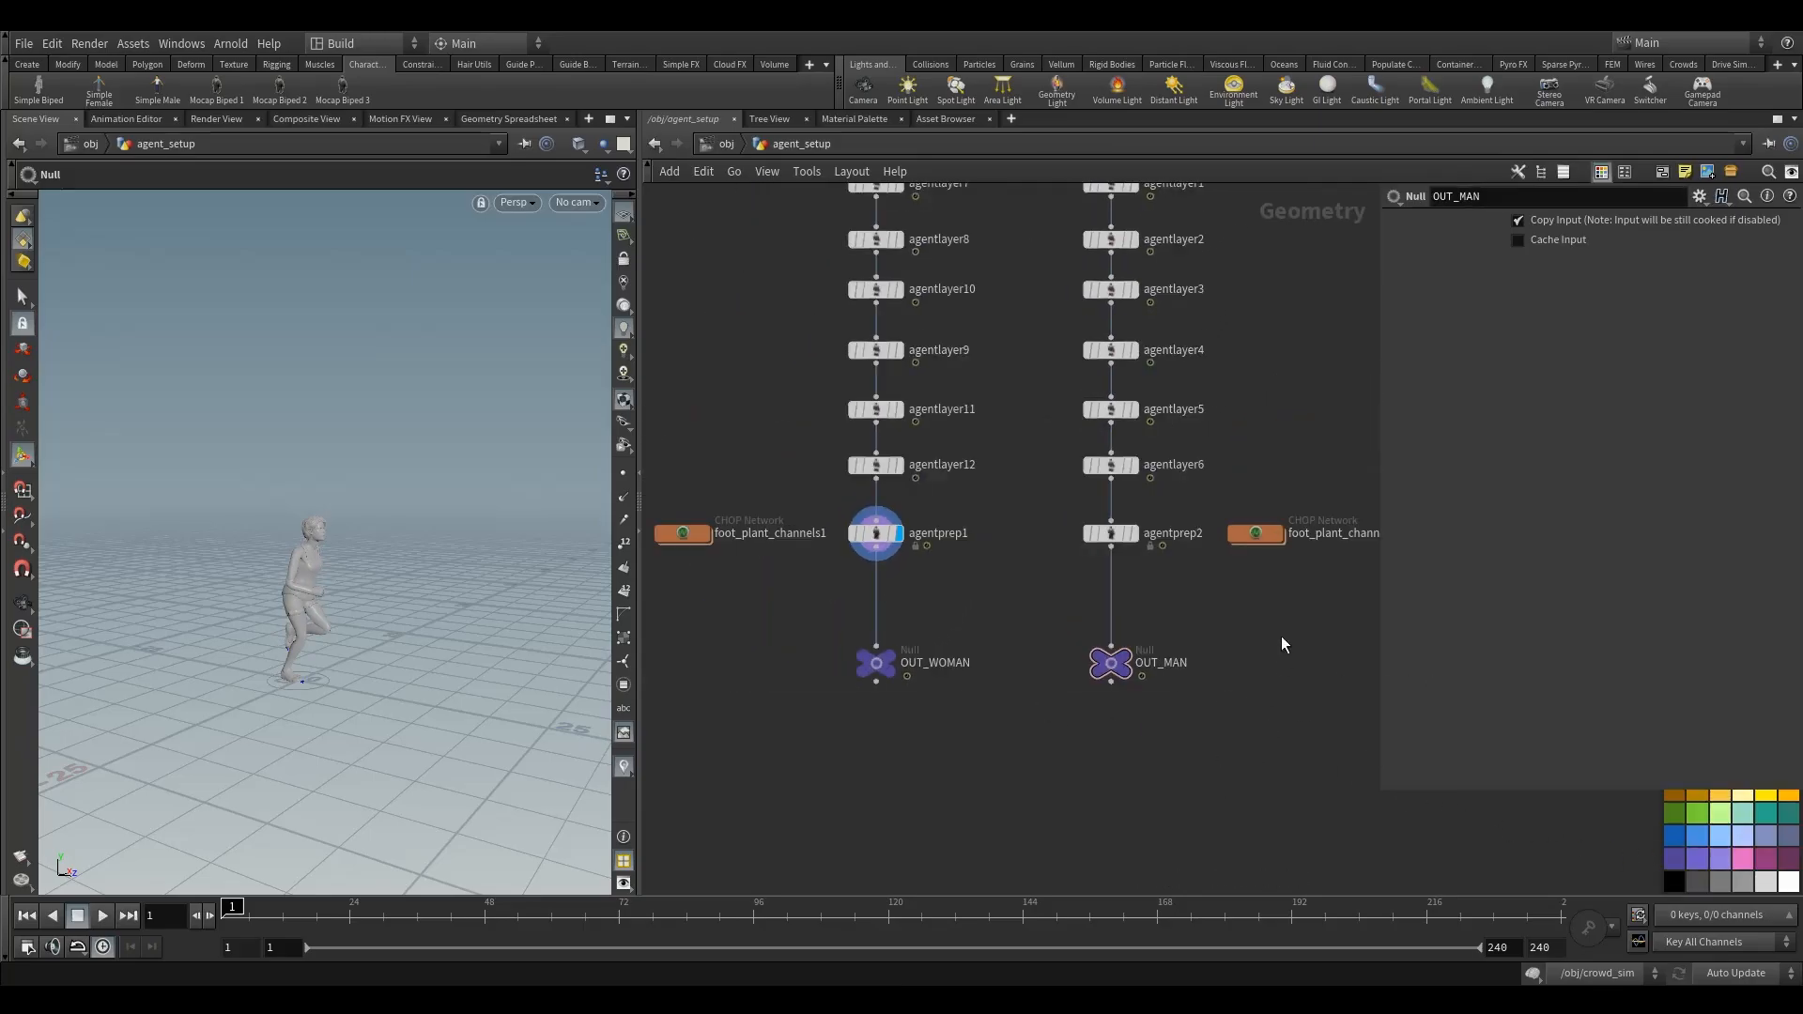
pyautogui.scroll(-5, 1249, 714)
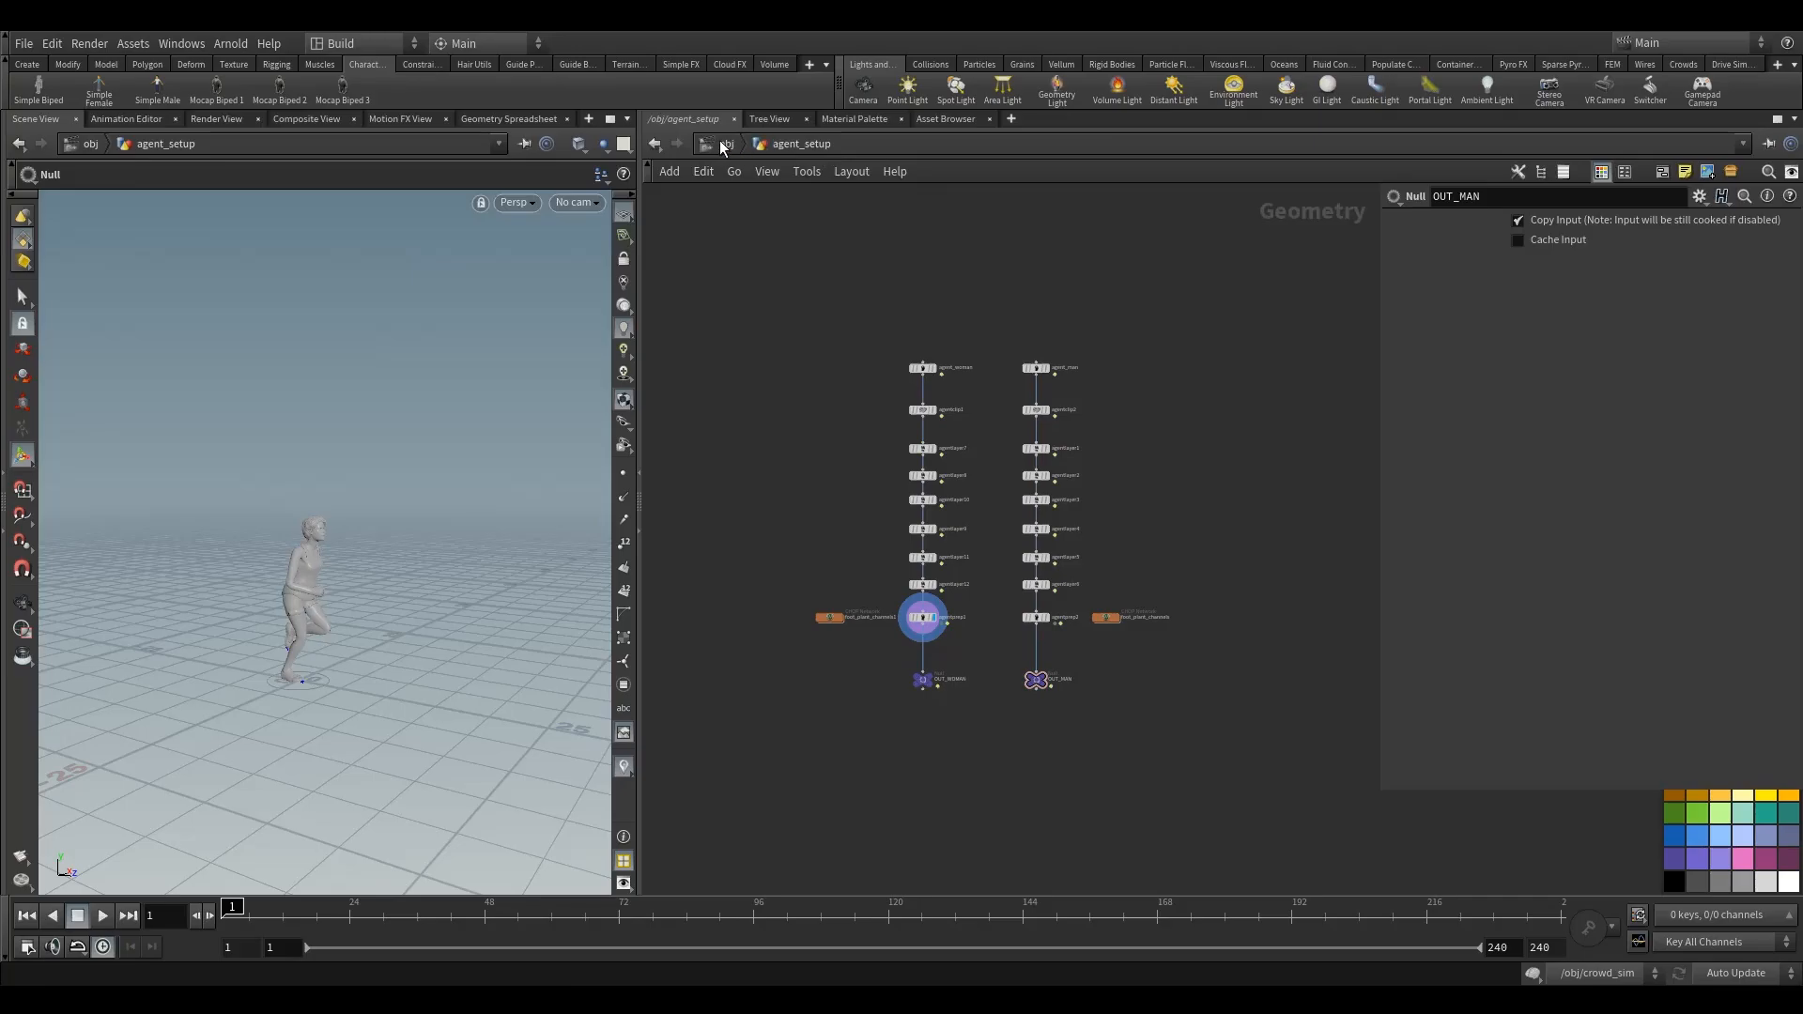
pyautogui.click(724, 143)
pyautogui.moveTo(1180, 276); pyautogui.dragTo(796, 278, button='middle')
pyautogui.scroll(-2, 996, 353)
pyautogui.moveTo(1086, 484); pyautogui.dragTo(1011, 550, button='middle')
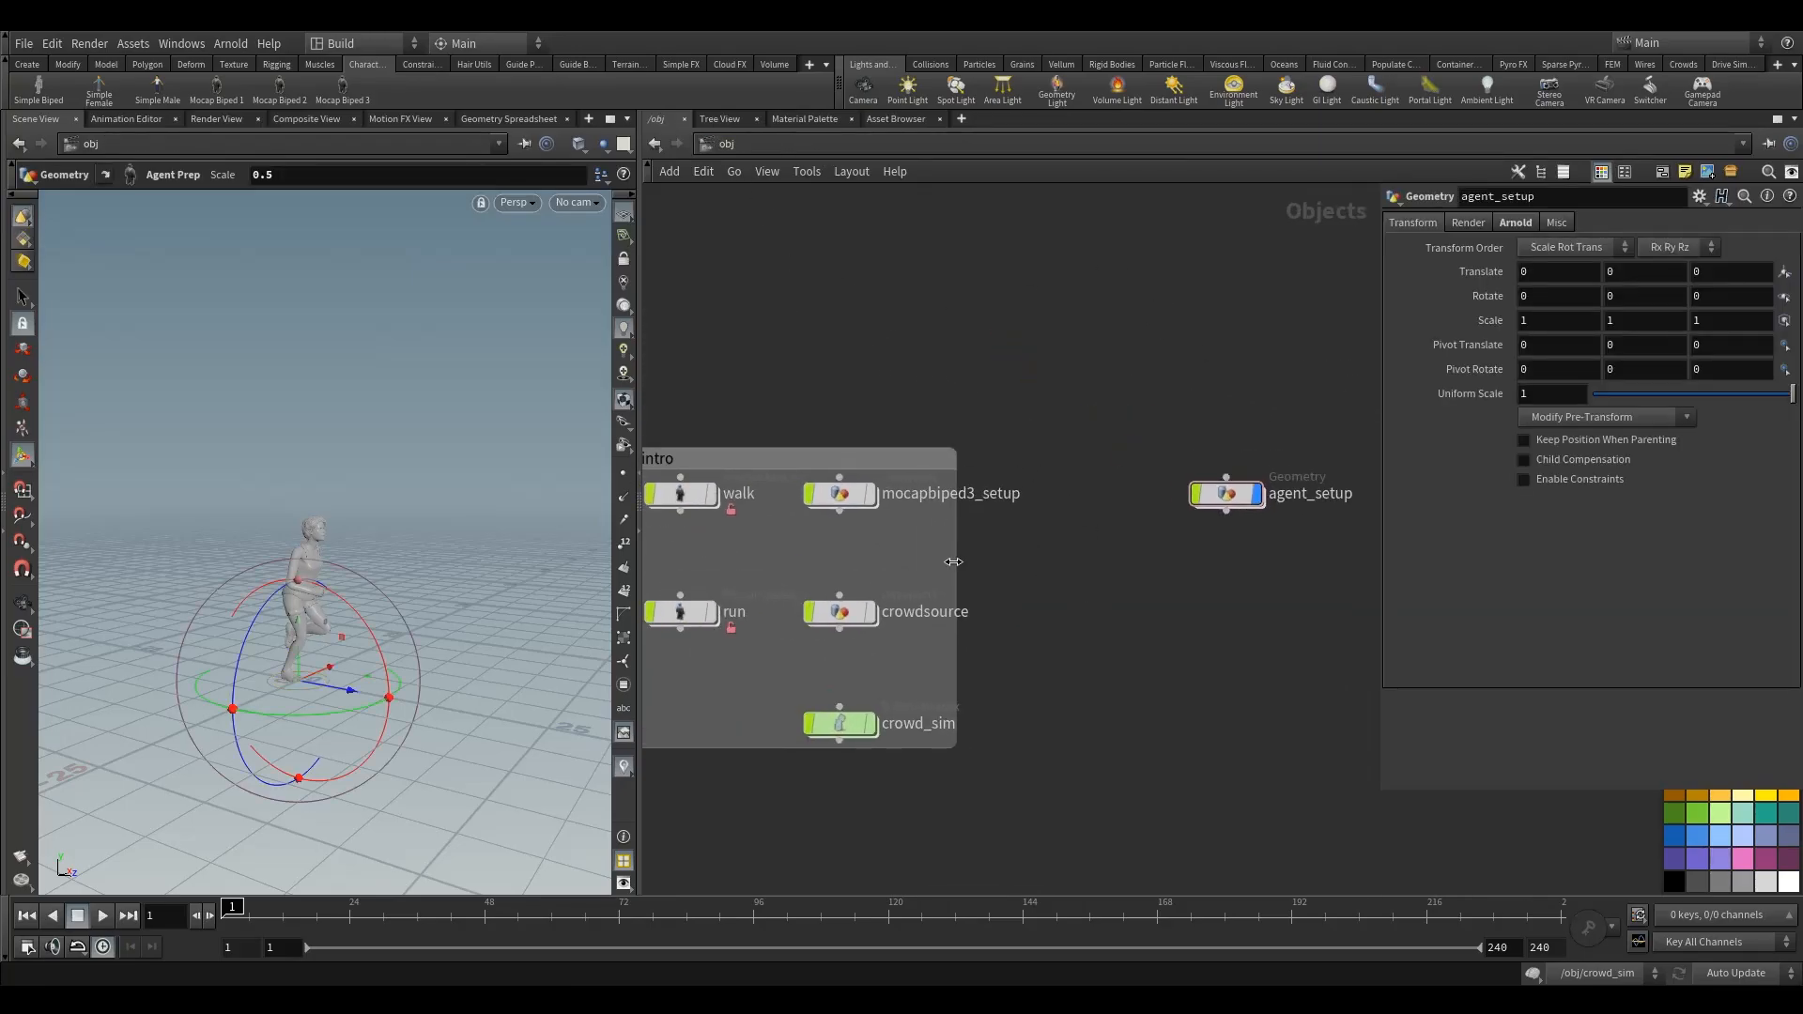
pyautogui.moveTo(1214, 602); pyautogui.dragTo(945, 535, button='middle')
pyautogui.moveTo(956, 428); pyautogui.dragTo(1160, 431)
pyautogui.moveTo(1119, 520); pyautogui.dragTo(880, 494, button='middle')
# Step: Add a Geometry object below agent_setup and rename it crowd_source
pyautogui.press('Tab')
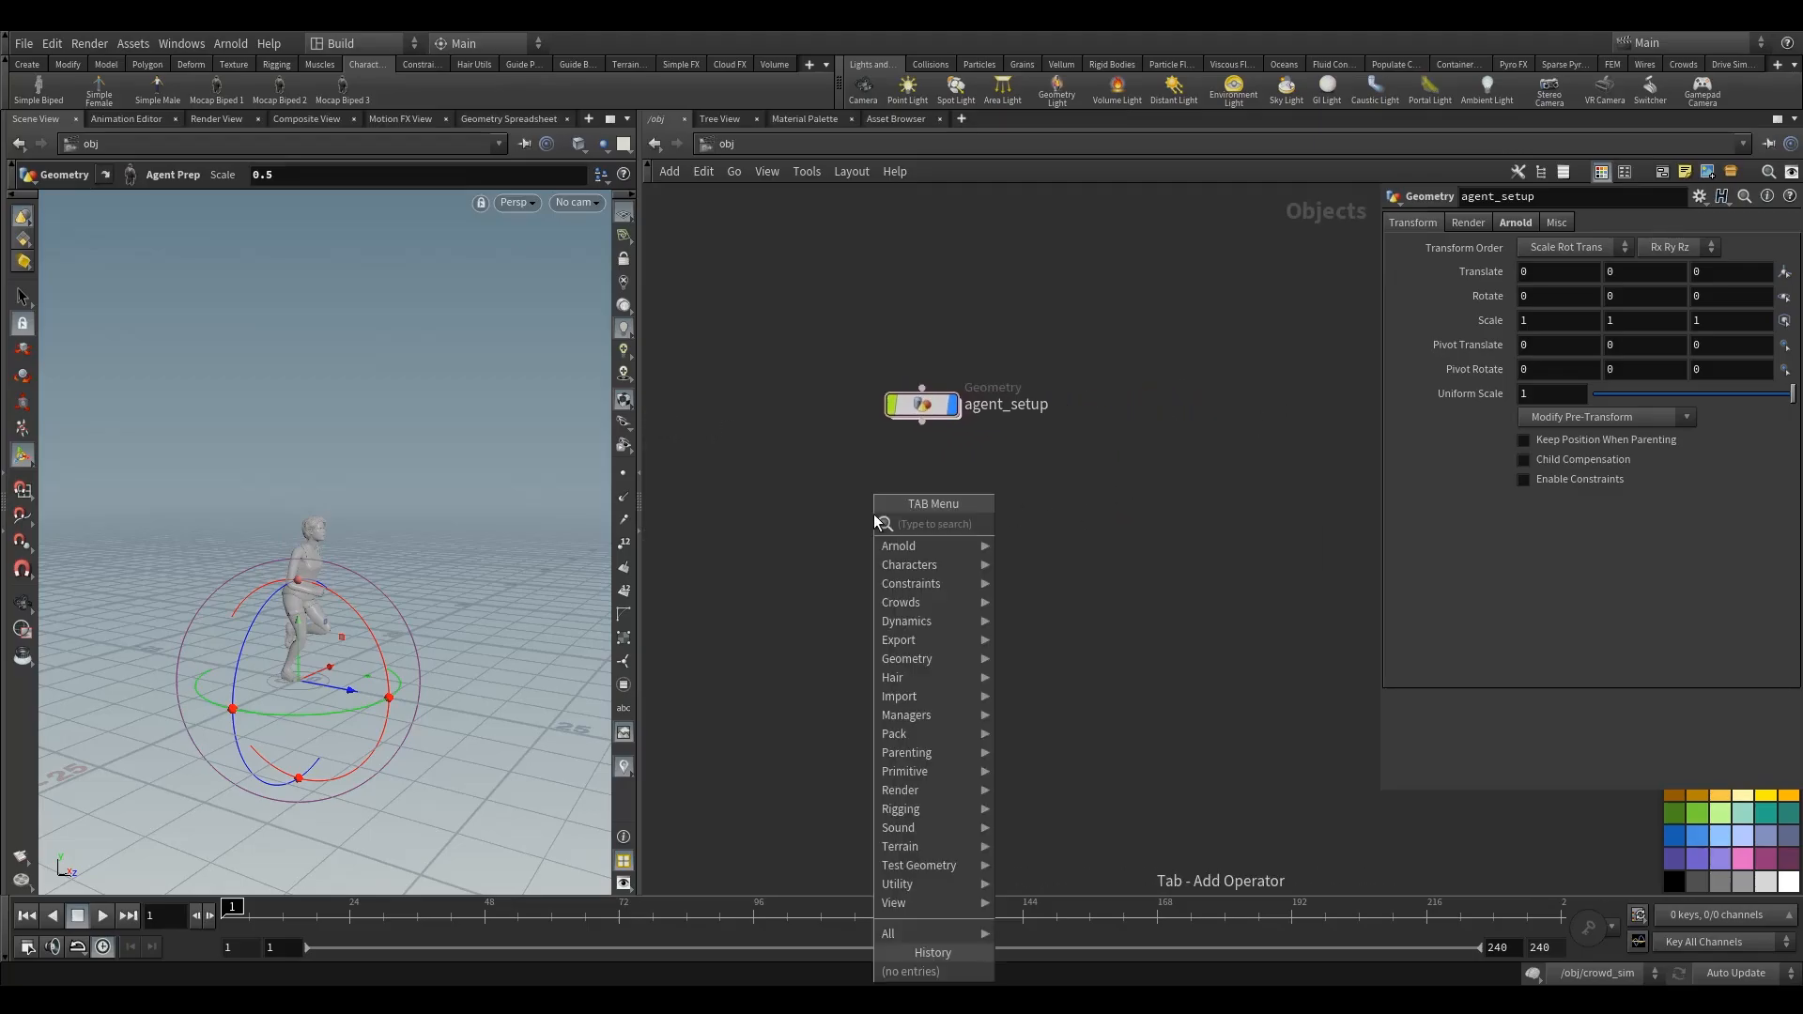
pyautogui.click(1021, 507)
pyautogui.click(926, 549)
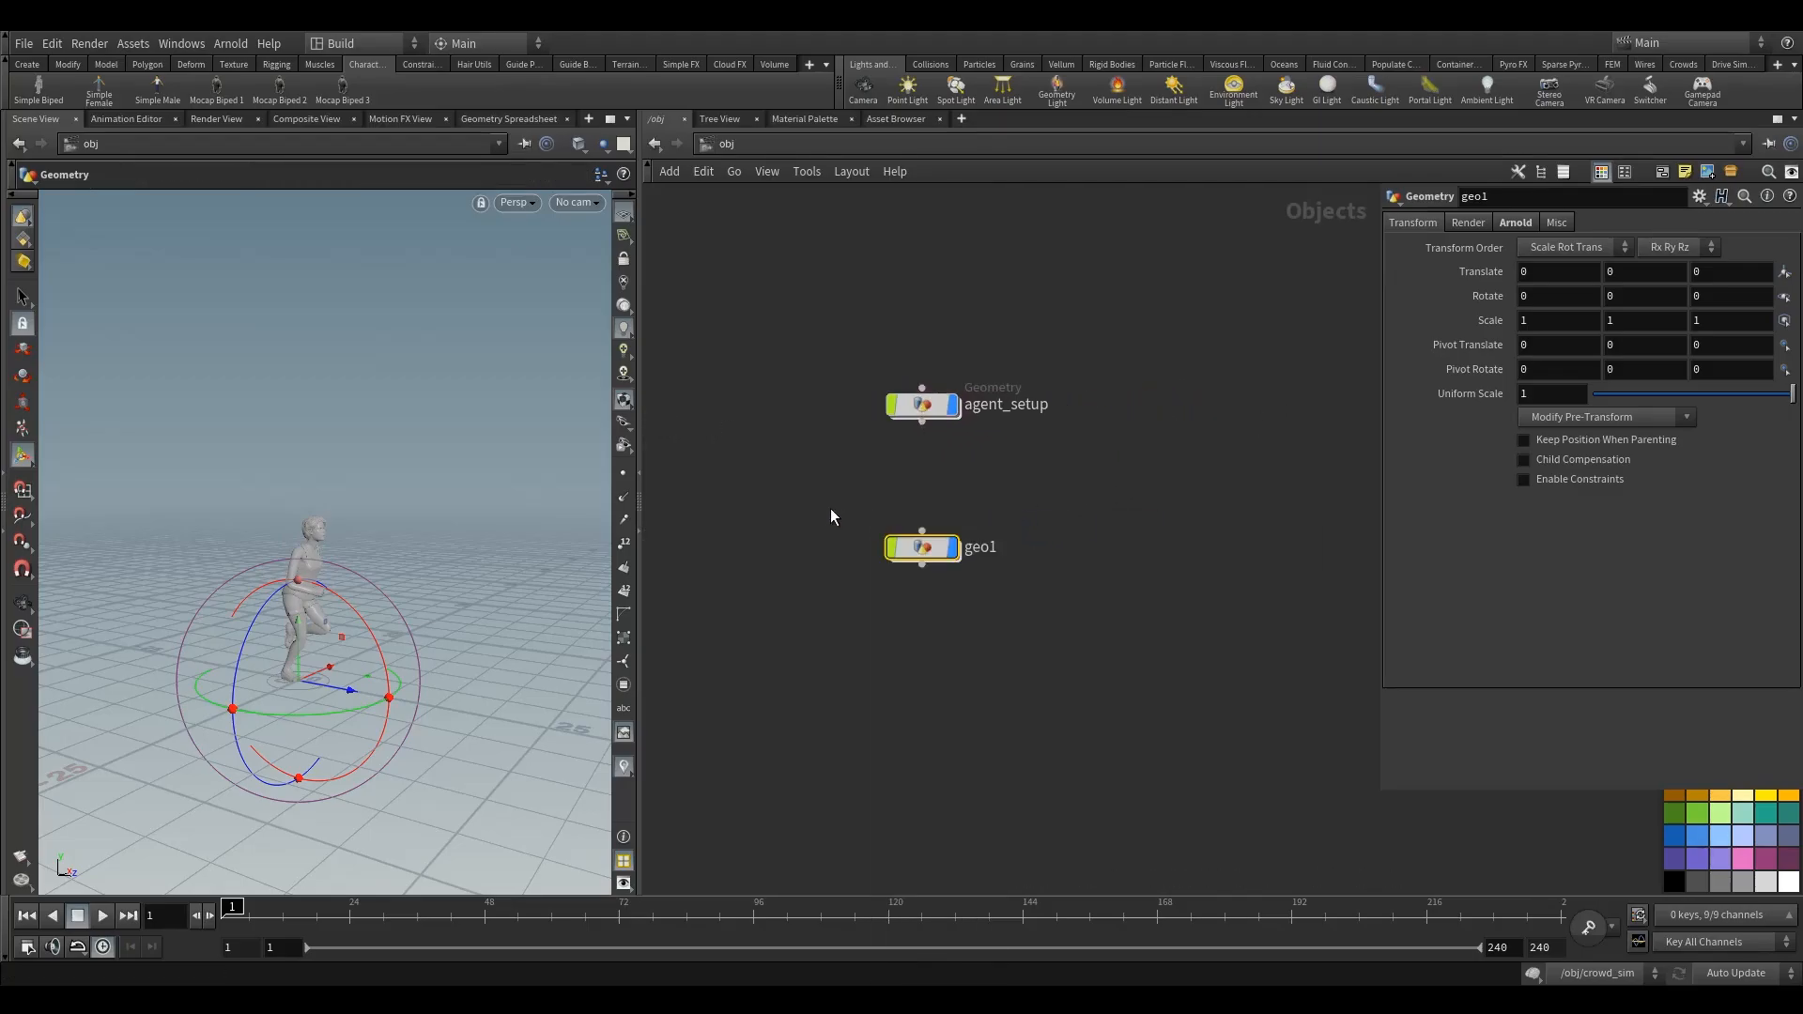
pyautogui.doubleClick(982, 547)
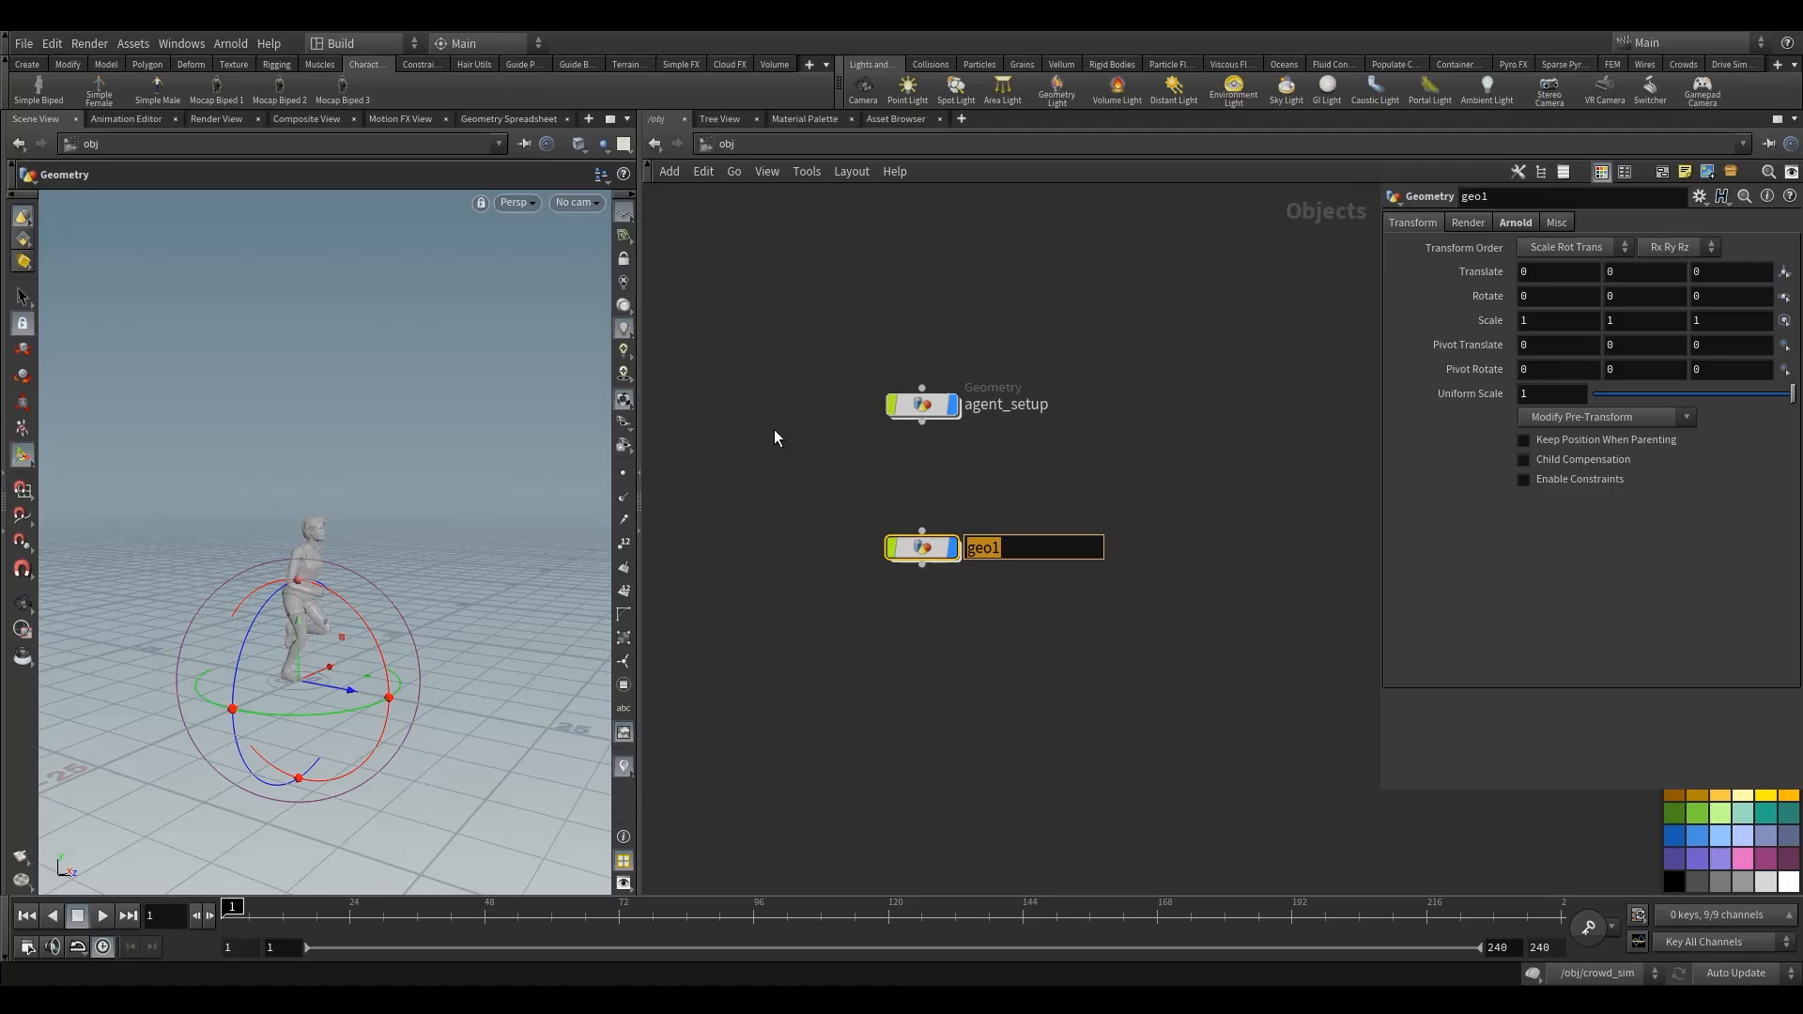
pyautogui.write('cROWD_')
pyautogui.moveTo(1054, 552); pyautogui.dragTo(938, 568)
pyautogui.write('crowd_source')
pyautogui.press('Return')
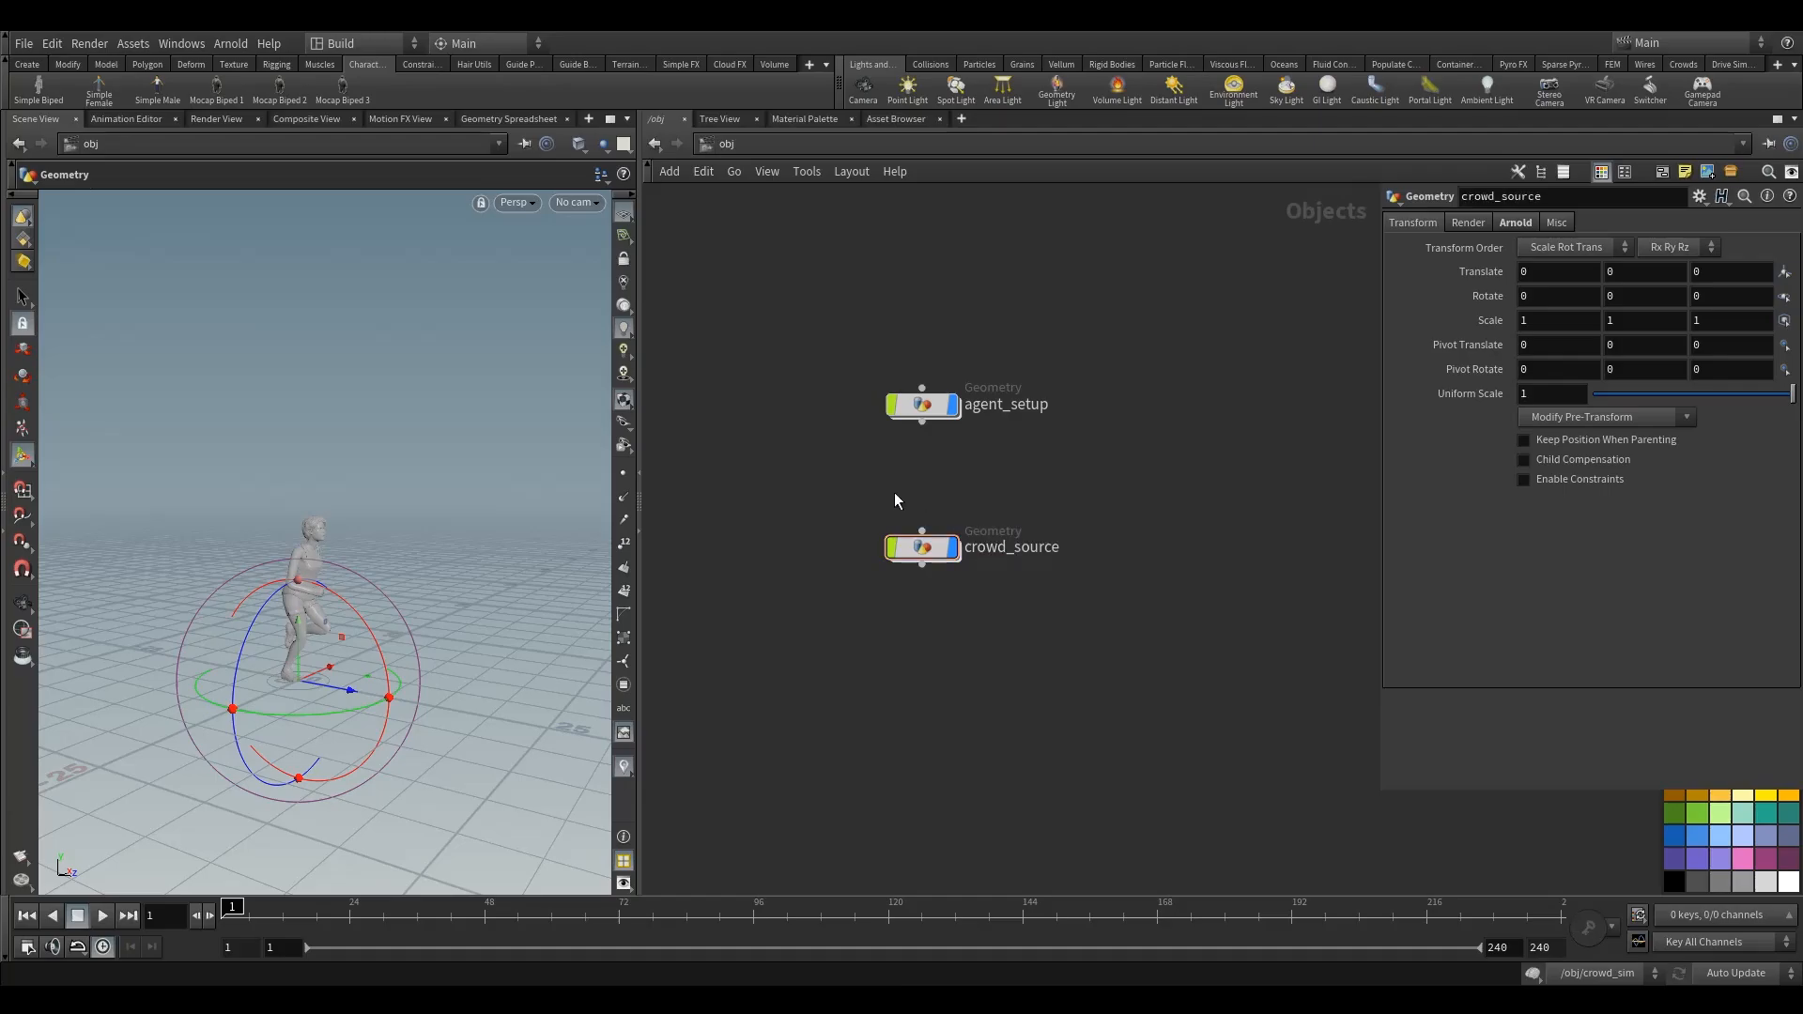
# Step: Go inside the crowd_source object and add an Object Merge node
pyautogui.doubleClick(923, 548)
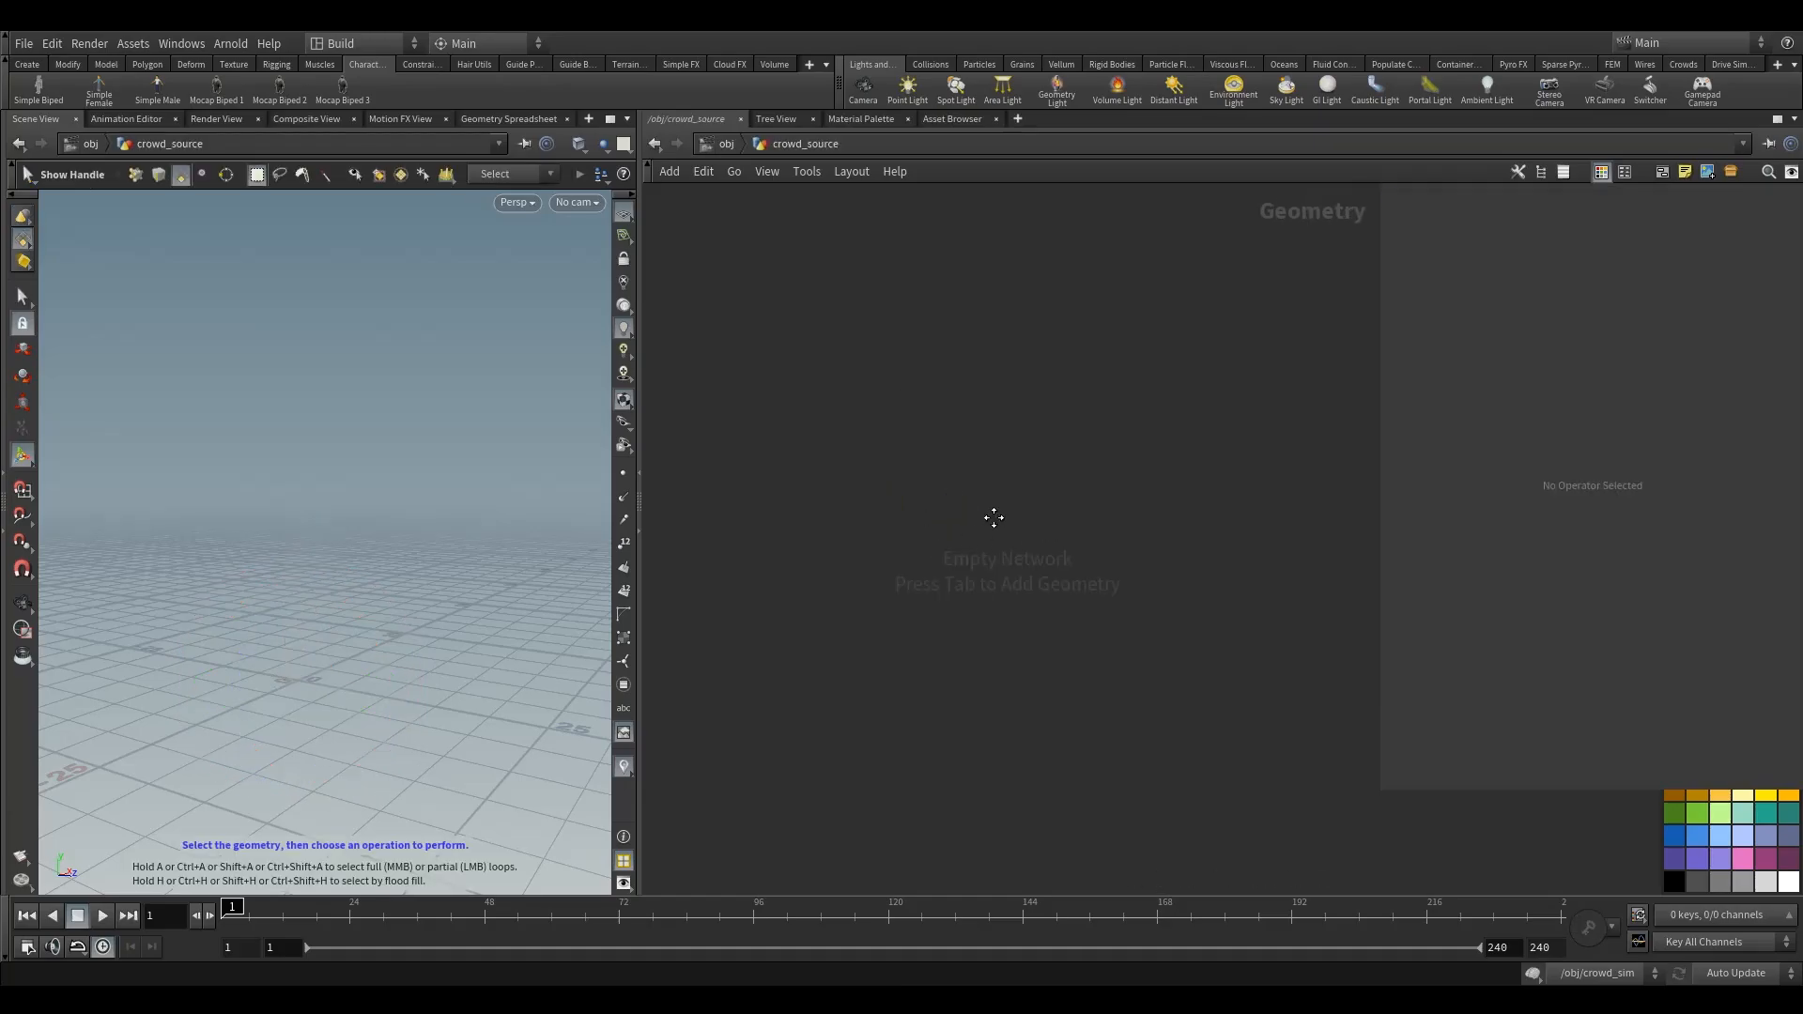
pyautogui.press('Tab')
pyautogui.write('om')
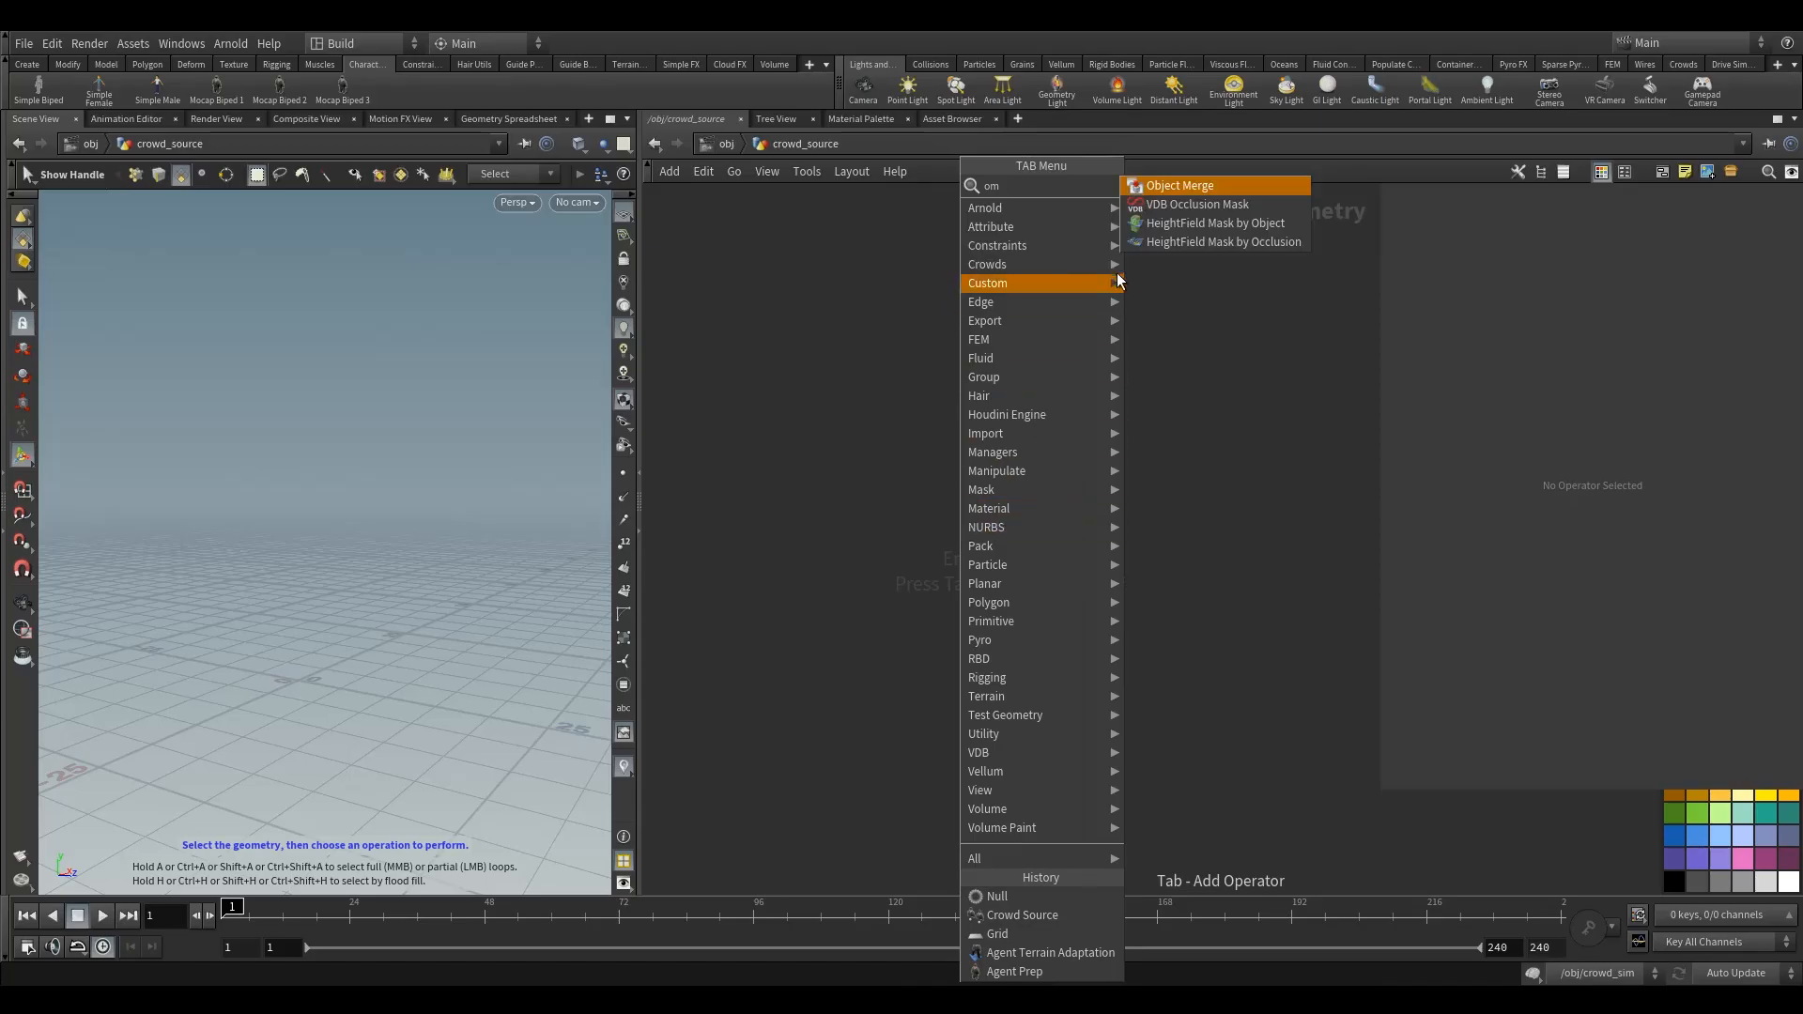
pyautogui.click(1180, 185)
pyautogui.click(918, 441)
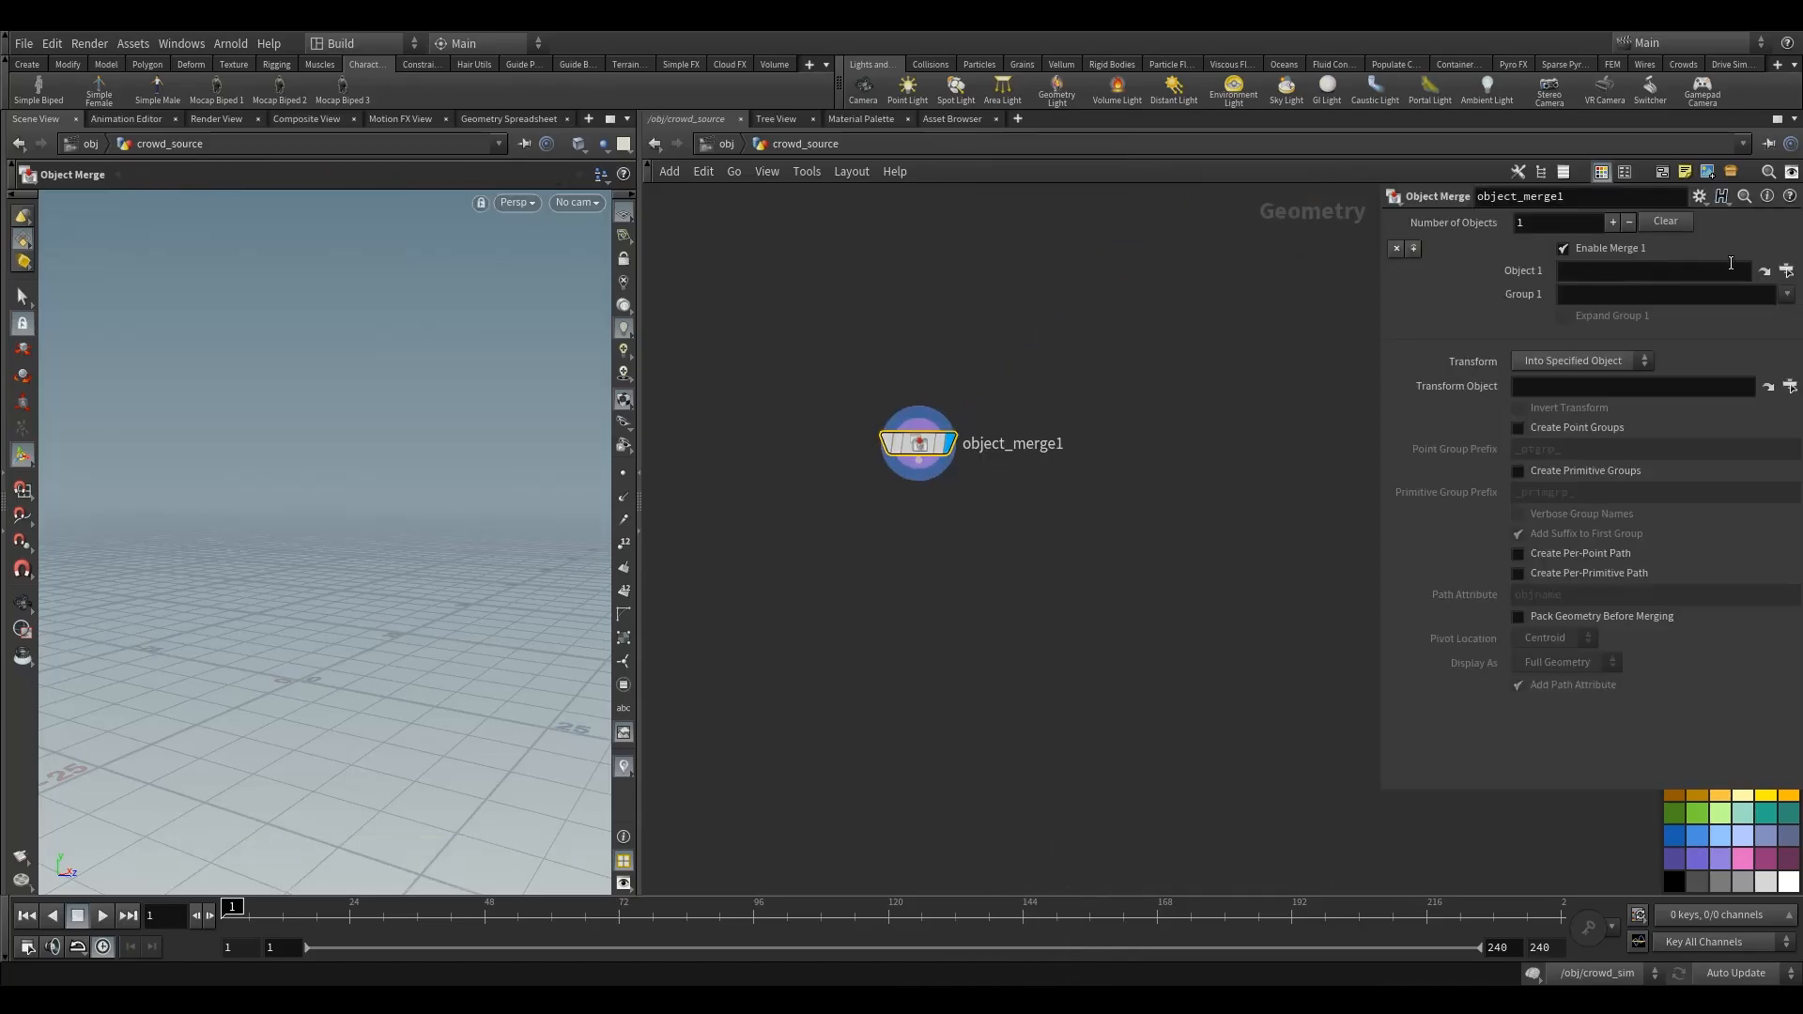
# Step: Set Object 1 of the Object Merge node to /obj/agent_setup/OUT_MAN
pyautogui.click(1765, 271)
pyautogui.moveTo(1669, 105); pyautogui.dragTo(1287, 217)
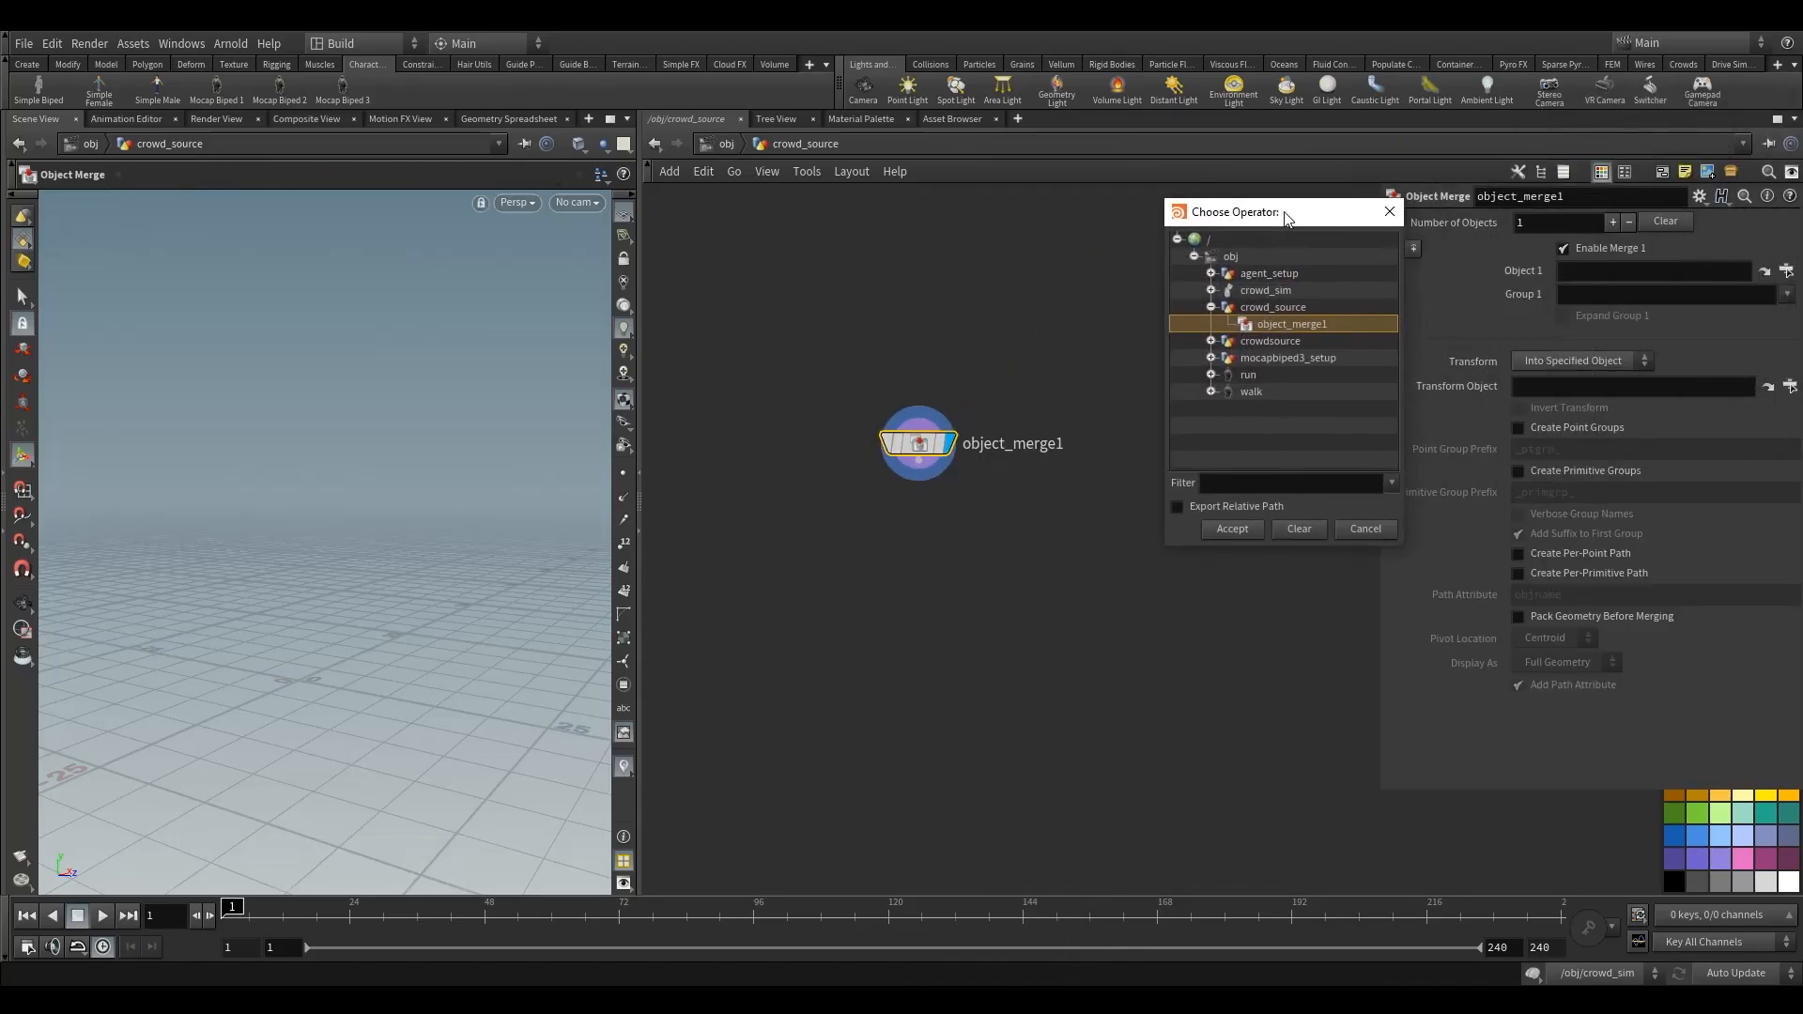
pyautogui.click(1211, 308)
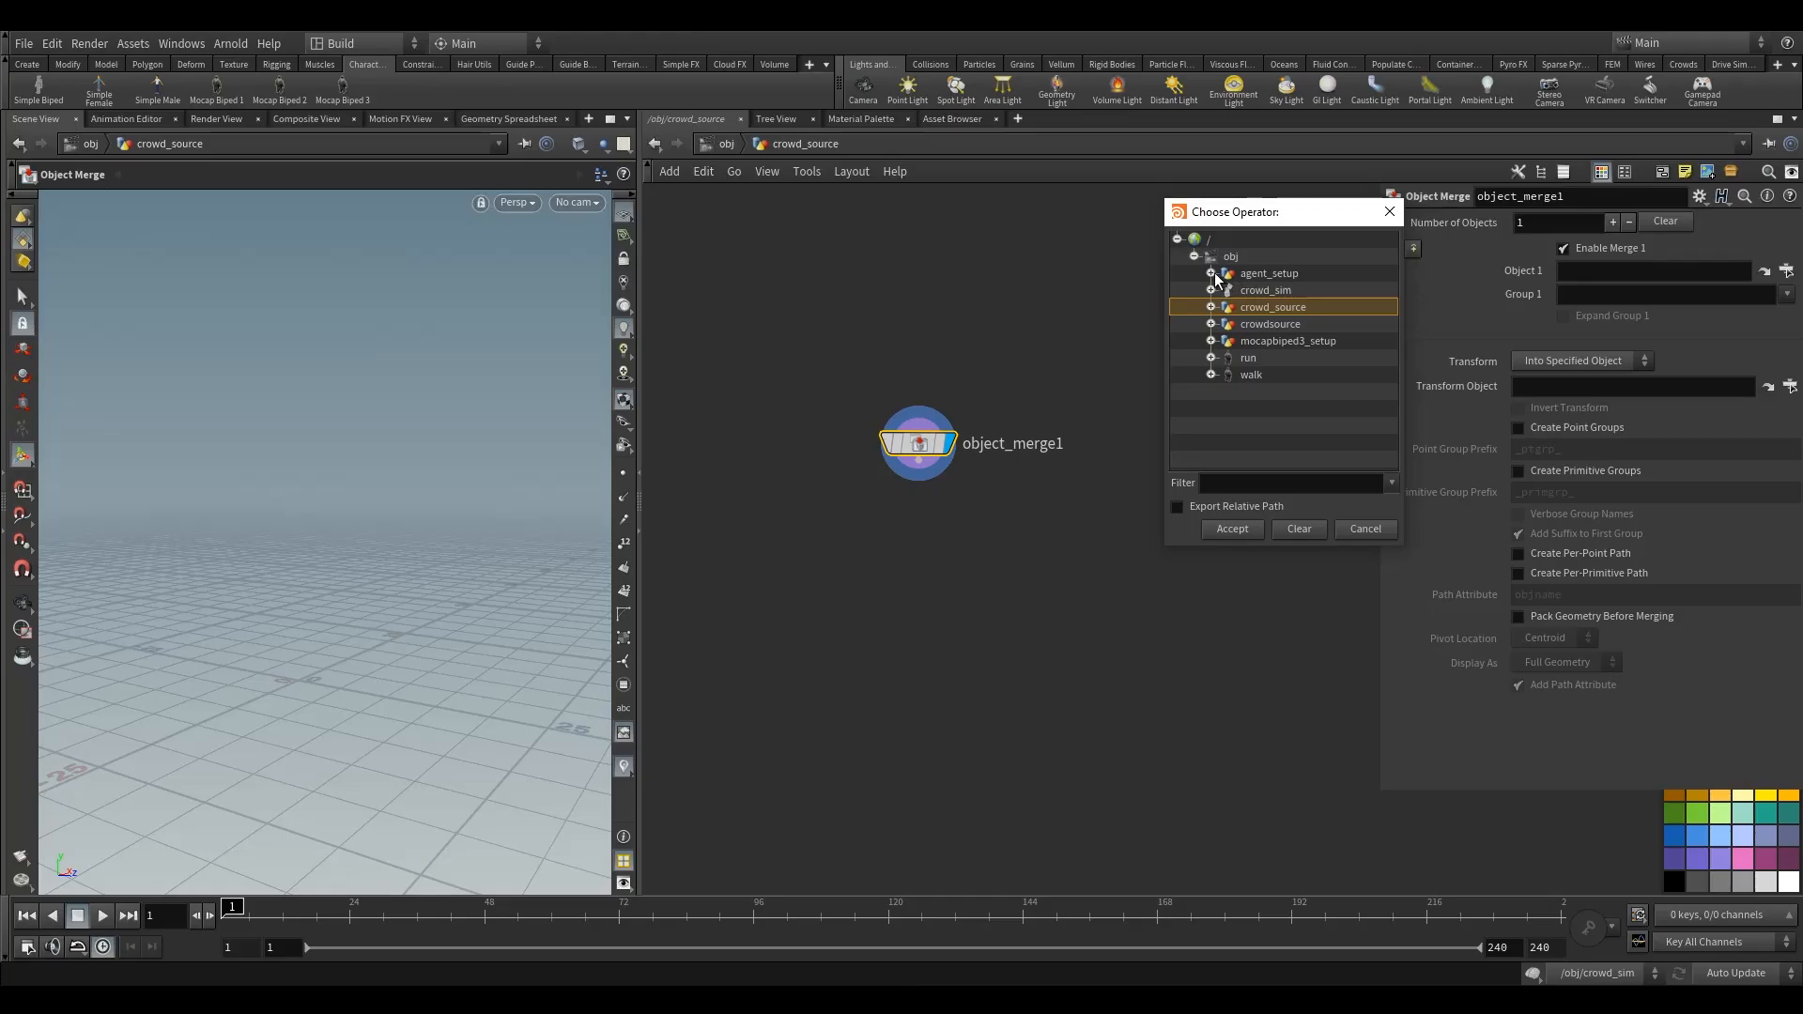
pyautogui.click(1212, 274)
pyautogui.click(1282, 292)
pyautogui.click(1248, 530)
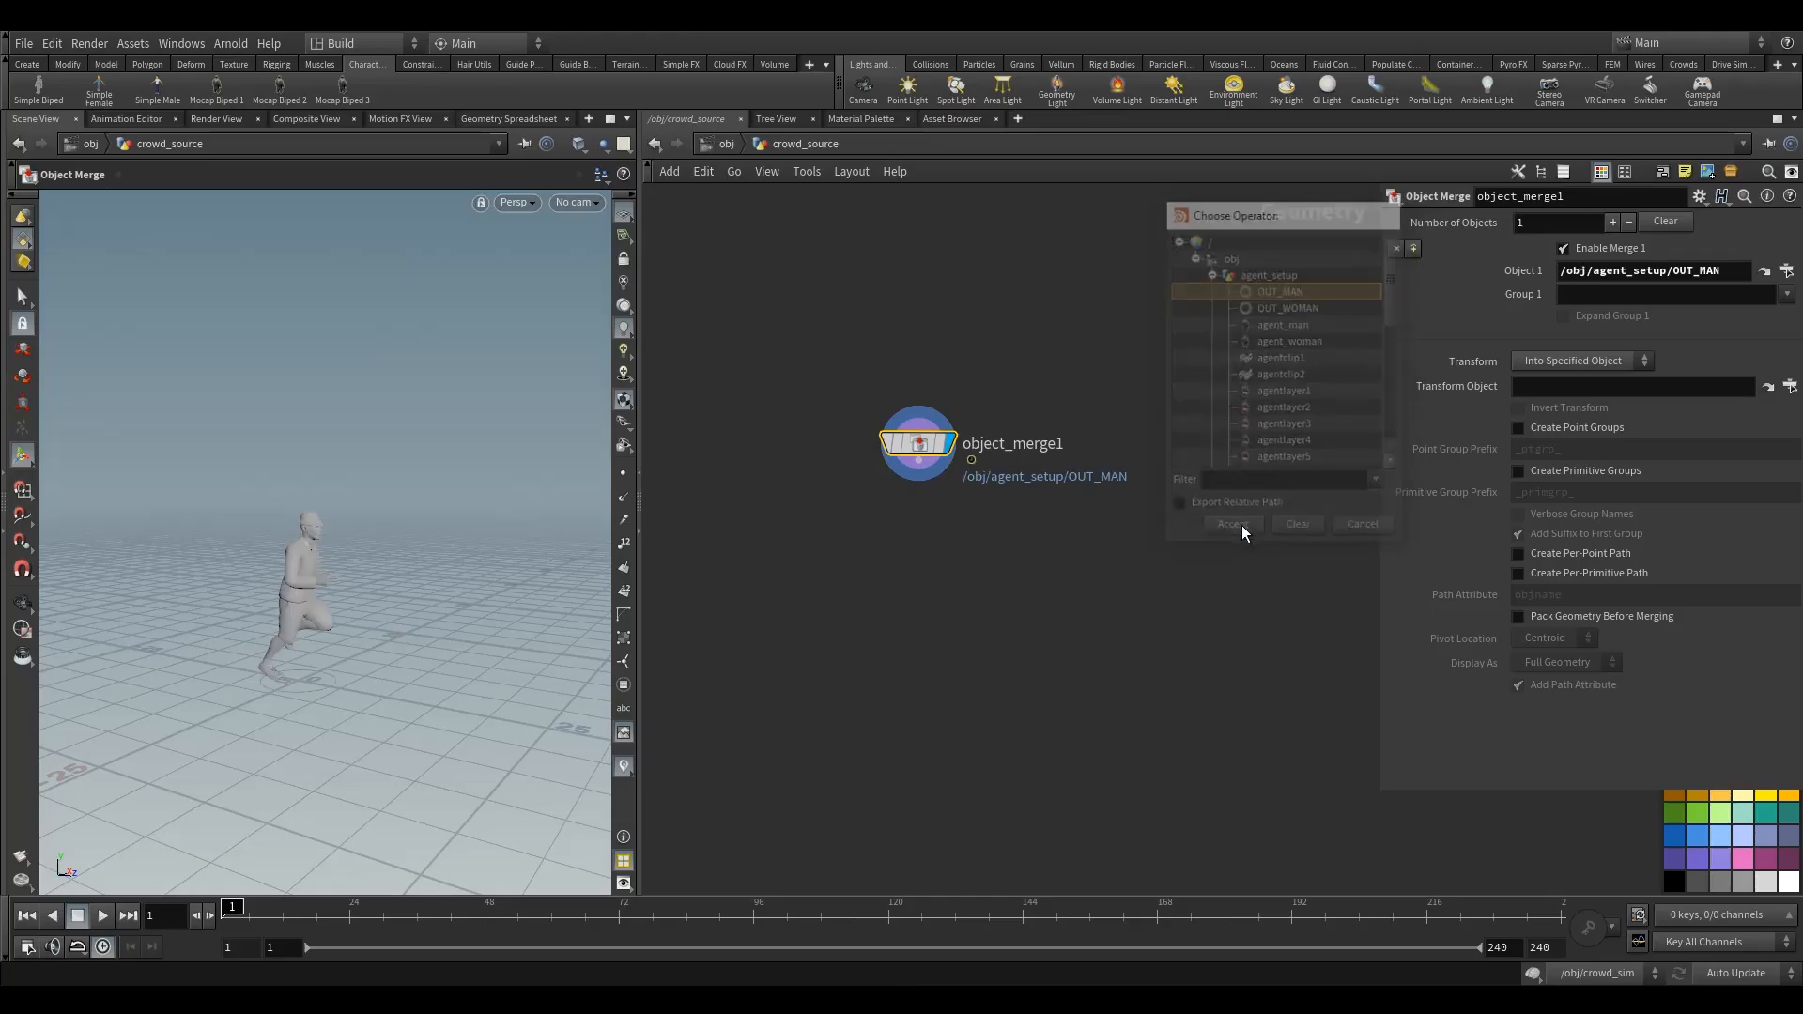
# Step: Insert another merge entry before OUT_MAN in the Object Merge and point it to /obj/agent_setup/OUT_WOMAN
pyautogui.click(1414, 248)
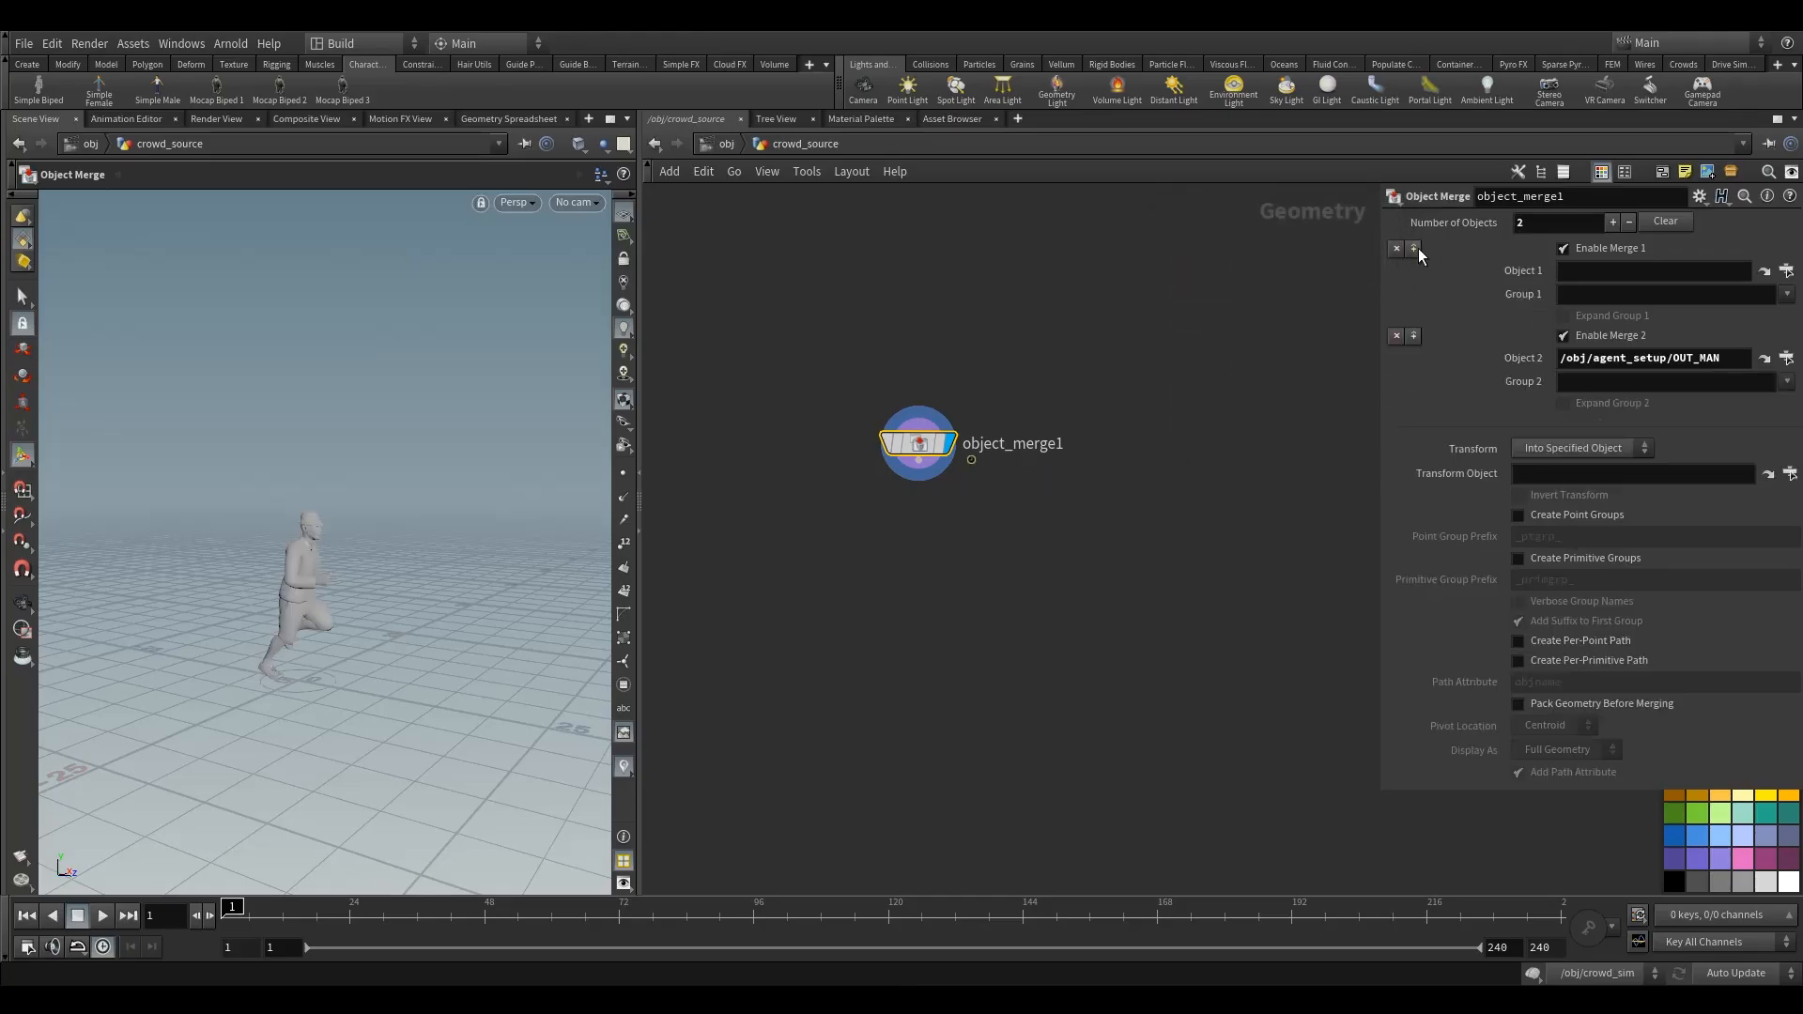
pyautogui.click(1764, 272)
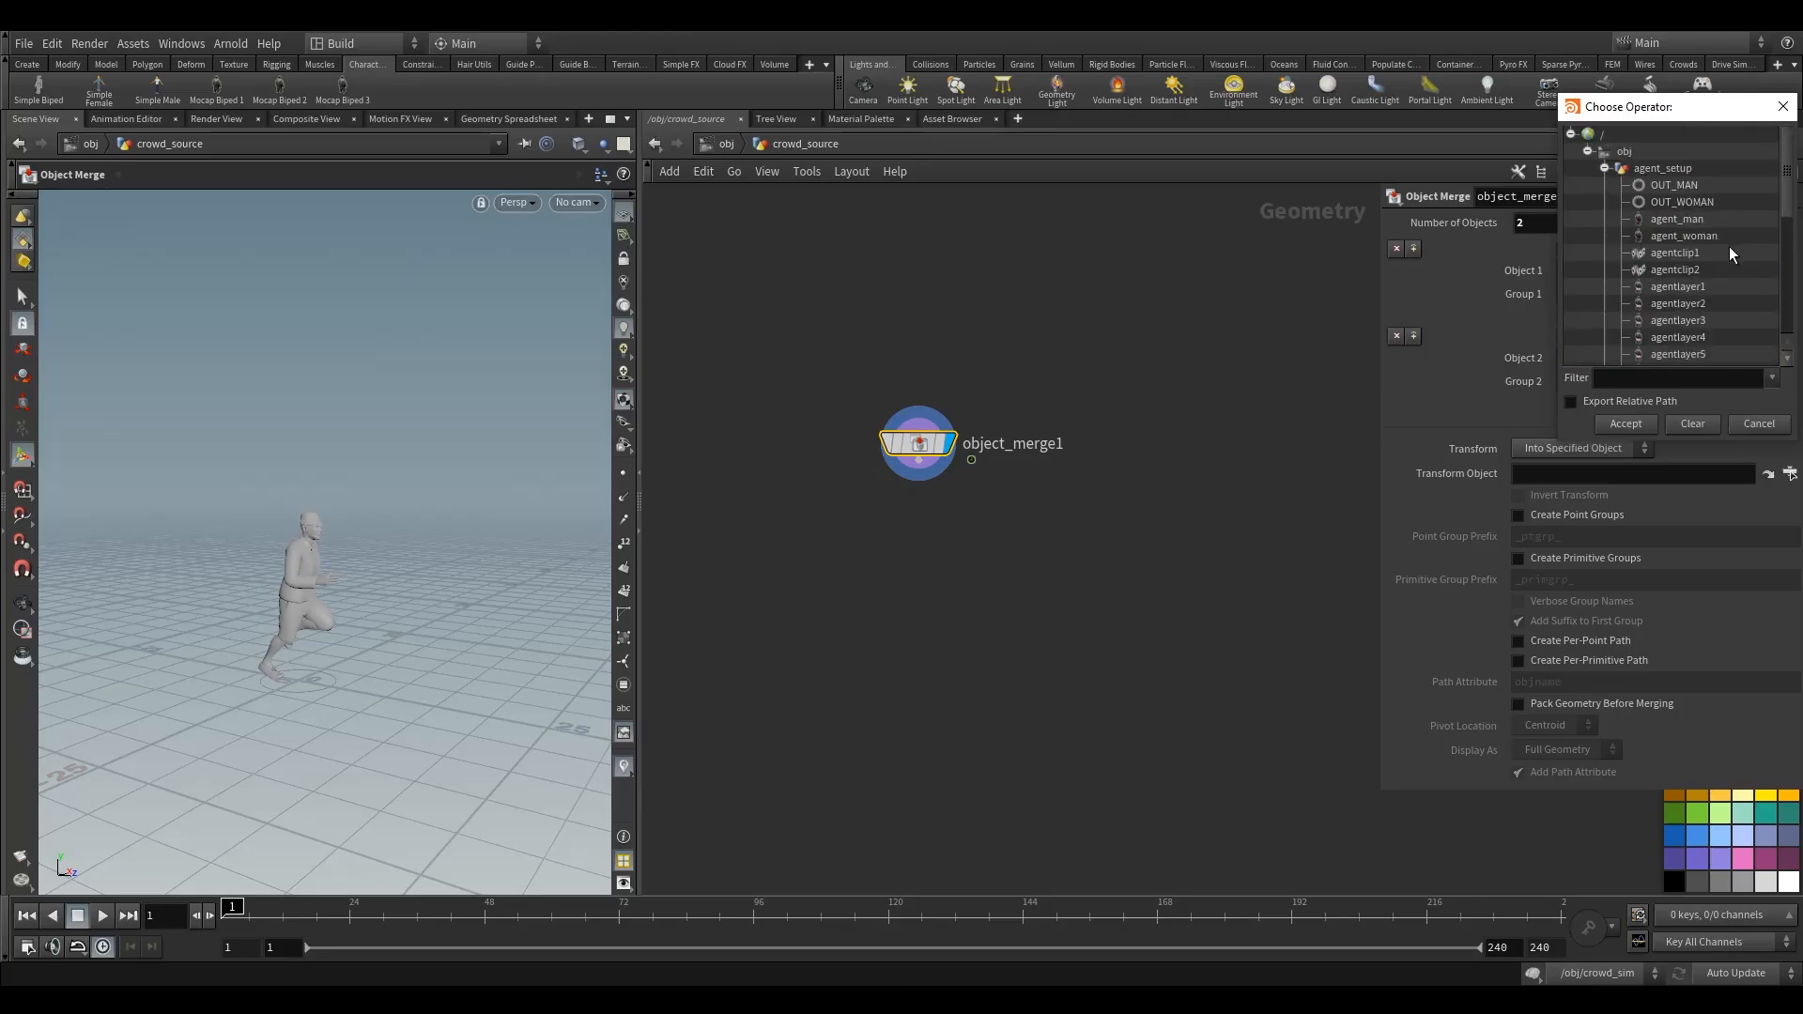
pyautogui.click(1683, 202)
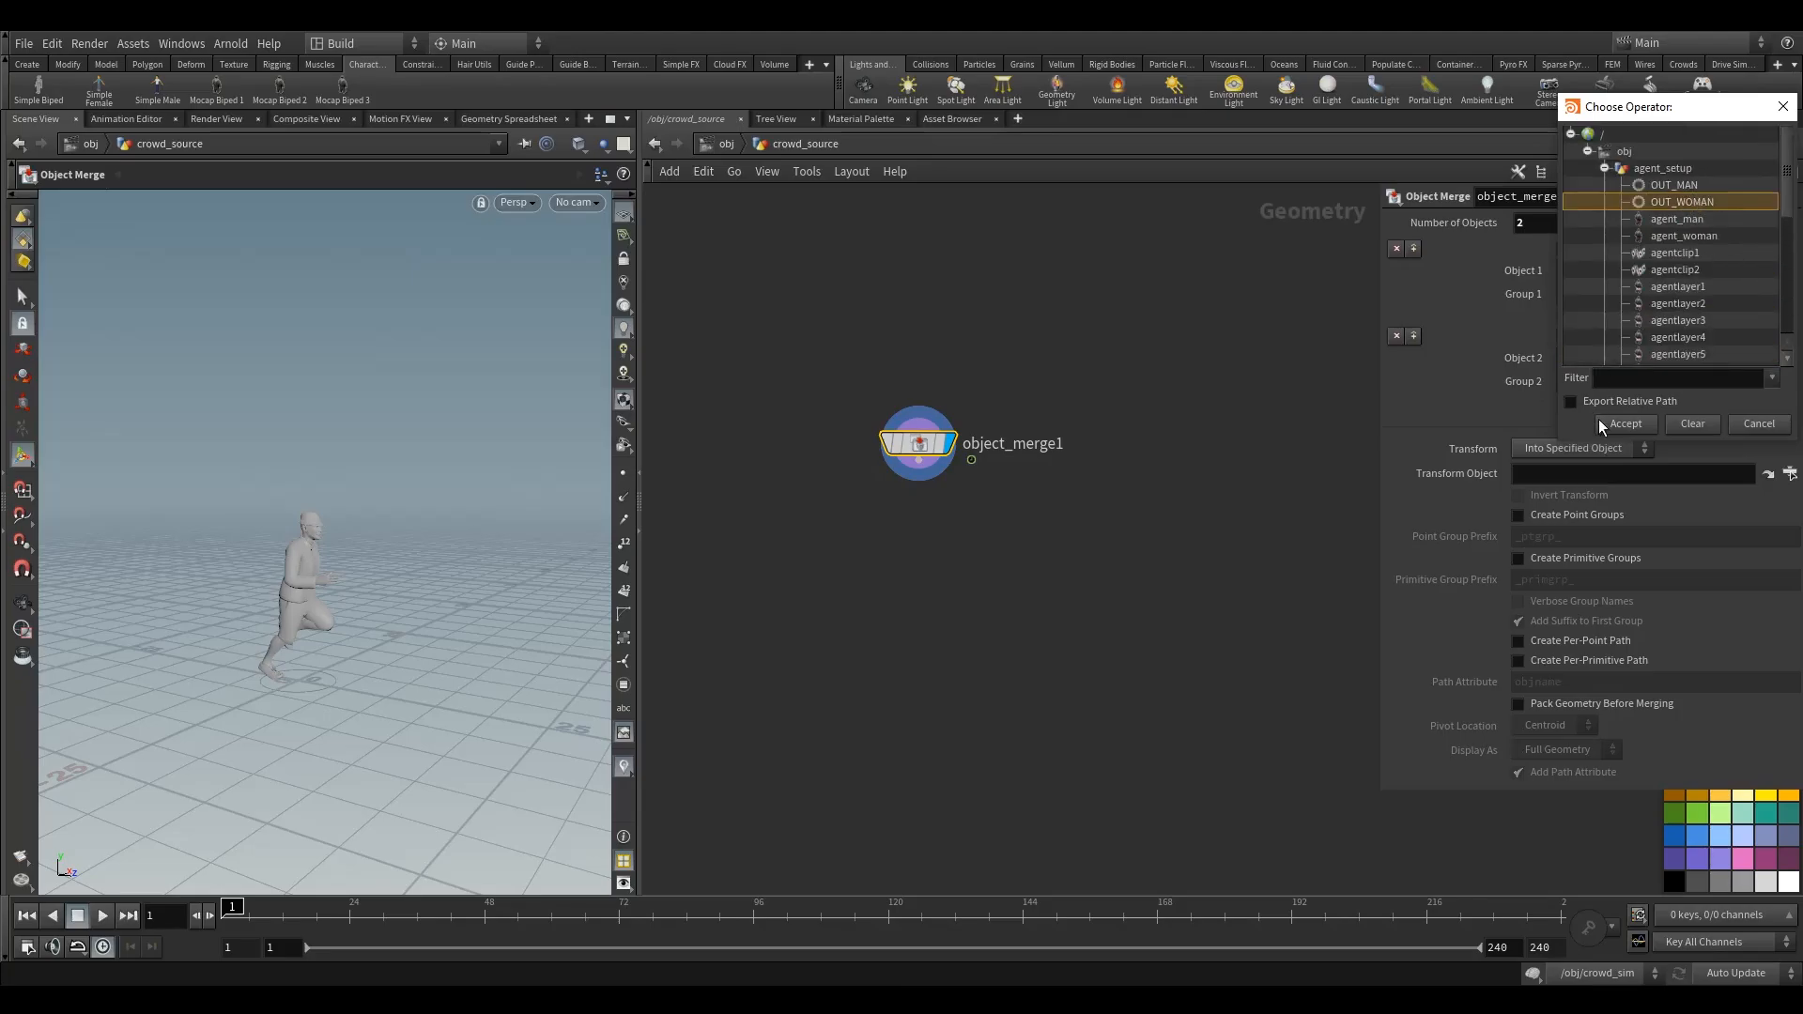
pyautogui.click(1624, 423)
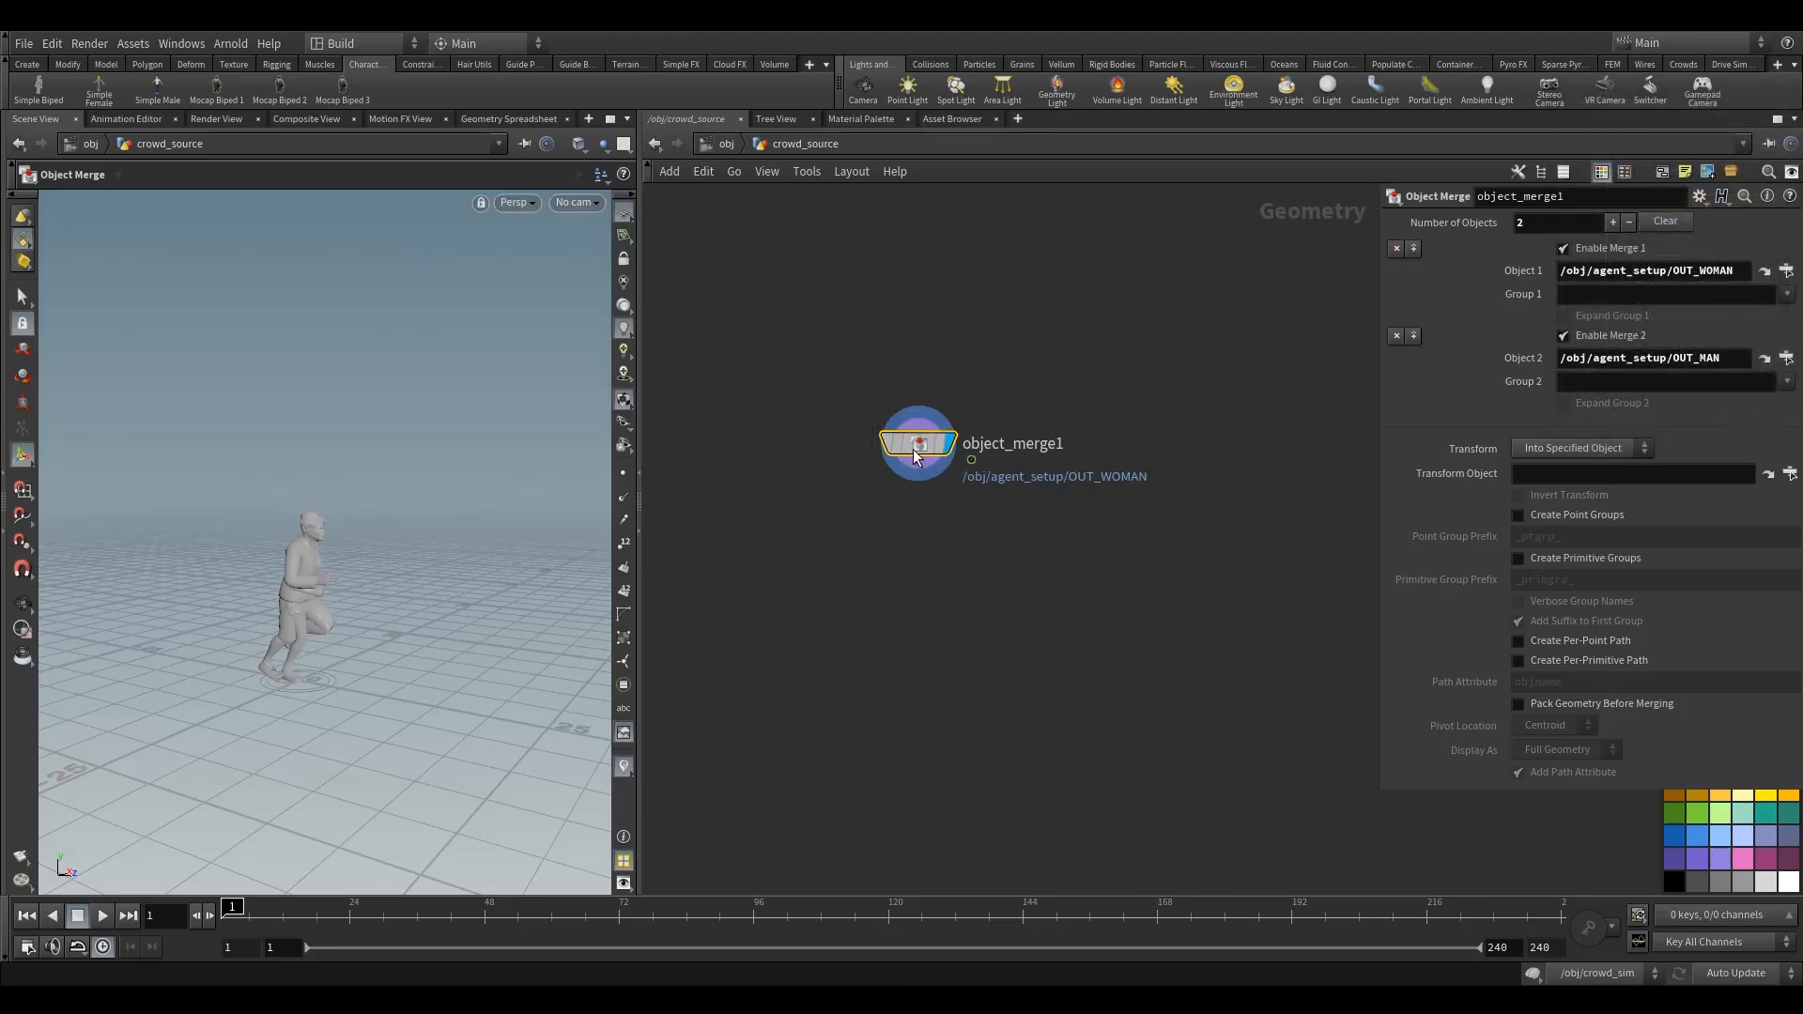
# Step: Hide the color palette, add a Crowd Source node fed by object_merge1, and display its result
pyautogui.moveTo(913, 460); pyautogui.dragTo(881, 449)
pyautogui.press('c')
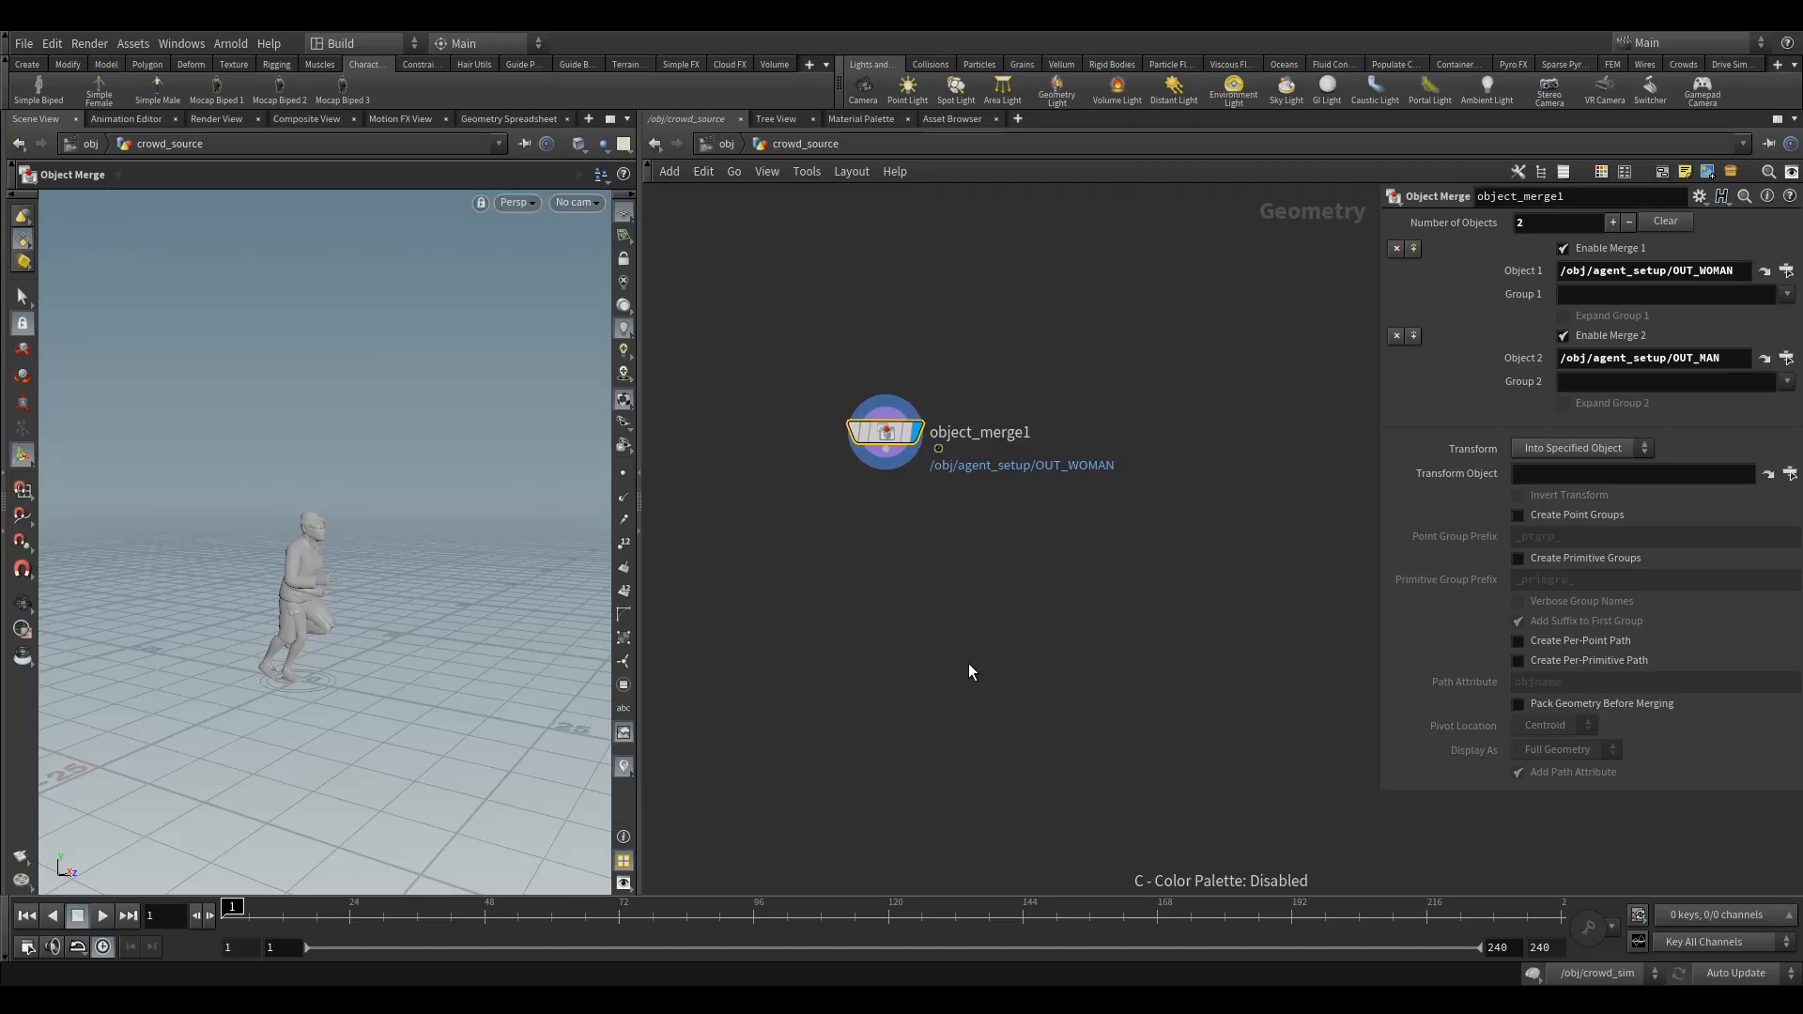
pyautogui.press('Tab')
pyautogui.write('cro')
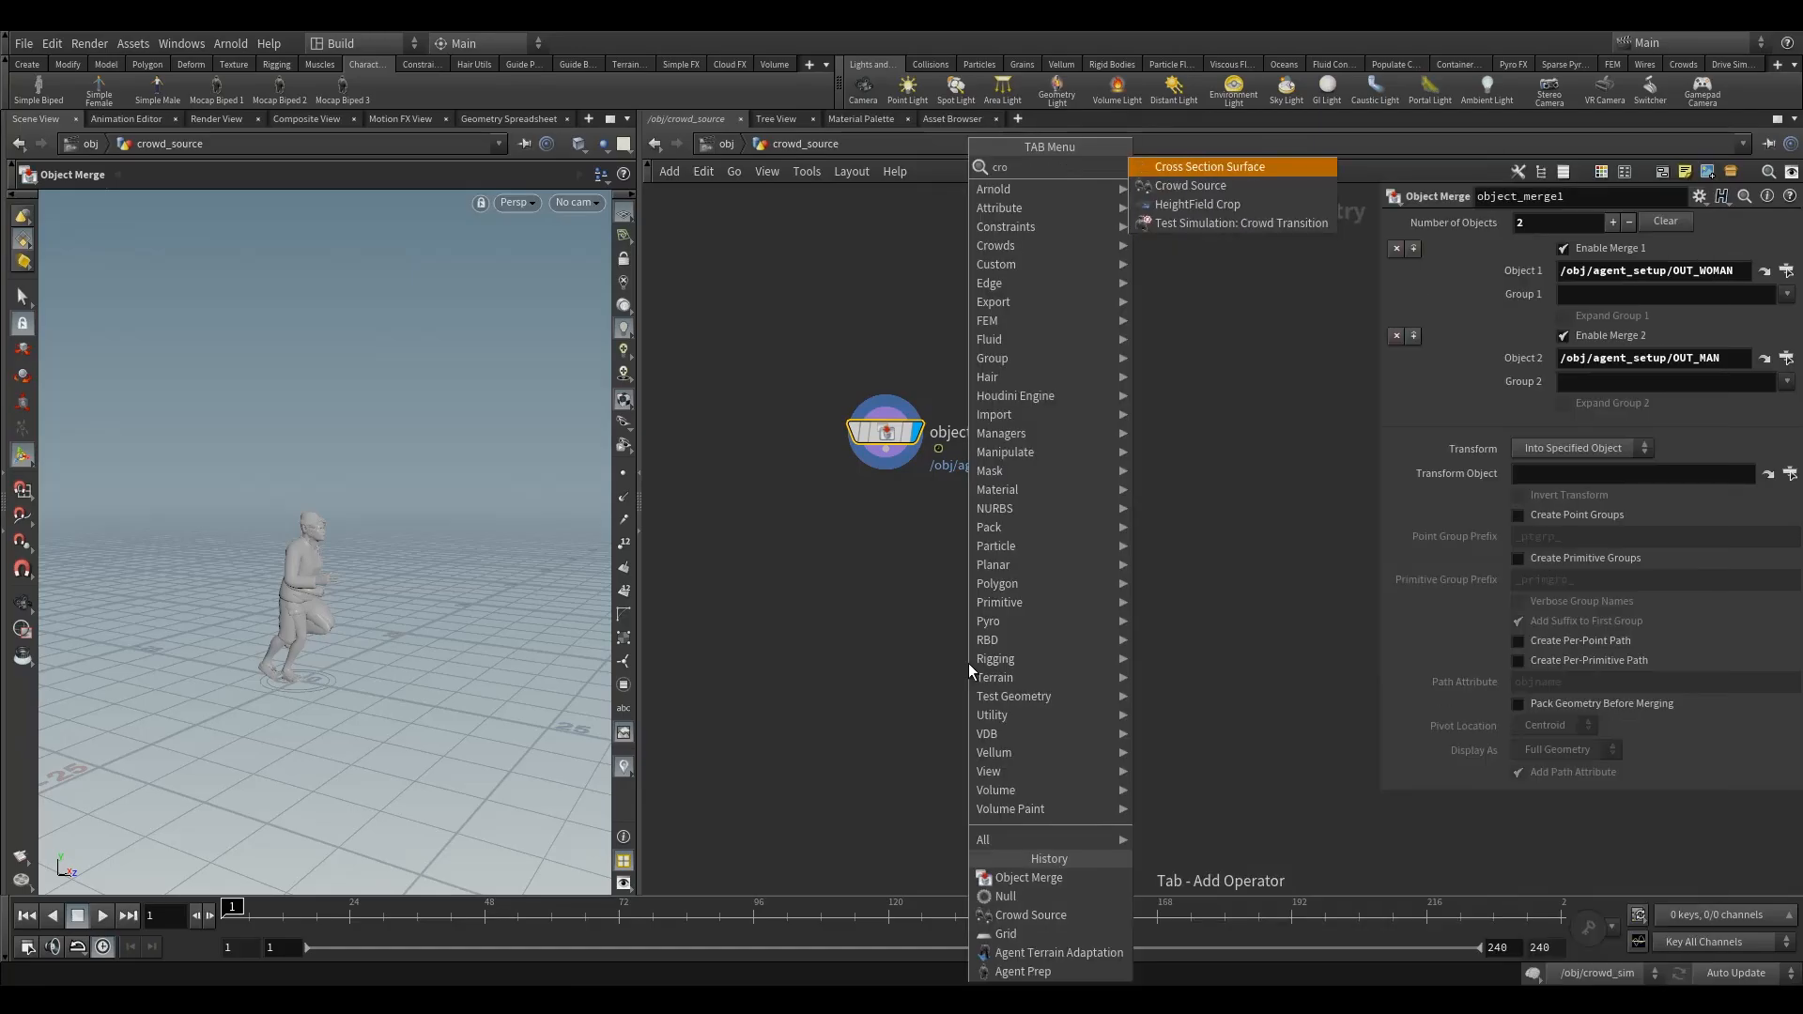
pyautogui.click(1190, 186)
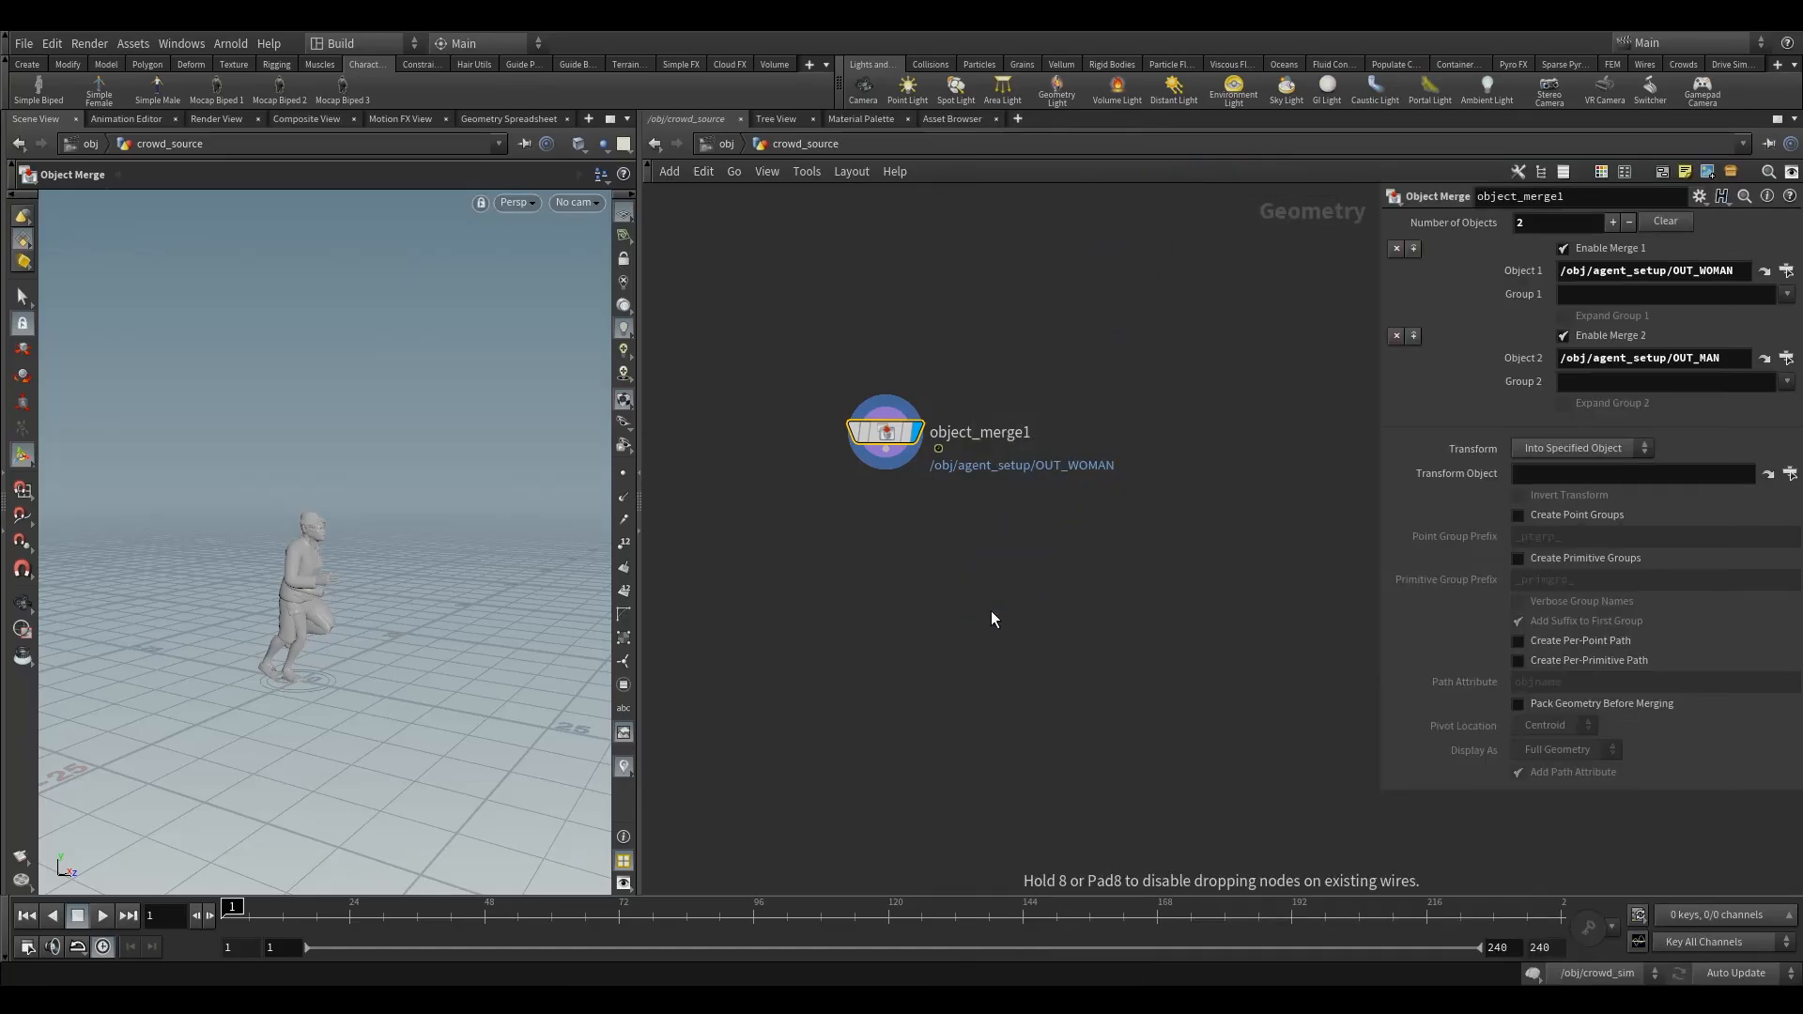
pyautogui.click(967, 607)
pyautogui.moveTo(979, 597); pyautogui.dragTo(886, 451)
pyautogui.moveTo(991, 610)
pyautogui.click(1029, 571)
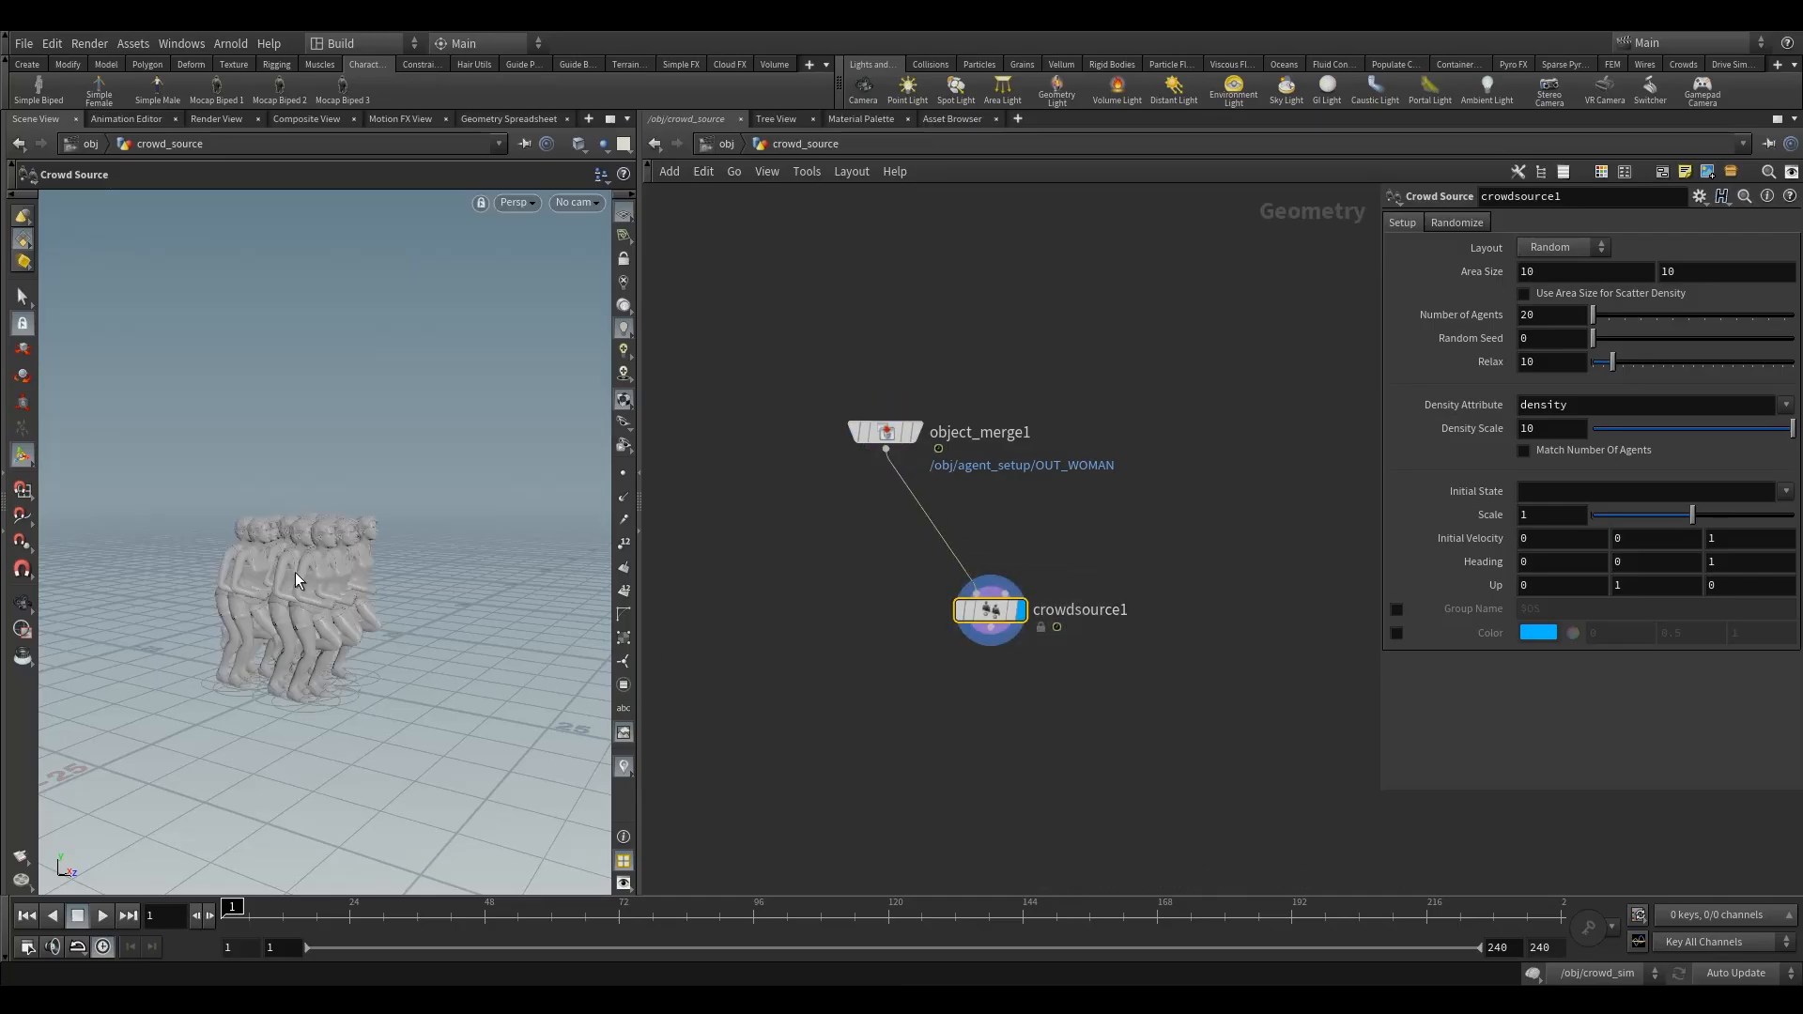
# Step: Examine the crowd up close and from above, view the Crowd Source randomization options, and tidy the two nodes' layout
pyautogui.moveTo(360, 521)
pyautogui.mouseDown()
pyautogui.moveTo(312, 585)
pyautogui.moveTo(379, 551)
pyautogui.moveTo(403, 470)
pyautogui.moveTo(354, 532)
pyautogui.mouseUp()
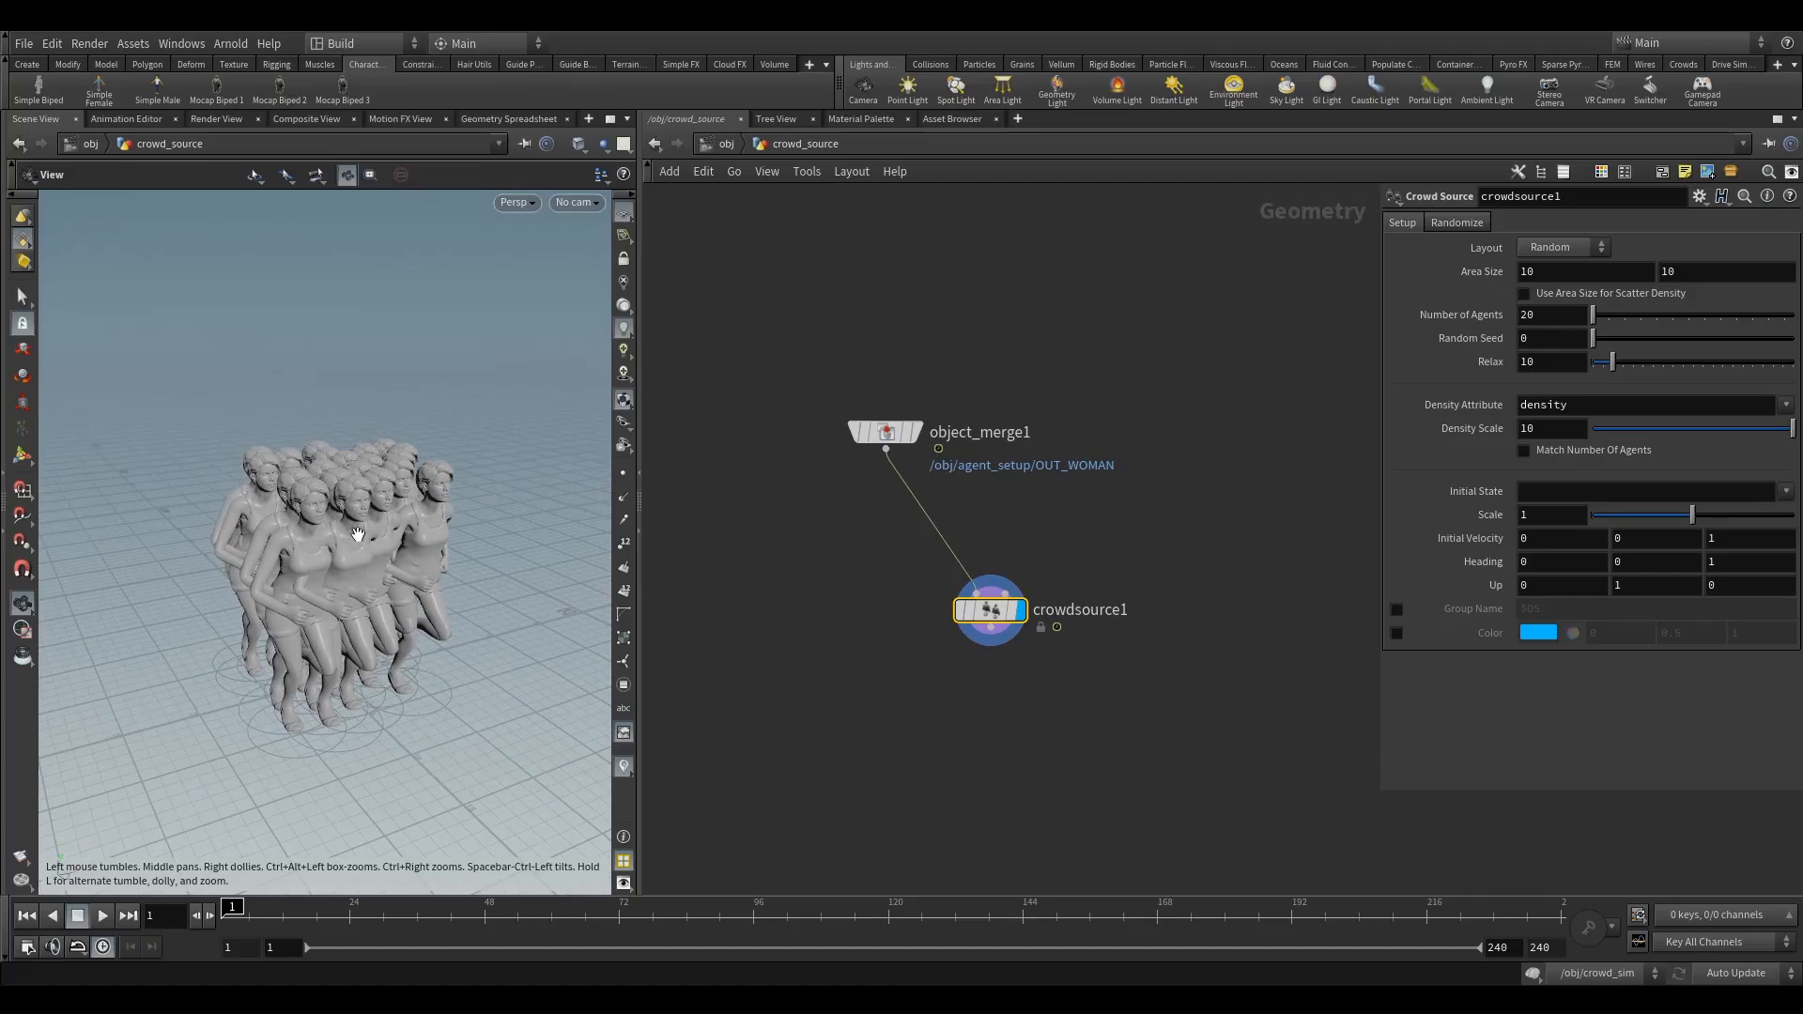
pyautogui.click(1457, 223)
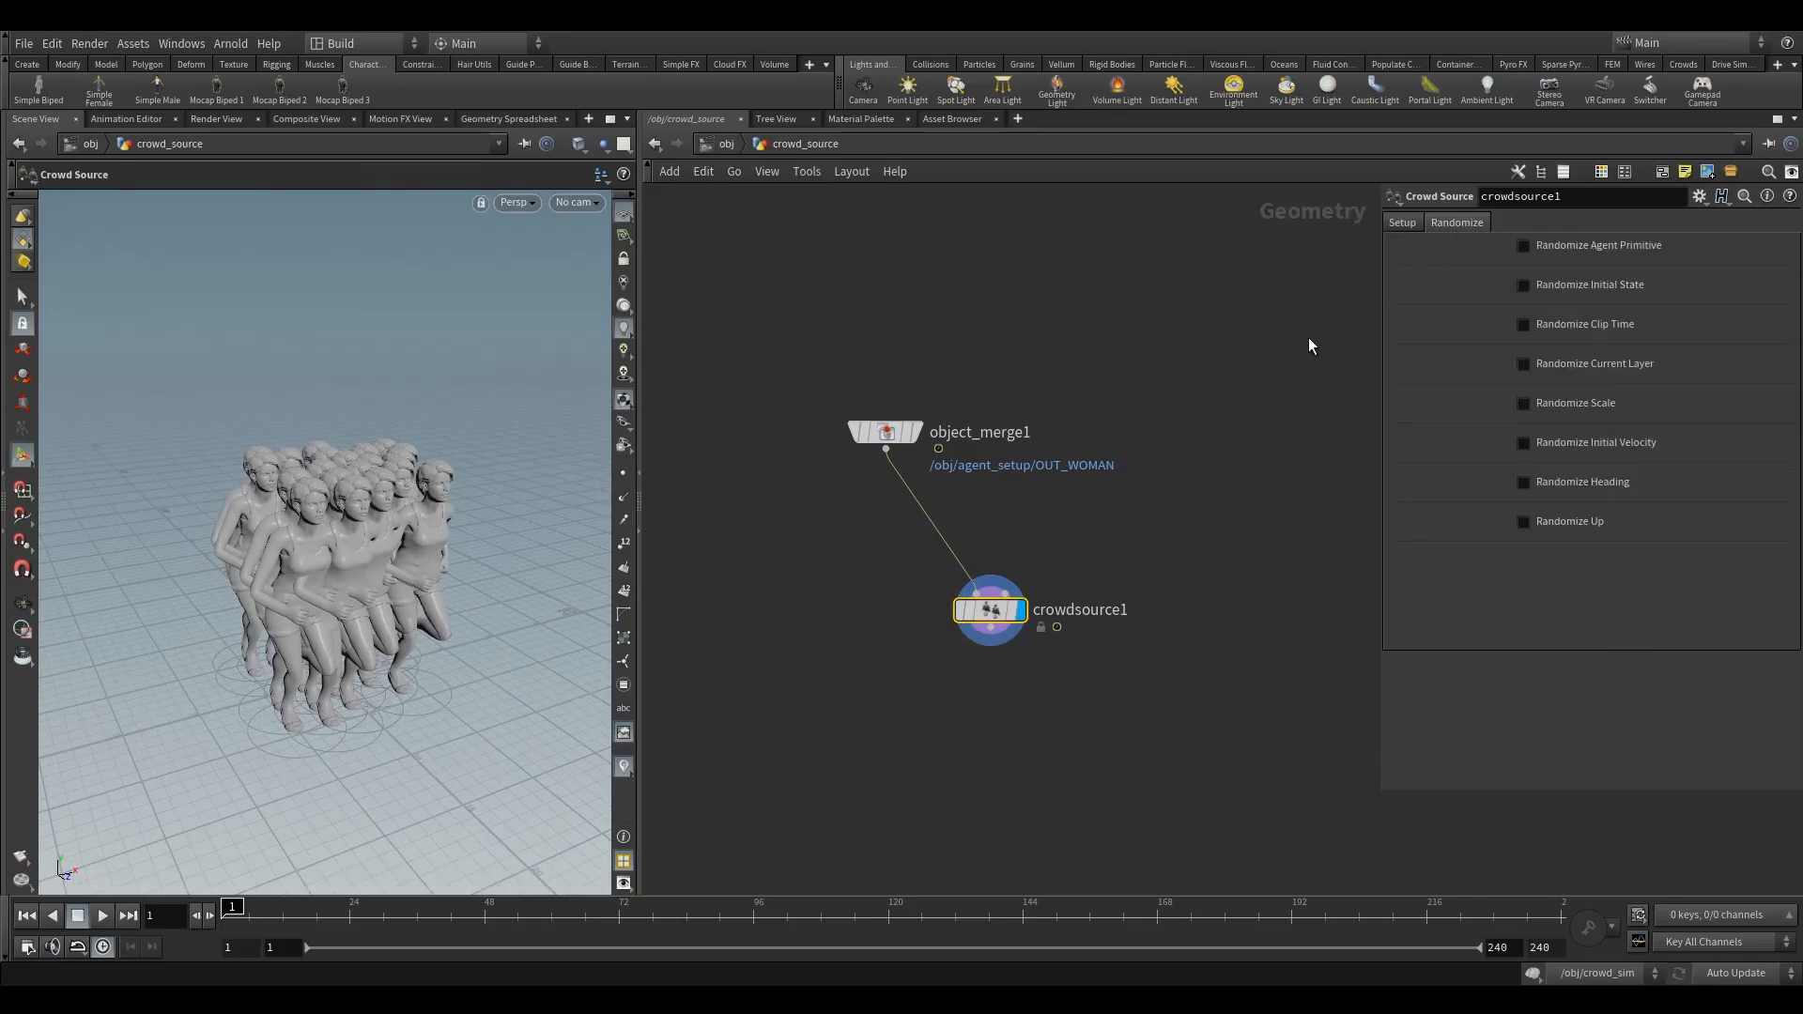
pyautogui.moveTo(885, 434); pyautogui.dragTo(843, 440)
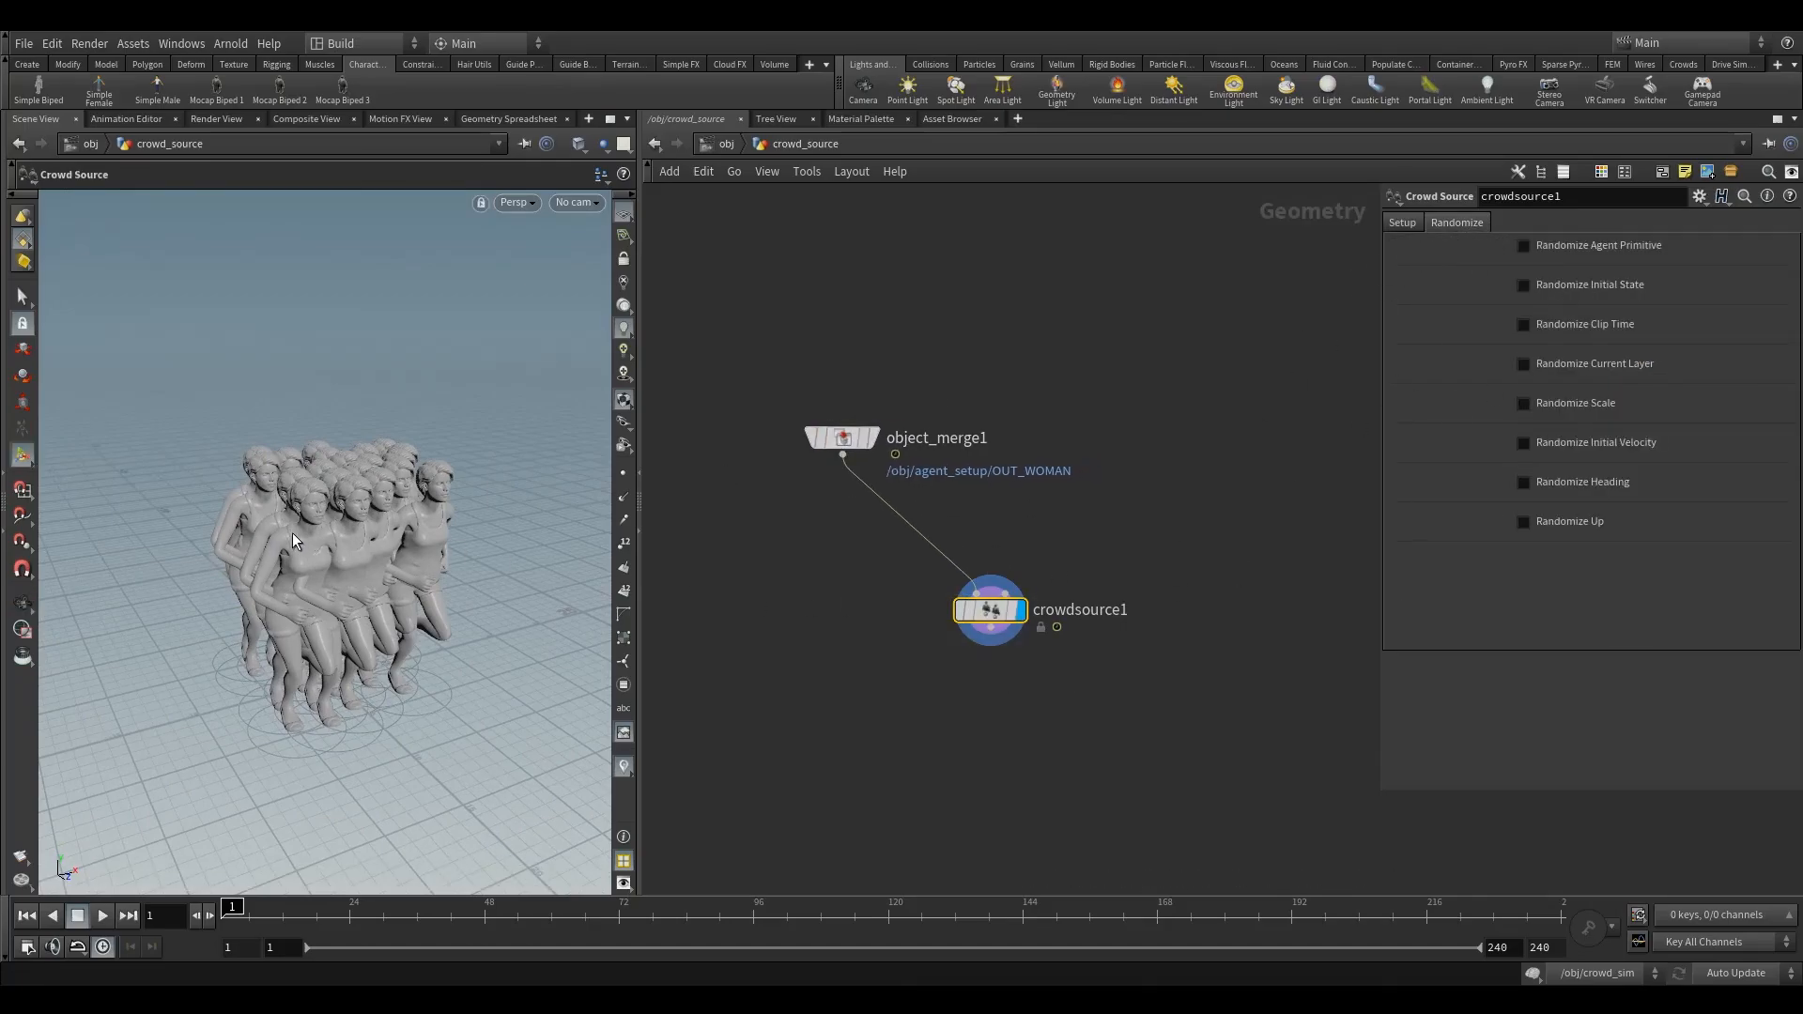
pyautogui.keyDown('alt'); pyautogui.moveTo(385, 510); pyautogui.dragTo(435, 491); pyautogui.keyUp('alt')
pyautogui.moveTo(1091, 523); pyautogui.dragTo(957, 684)
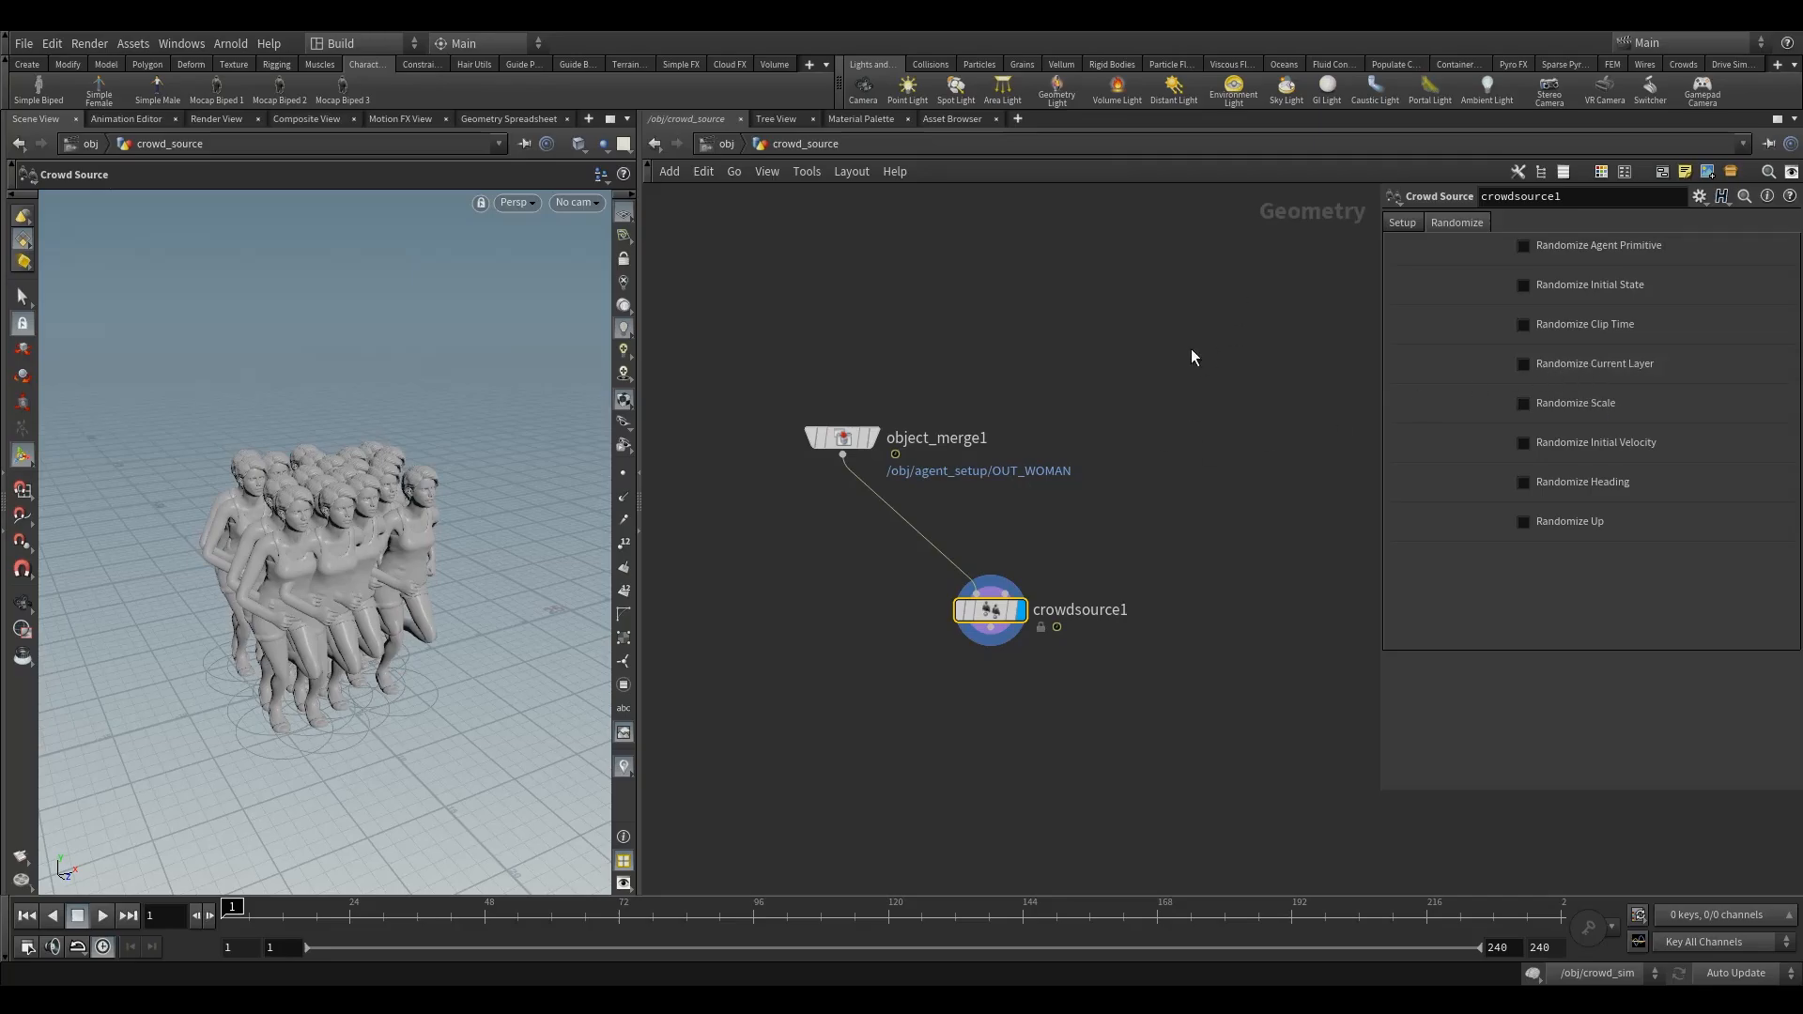
pyautogui.moveTo(990, 613)
pyautogui.mouseDown()
pyautogui.moveTo(958, 632)
pyautogui.moveTo(994, 626)
pyautogui.mouseUp()
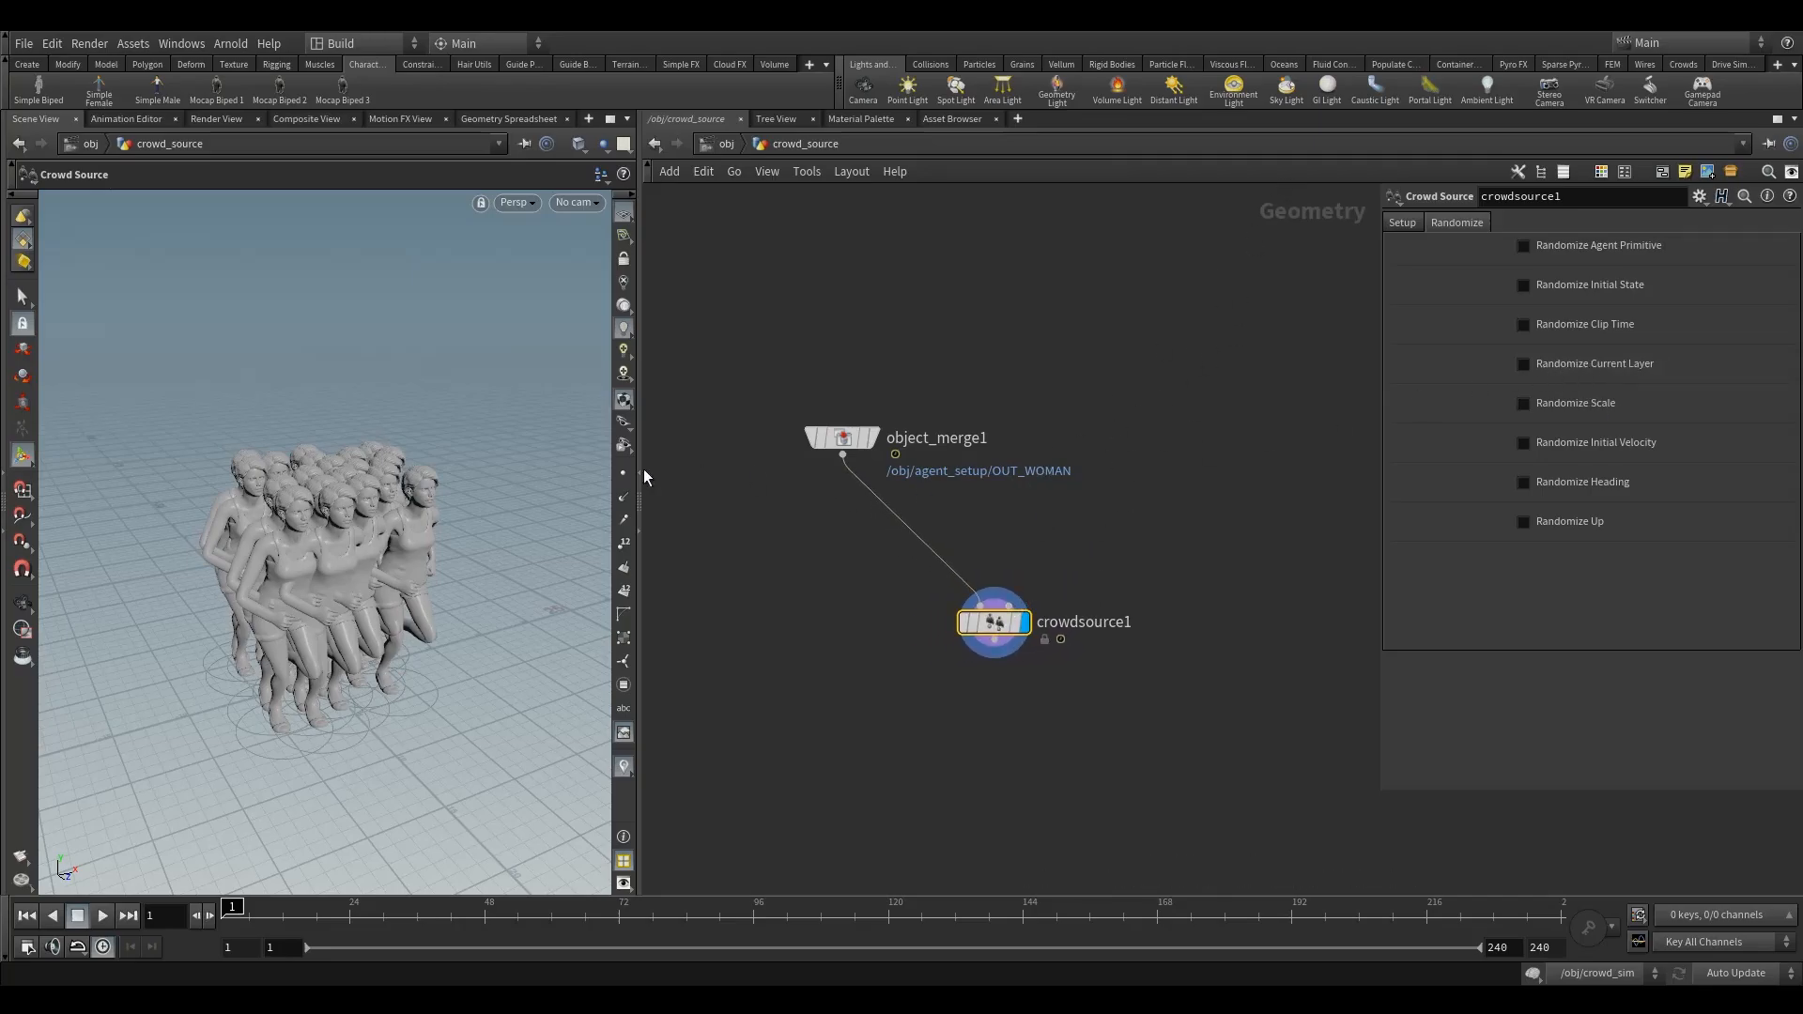
pyautogui.moveTo(374, 560); pyautogui.dragTo(314, 519)
pyautogui.moveTo(404, 464); pyautogui.dragTo(454, 374)
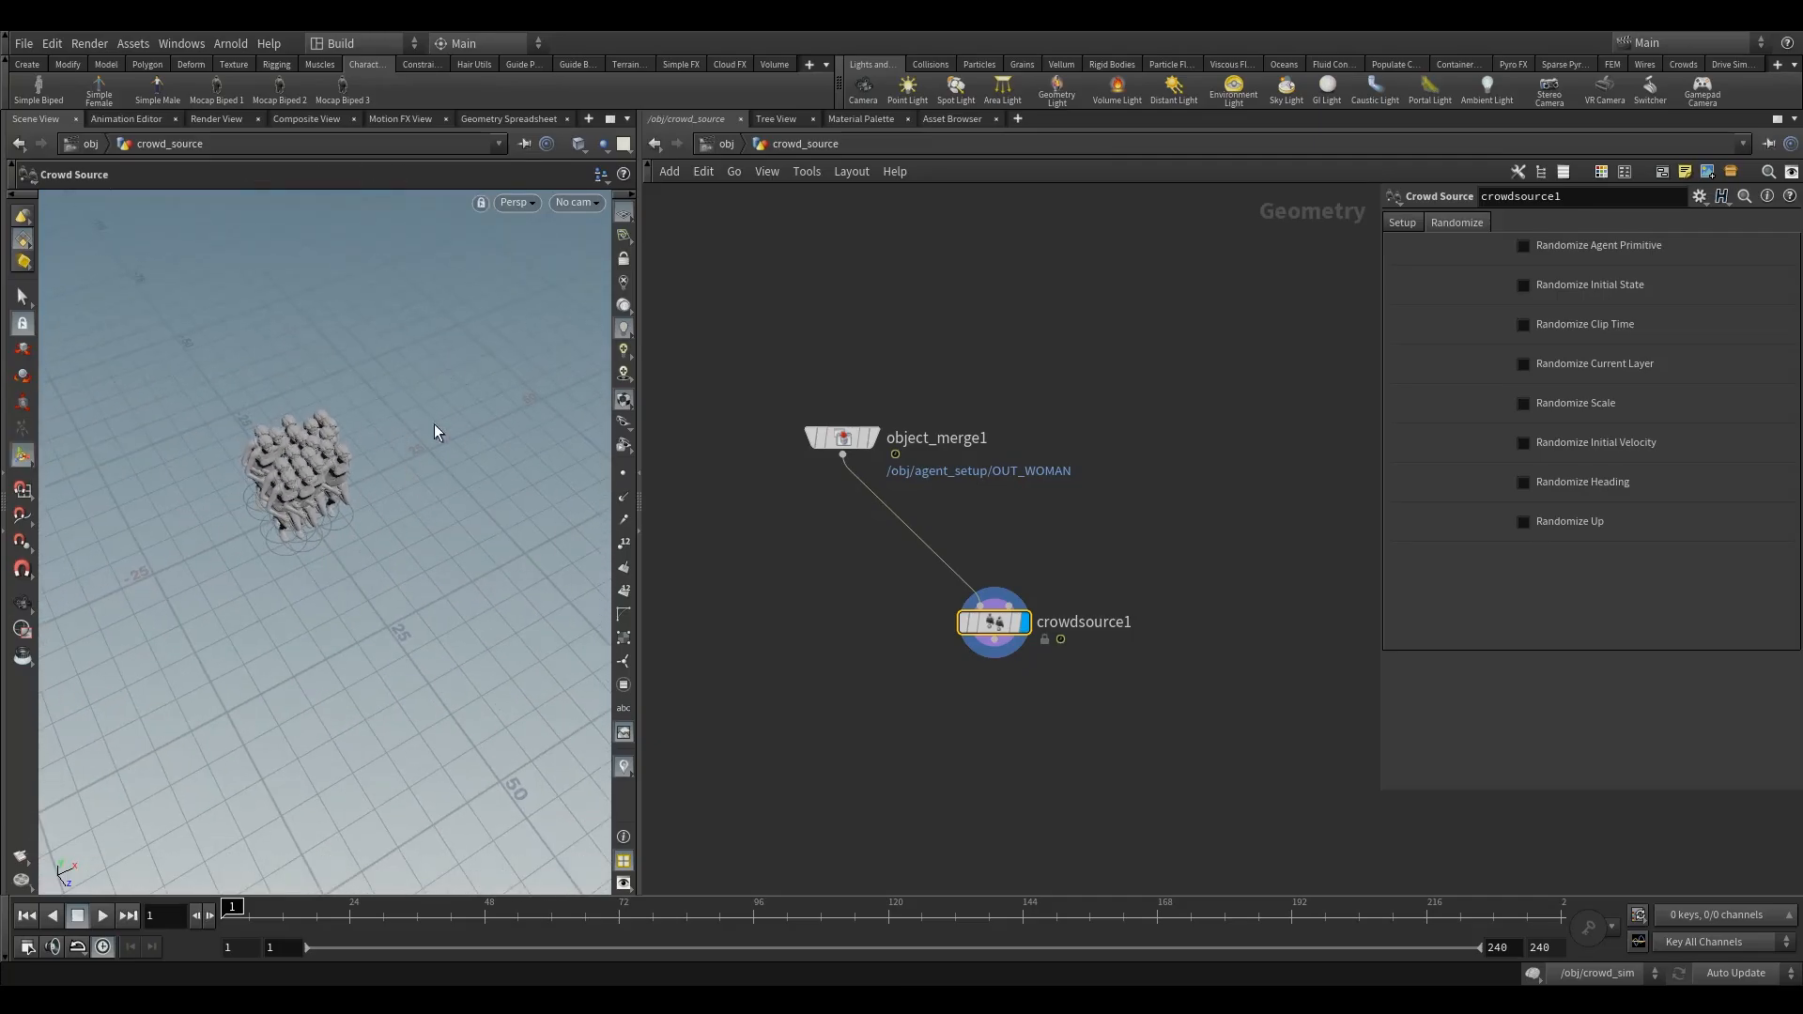
pyautogui.moveTo(988, 622); pyautogui.dragTo(955, 637)
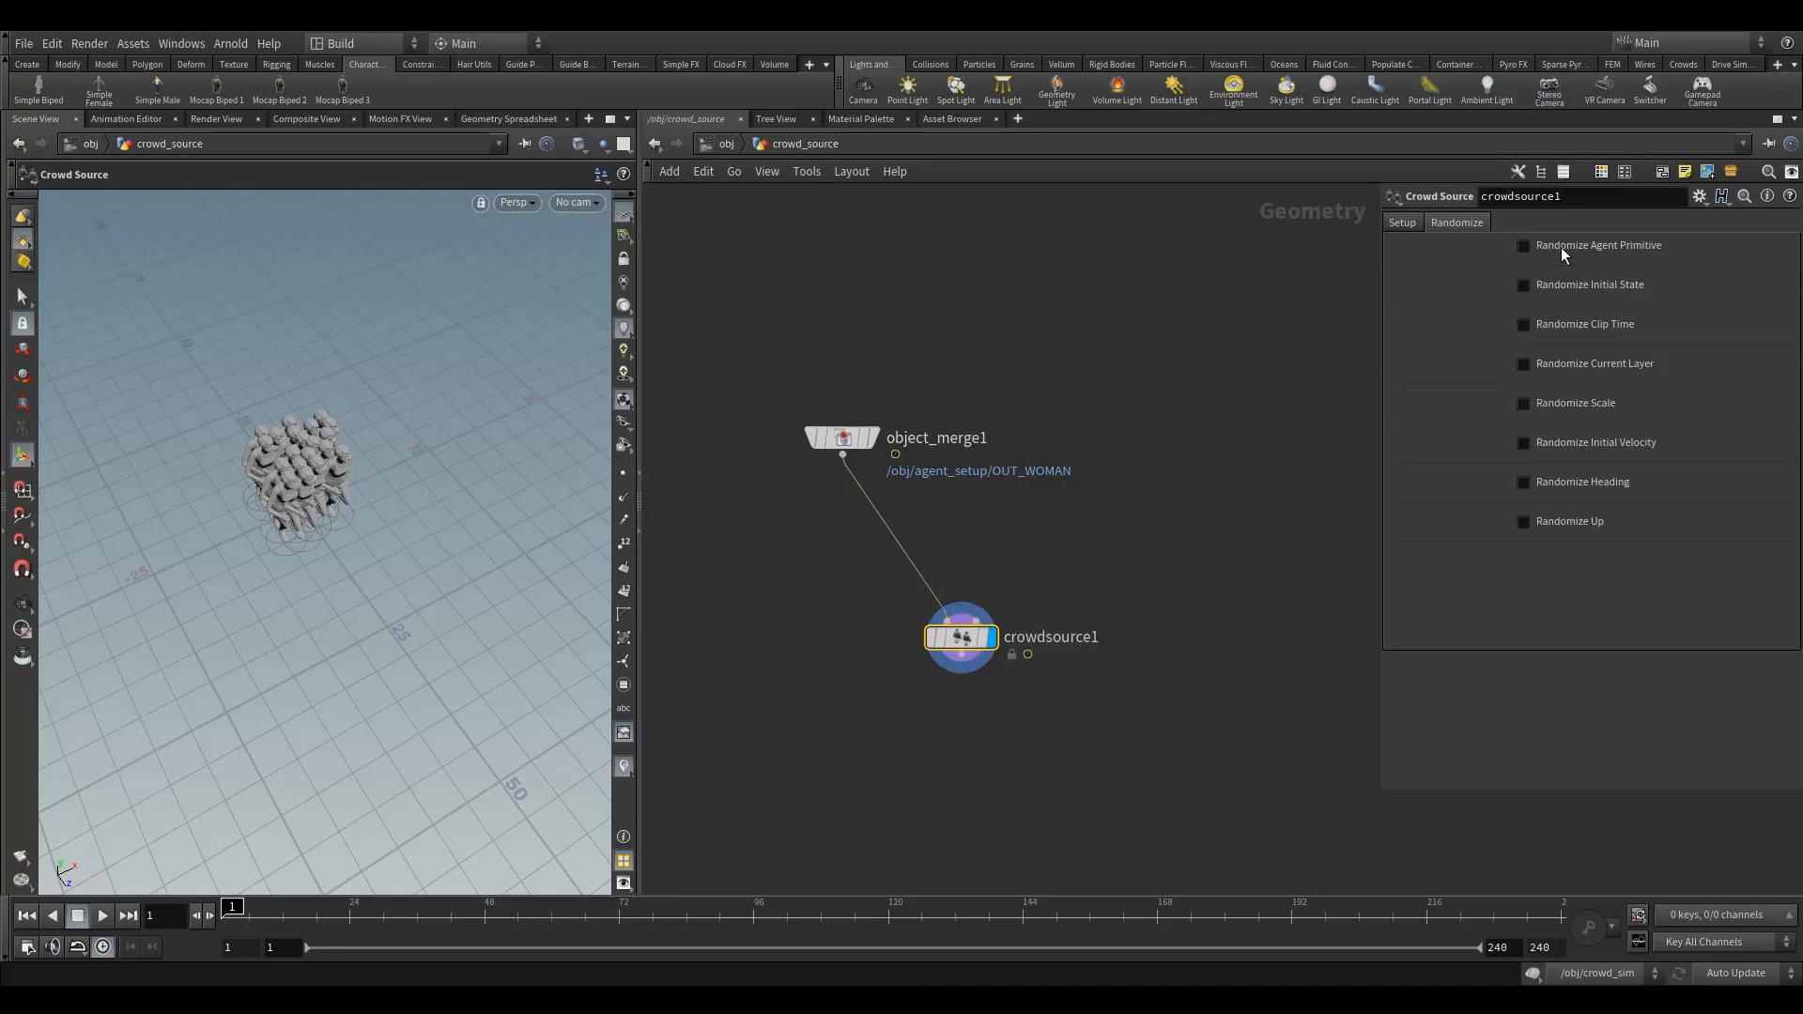
# Step: Enable Randomize Agent Primitive on the Crowd Source with two agent groups, woman first and man second
pyautogui.click(1536, 247)
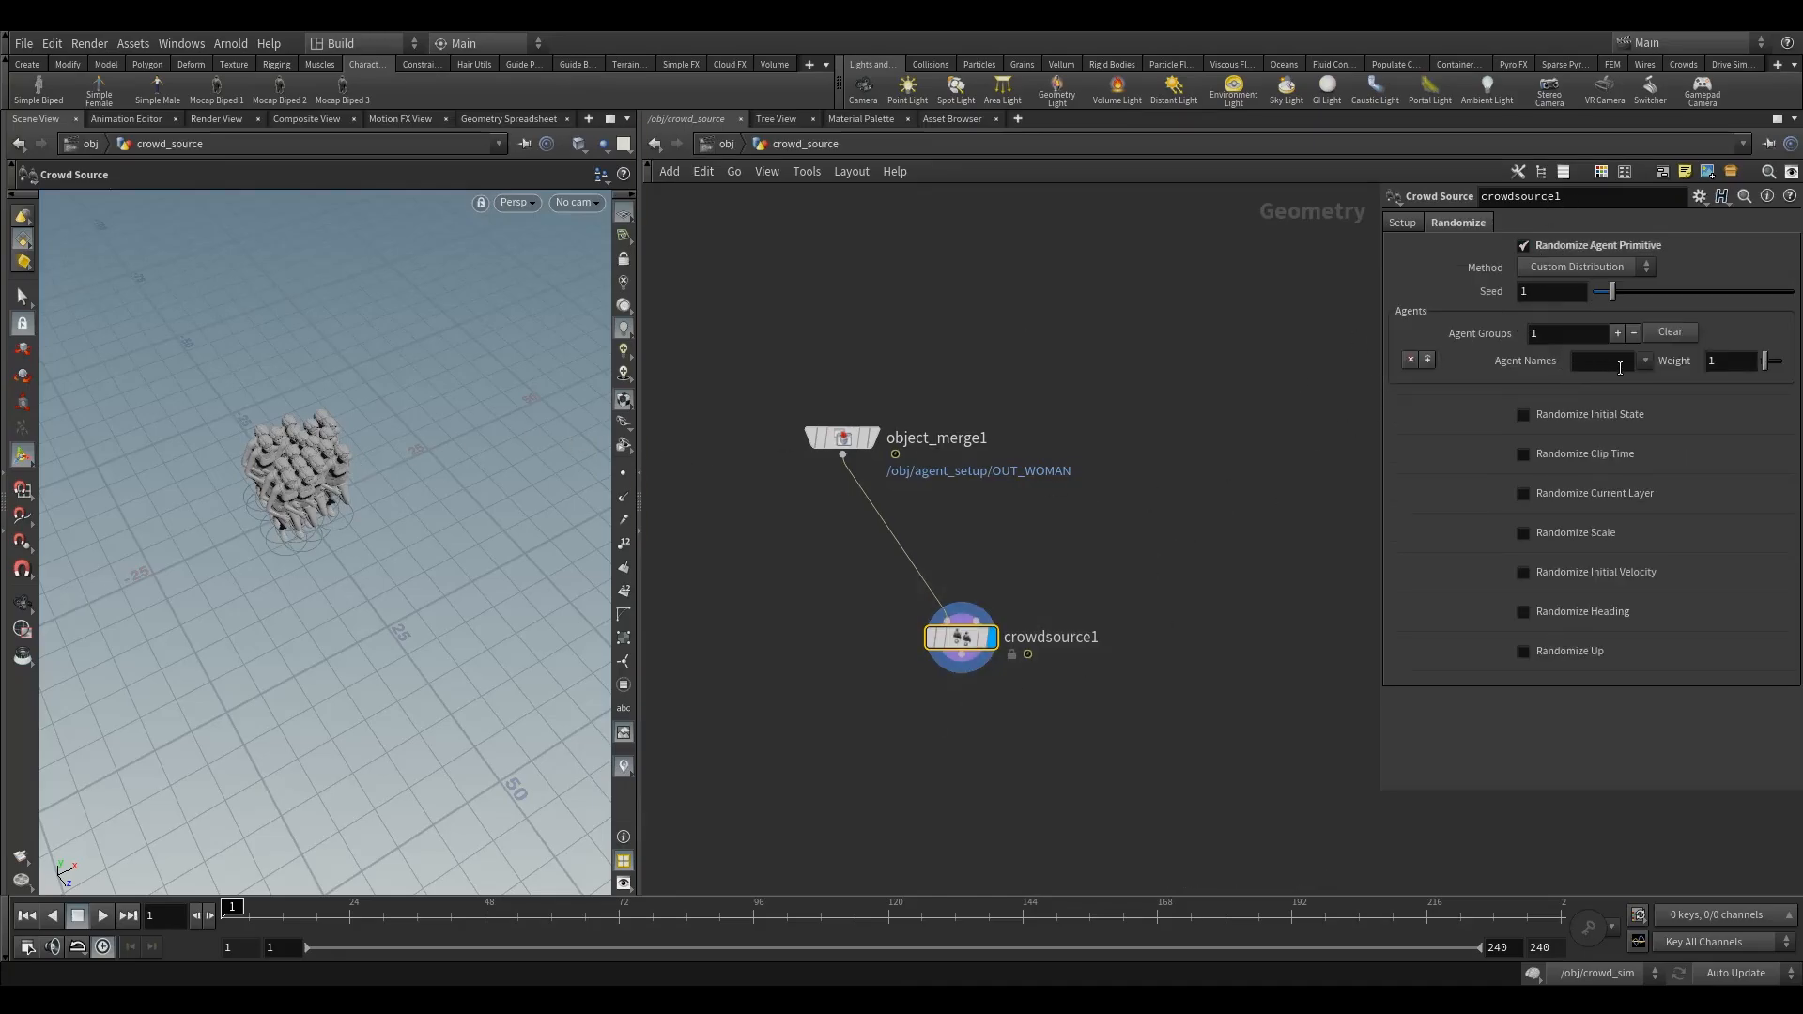
pyautogui.click(1617, 333)
pyautogui.click(1643, 363)
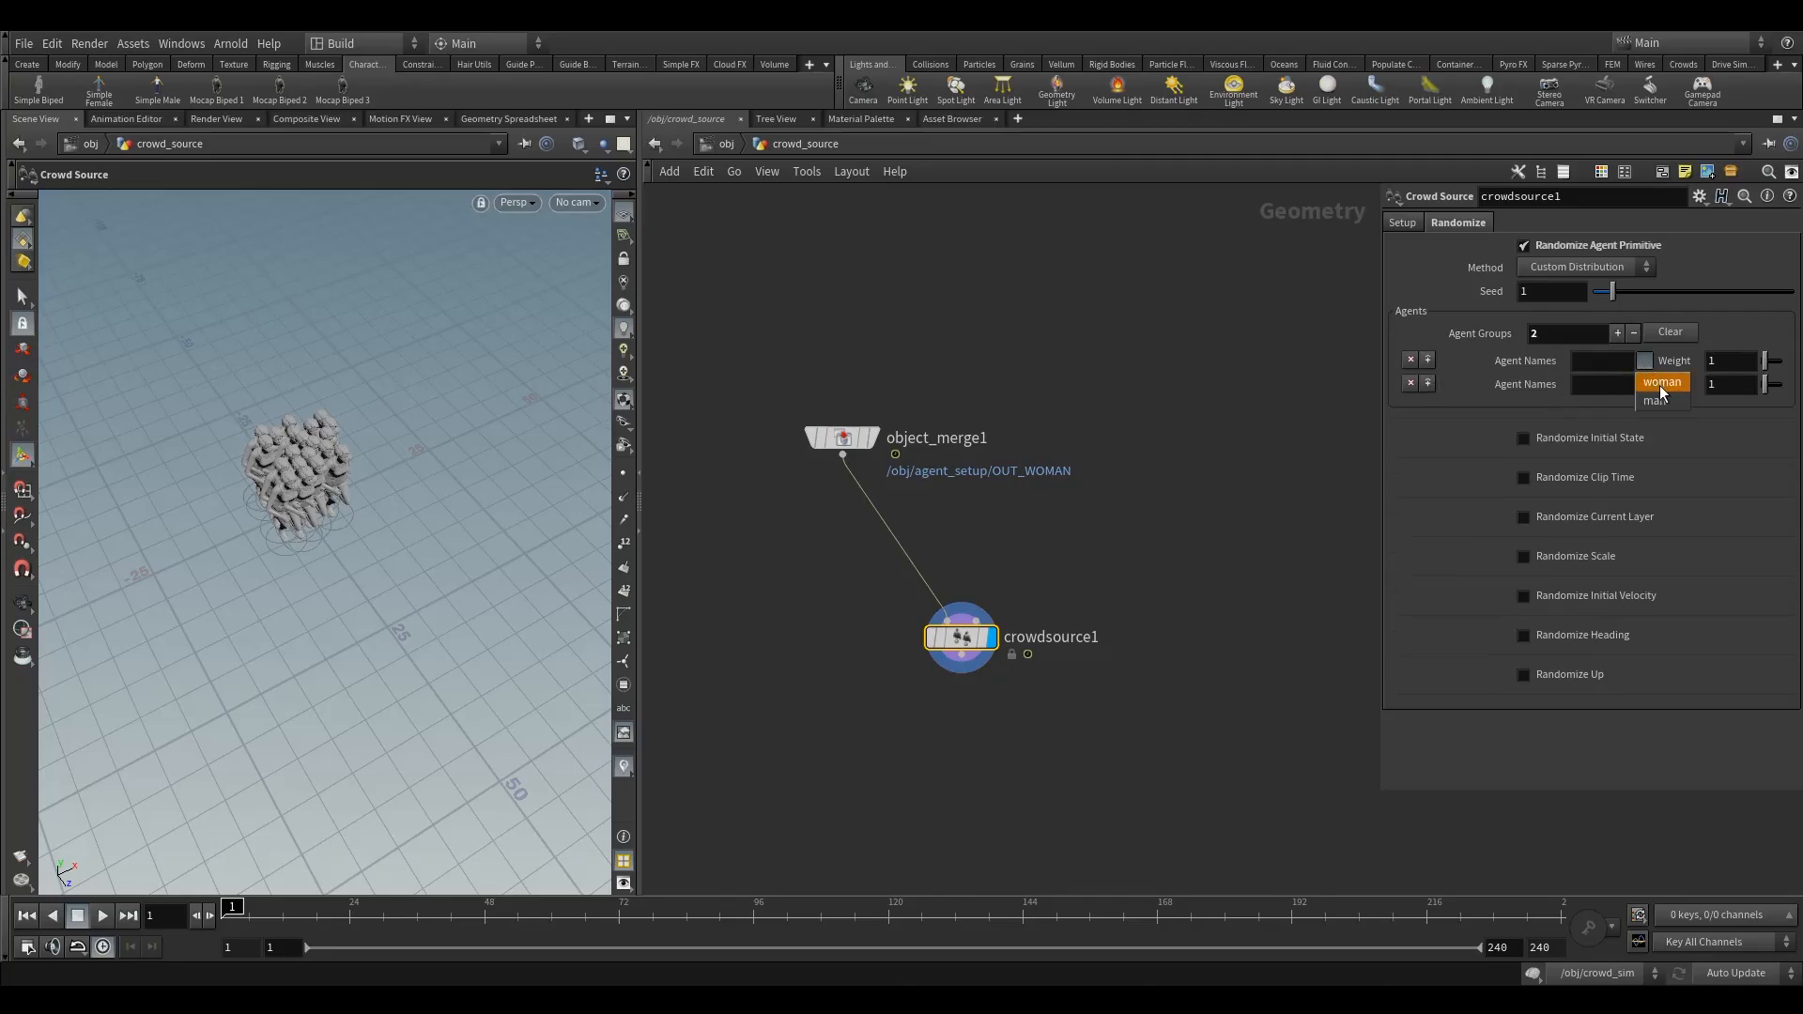
pyautogui.click(1659, 381)
pyautogui.click(1646, 384)
pyautogui.click(1666, 418)
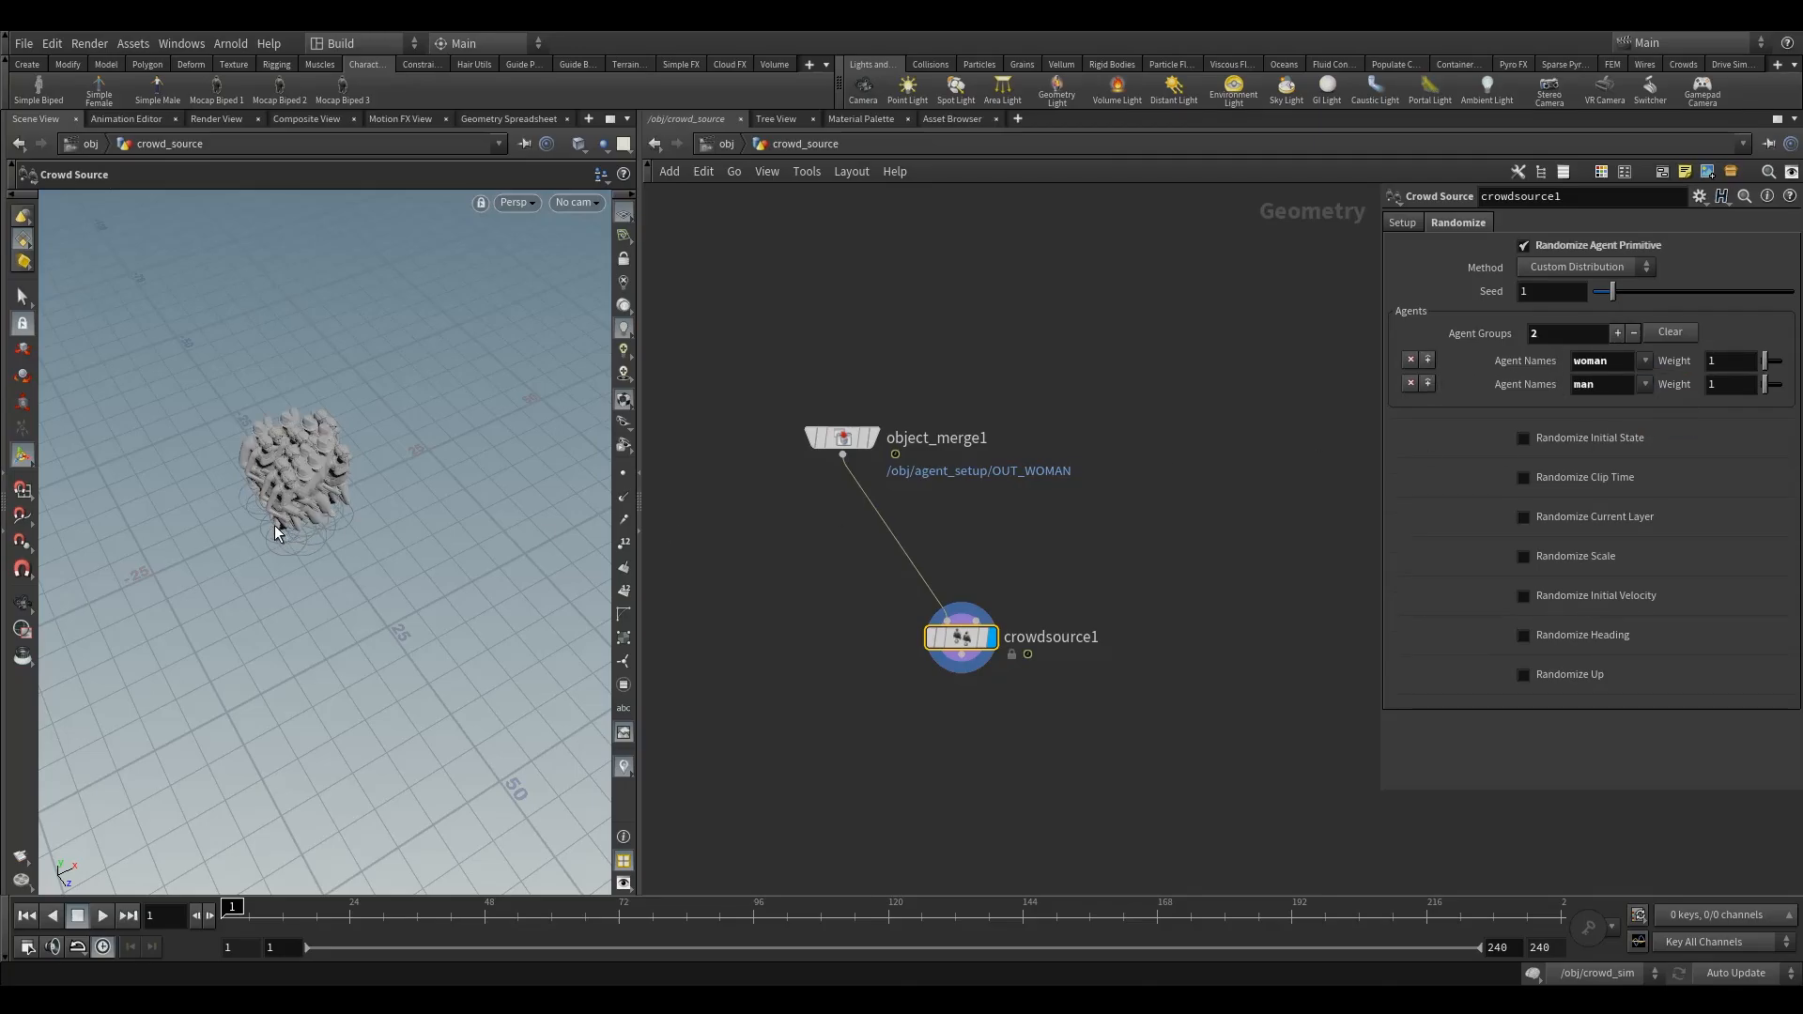
# Step: Examine the mixed crowd up close and shift the object_merge1 node away from the Crowd Source node
pyautogui.keyDown('alt'); pyautogui.moveTo(282, 517); pyautogui.dragTo(394, 435); pyautogui.keyUp('alt')
pyautogui.keyDown('alt'); pyautogui.moveTo(394, 436); pyautogui.dragTo(376, 524, button='right'); pyautogui.keyUp('alt')
pyautogui.keyDown('alt'); pyautogui.moveTo(375, 524); pyautogui.dragTo(274, 511, button='middle'); pyautogui.keyUp('alt')
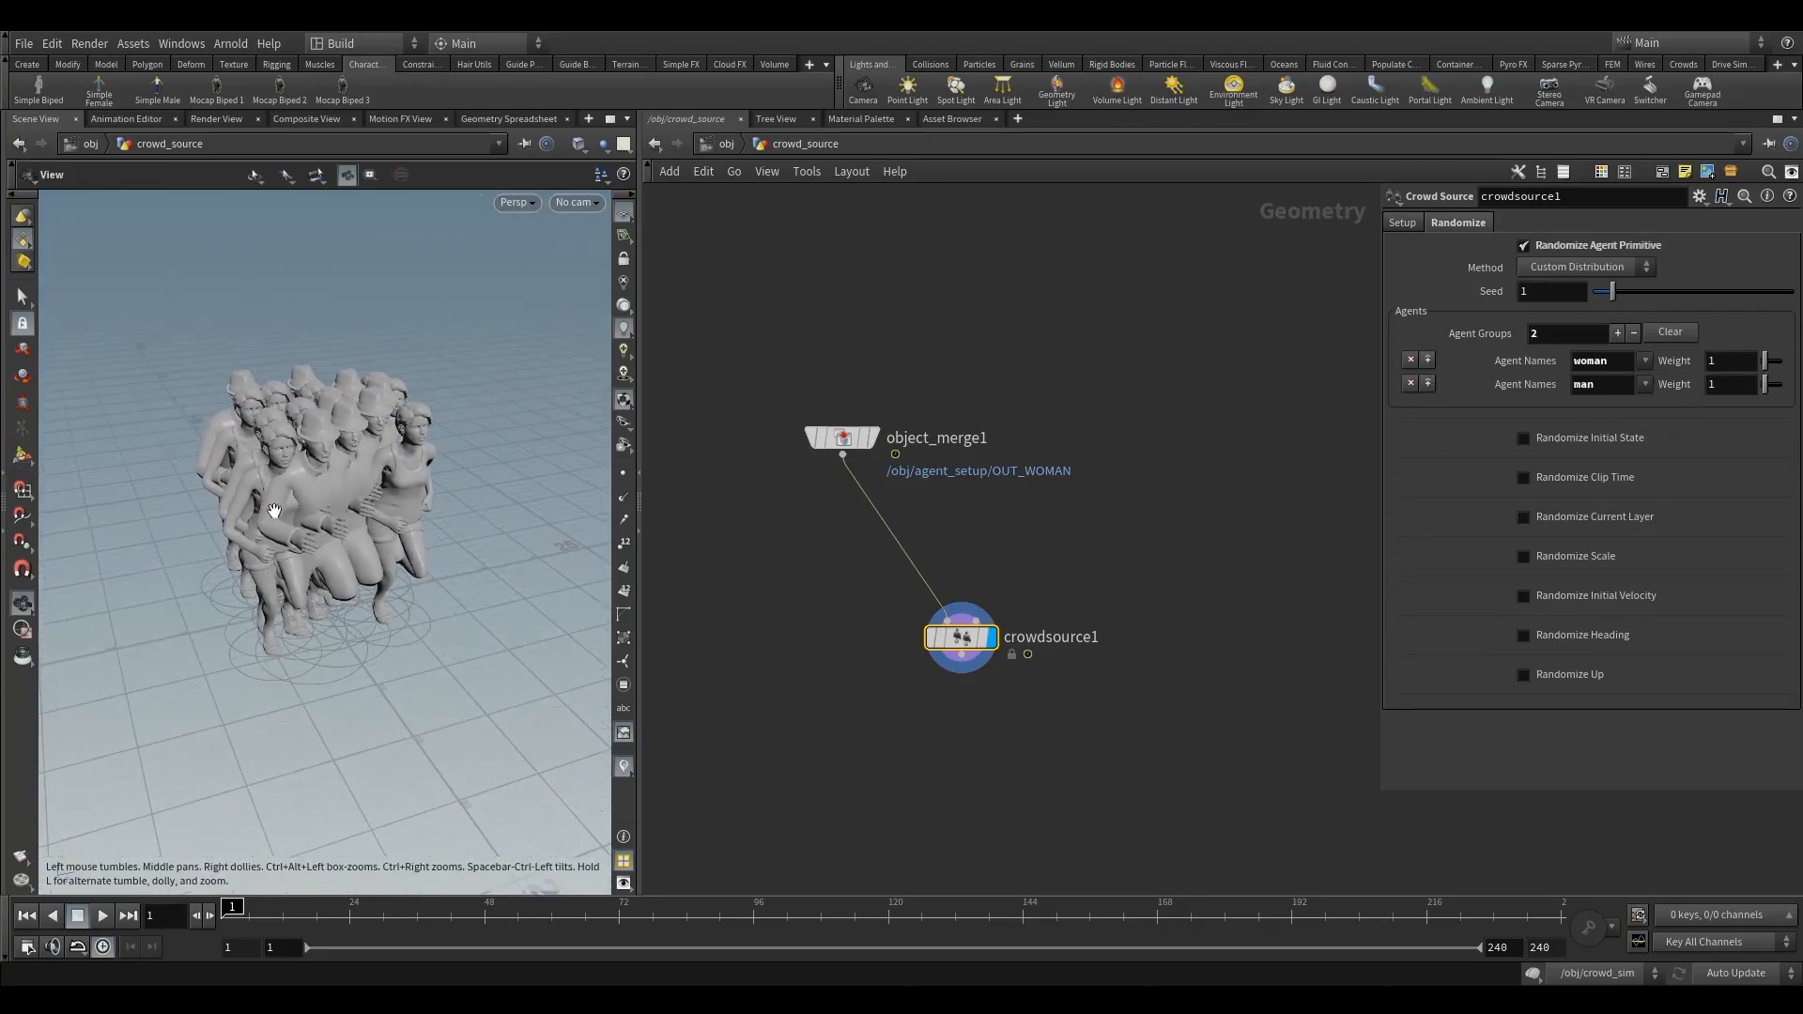
pyautogui.moveTo(832, 443); pyautogui.dragTo(761, 458)
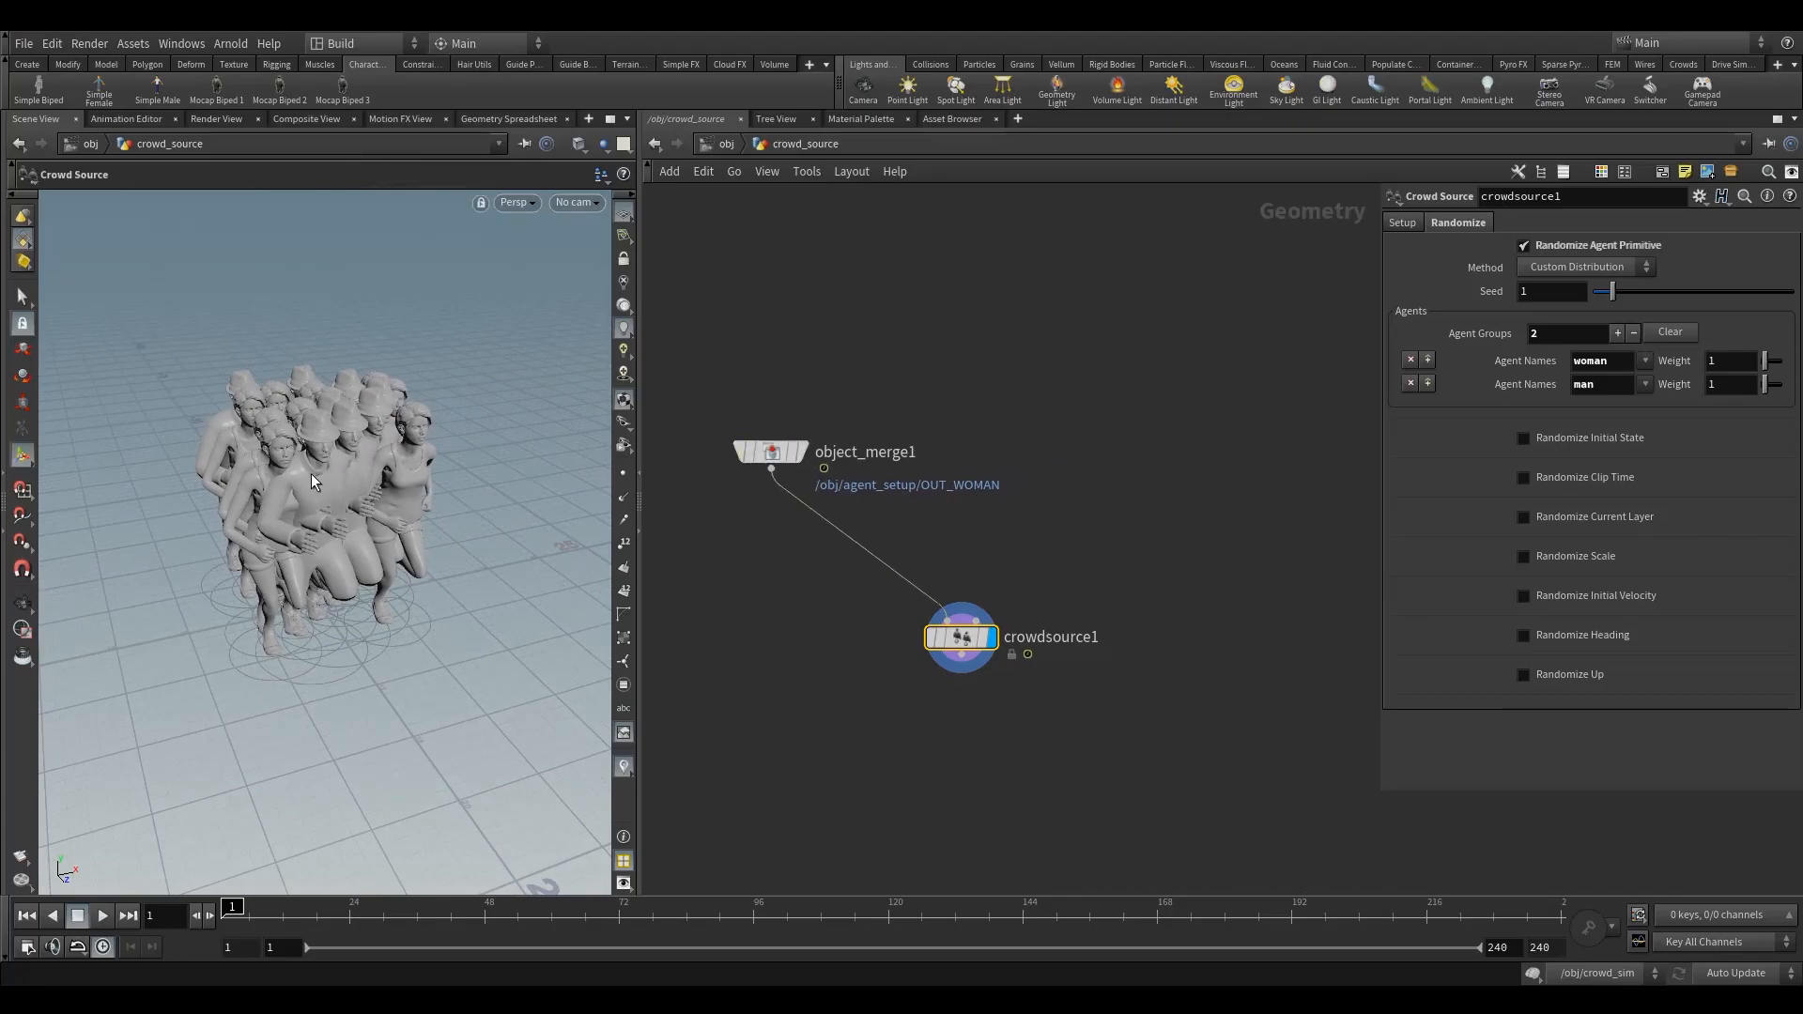
pyautogui.keyDown('alt'); pyautogui.moveTo(312, 474); pyautogui.dragTo(314, 426); pyautogui.keyUp('alt')
pyautogui.keyDown('alt'); pyautogui.moveTo(313, 426); pyautogui.dragTo(385, 472, button='right'); pyautogui.keyUp('alt')
pyautogui.moveTo(384, 472)
pyautogui.keyDown('alt'); pyautogui.mouseDown()
pyautogui.moveTo(455, 434)
pyautogui.moveTo(394, 419)
pyautogui.moveTo(318, 442)
pyautogui.moveTo(372, 452)
pyautogui.mouseUp(); pyautogui.keyUp('alt')
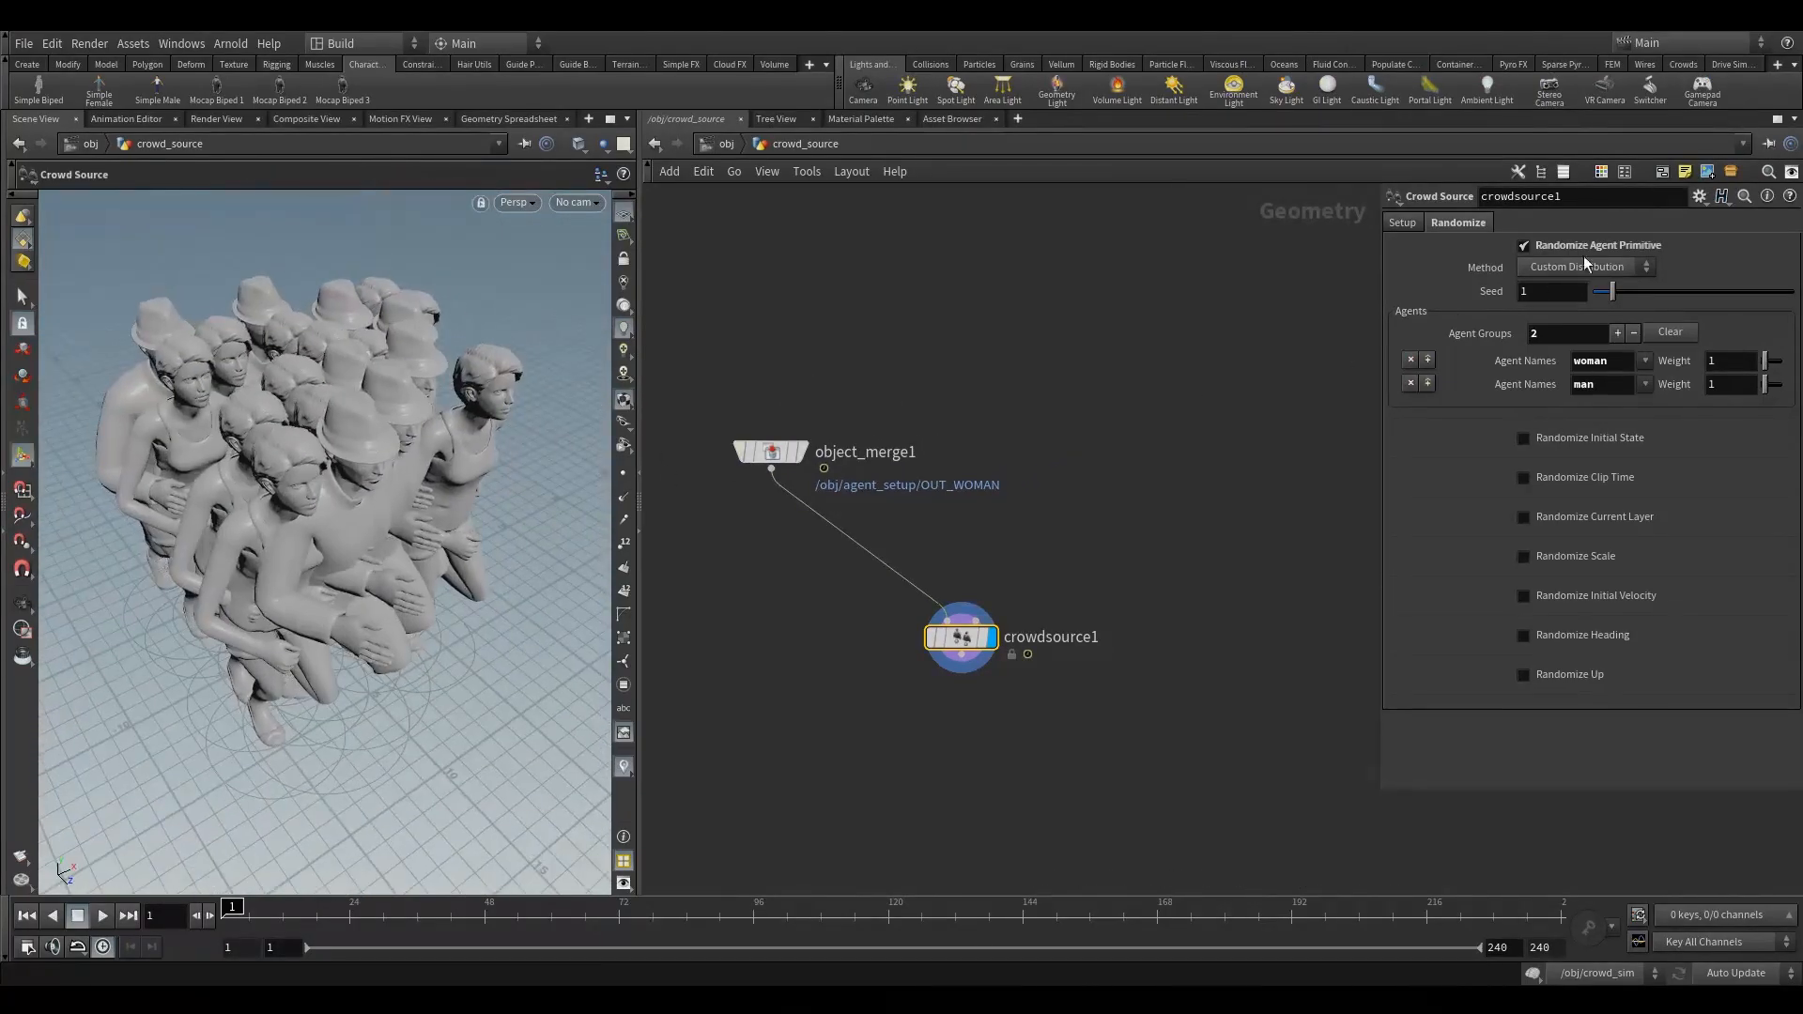
# Step: Set the Crowd Source's Area Size to 49 by 49 and inspect the spread-out agents
pyautogui.click(1413, 222)
pyautogui.moveTo(1475, 278); pyautogui.dragTo(1606, 246, button='middle')
pyautogui.keyDown('alt'); pyautogui.moveTo(255, 481); pyautogui.dragTo(201, 620, button='right'); pyautogui.keyUp('alt')
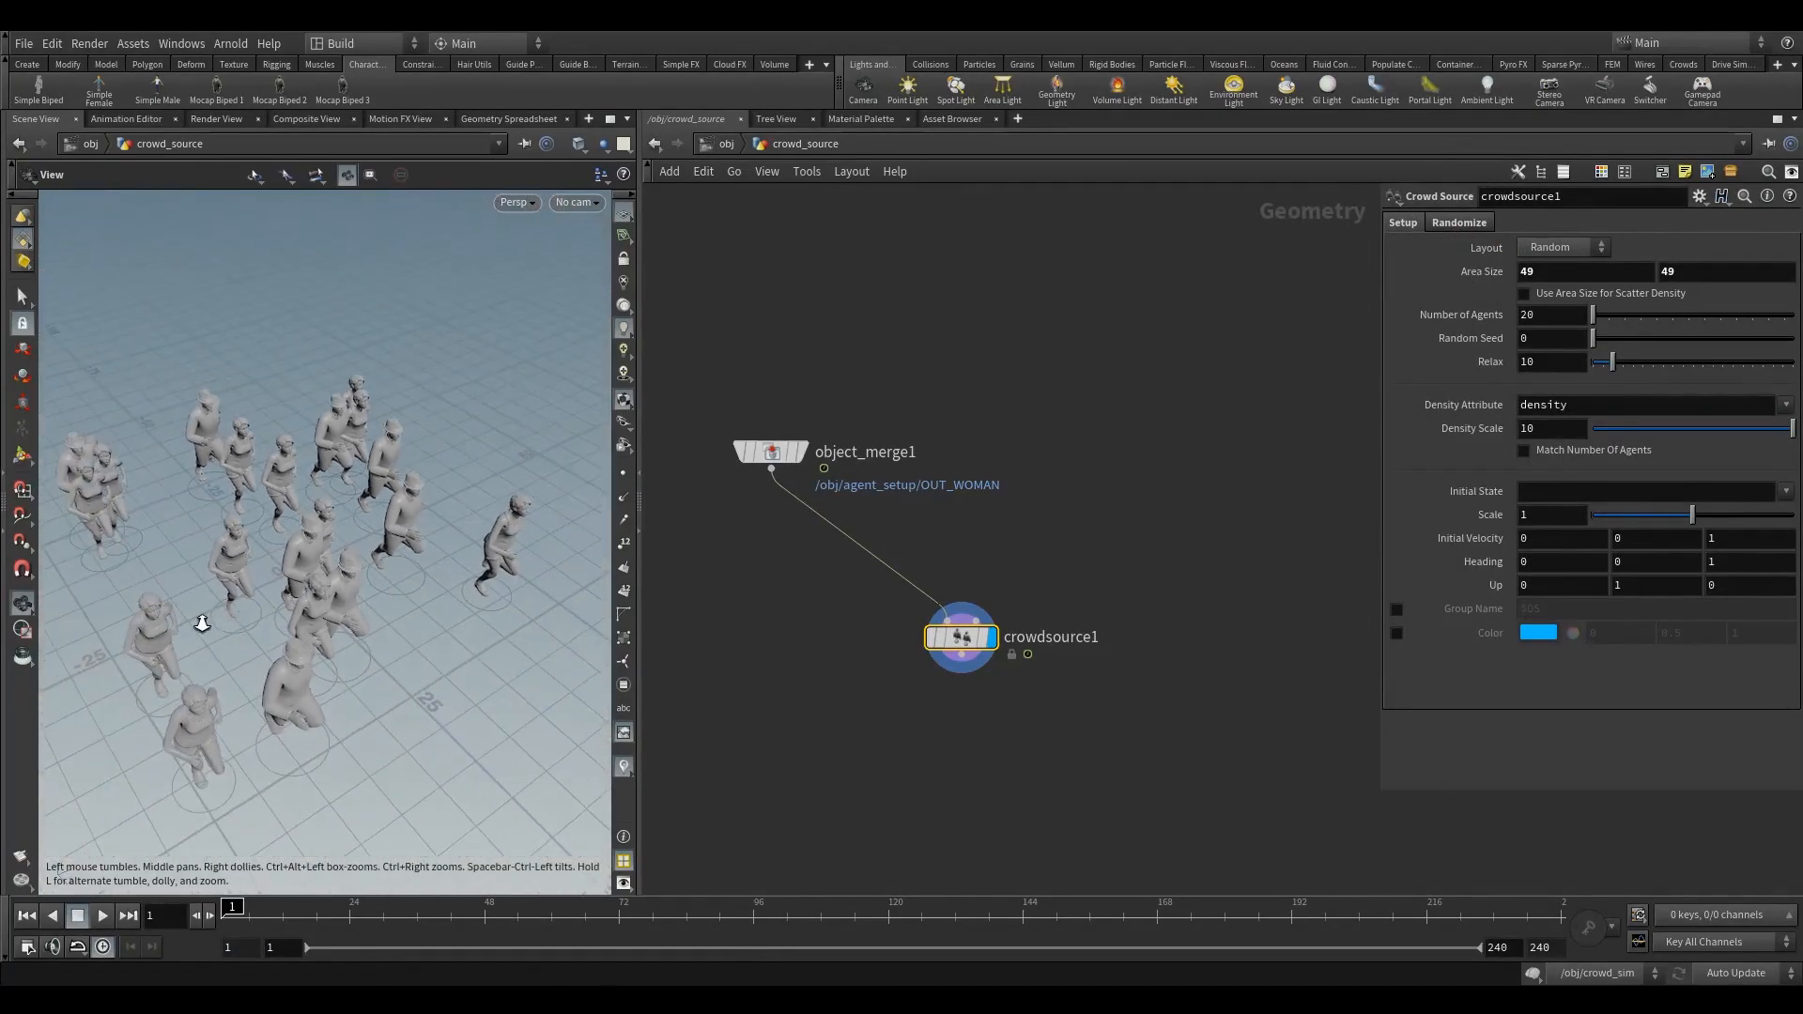
pyautogui.keyDown('alt'); pyautogui.moveTo(201, 620); pyautogui.dragTo(270, 495); pyautogui.keyUp('alt')
pyautogui.keyDown('alt'); pyautogui.moveTo(269, 495); pyautogui.dragTo(372, 513, button='right'); pyautogui.keyUp('alt')
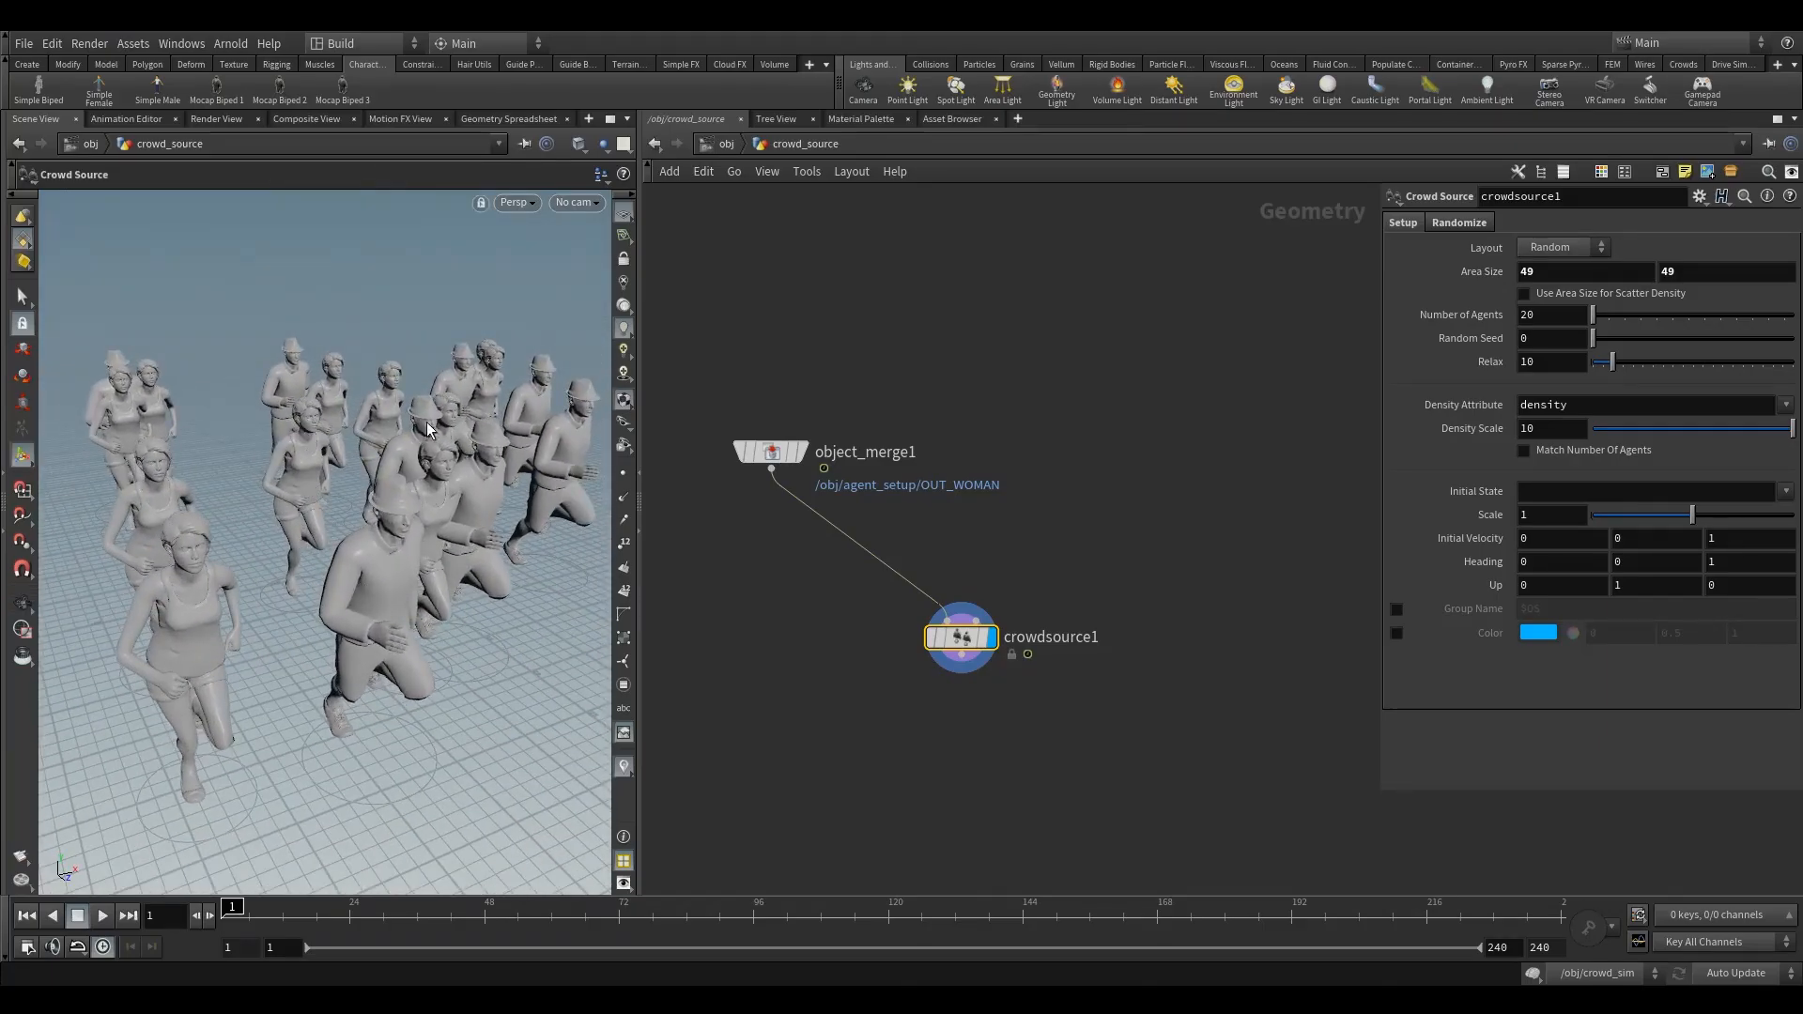
# Step: Nudge the crowdsource1 node closer to object_merge1 and enable Randomize Current Layer on it
pyautogui.moveTo(806, 614); pyautogui.dragTo(1042, 696)
pyautogui.moveTo(961, 646); pyautogui.dragTo(911, 652)
pyautogui.click(1460, 223)
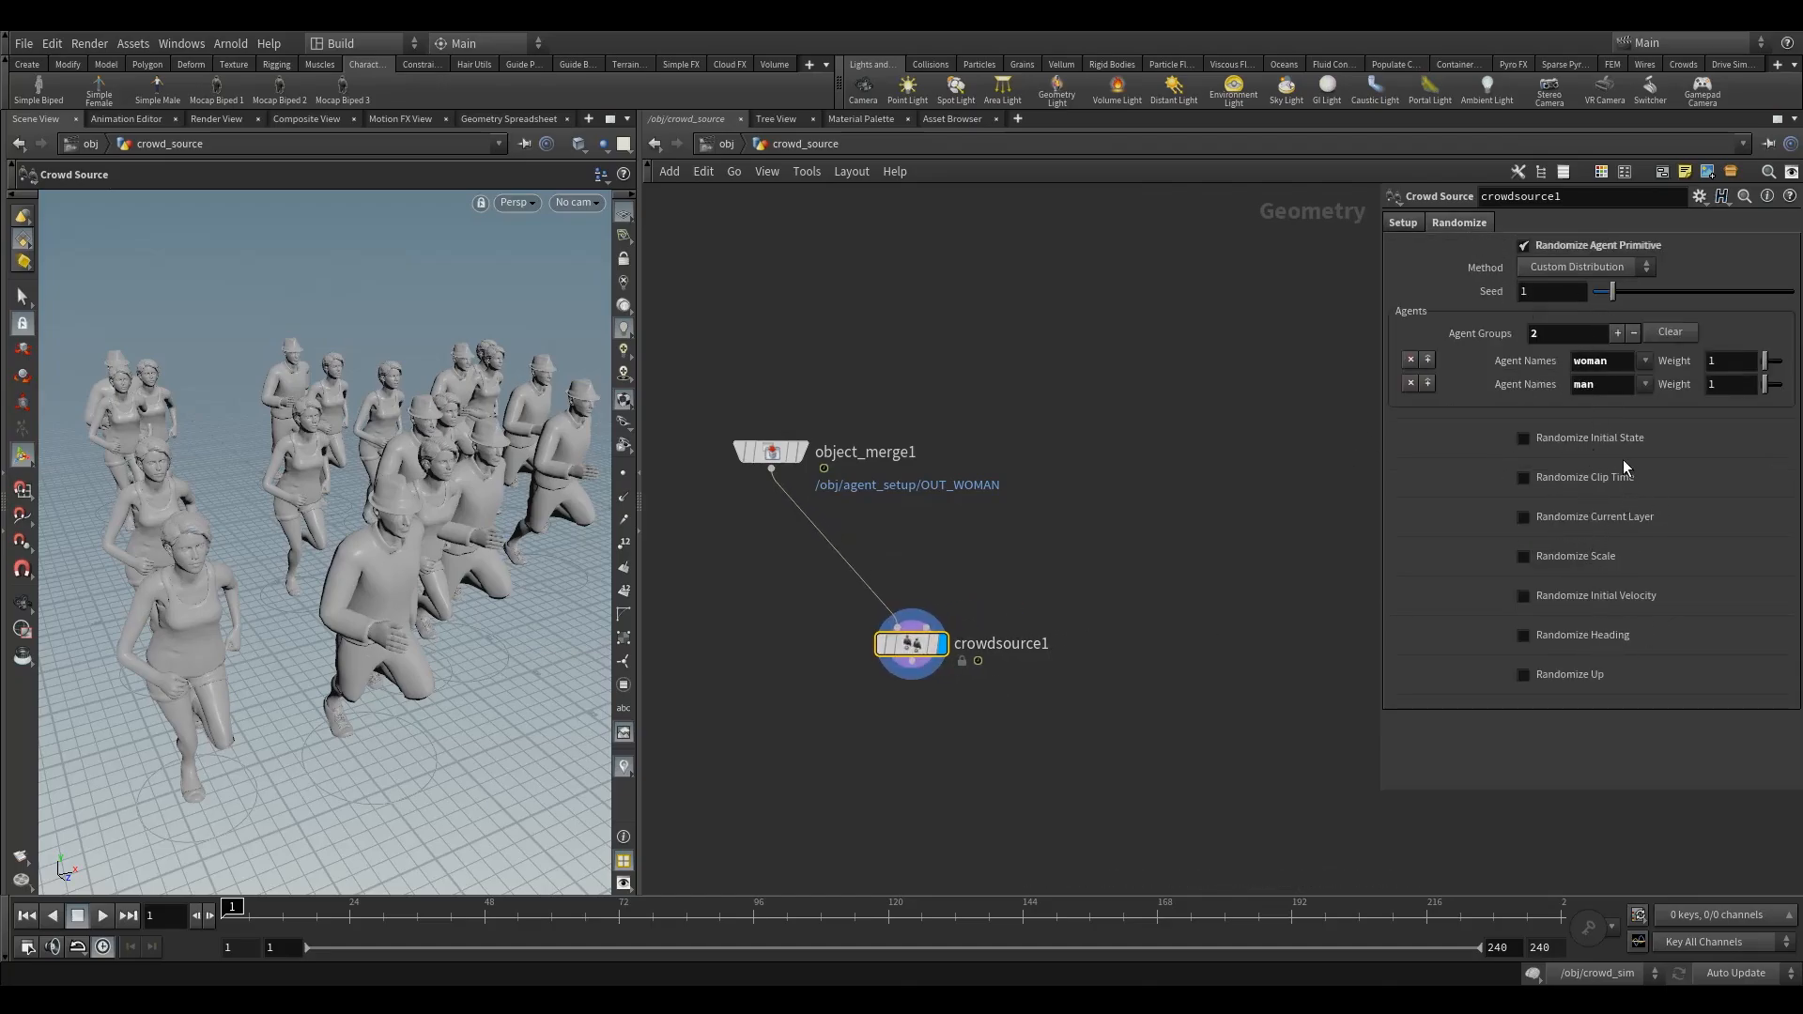
pyautogui.click(1631, 514)
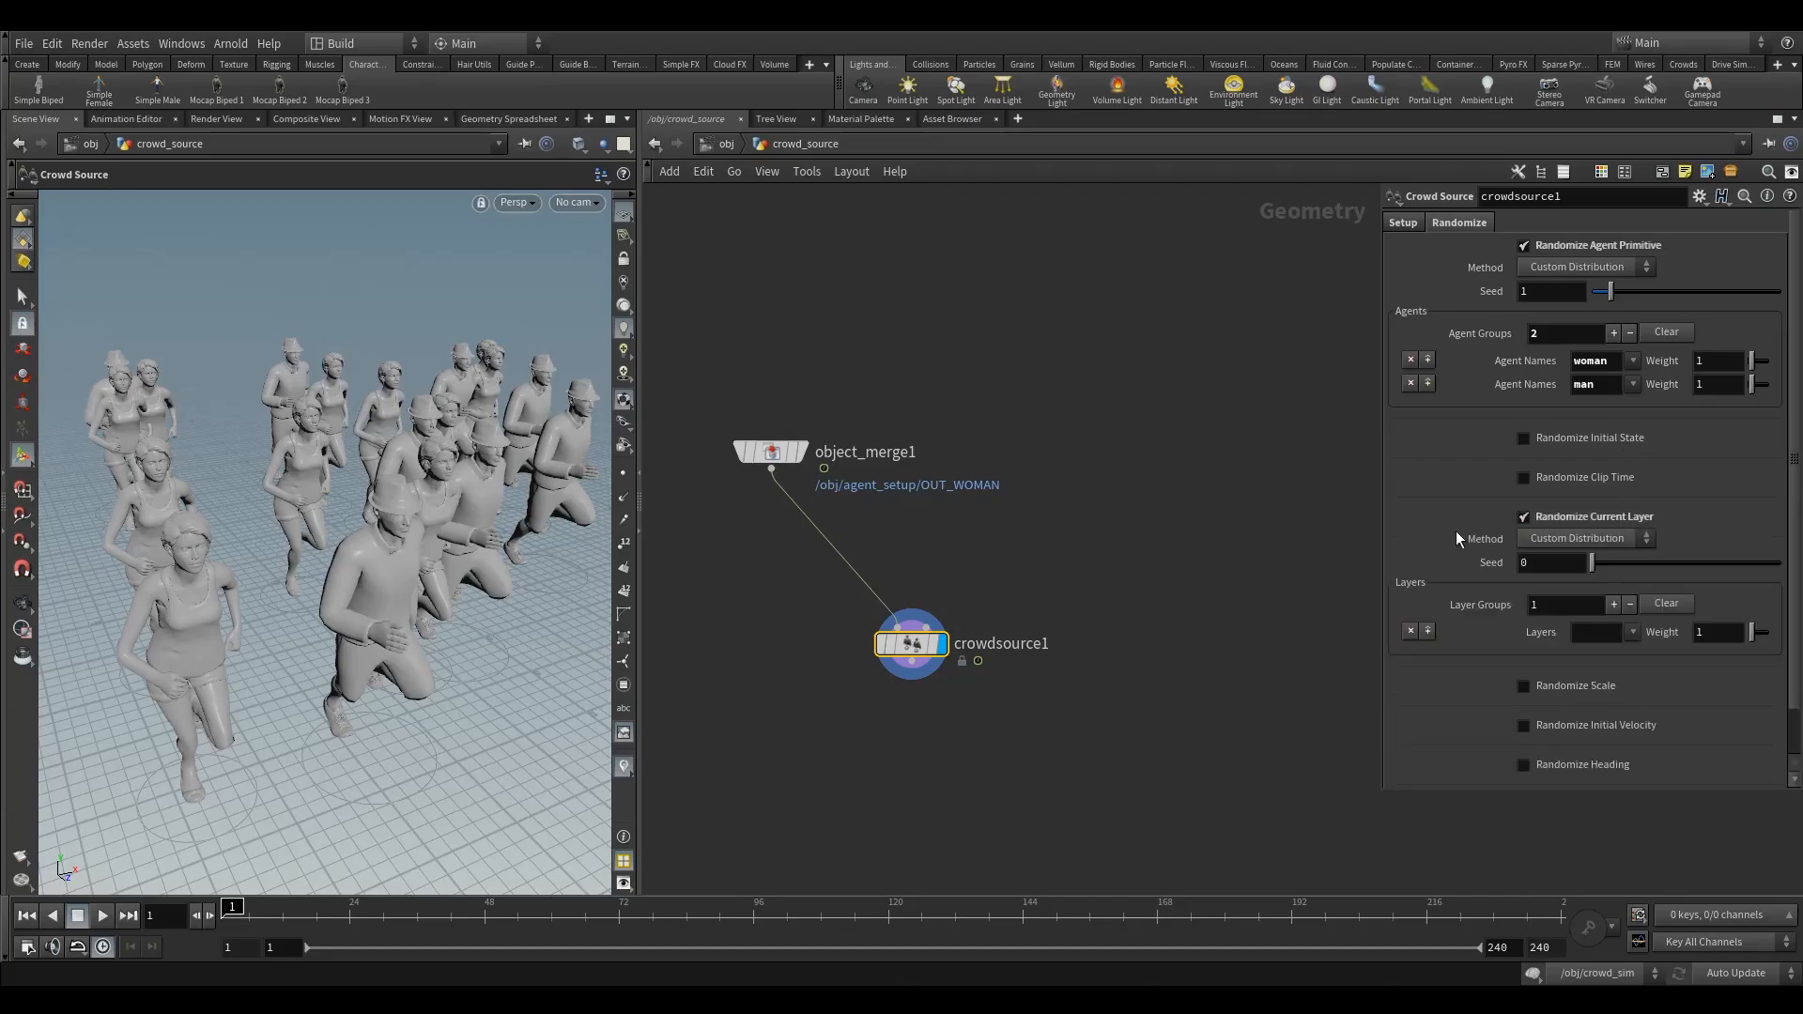
# Step: Go to the agent_setup network and examine the Layer Name settings of the woman's agent layer nodes
pyautogui.click(721, 147)
pyautogui.doubleClick(920, 406)
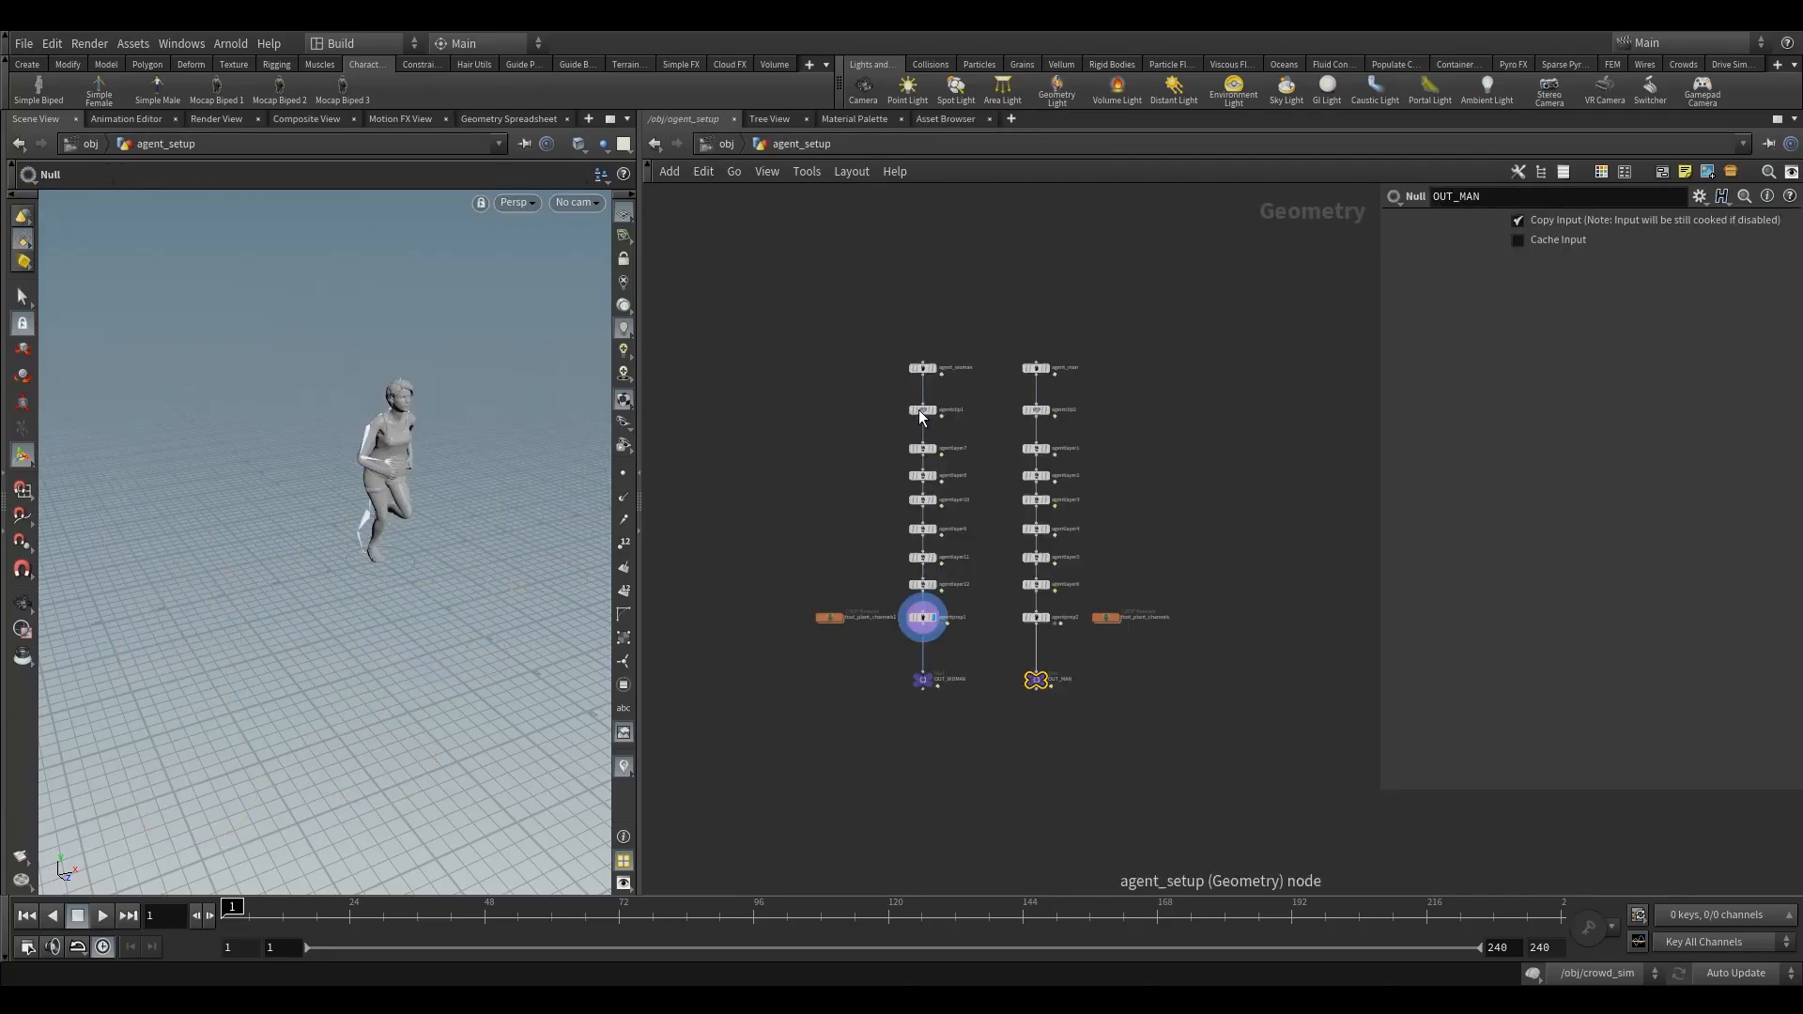
pyautogui.click(890, 554)
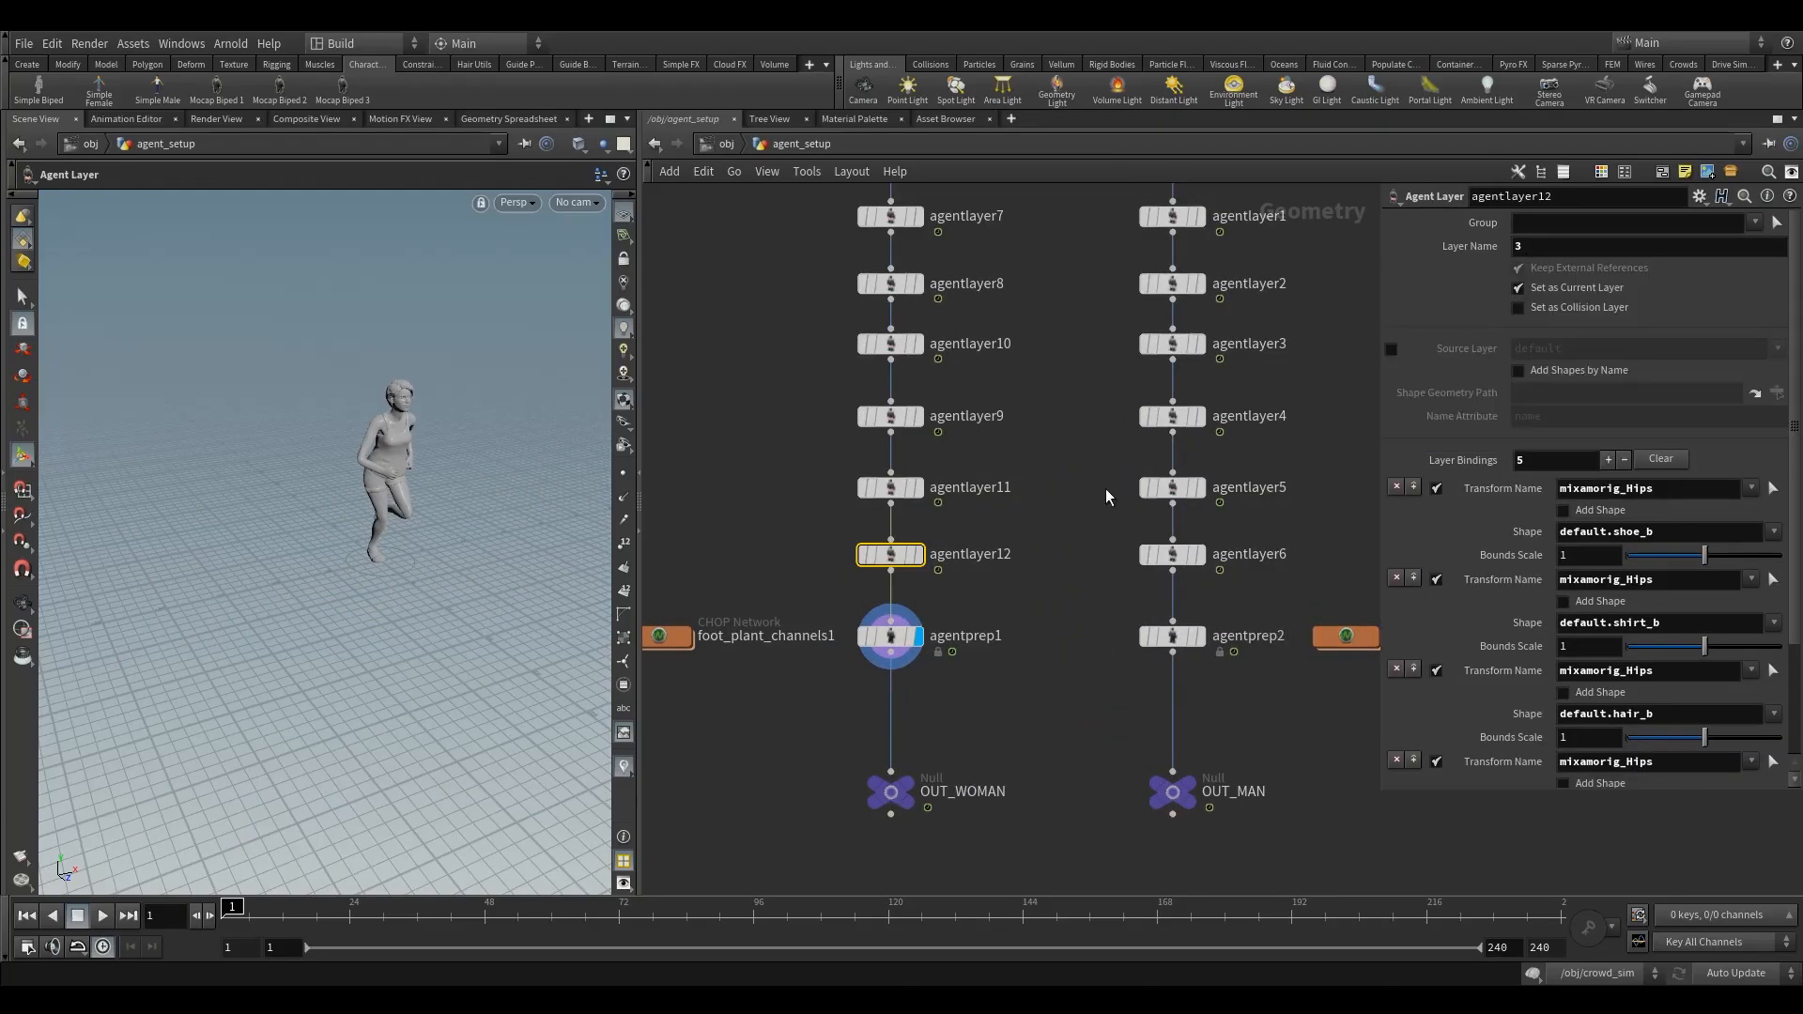
pyautogui.moveTo(1090, 502); pyautogui.dragTo(1079, 552, button='middle')
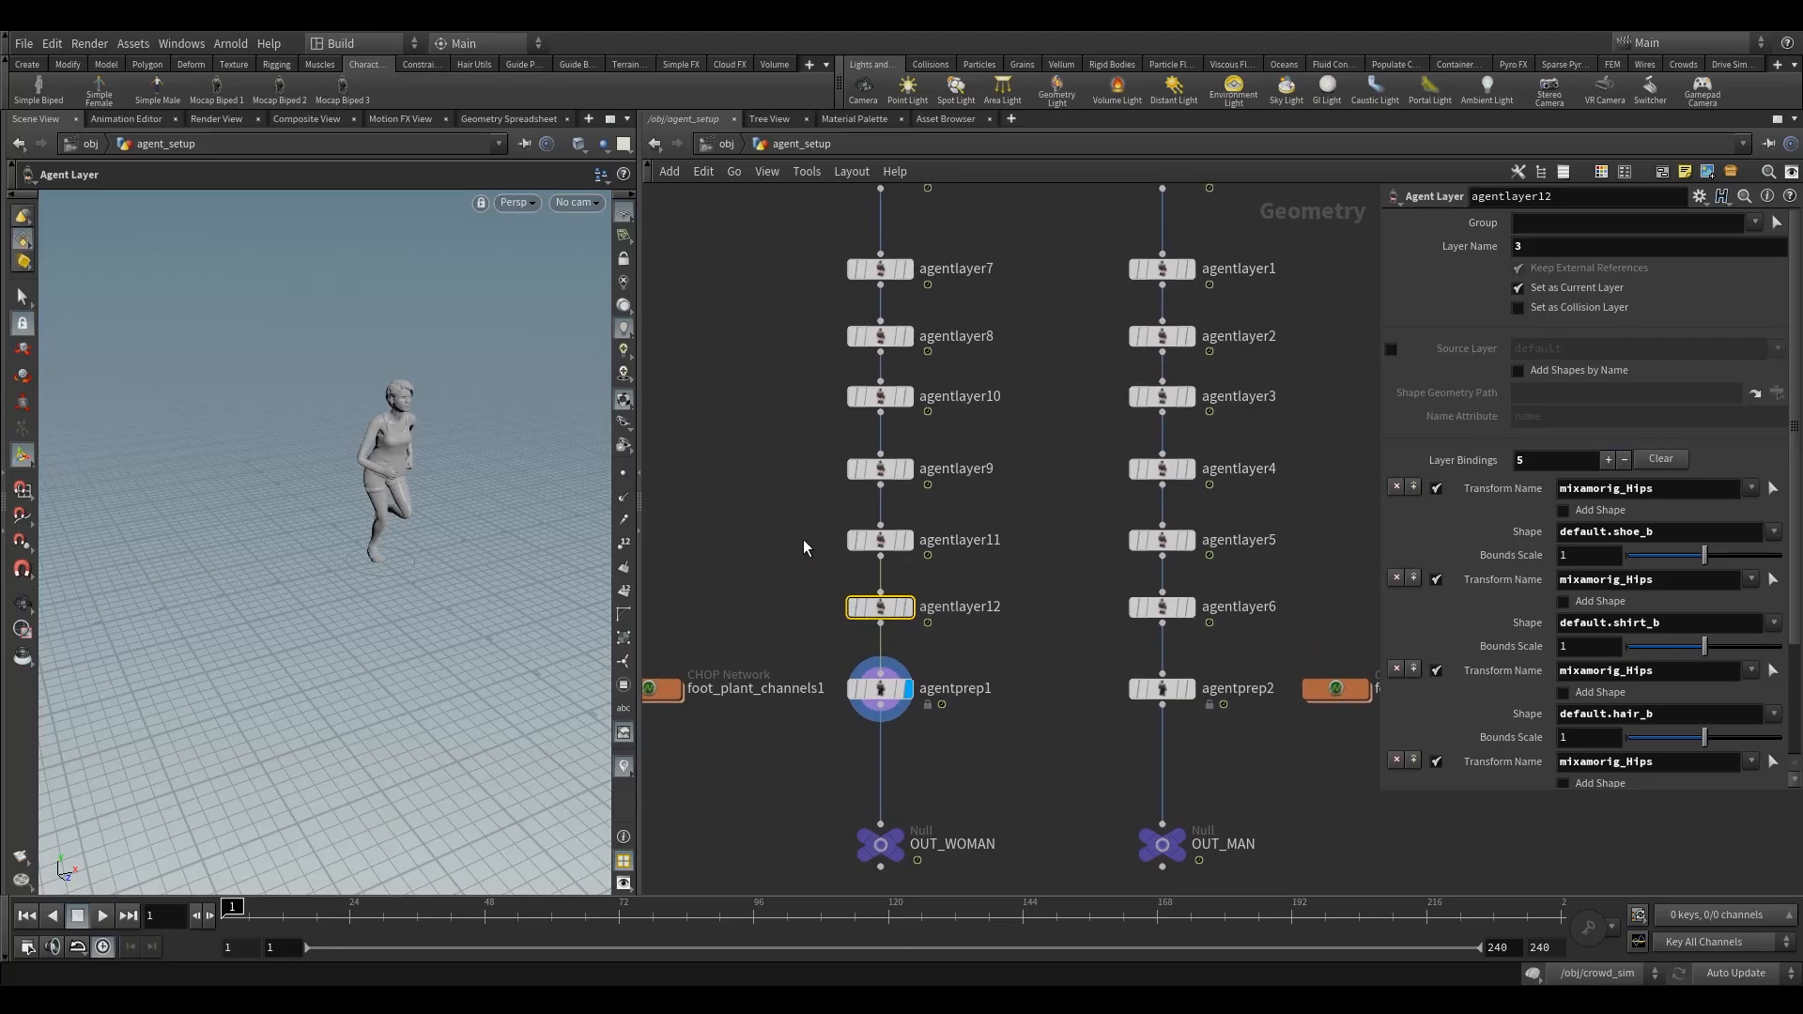
pyautogui.moveTo(814, 523); pyautogui.dragTo(928, 567)
pyautogui.moveTo(810, 446); pyautogui.dragTo(969, 523)
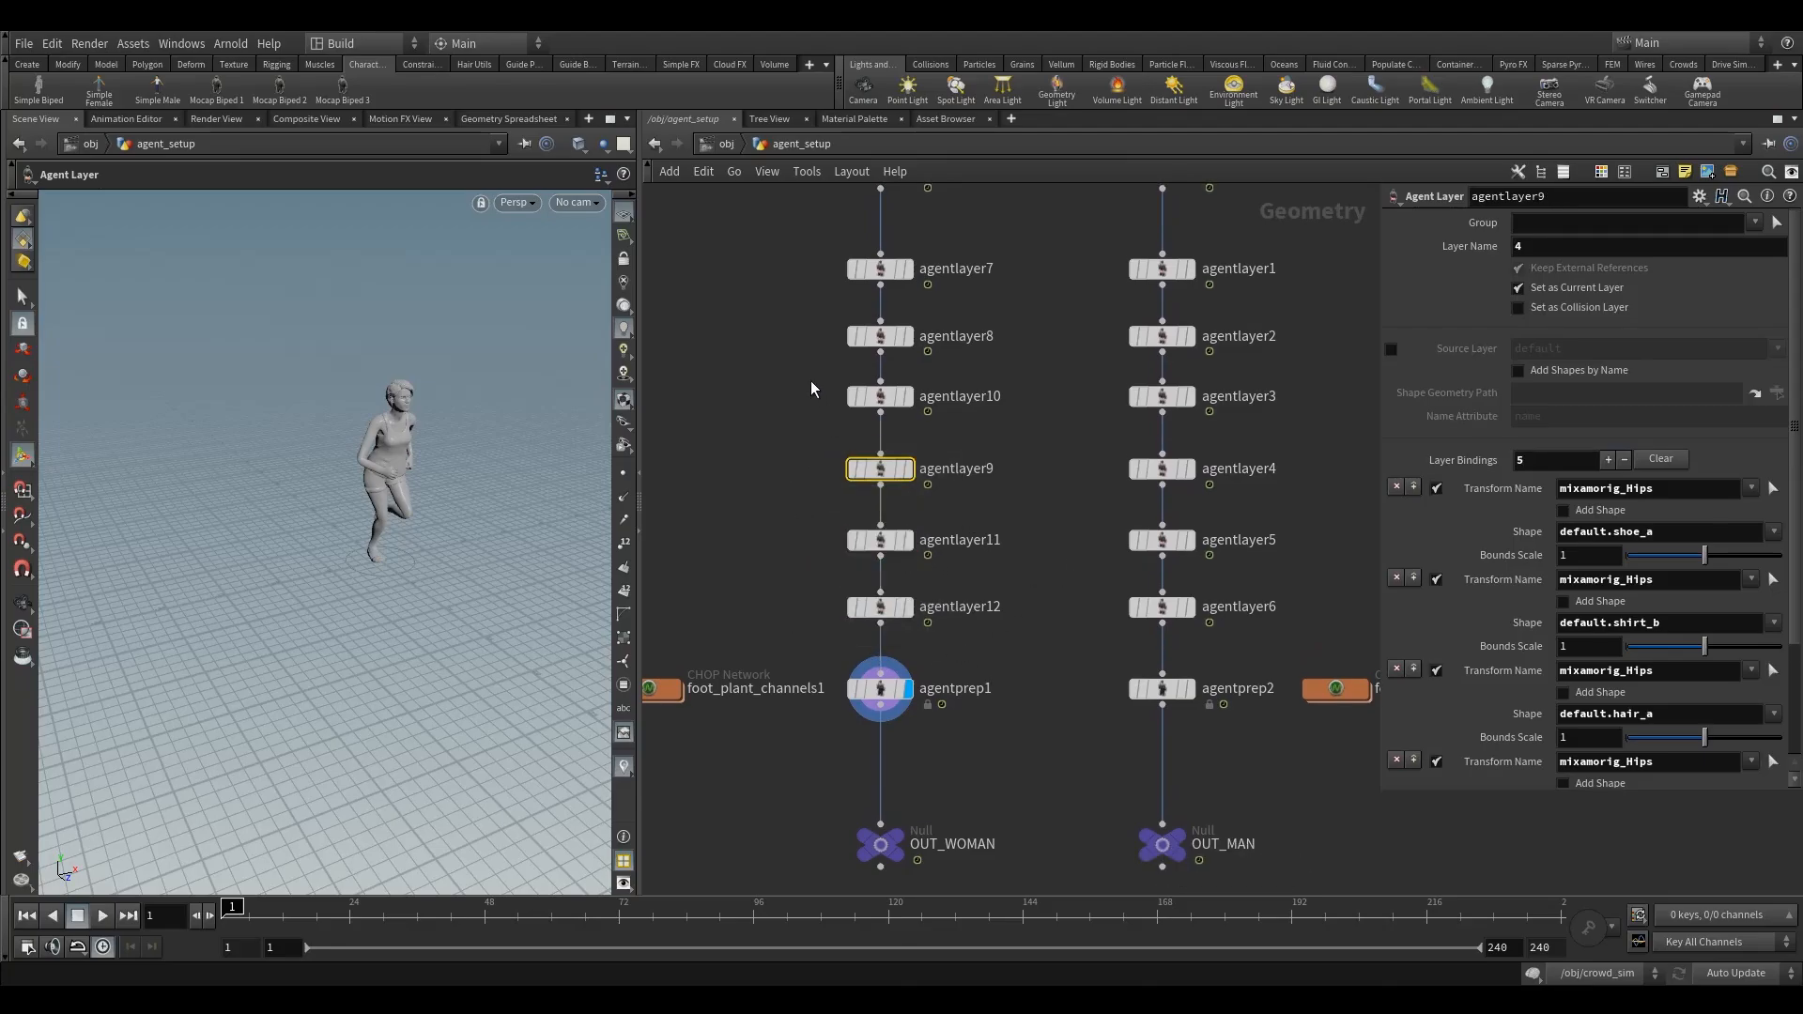
pyautogui.moveTo(811, 362); pyautogui.dragTo(943, 430)
pyautogui.moveTo(800, 307); pyautogui.dragTo(914, 278)
pyautogui.moveTo(814, 323); pyautogui.dragTo(925, 355)
pyautogui.moveTo(797, 379); pyautogui.dragTo(949, 436)
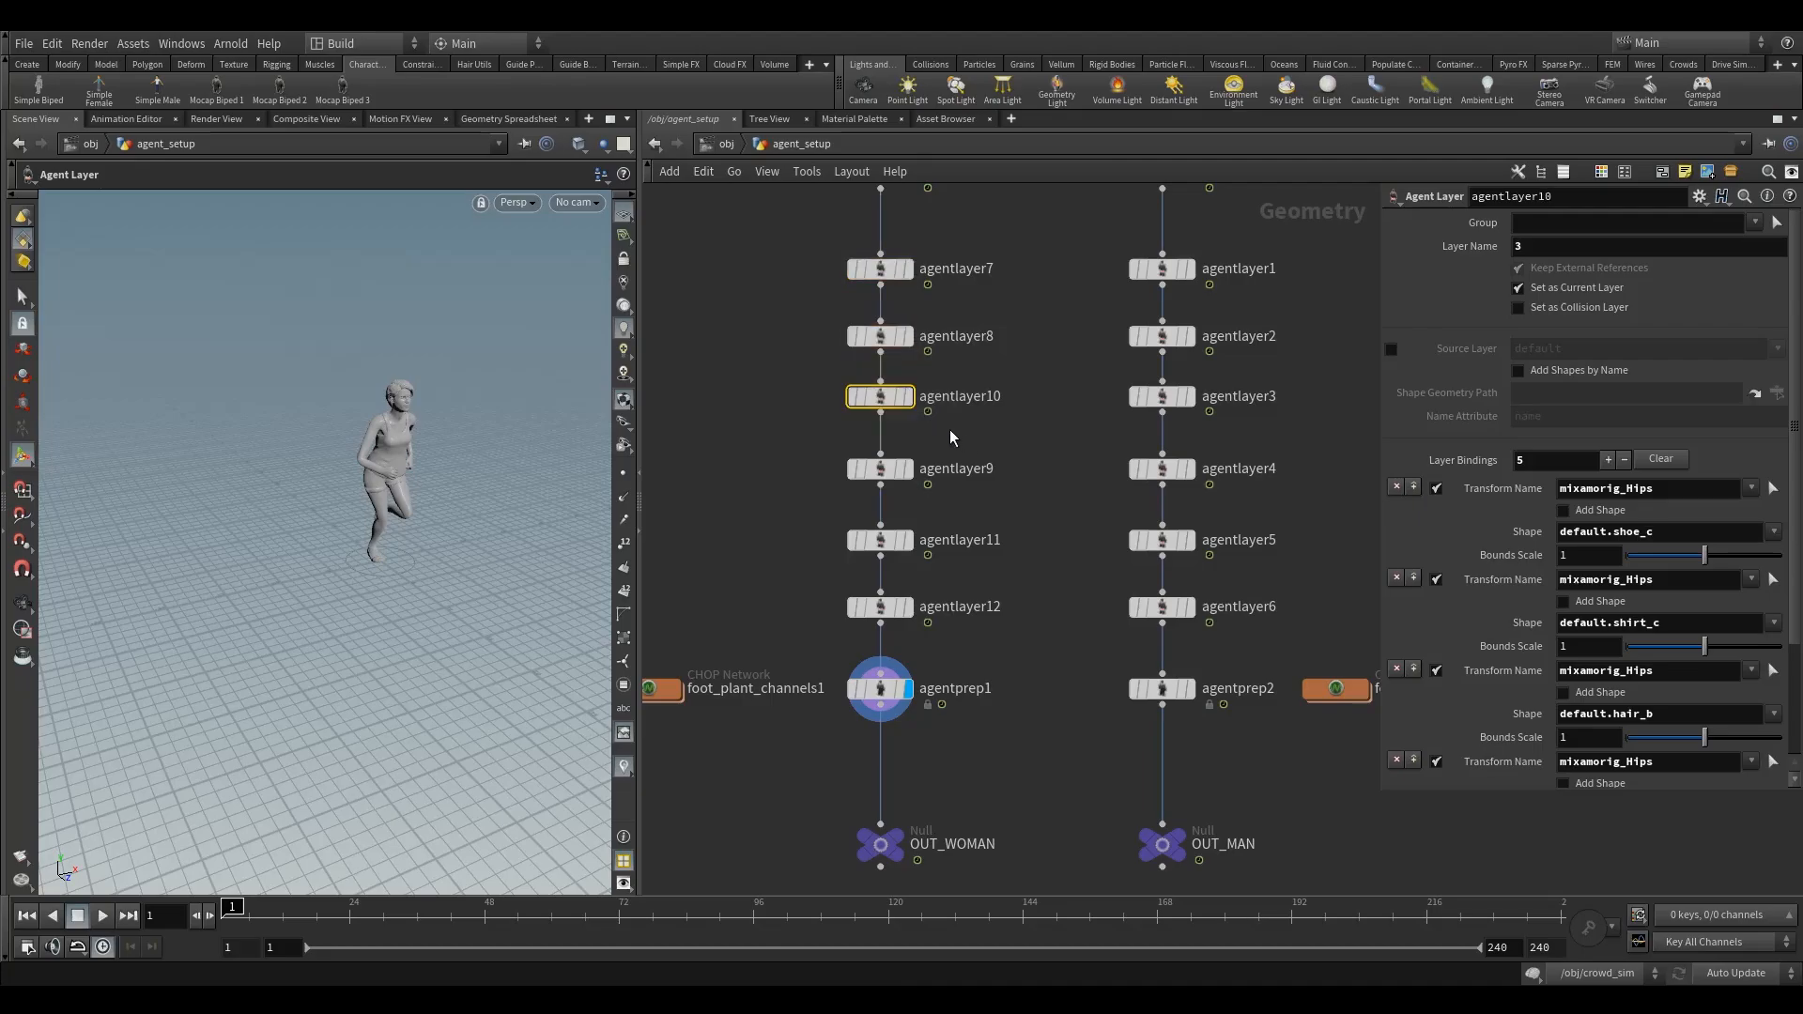
# Step: Check agentlayer9 and agentlayer11, and set the Layer Name of the woman's agentlayer12 to 6
pyautogui.moveTo(796, 447); pyautogui.dragTo(939, 493)
pyautogui.moveTo(806, 512); pyautogui.dragTo(973, 583)
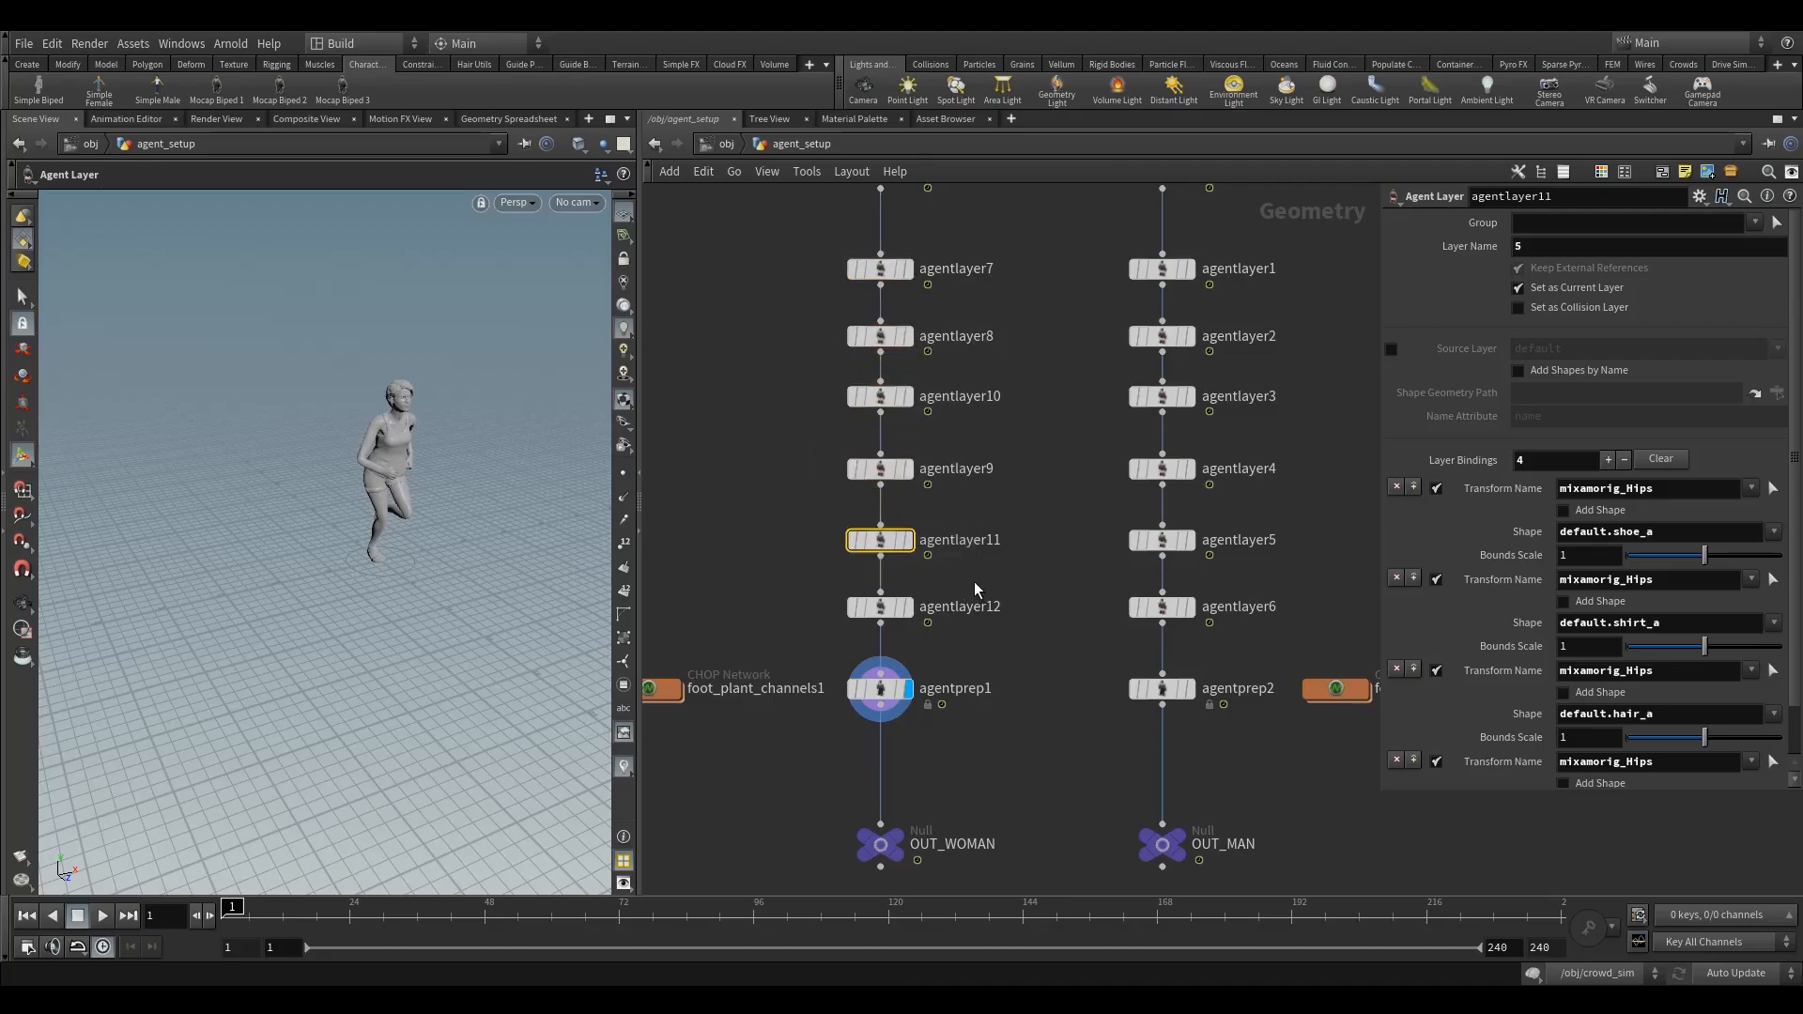
pyautogui.moveTo(825, 607); pyautogui.dragTo(929, 625)
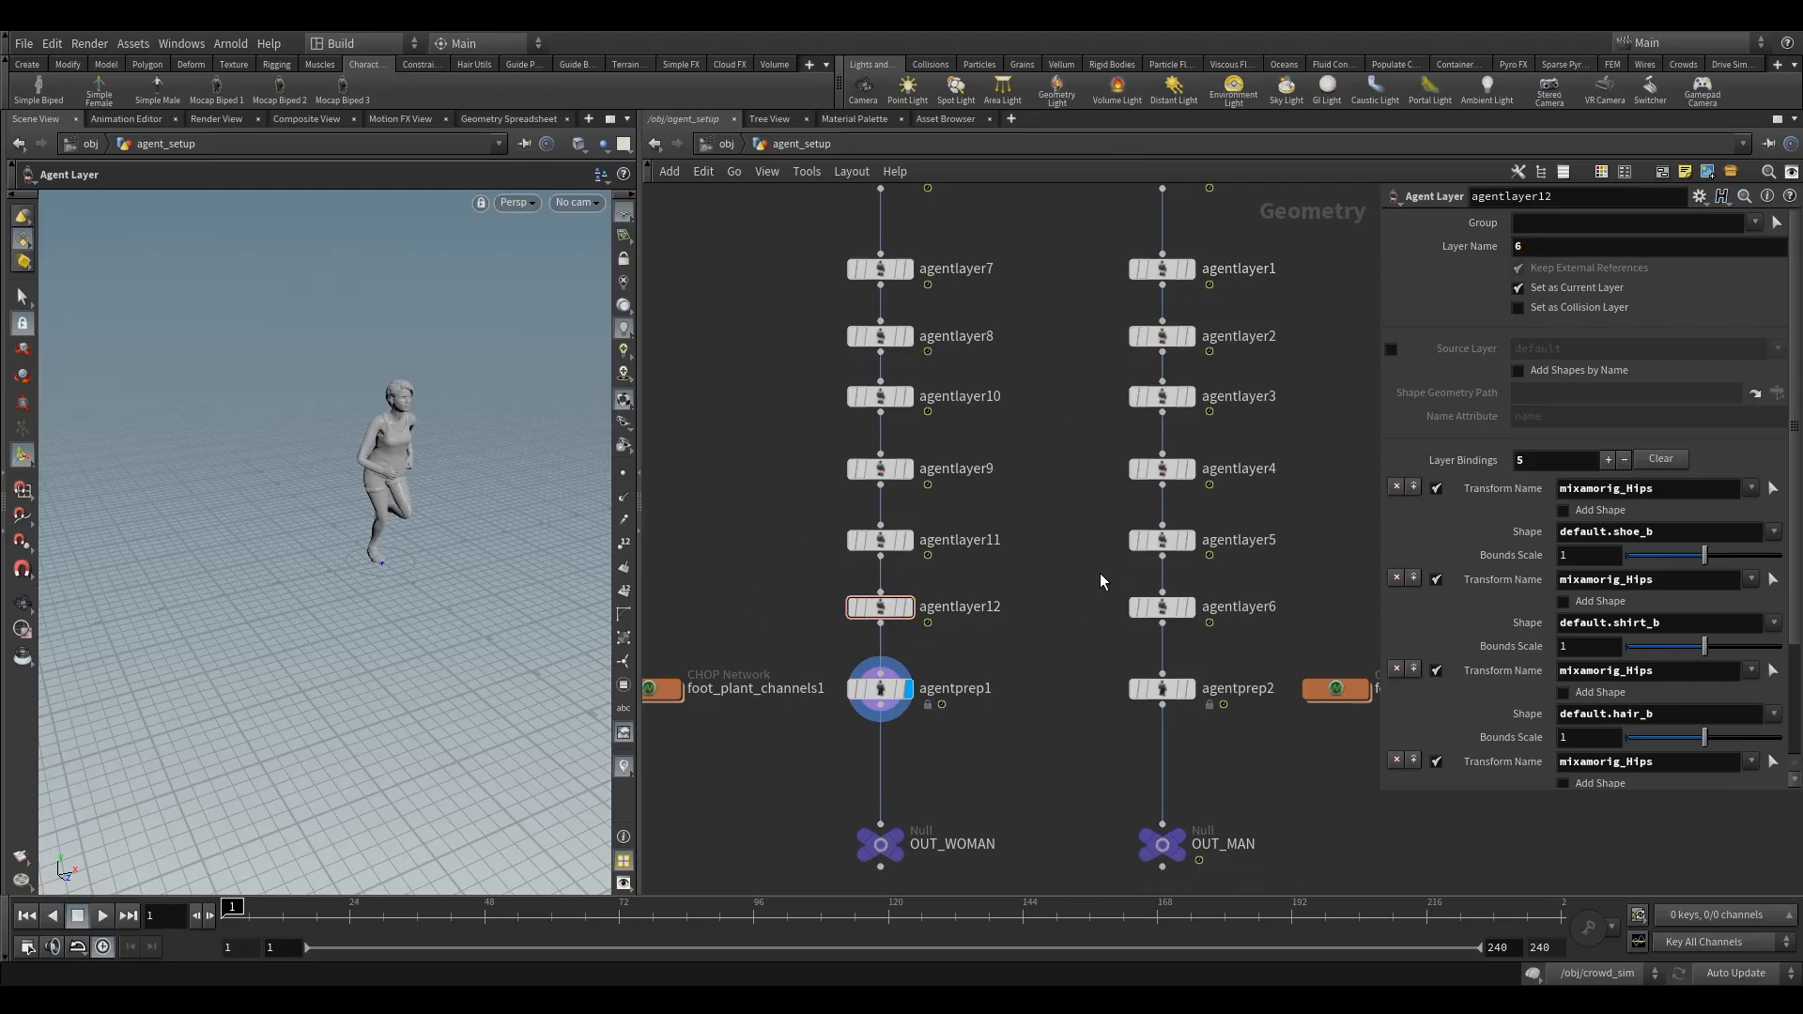
# Step: Examine the Layer Name settings of the man's agent layers, working up from agentlayer6 to agentlayer1
pyautogui.moveTo(1102, 573); pyautogui.dragTo(1253, 645)
pyautogui.moveTo(1106, 511); pyautogui.dragTo(1241, 587)
pyautogui.click(1161, 467)
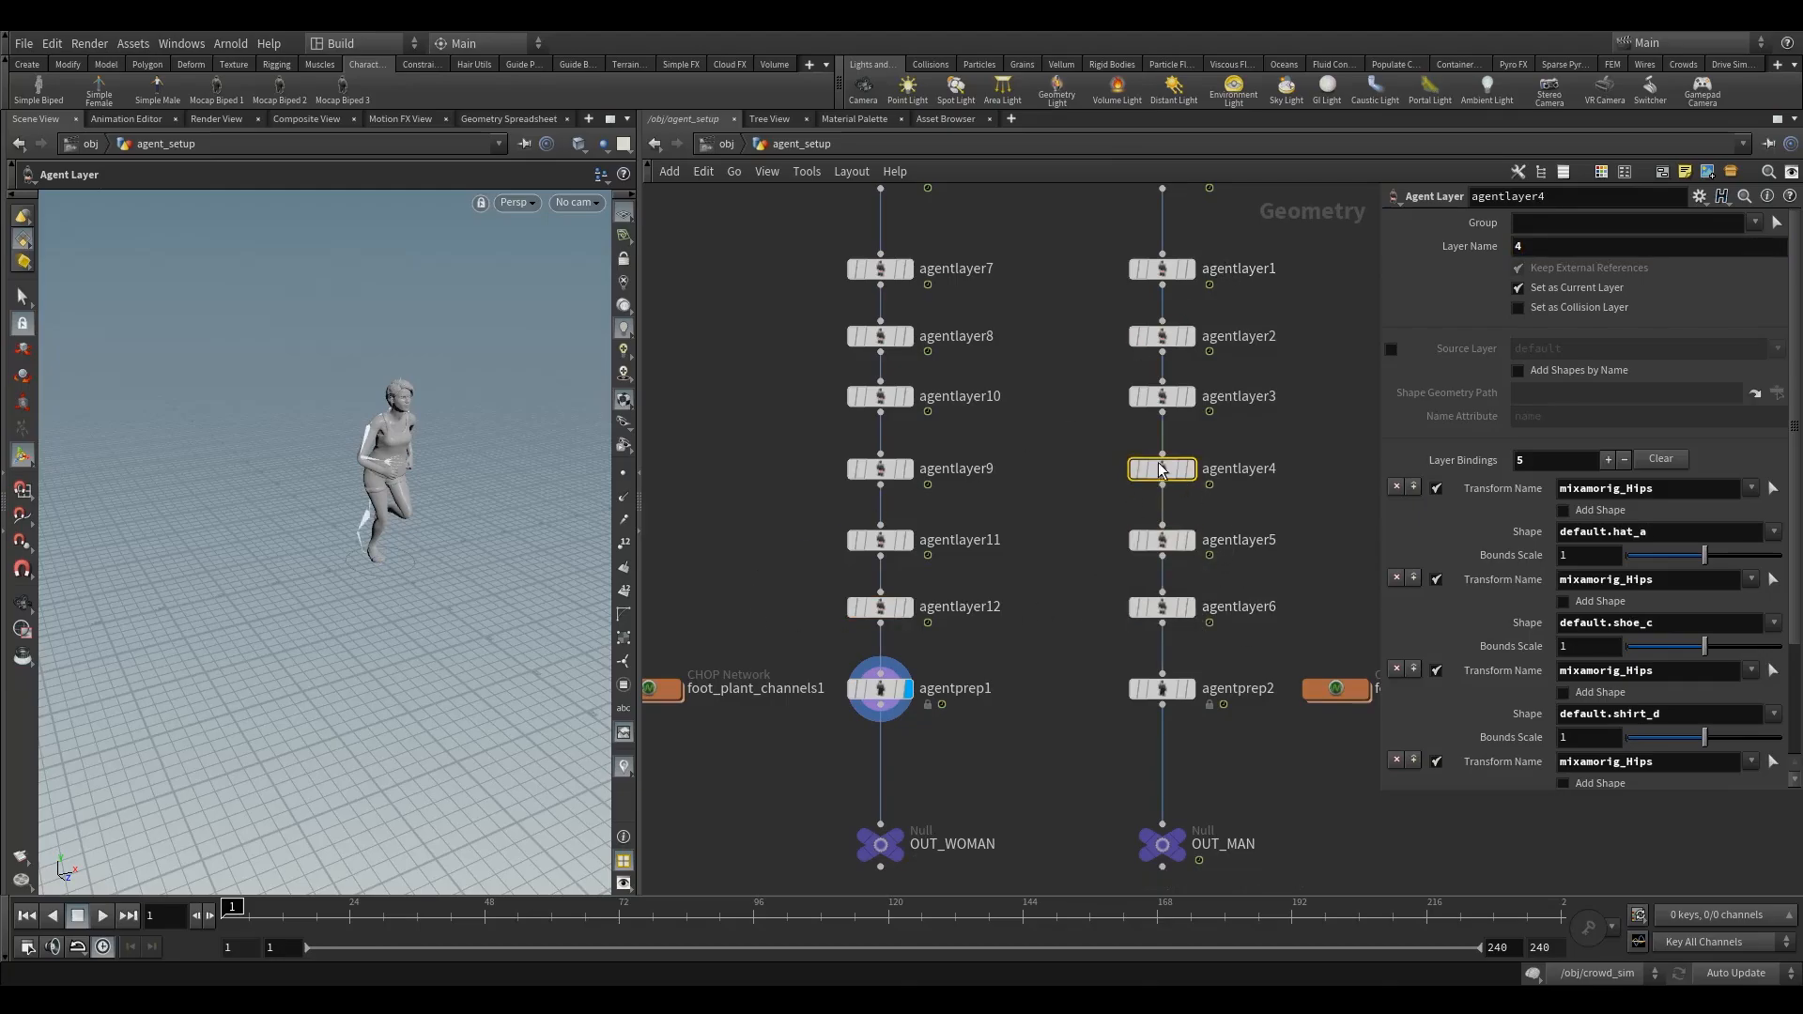
pyautogui.moveTo(1087, 363); pyautogui.dragTo(1188, 404)
pyautogui.moveTo(1103, 300); pyautogui.dragTo(1203, 351)
pyautogui.moveTo(1111, 257); pyautogui.dragTo(1207, 315)
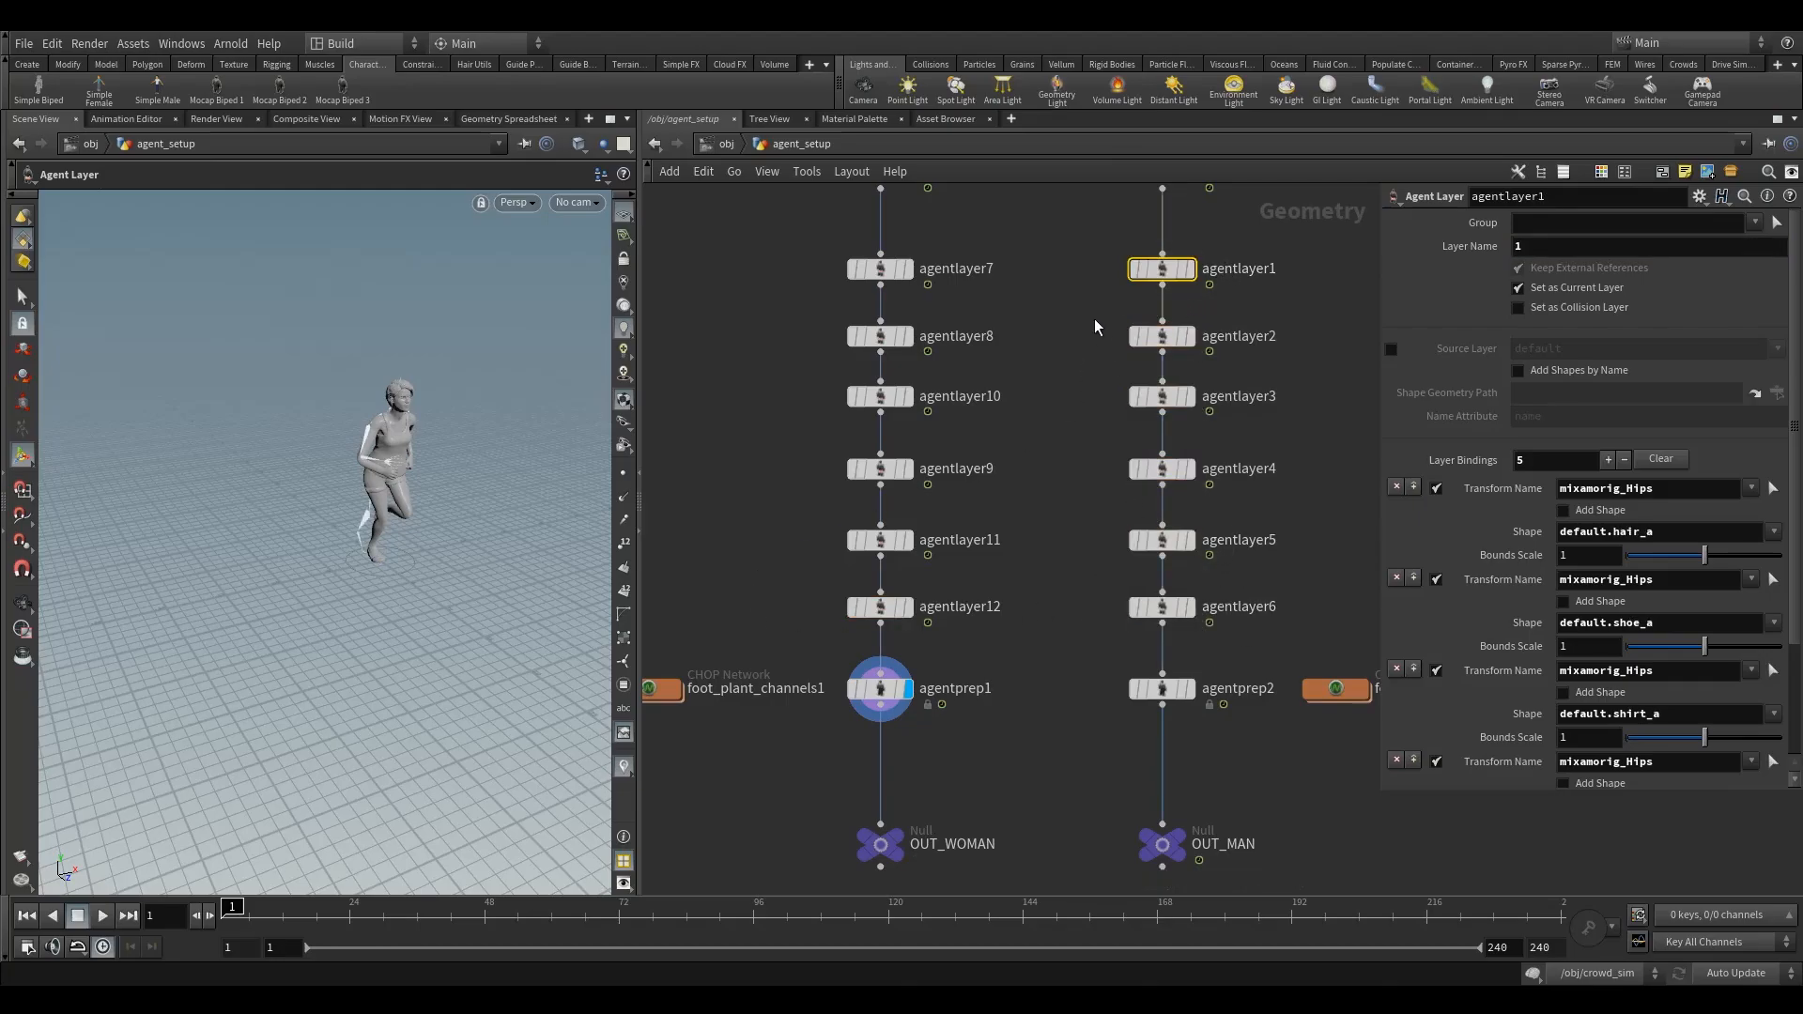
# Step: Return to the crowd_source network and increase the Crowd Source's Layer Groups to 5
pyautogui.click(728, 143)
pyautogui.doubleClick(915, 554)
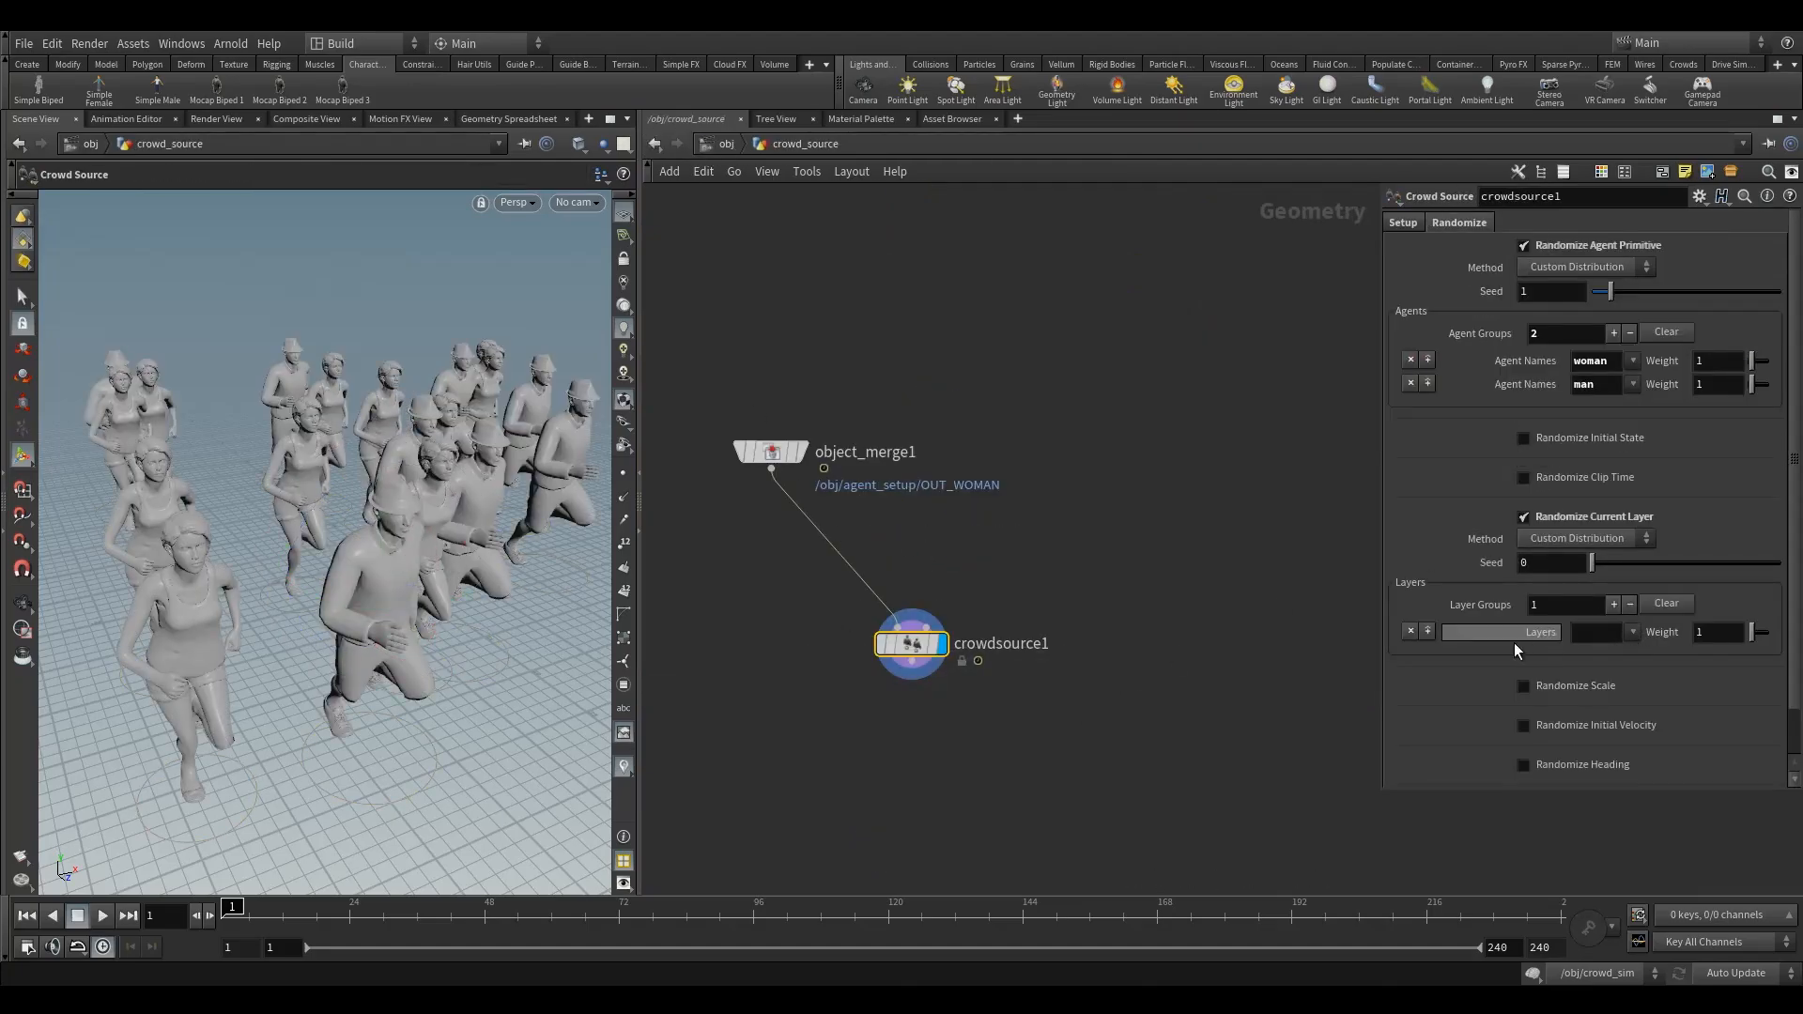
pyautogui.click(1429, 633)
pyautogui.click(1429, 633)
pyautogui.click(1429, 633)
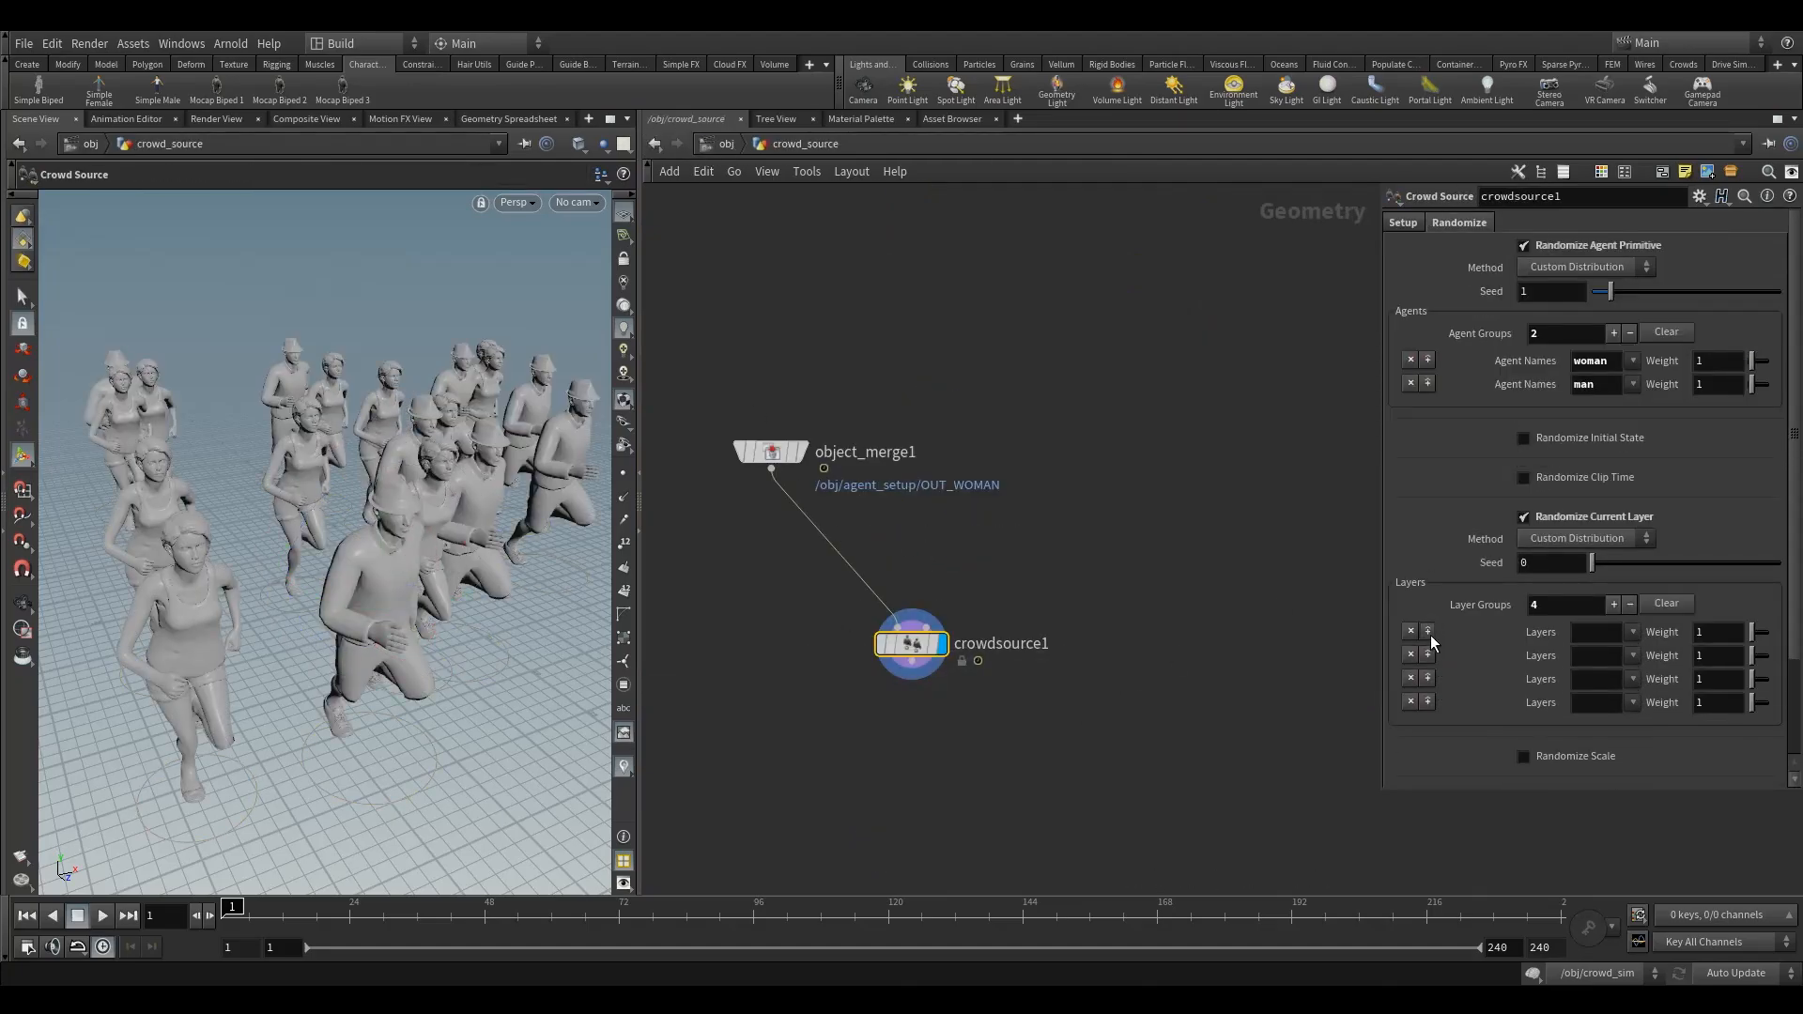
pyautogui.click(1429, 633)
# Step: Assign layers 1, 2, 3, 4 and 5 in order to the five layer groups
pyautogui.click(1632, 631)
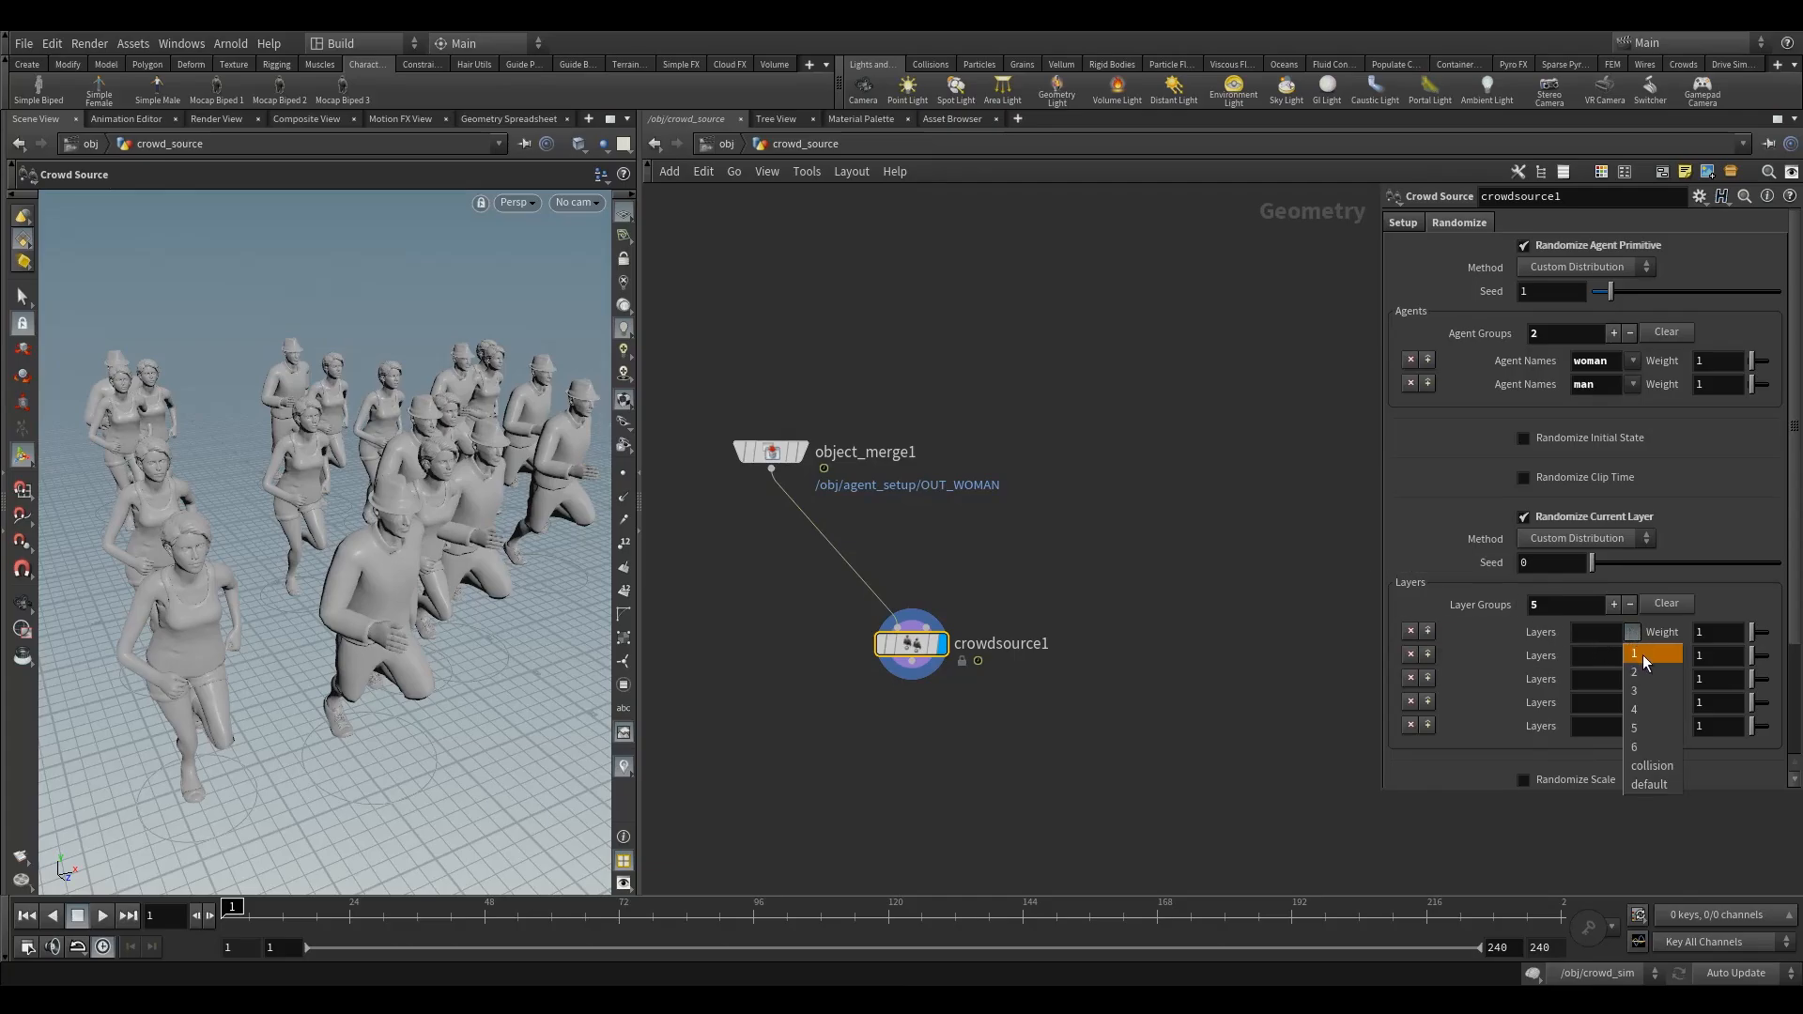
pyautogui.click(1643, 656)
pyautogui.click(1632, 658)
pyautogui.click(1632, 679)
pyautogui.click(1632, 680)
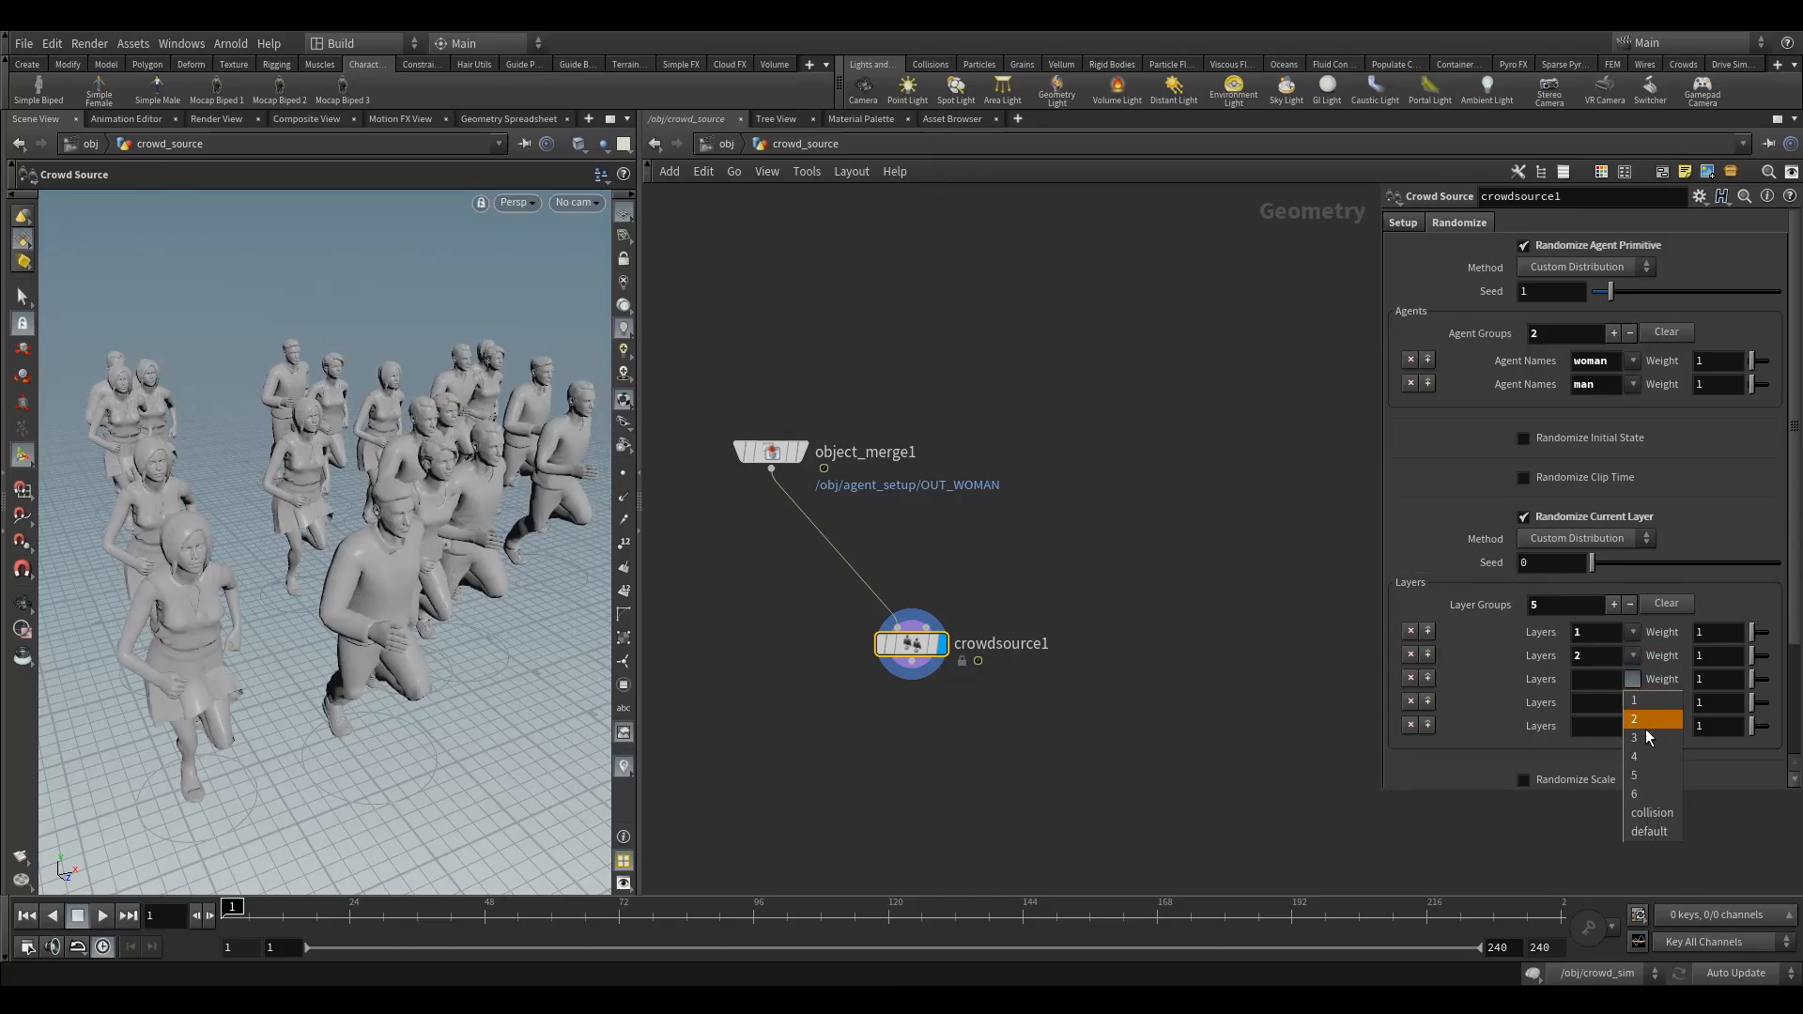
pyautogui.click(1644, 738)
pyautogui.click(1632, 703)
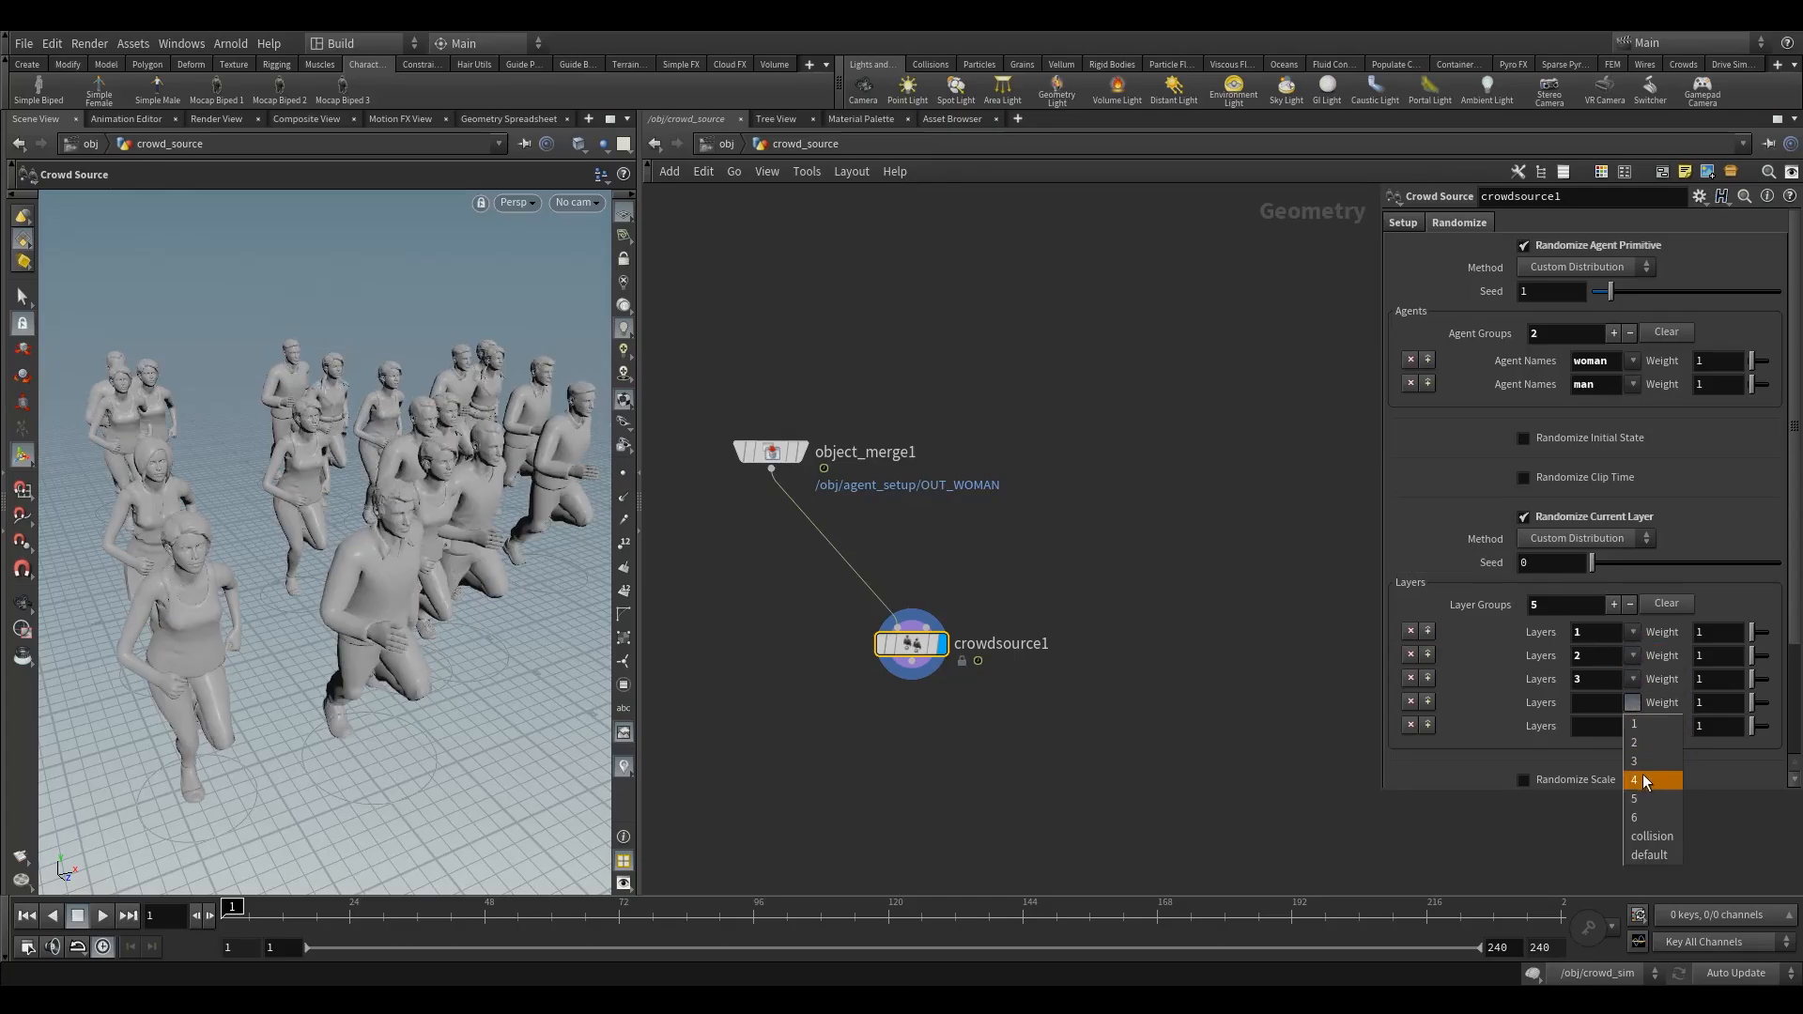
pyautogui.click(1643, 781)
pyautogui.click(1633, 728)
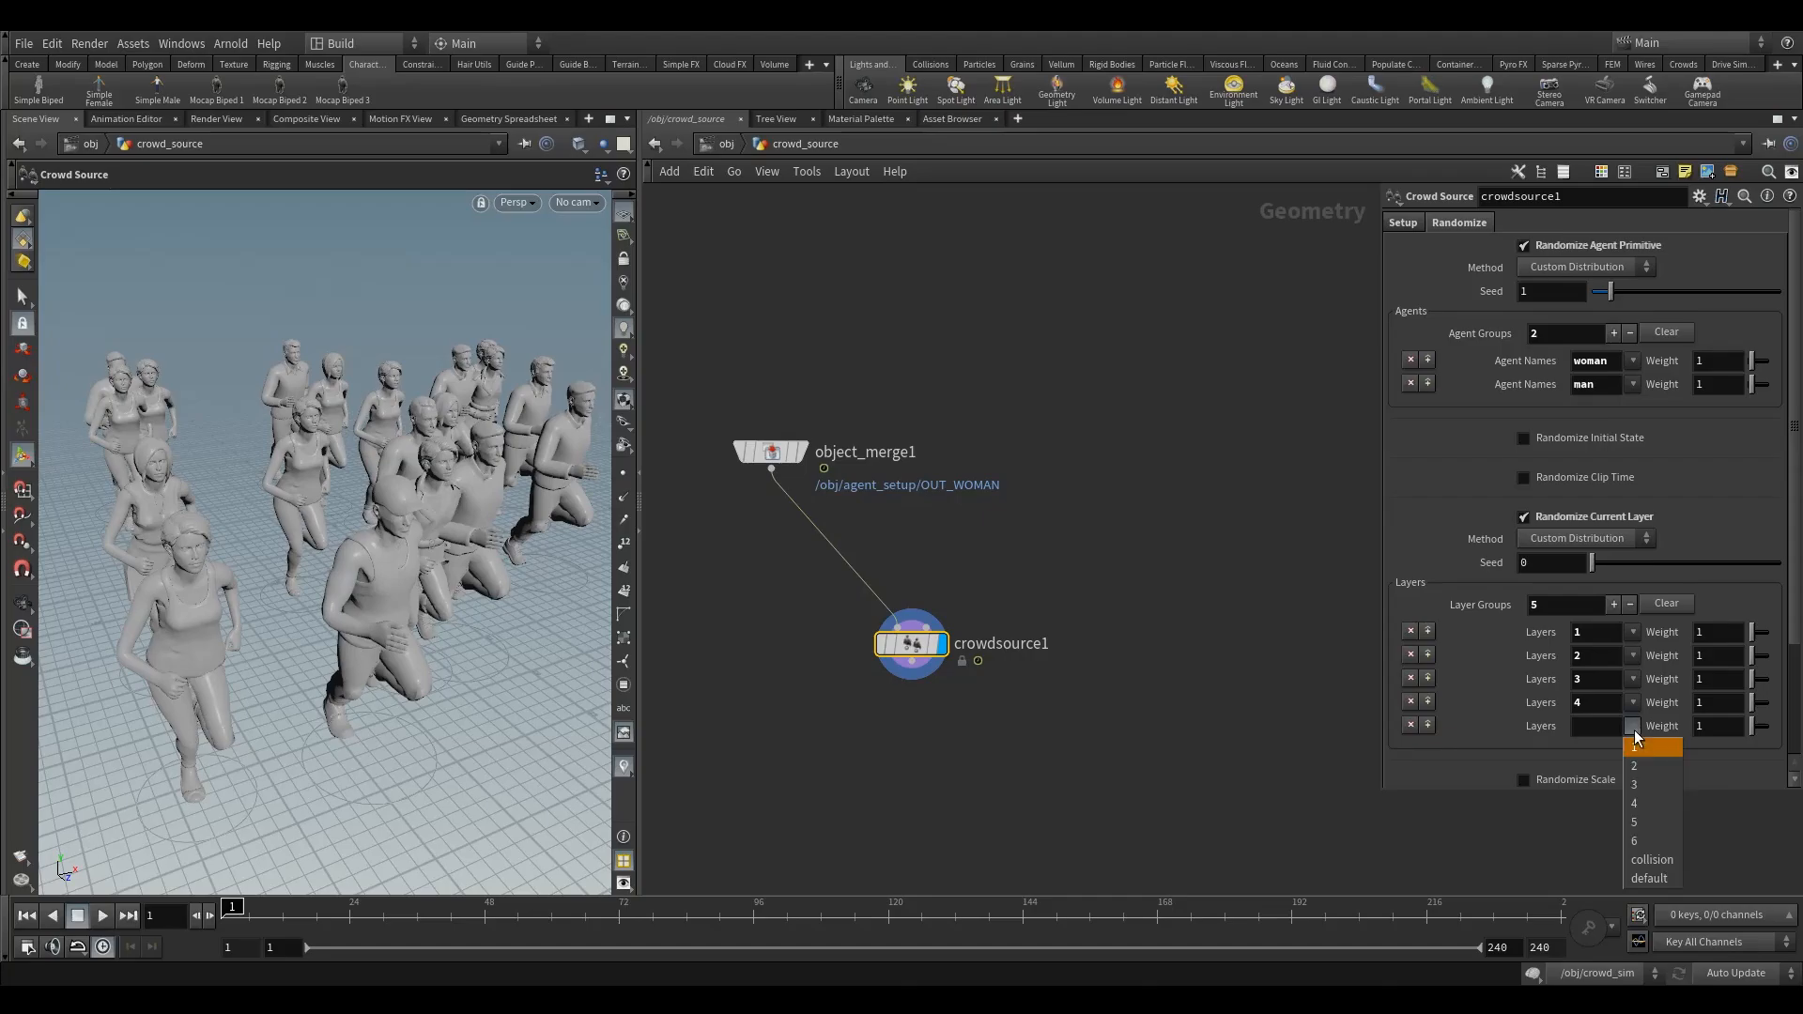
pyautogui.click(1645, 823)
# Step: Add a sixth layer group and set the last two groups to layers 5 and 6
pyautogui.click(1427, 725)
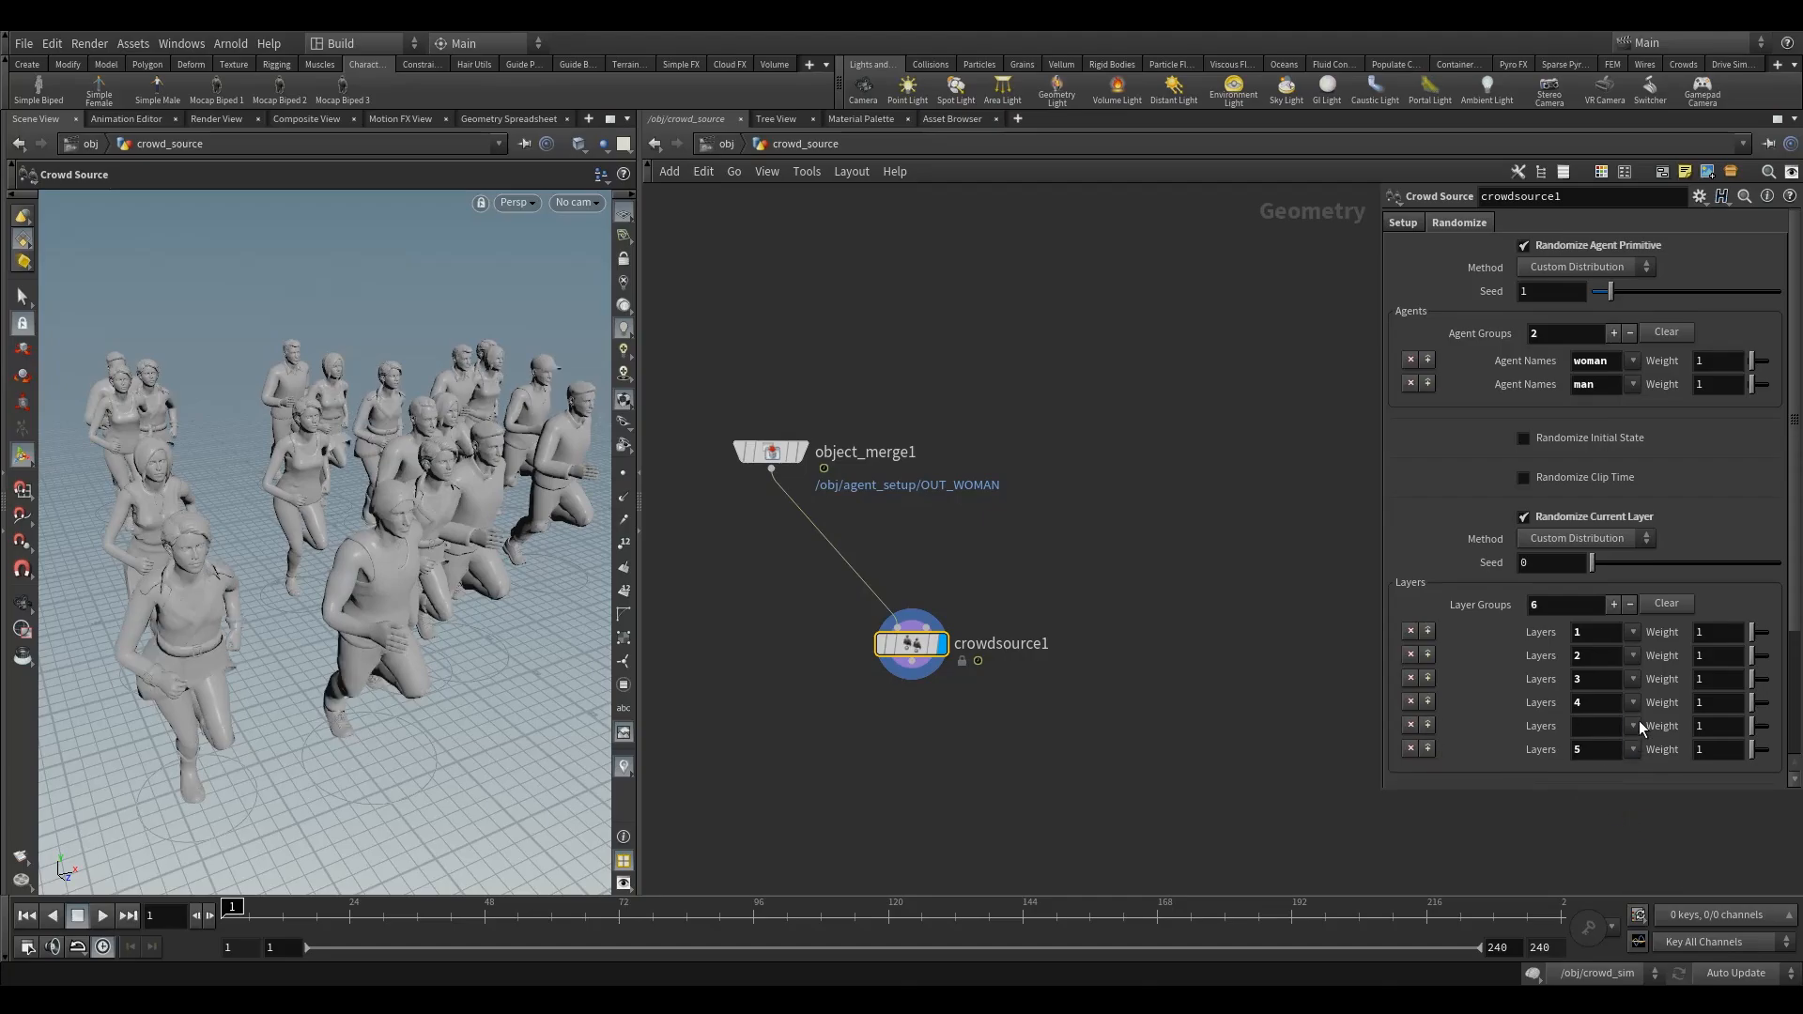
pyautogui.click(1633, 726)
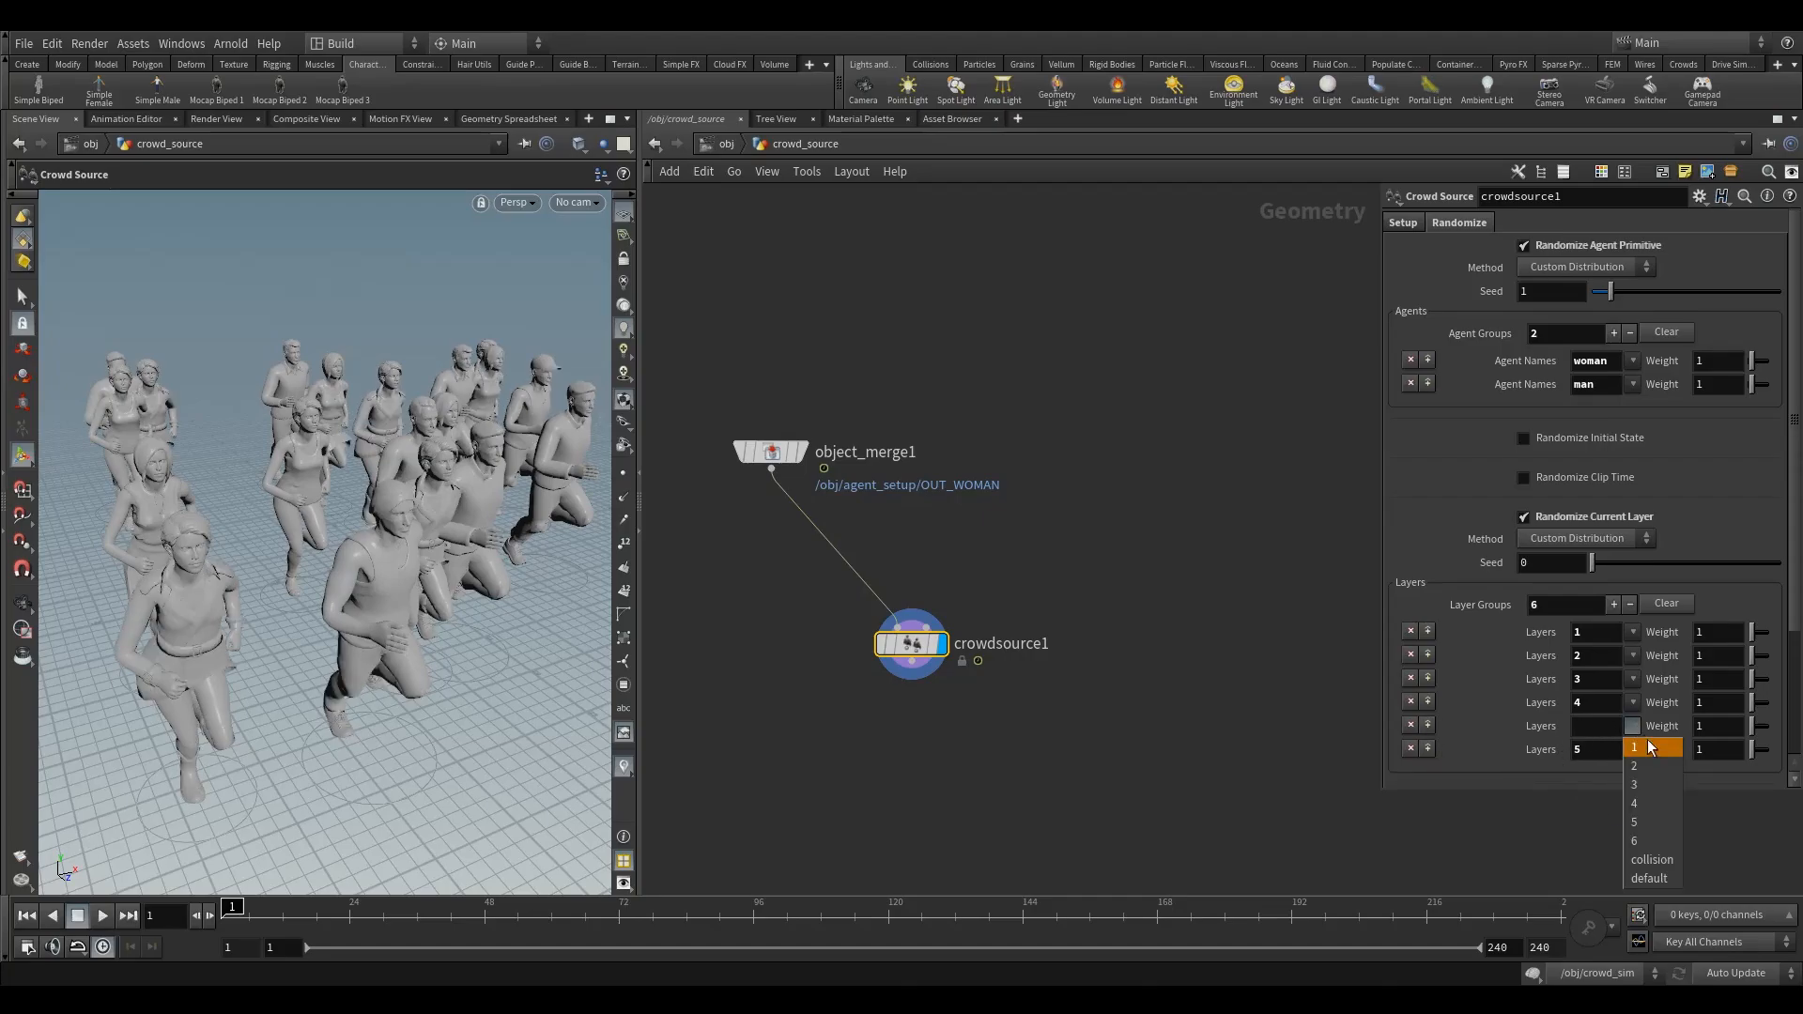
pyautogui.click(1648, 823)
pyautogui.click(1634, 749)
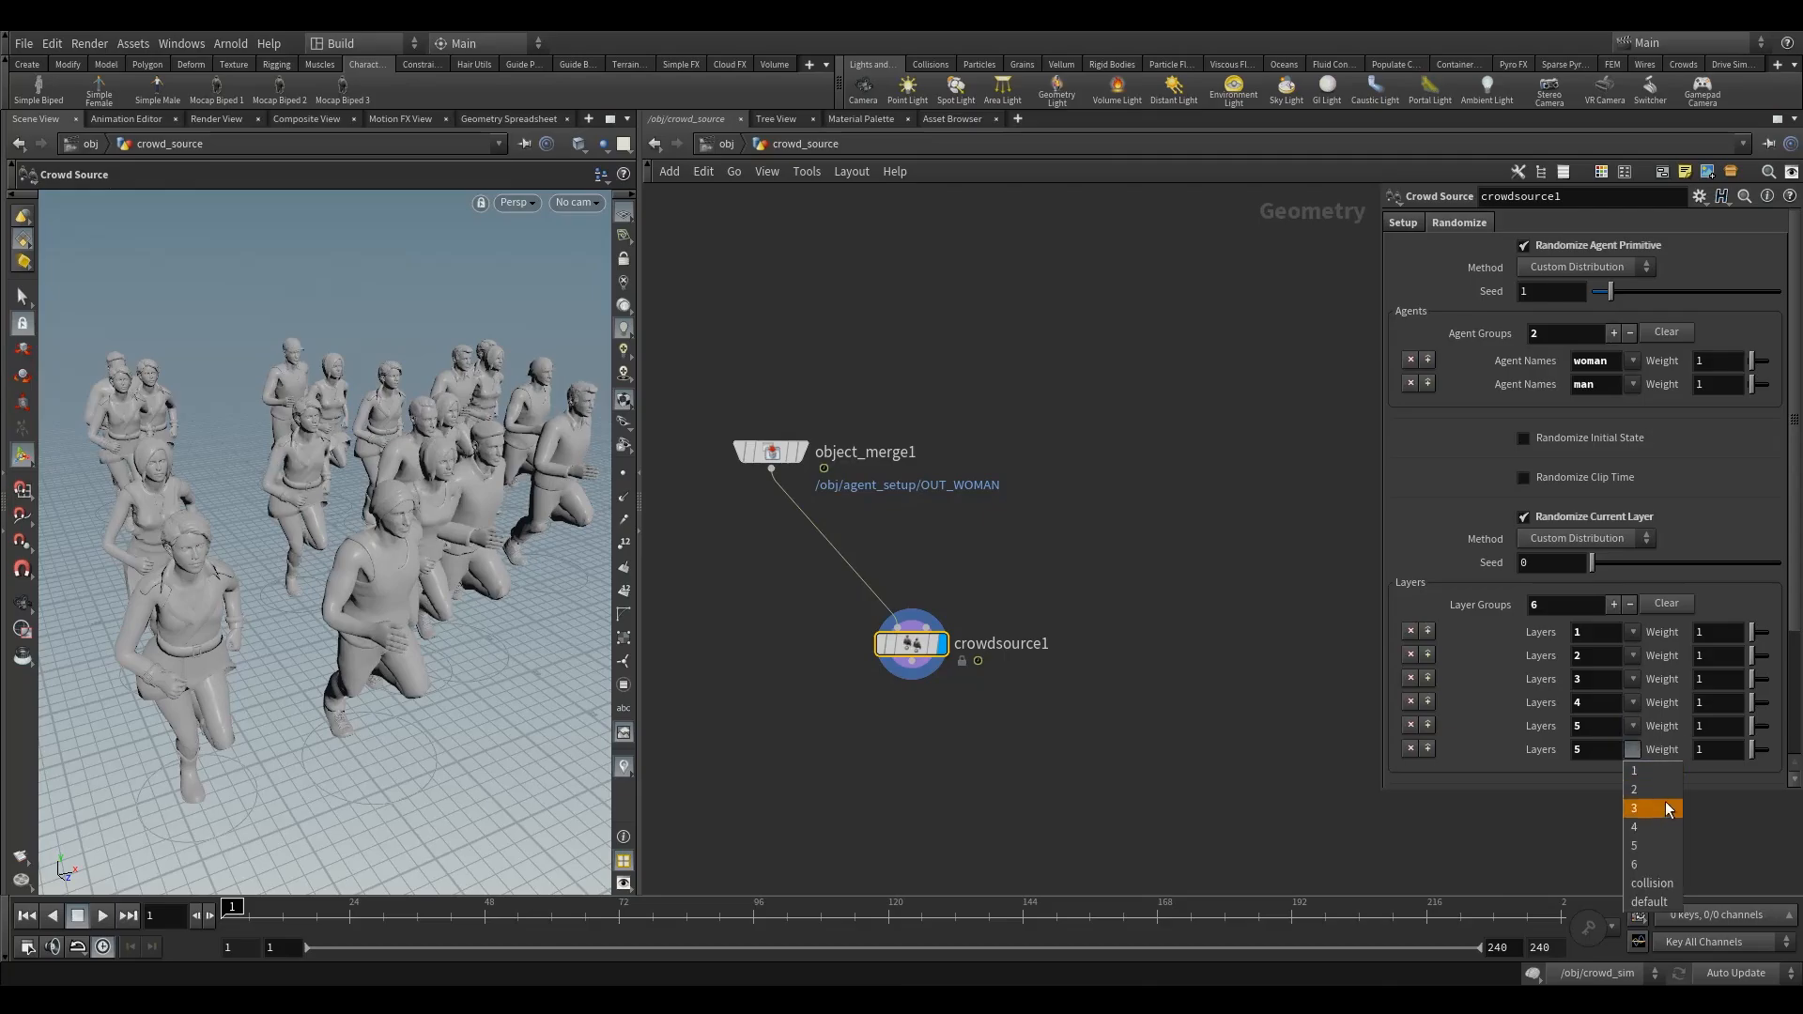
pyautogui.click(1652, 868)
pyautogui.moveTo(1583, 748); pyautogui.dragTo(1435, 732)
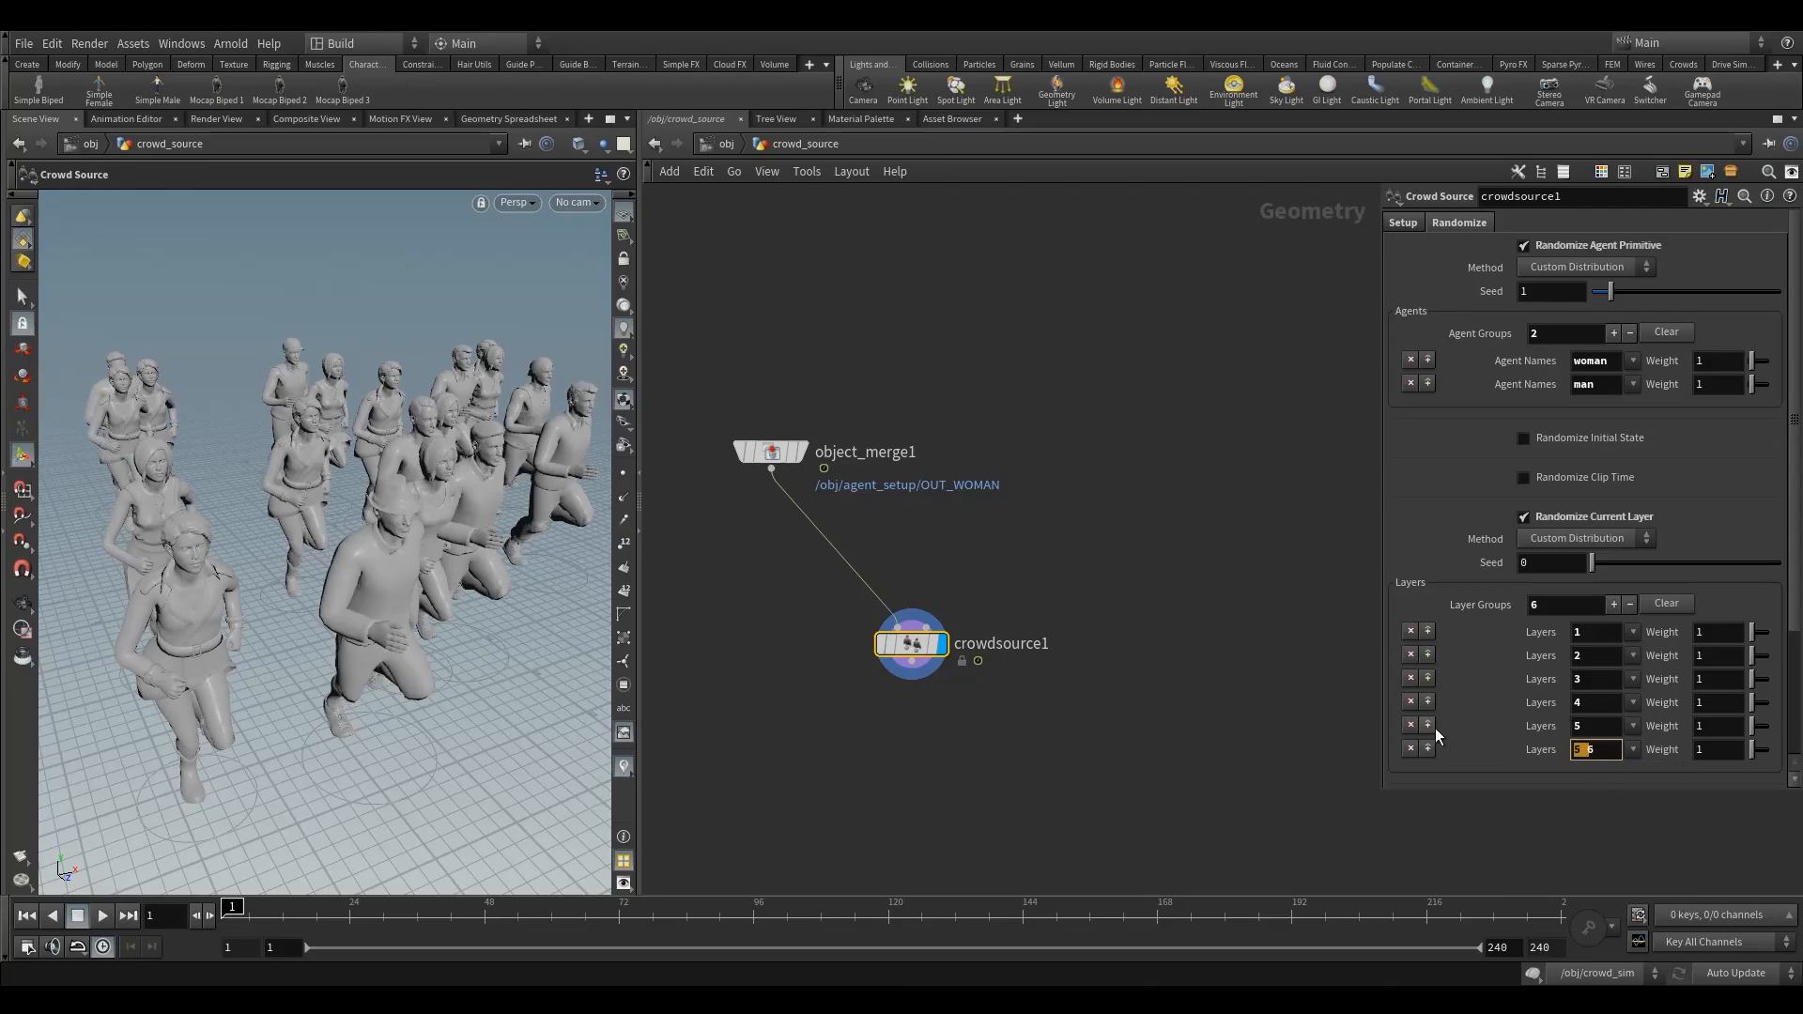
pyautogui.press('BackSpace')
pyautogui.click(1289, 721)
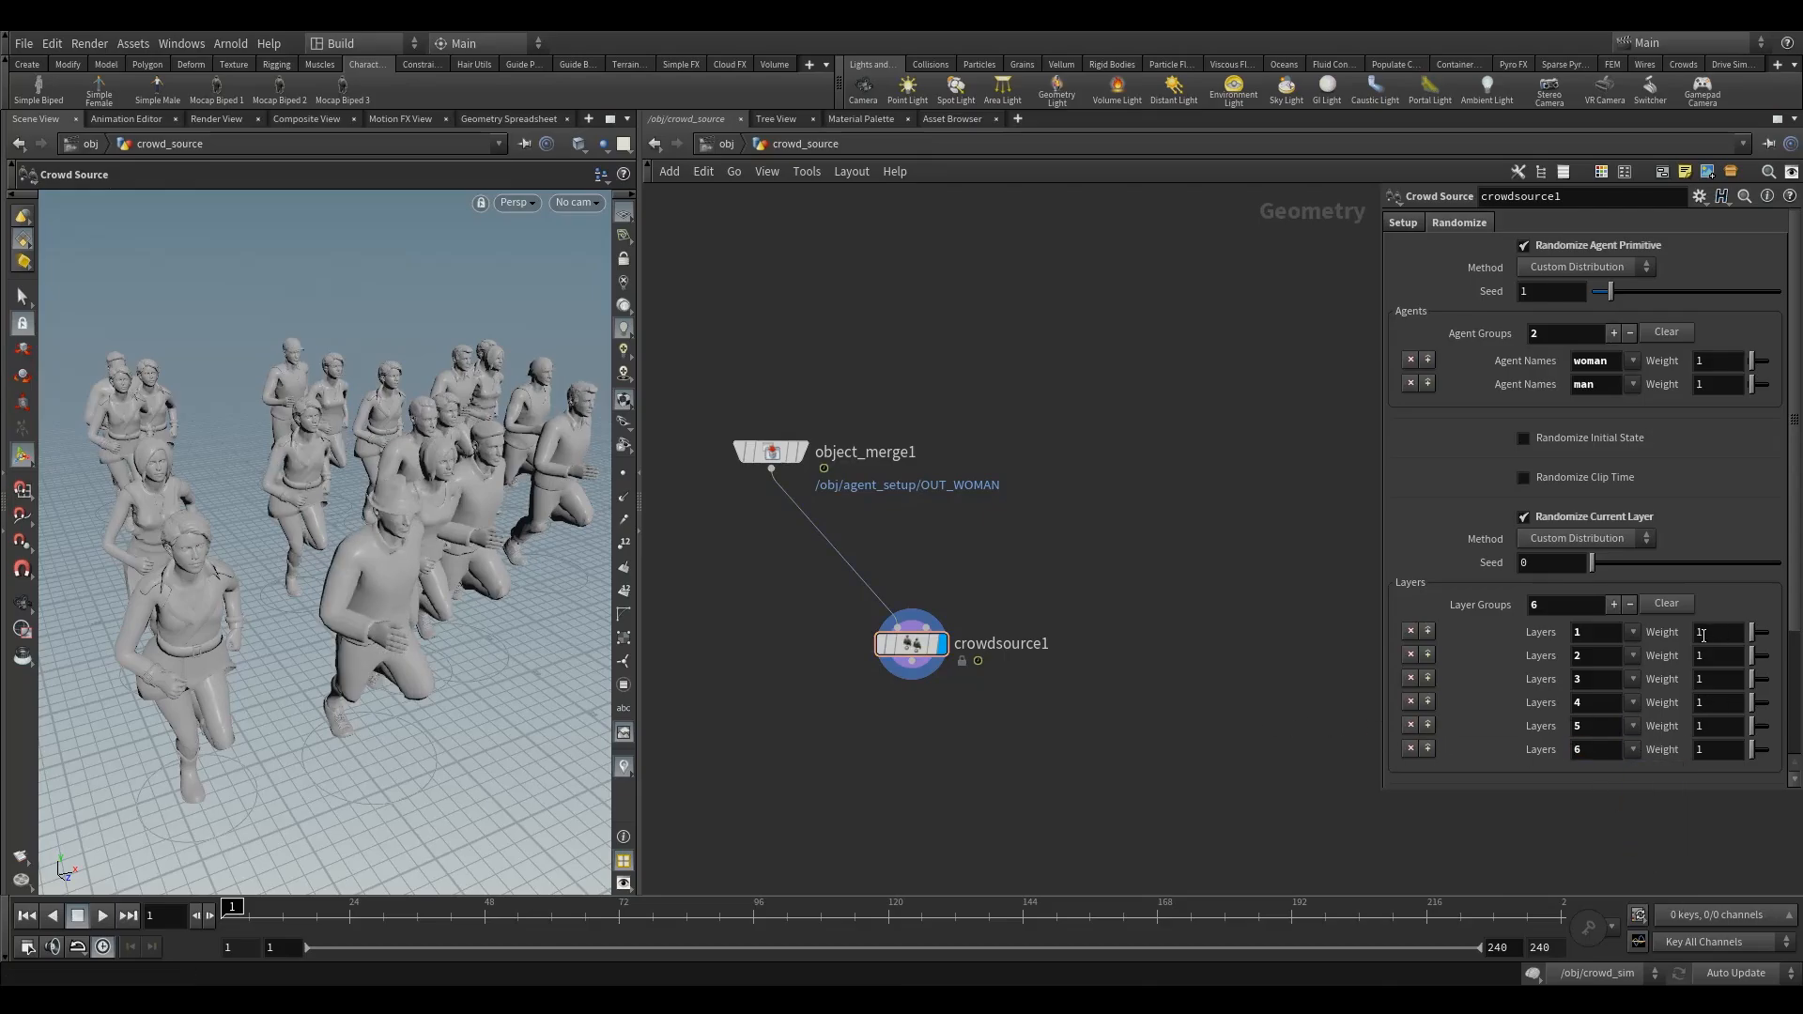
# Step: Examine the clothing and hair variation of the randomized crowd from the front, behind and the side
pyautogui.moveTo(374, 471); pyautogui.dragTo(423, 586)
pyautogui.moveTo(245, 491); pyautogui.dragTo(362, 498, button='right')
pyautogui.moveTo(362, 498); pyautogui.dragTo(367, 537)
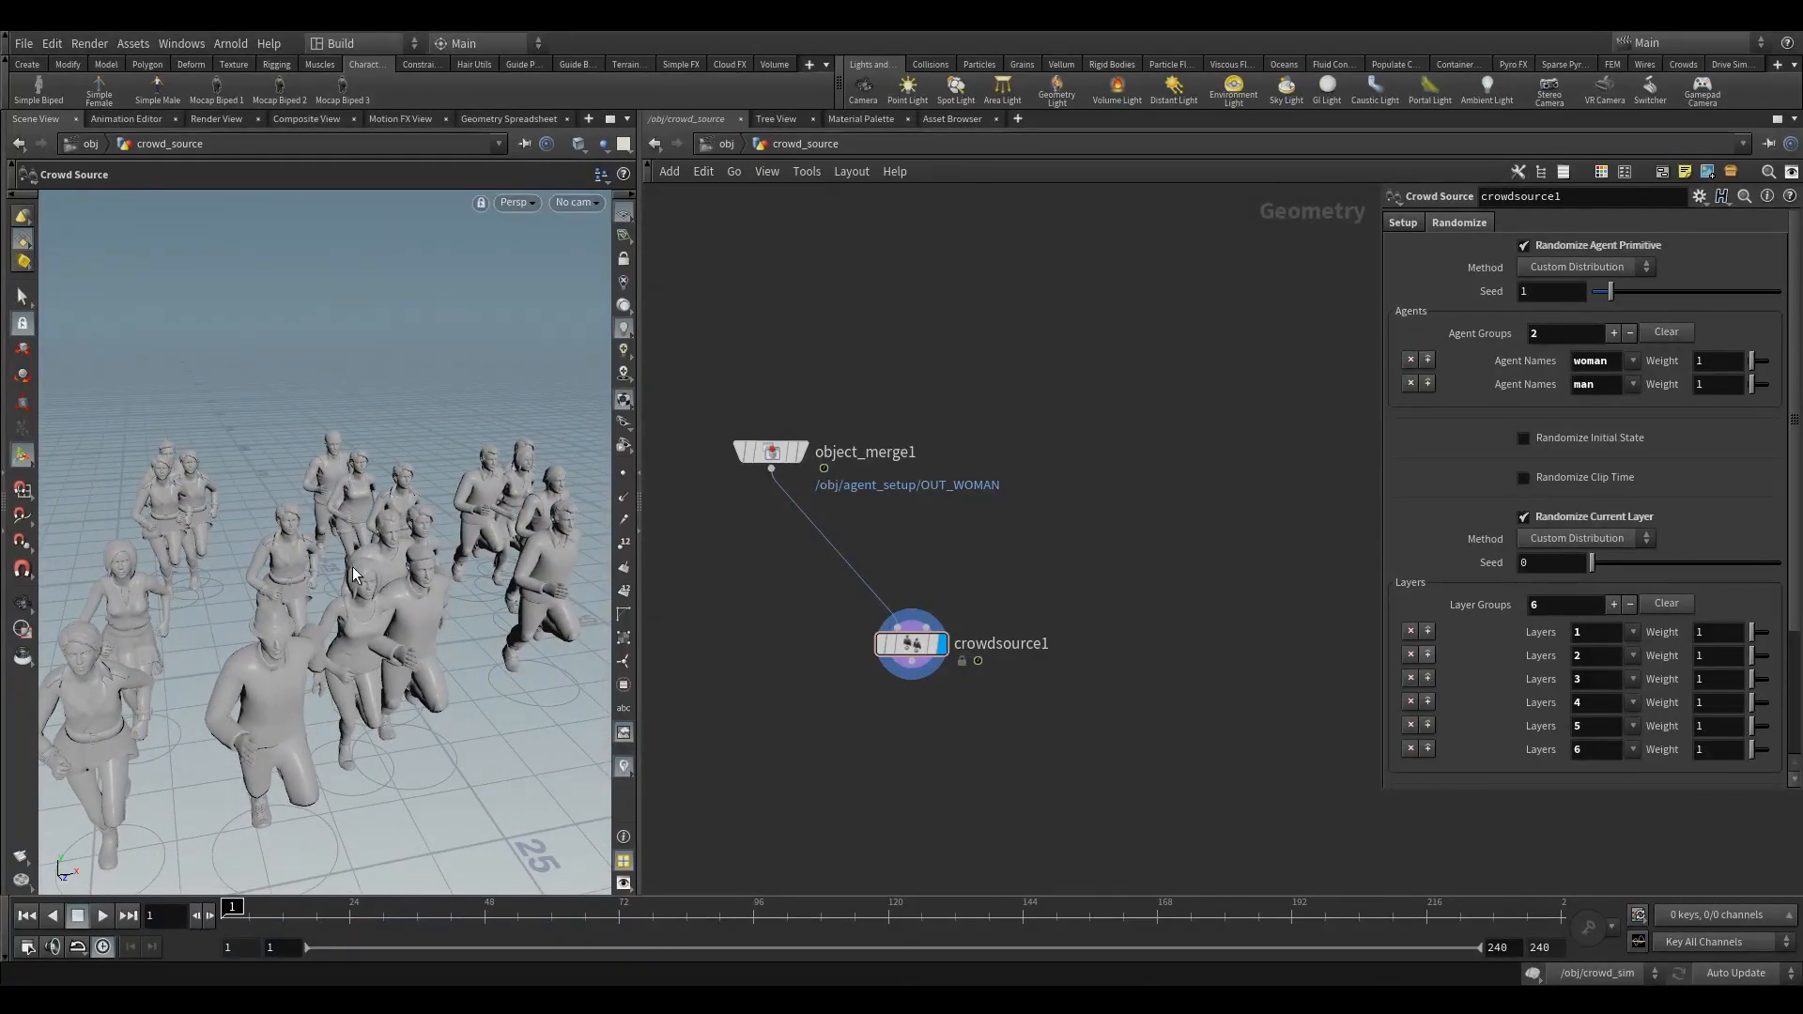
pyautogui.moveTo(778, 622); pyautogui.dragTo(1030, 719)
pyautogui.press('space')
pyautogui.moveTo(299, 624); pyautogui.dragTo(246, 641)
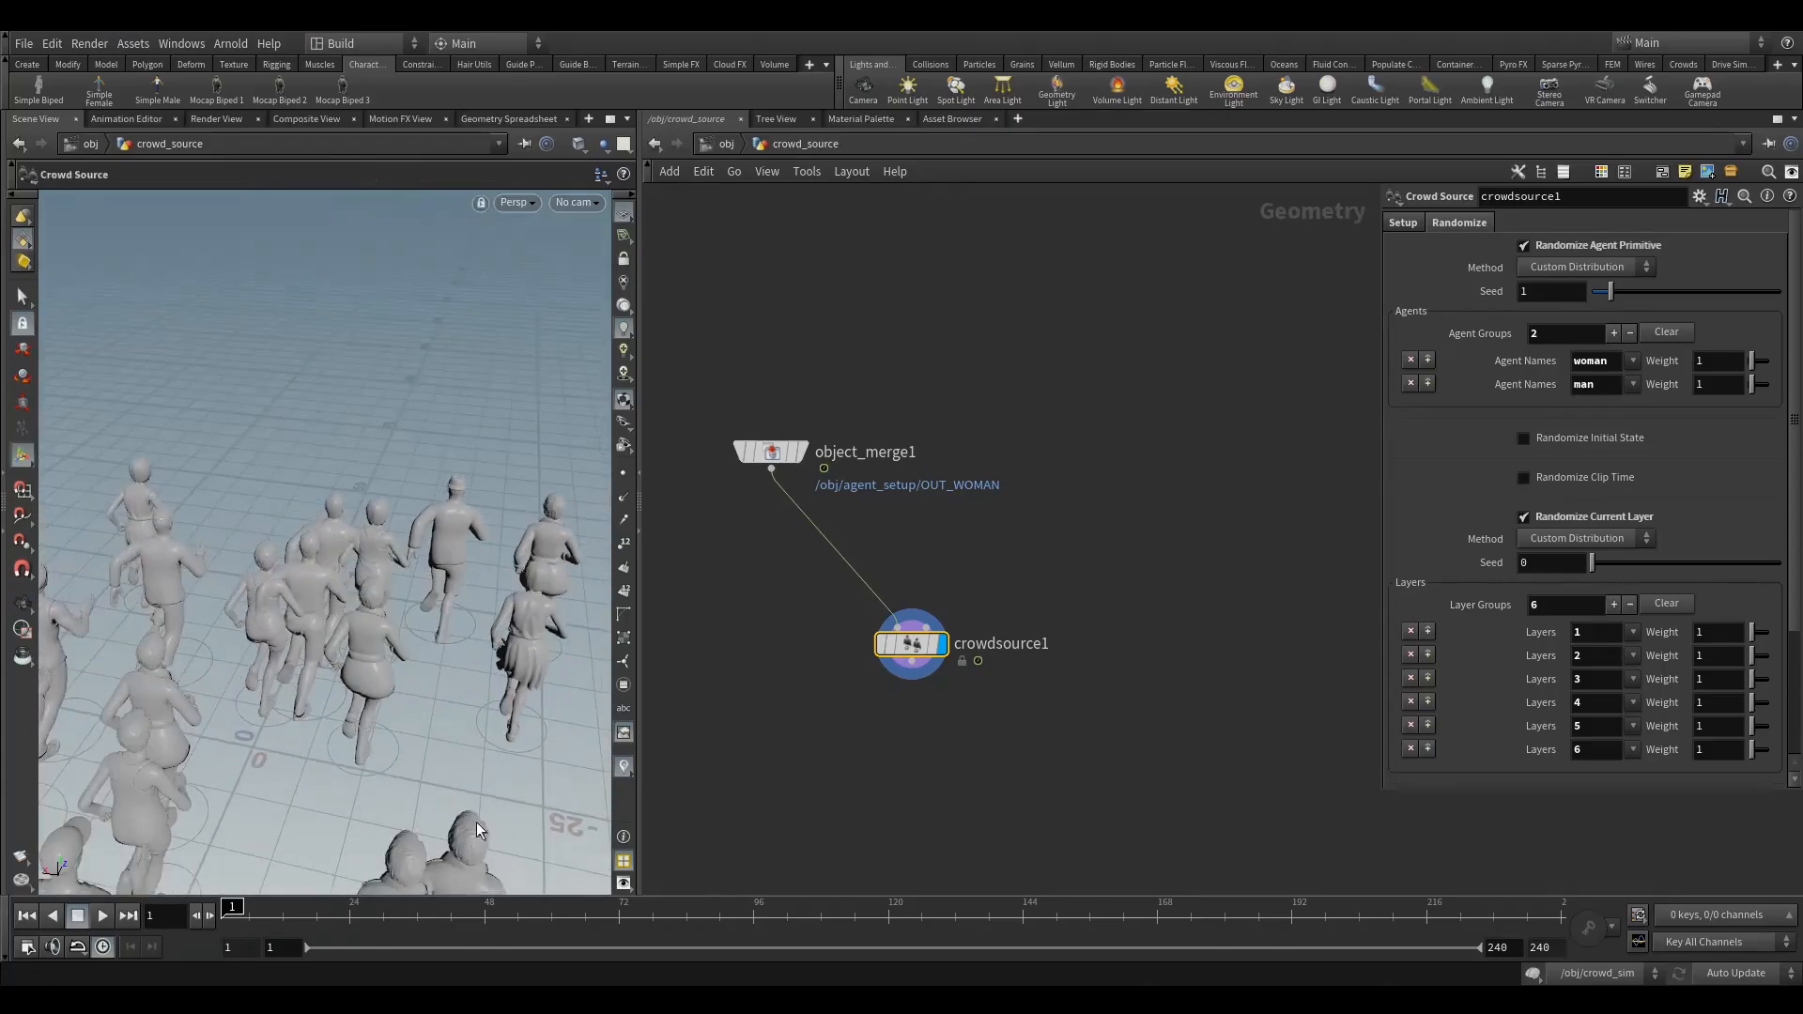
pyautogui.moveTo(382, 668); pyautogui.dragTo(246, 601)
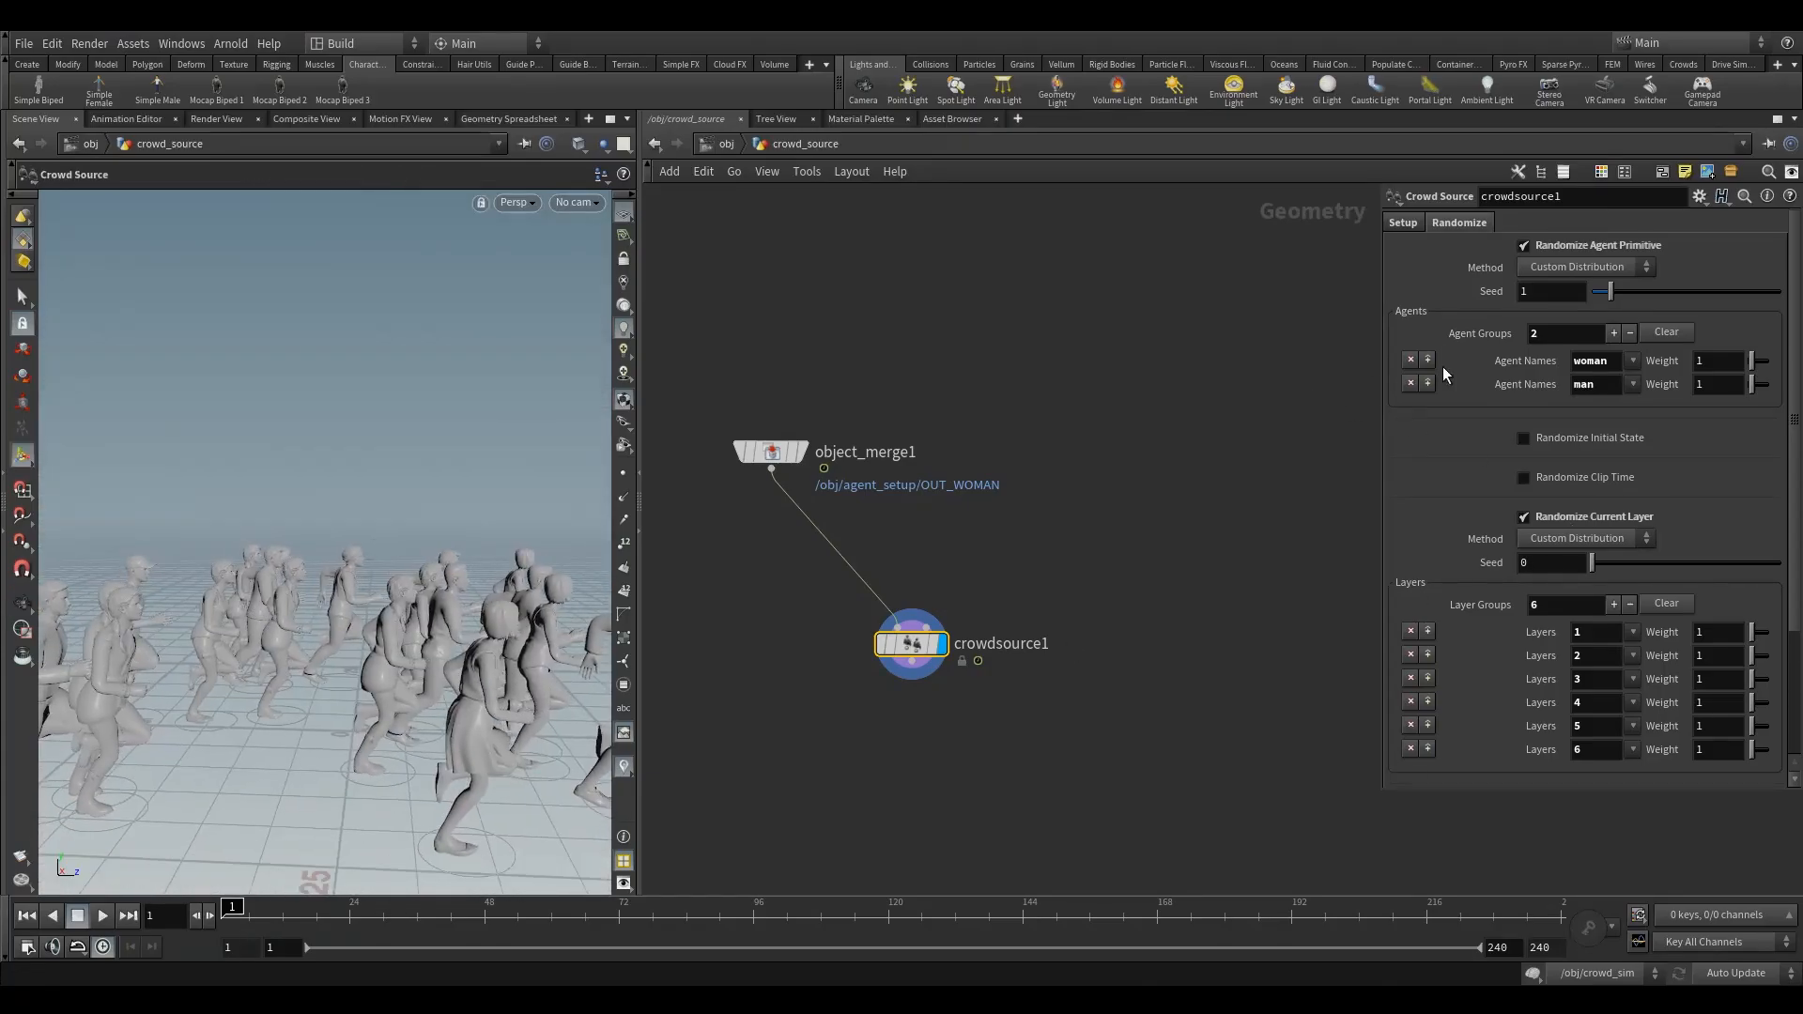
# Step: Enable Randomize Scale on the Crowd Source and set its Scale to 0.1
pyautogui.scroll(-3, 1600, 567)
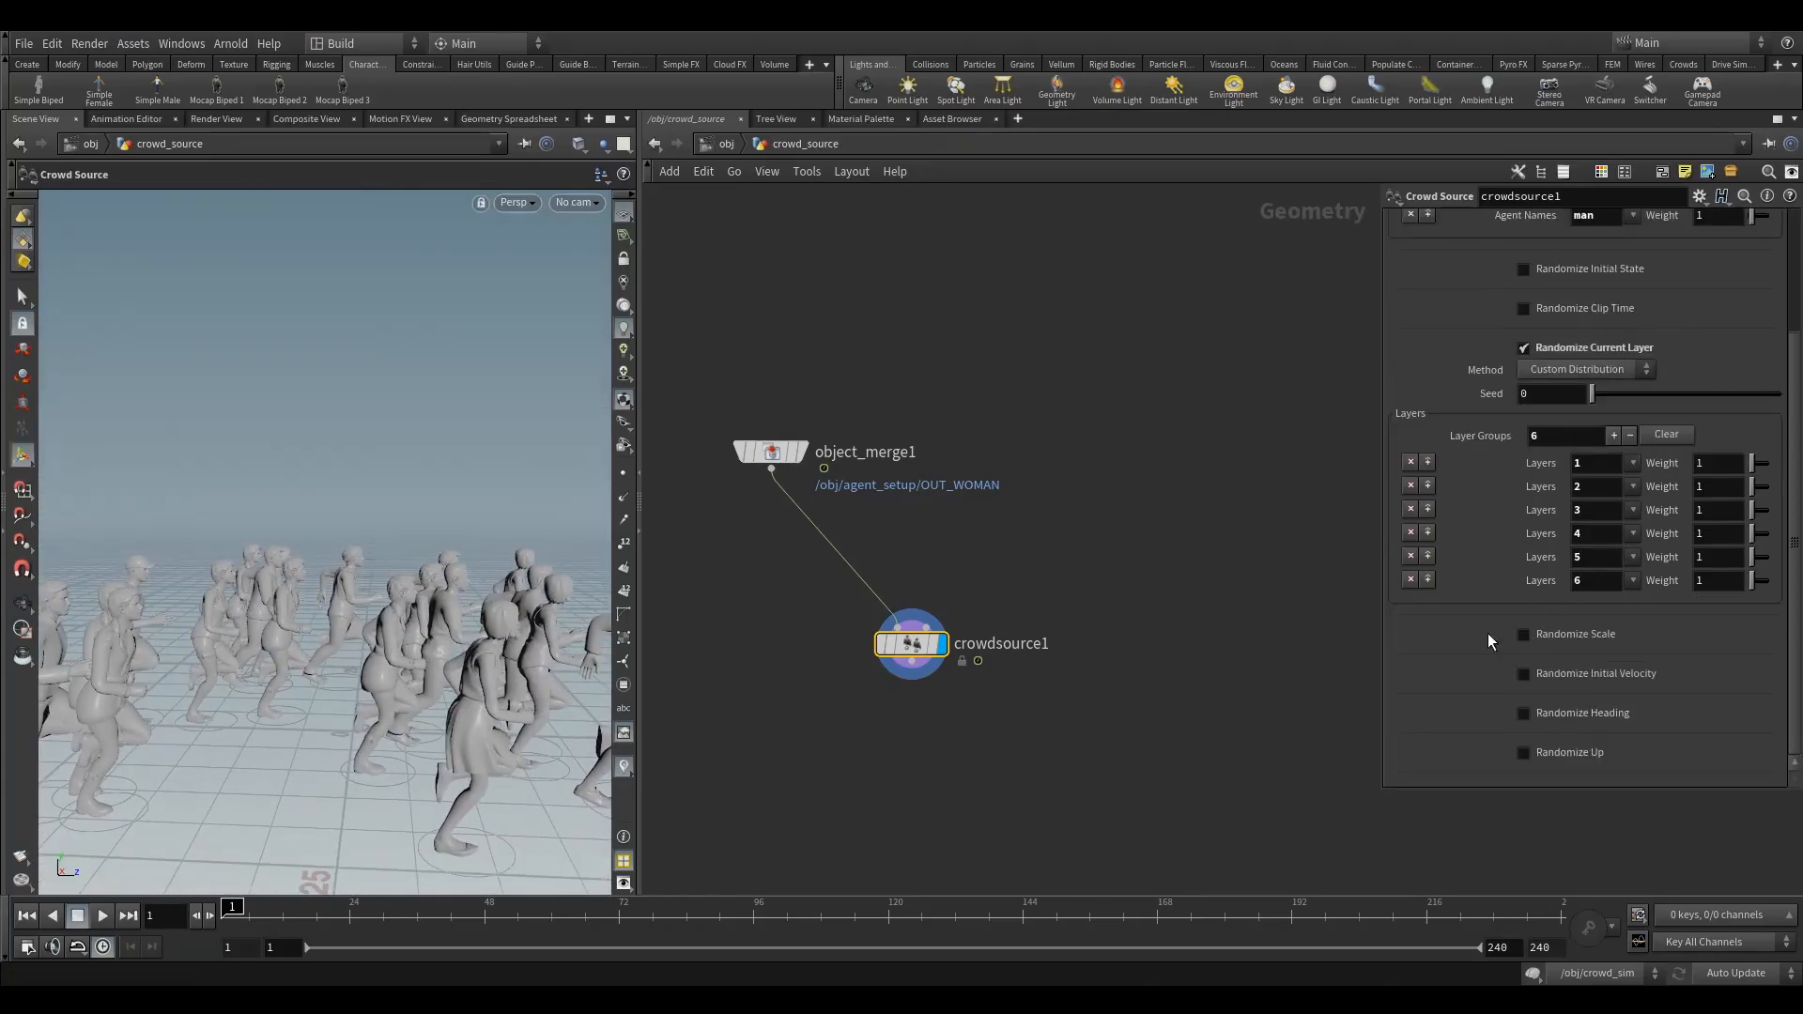
pyautogui.click(1577, 636)
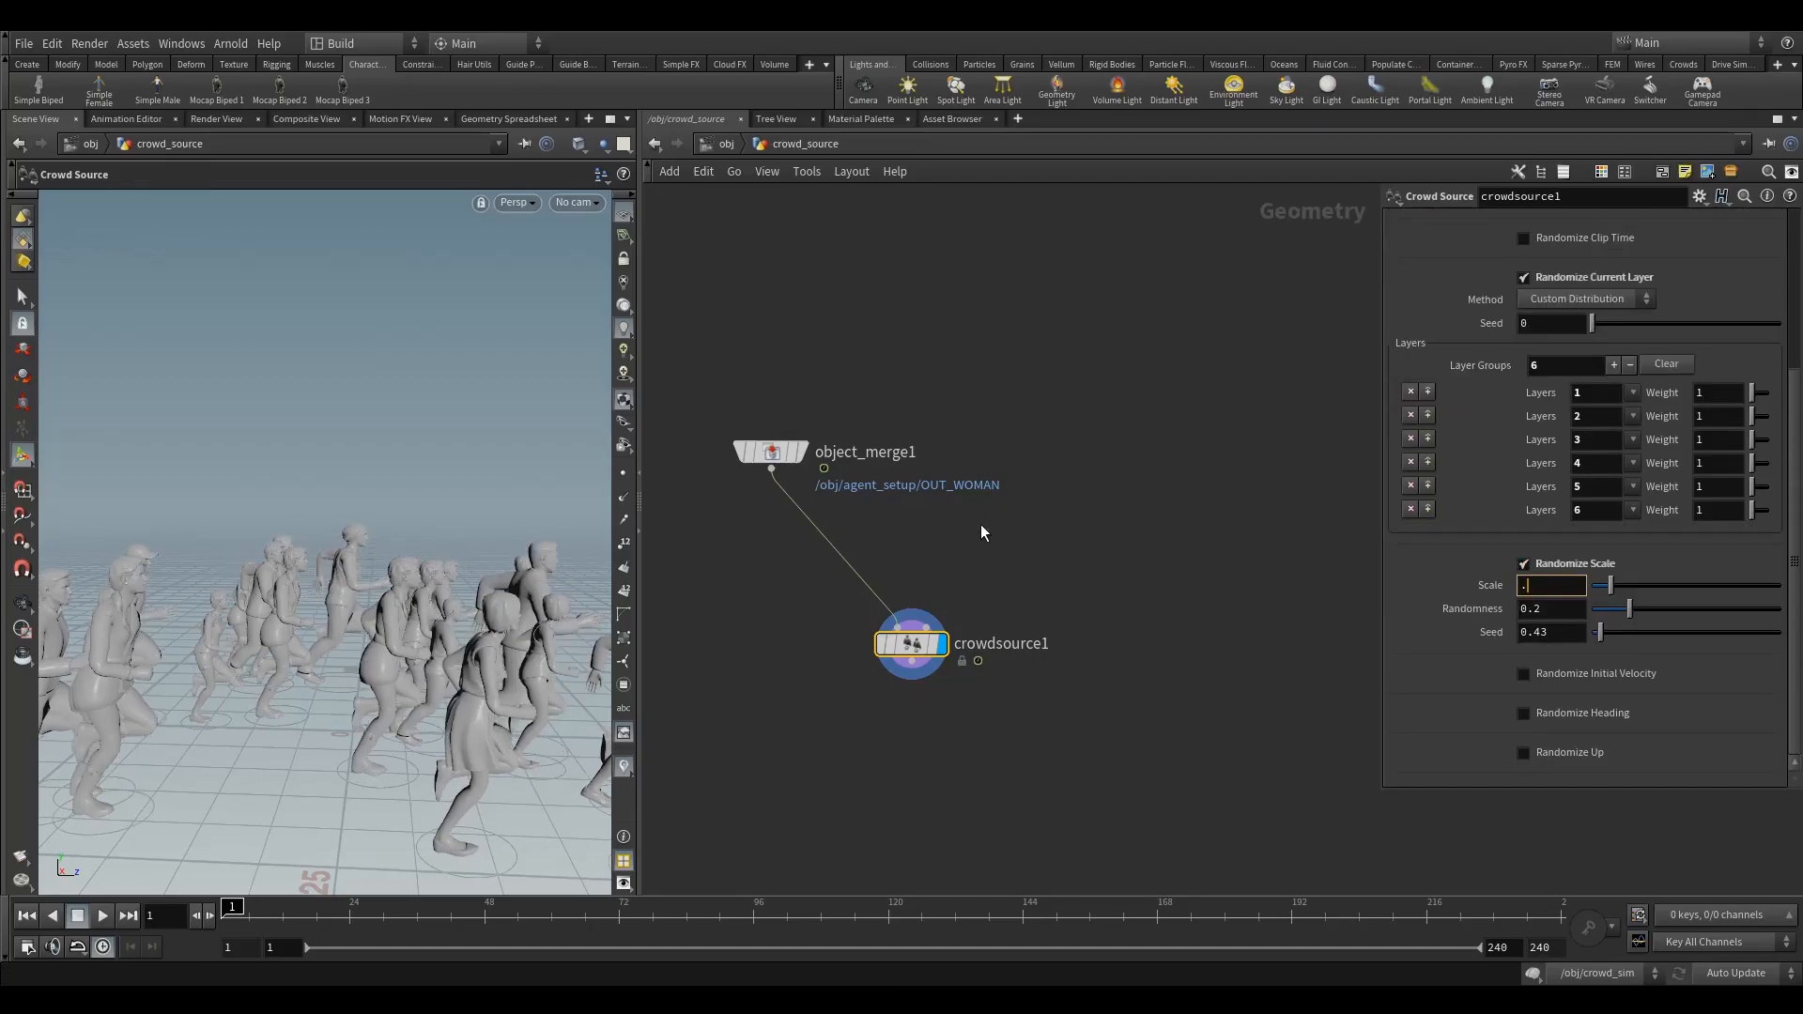
pyautogui.write('1')
pyautogui.press('Return')
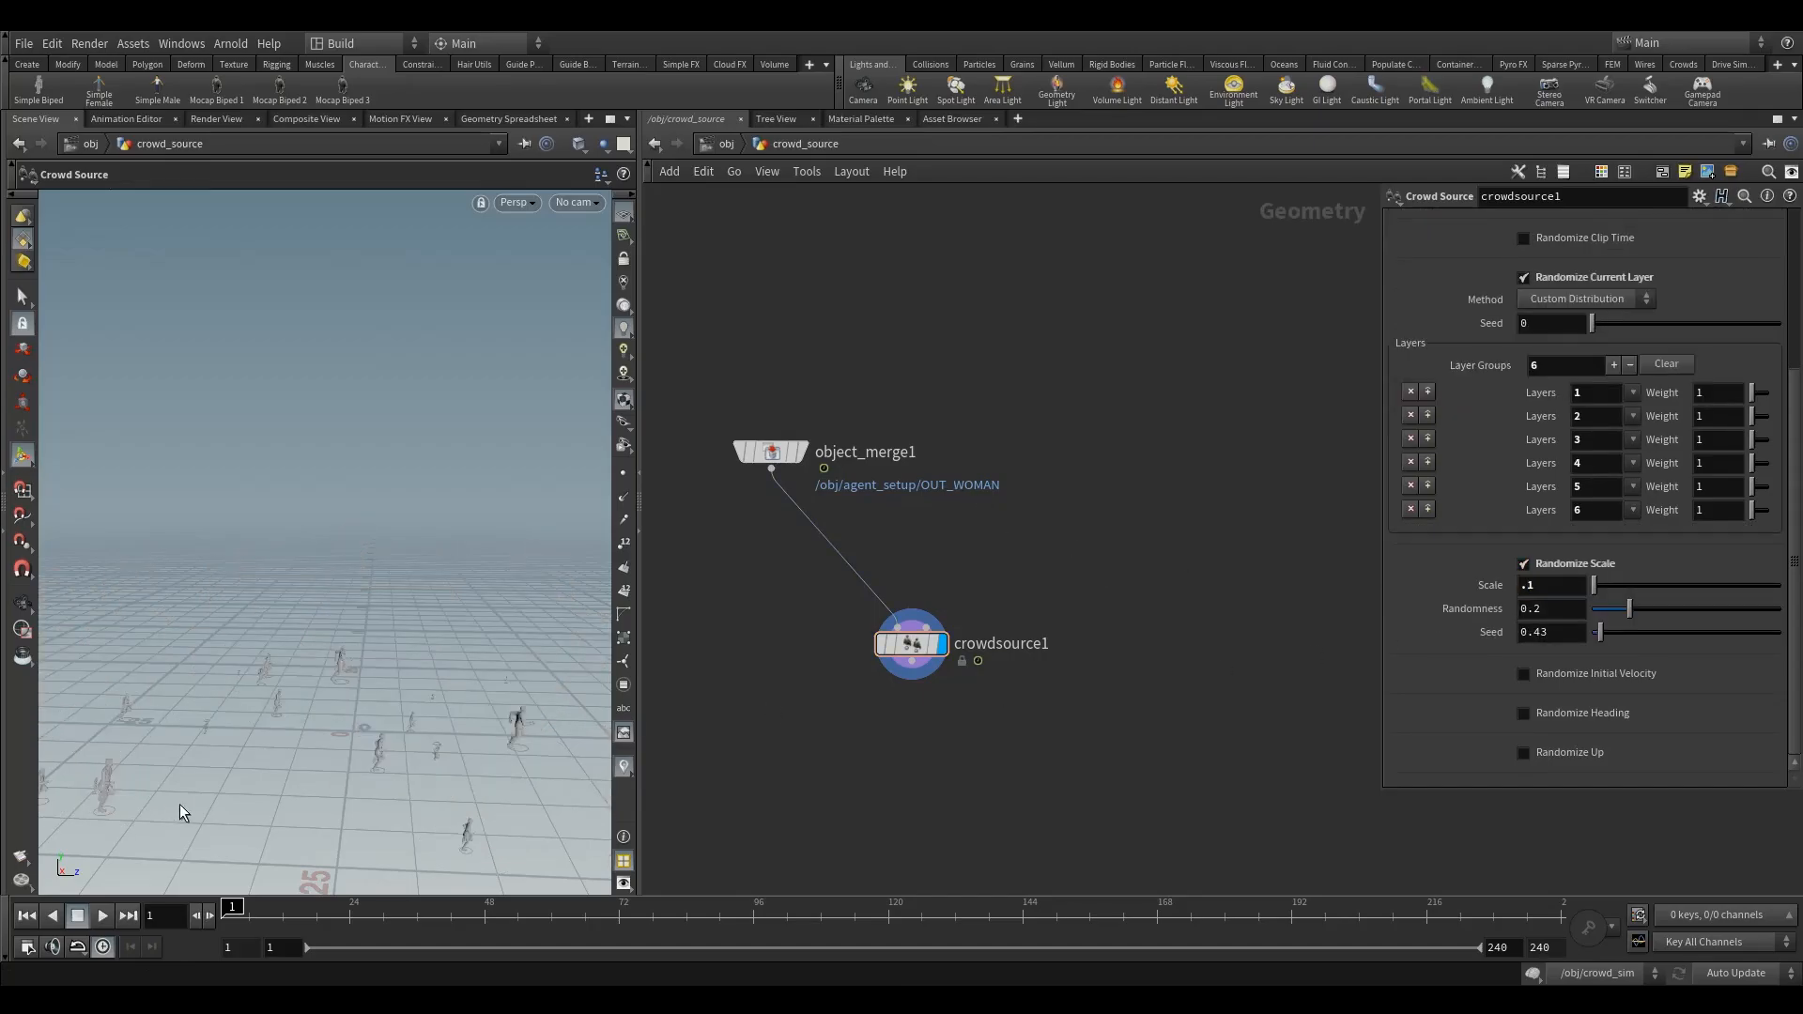
# Step: Reduce the Crowd Source's Area Size to 17 by 17 and frame the crowd in the viewport
pyautogui.scroll(3, 181, 813)
pyautogui.moveTo(803, 627); pyautogui.dragTo(949, 698)
pyautogui.click(1409, 223)
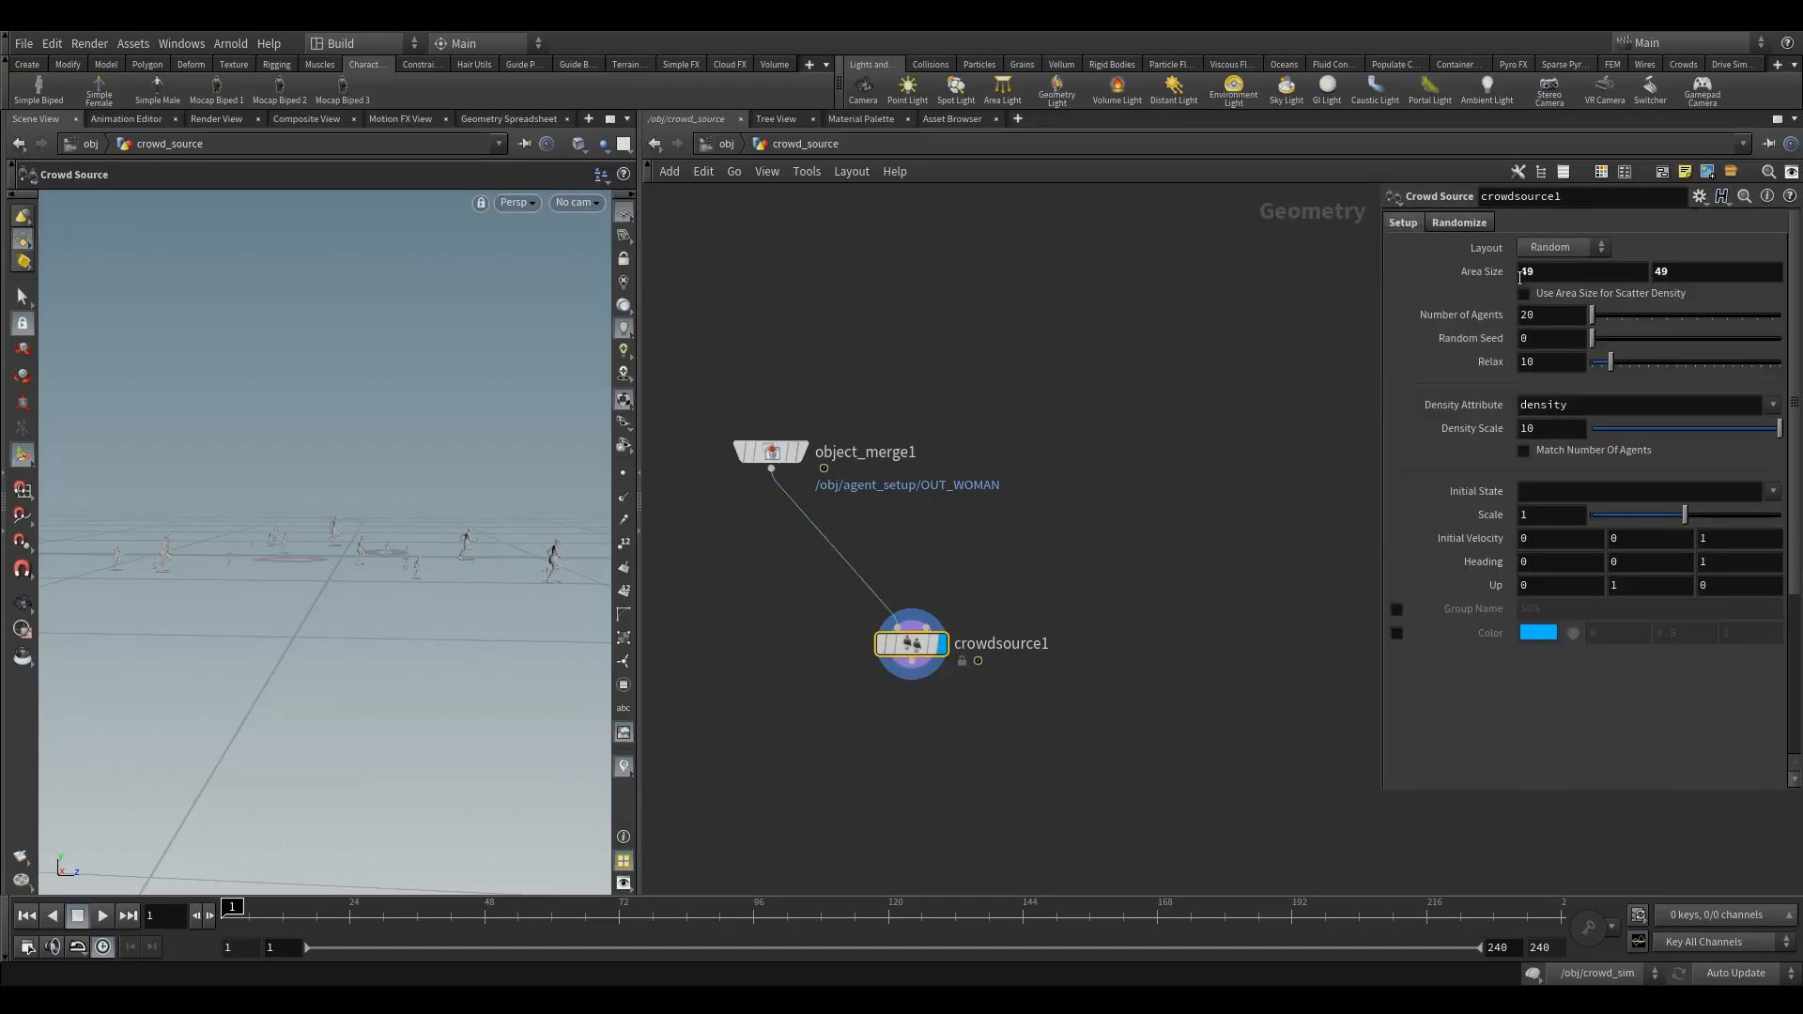
pyautogui.moveTo(1493, 272); pyautogui.dragTo(1219, 289, button='middle')
pyautogui.press('space')
pyautogui.hotkey('space', 'g')
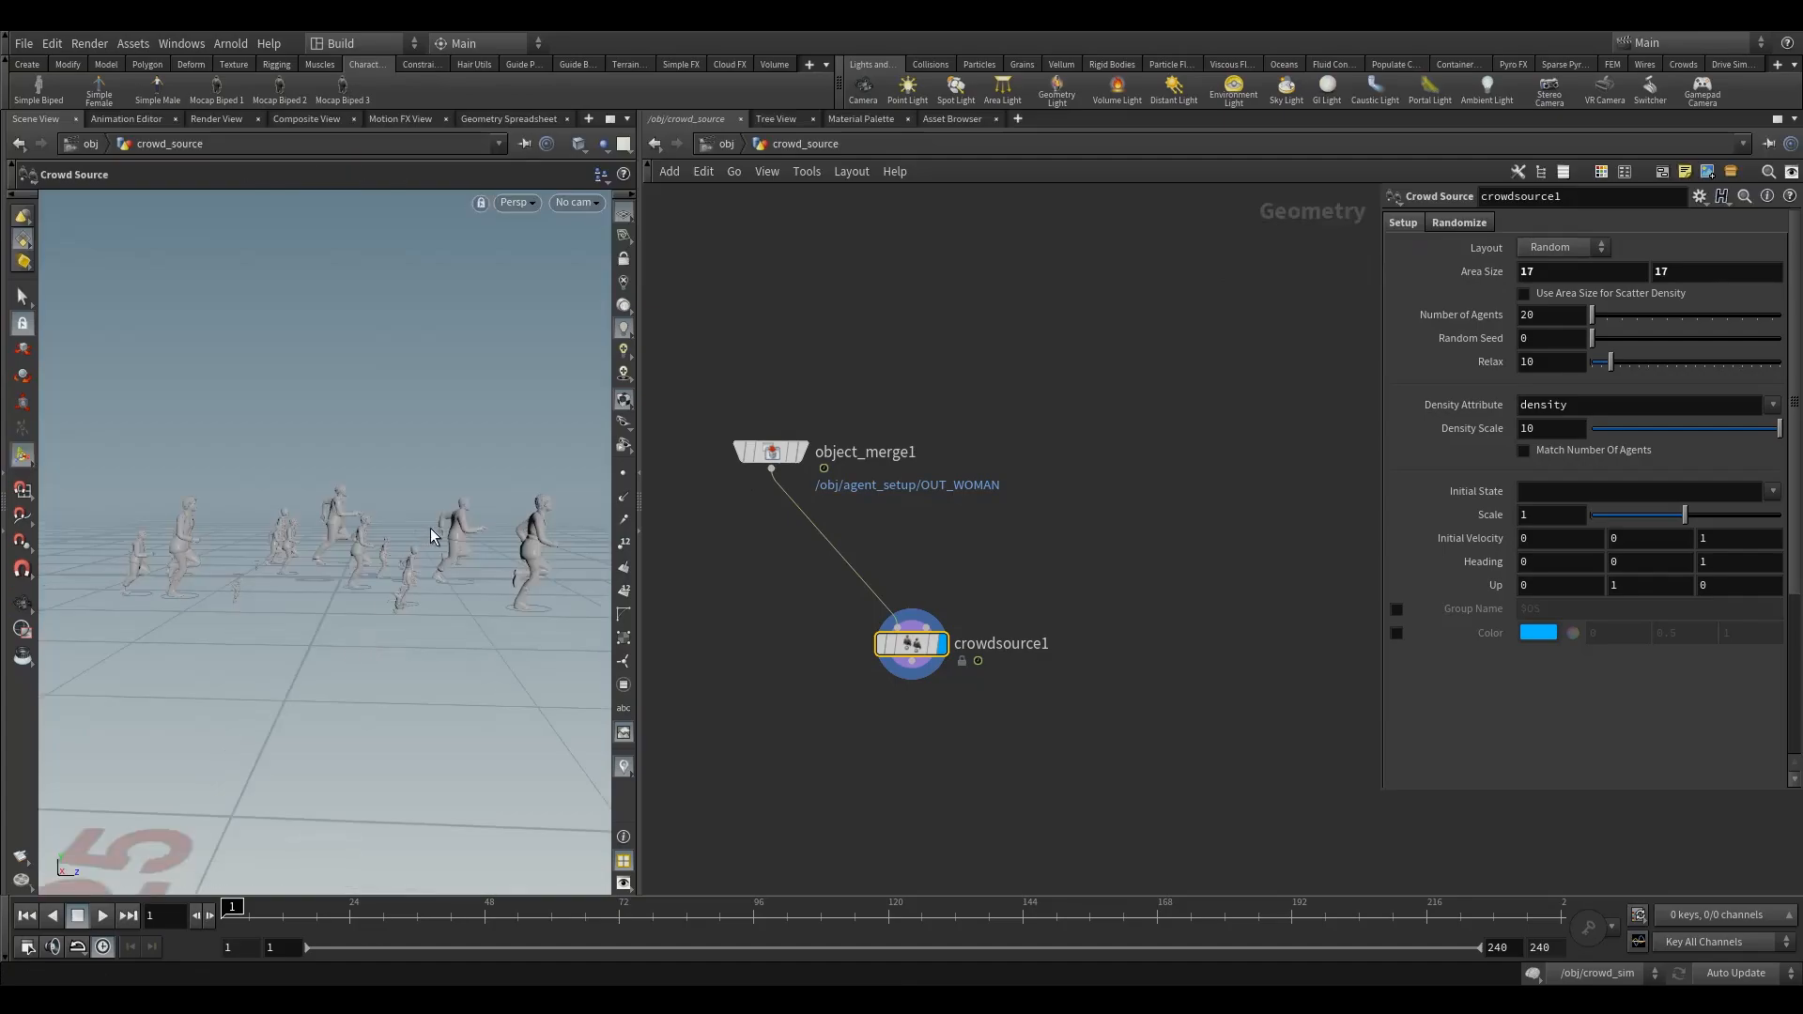
# Step: Examine the size differences between the crowd's agents in the viewport, close up and from the front and side
pyautogui.press('space')
pyautogui.moveTo(430, 528); pyautogui.dragTo(319, 590)
pyautogui.moveTo(319, 589); pyautogui.dragTo(588, 591, button='right')
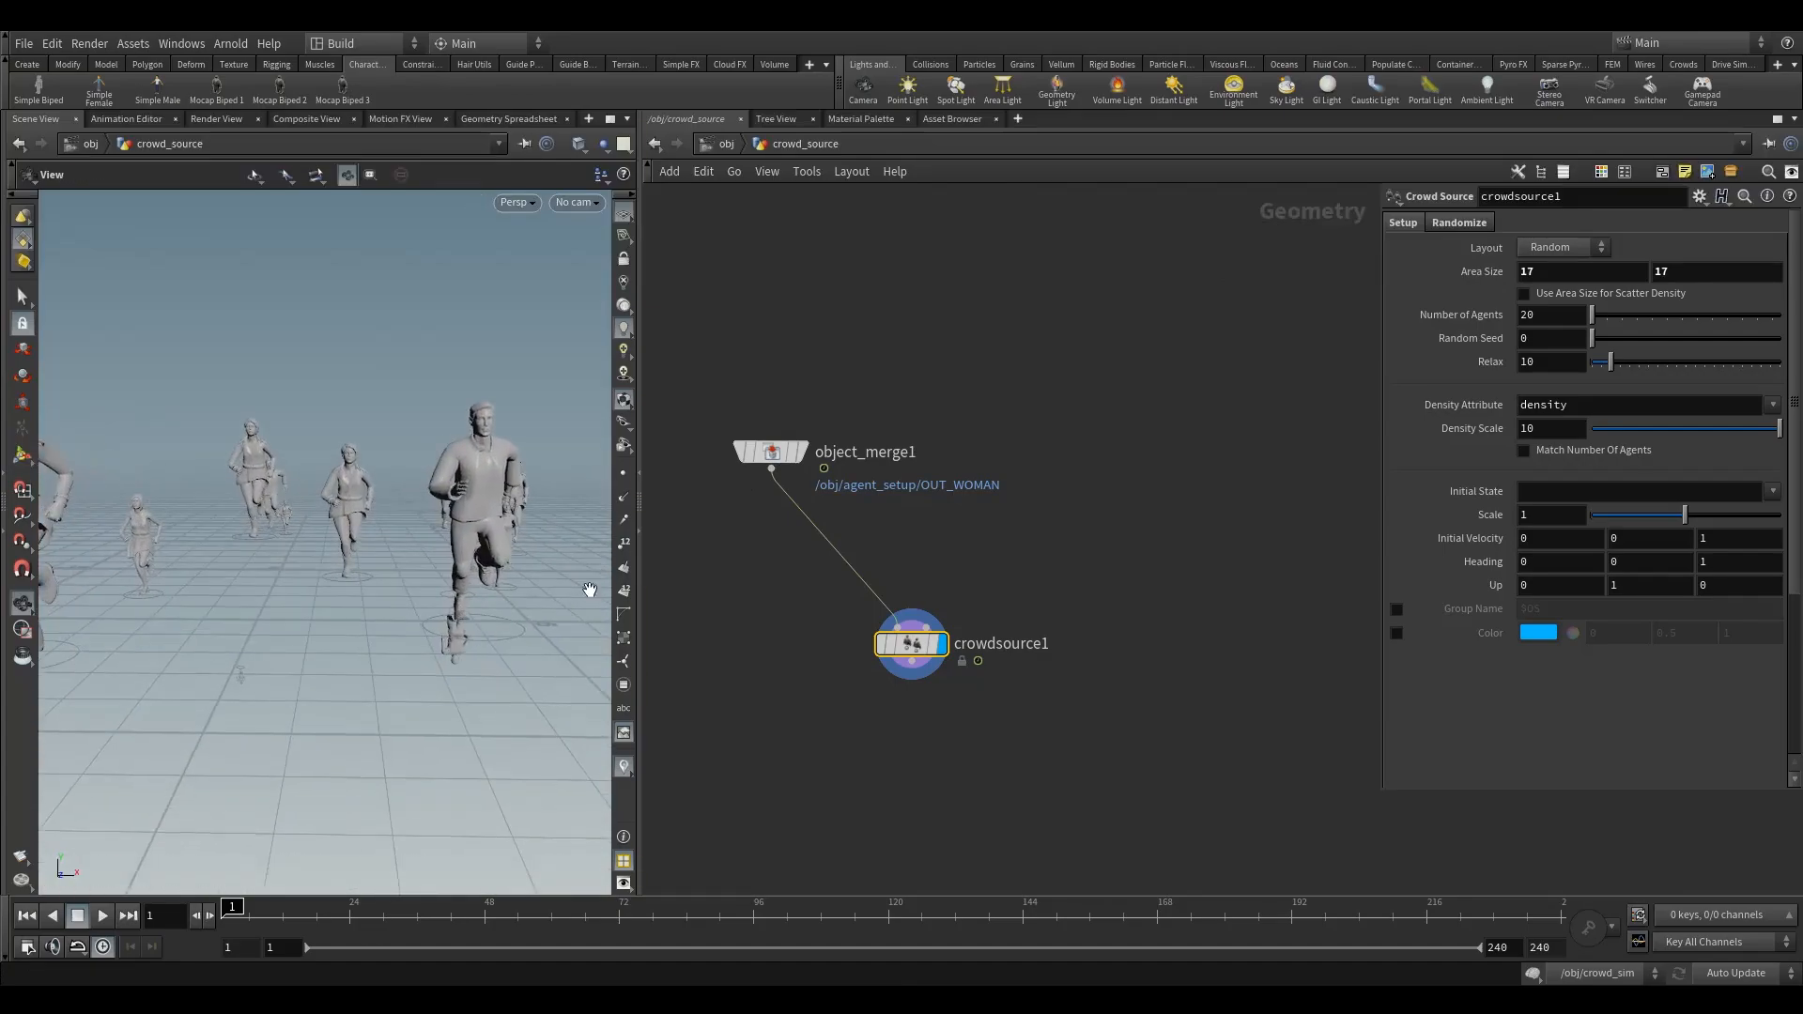
pyautogui.moveTo(588, 592); pyautogui.dragTo(307, 617)
pyautogui.moveTo(308, 617); pyautogui.dragTo(358, 622, button='right')
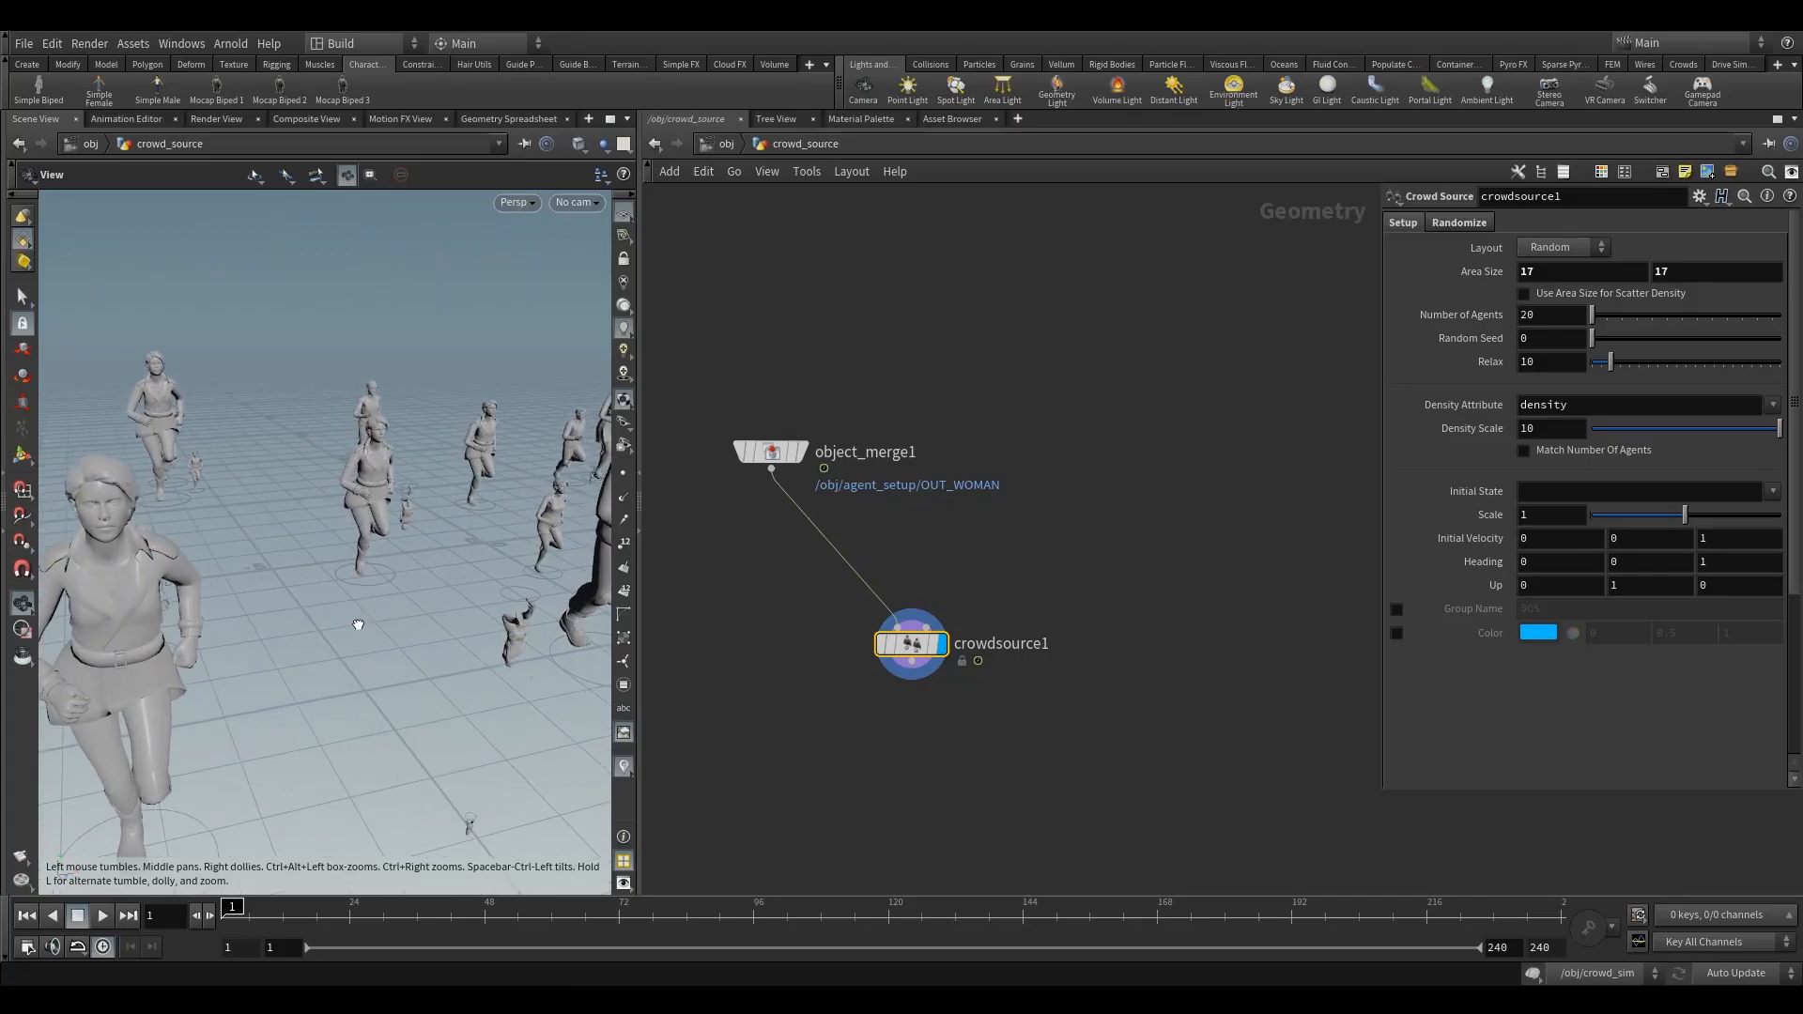
pyautogui.moveTo(358, 622); pyautogui.dragTo(357, 629)
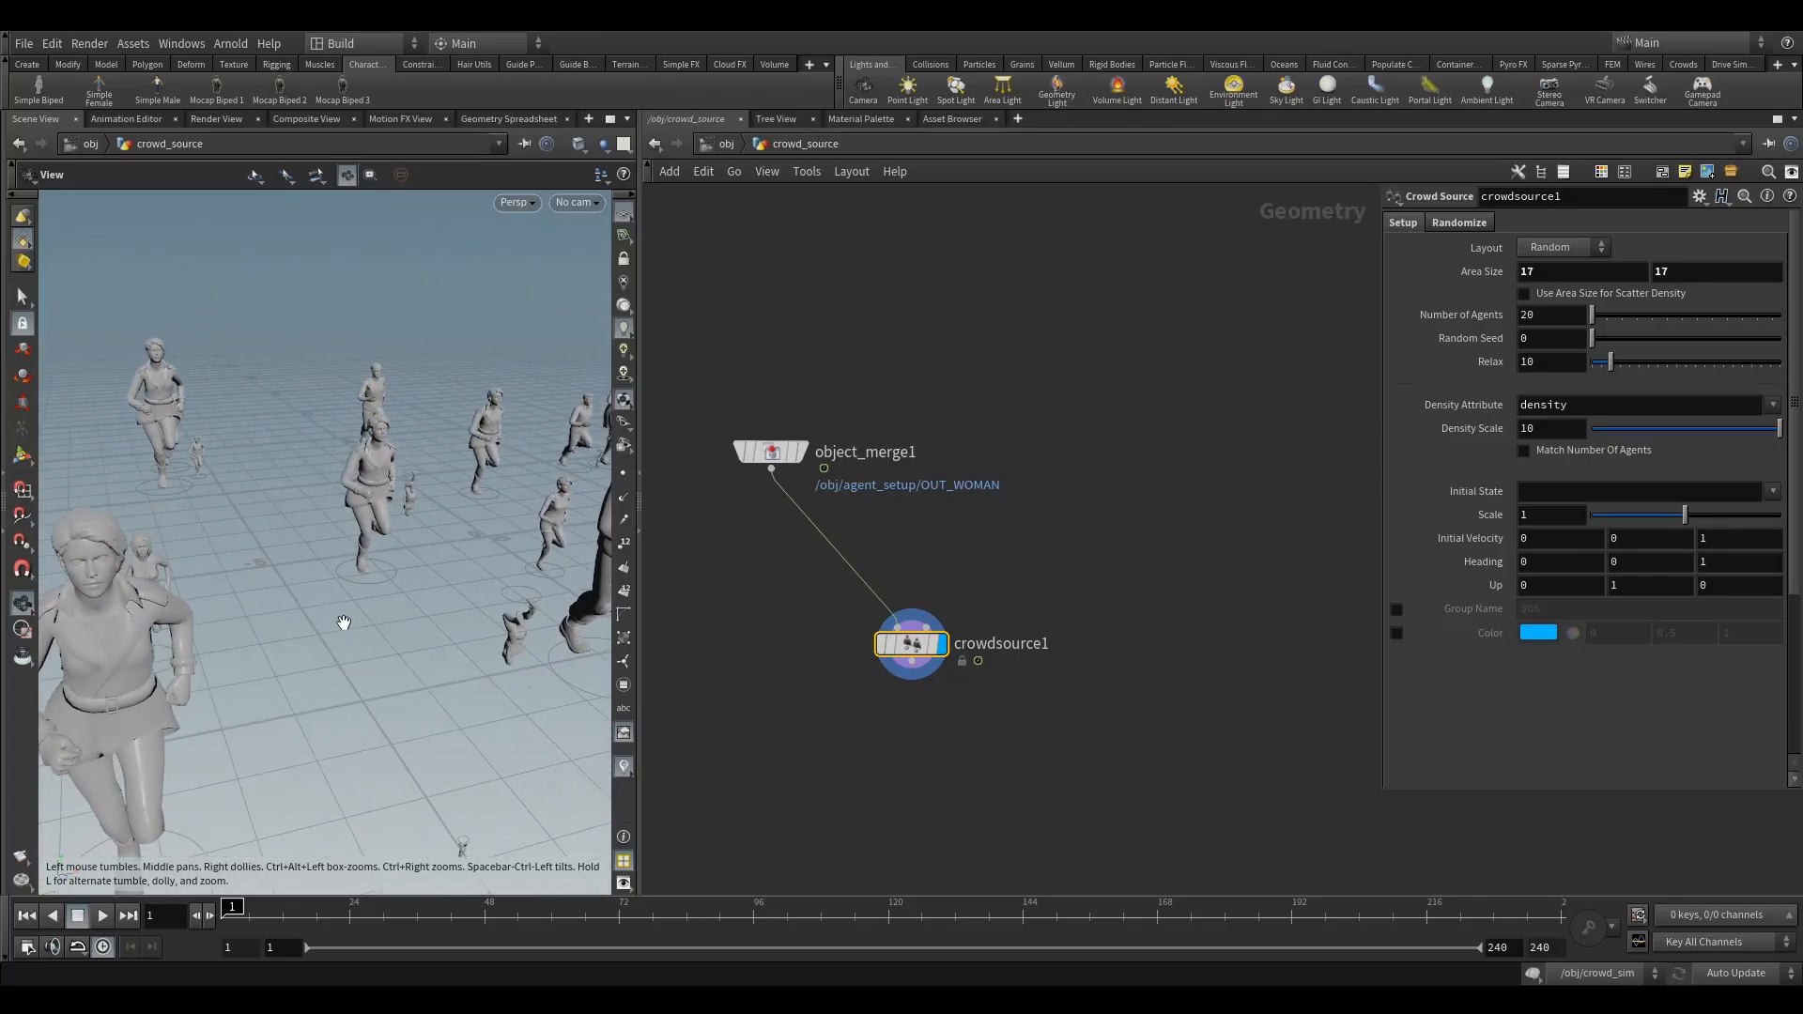
pyautogui.moveTo(328, 624); pyautogui.dragTo(406, 616, button='middle')
pyautogui.moveTo(407, 616); pyautogui.dragTo(350, 604, button='right')
pyautogui.moveTo(350, 604); pyautogui.dragTo(358, 596)
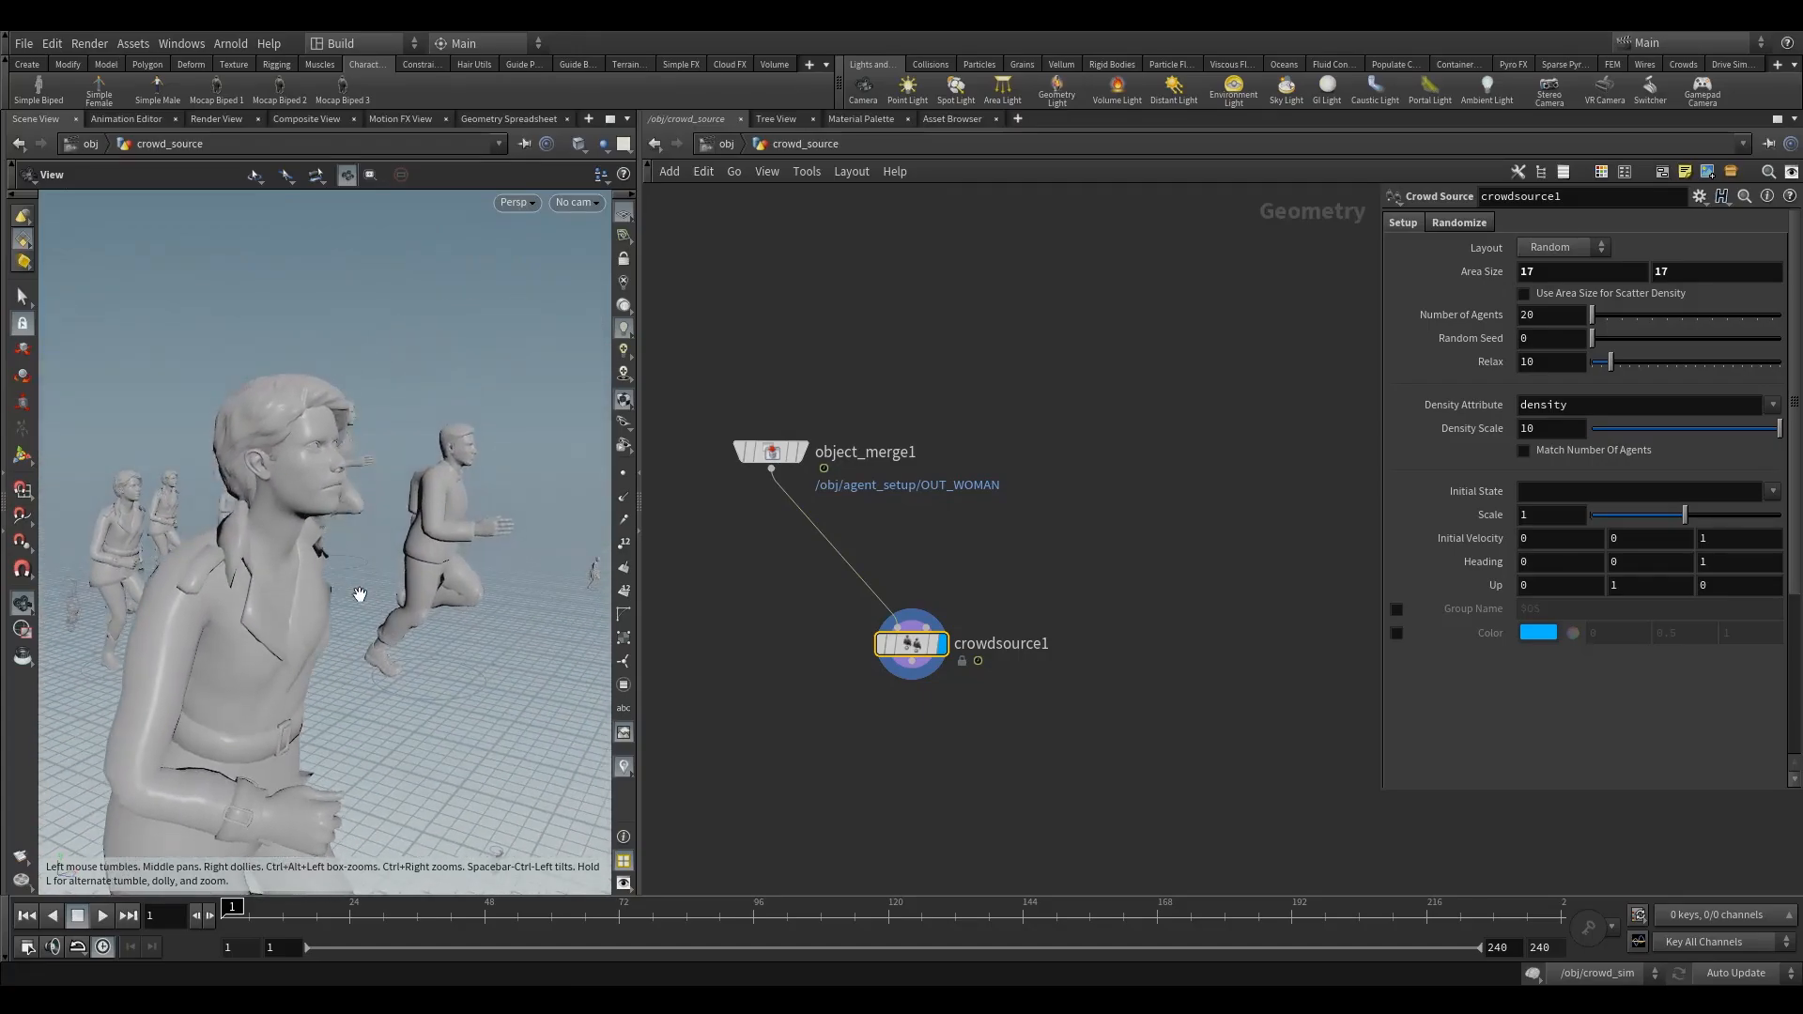
pyautogui.moveTo(358, 596); pyautogui.dragTo(250, 636, button='right')
pyautogui.moveTo(250, 636); pyautogui.dragTo(323, 636)
pyautogui.moveTo(322, 636); pyautogui.dragTo(299, 661, button='right')
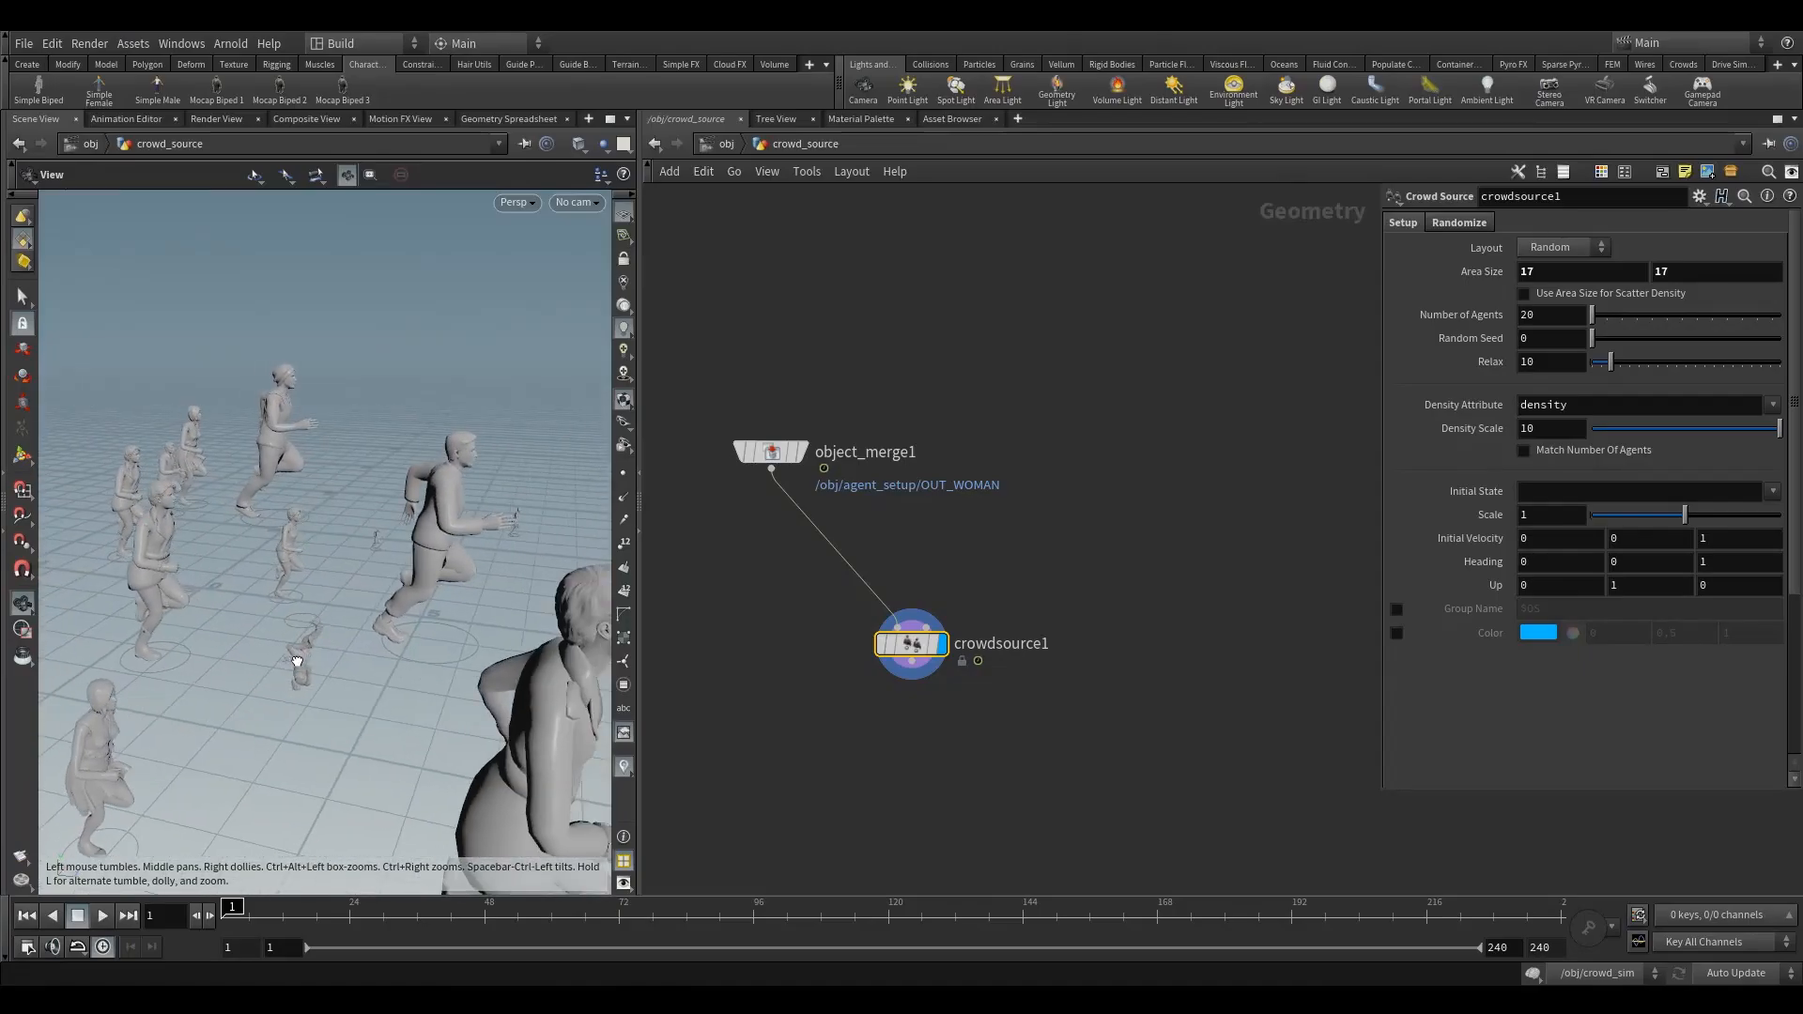
pyautogui.moveTo(274, 645); pyautogui.dragTo(269, 595)
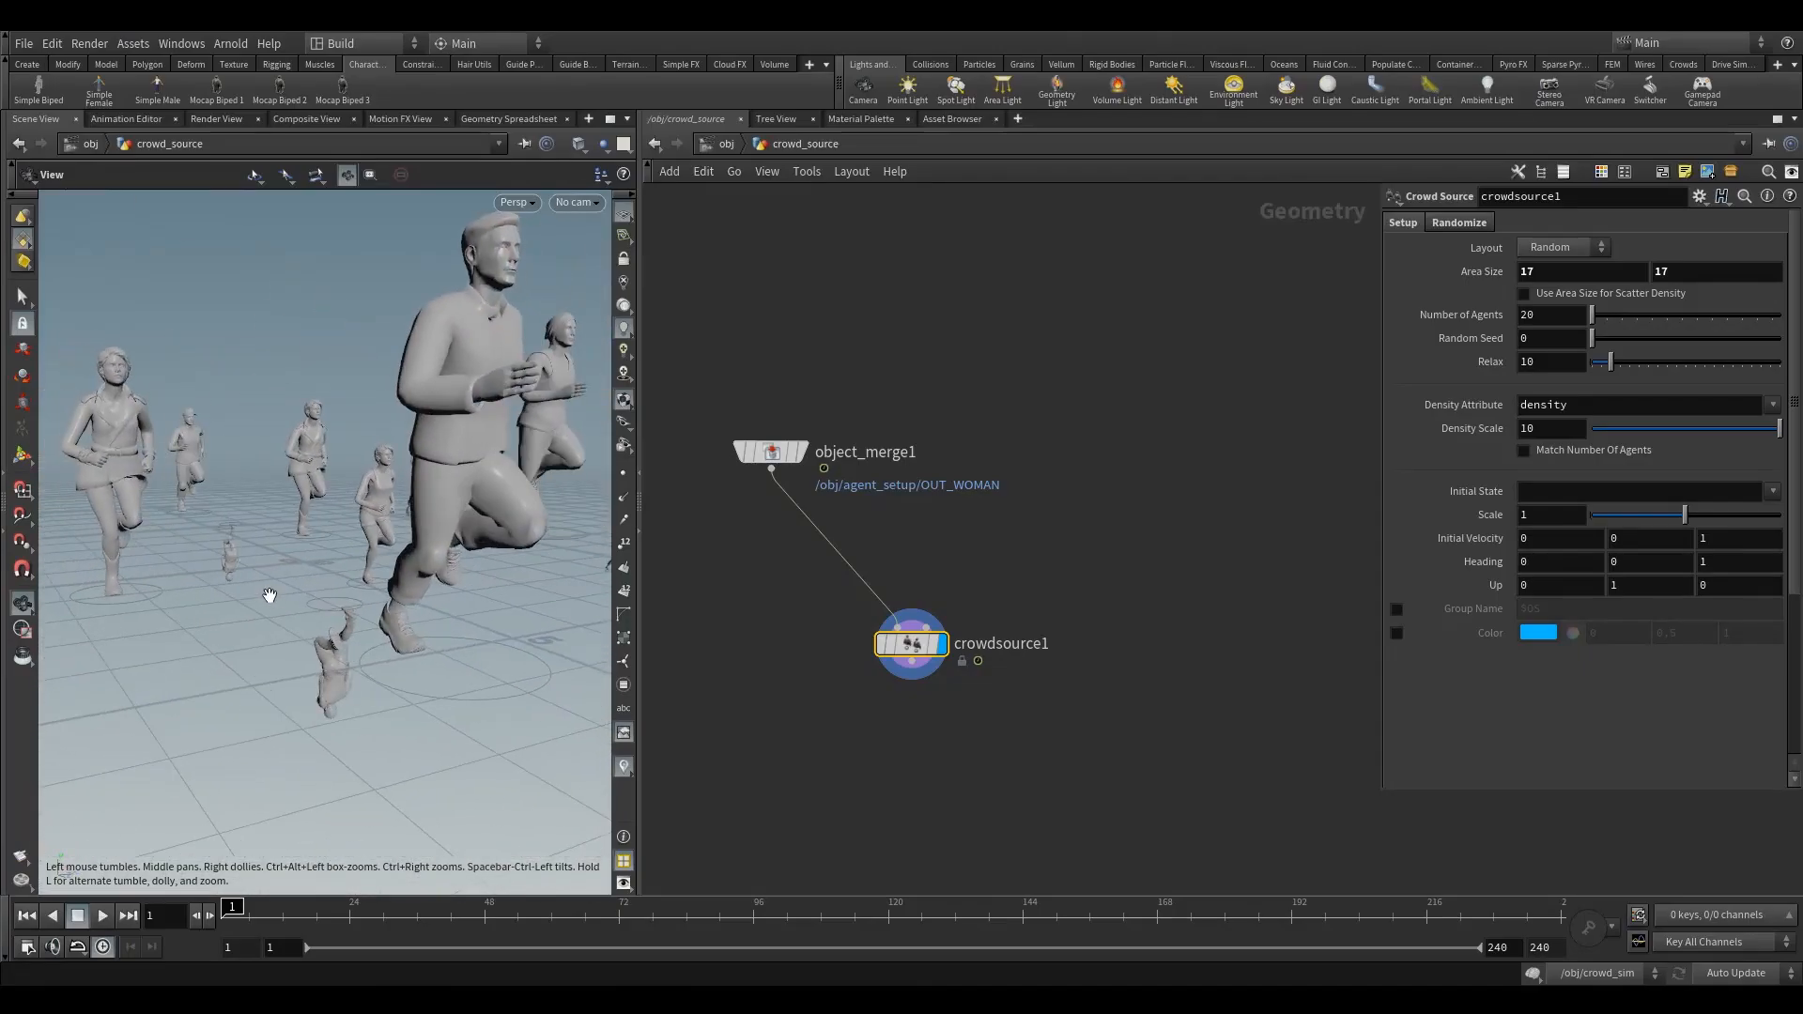
pyautogui.moveTo(225, 591); pyautogui.dragTo(271, 583, button='middle')
pyautogui.moveTo(271, 582); pyautogui.dragTo(406, 572, button='right')
pyautogui.moveTo(375, 572); pyautogui.dragTo(298, 652)
pyautogui.moveTo(413, 631); pyautogui.dragTo(350, 651, button='right')
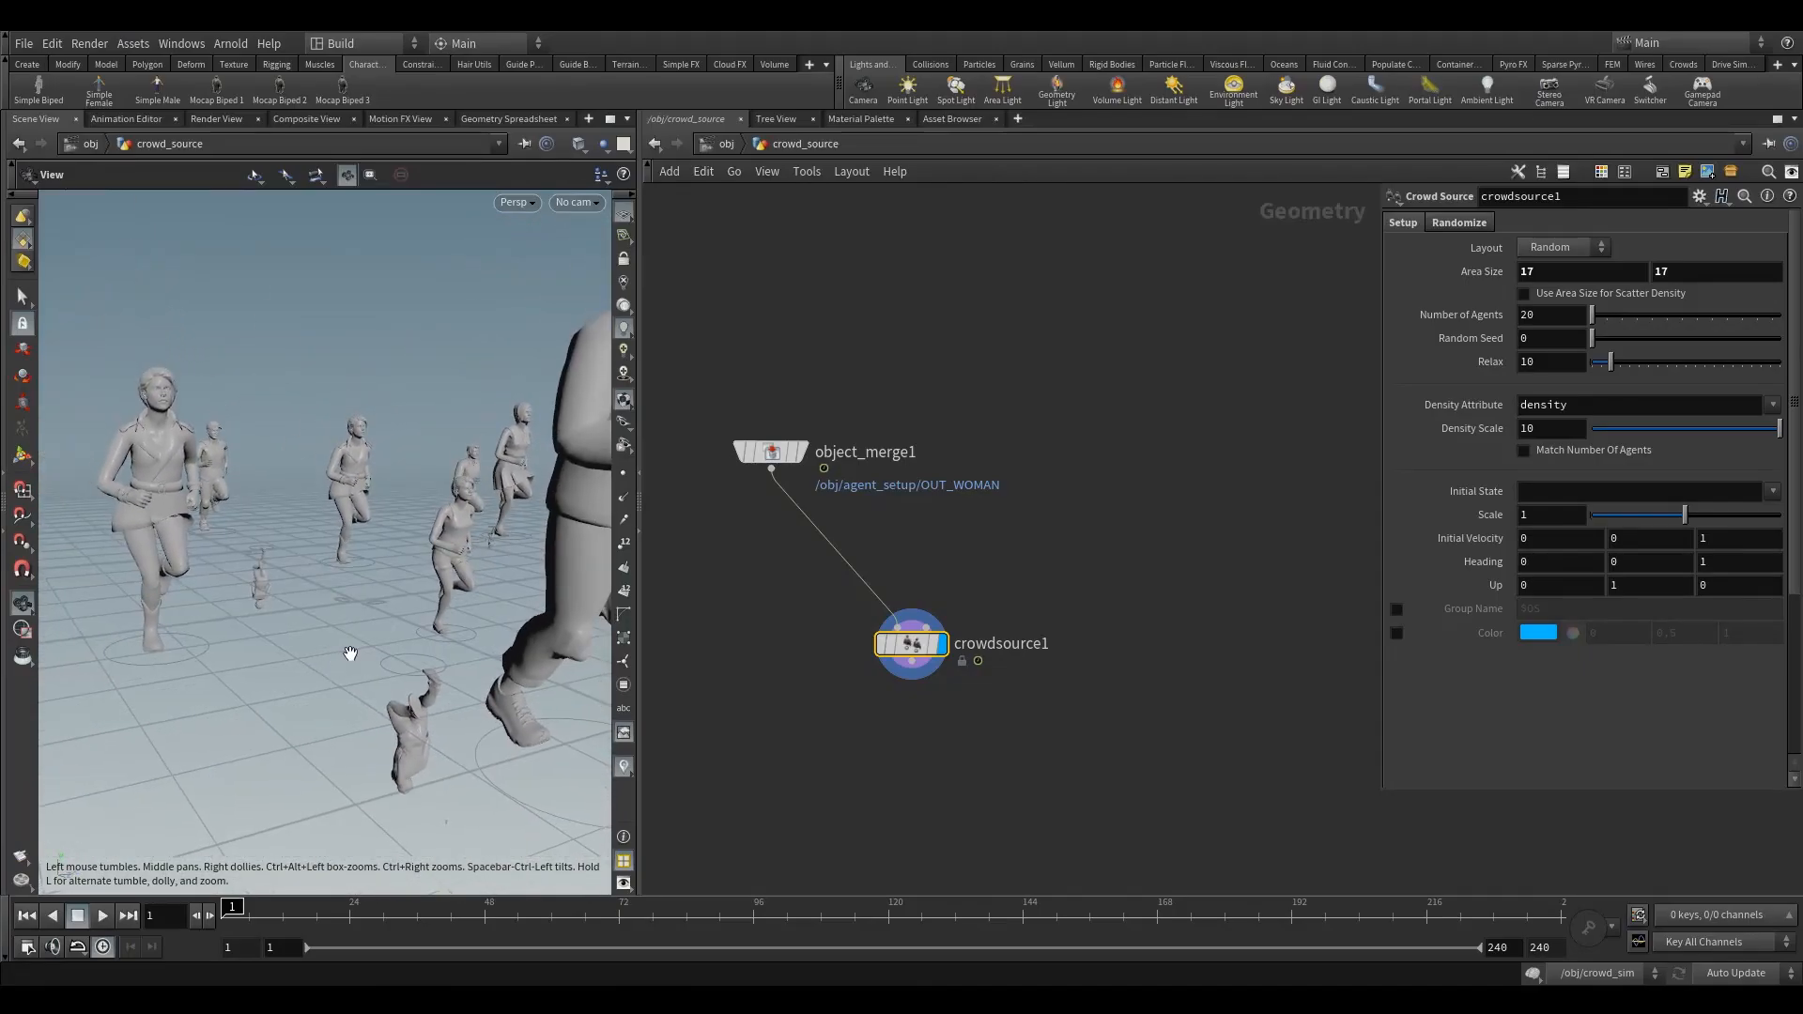
# Step: Set the Crowd Source's Randomize Scale Randomness to 0.05 and check the agents' sizes from the front
pyautogui.click(1458, 222)
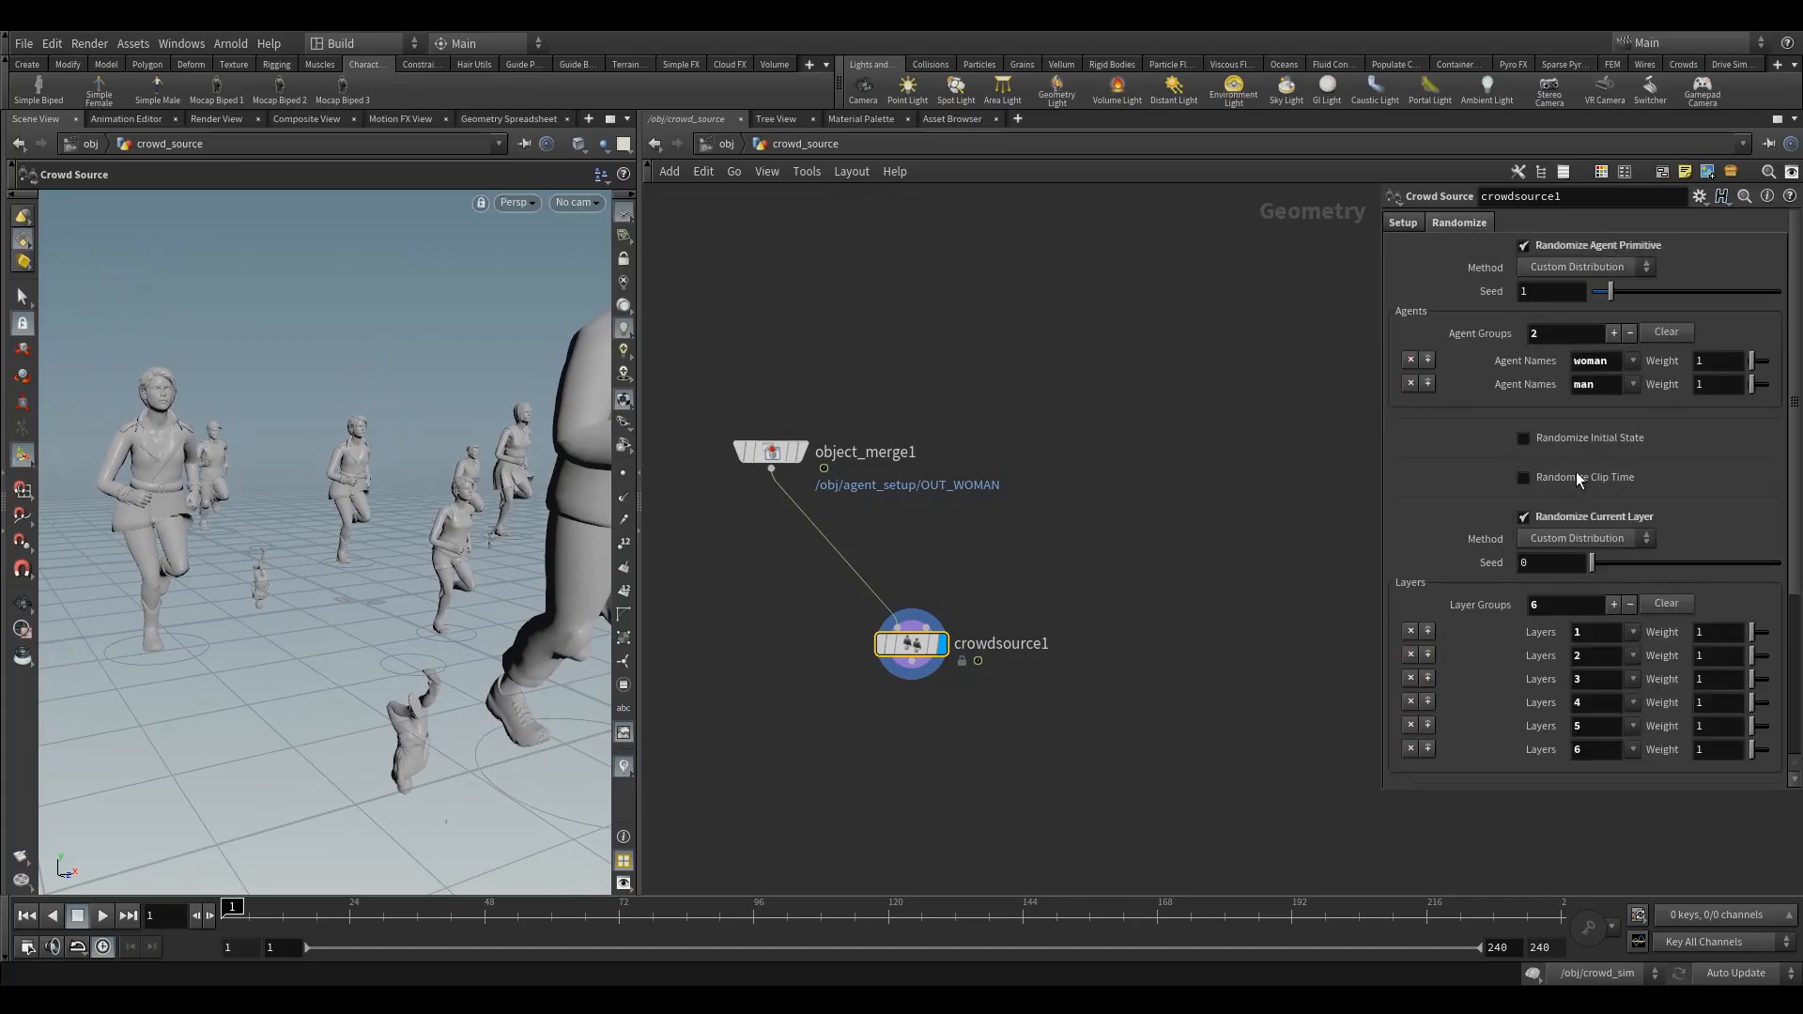
pyautogui.scroll(-3, 1559, 563)
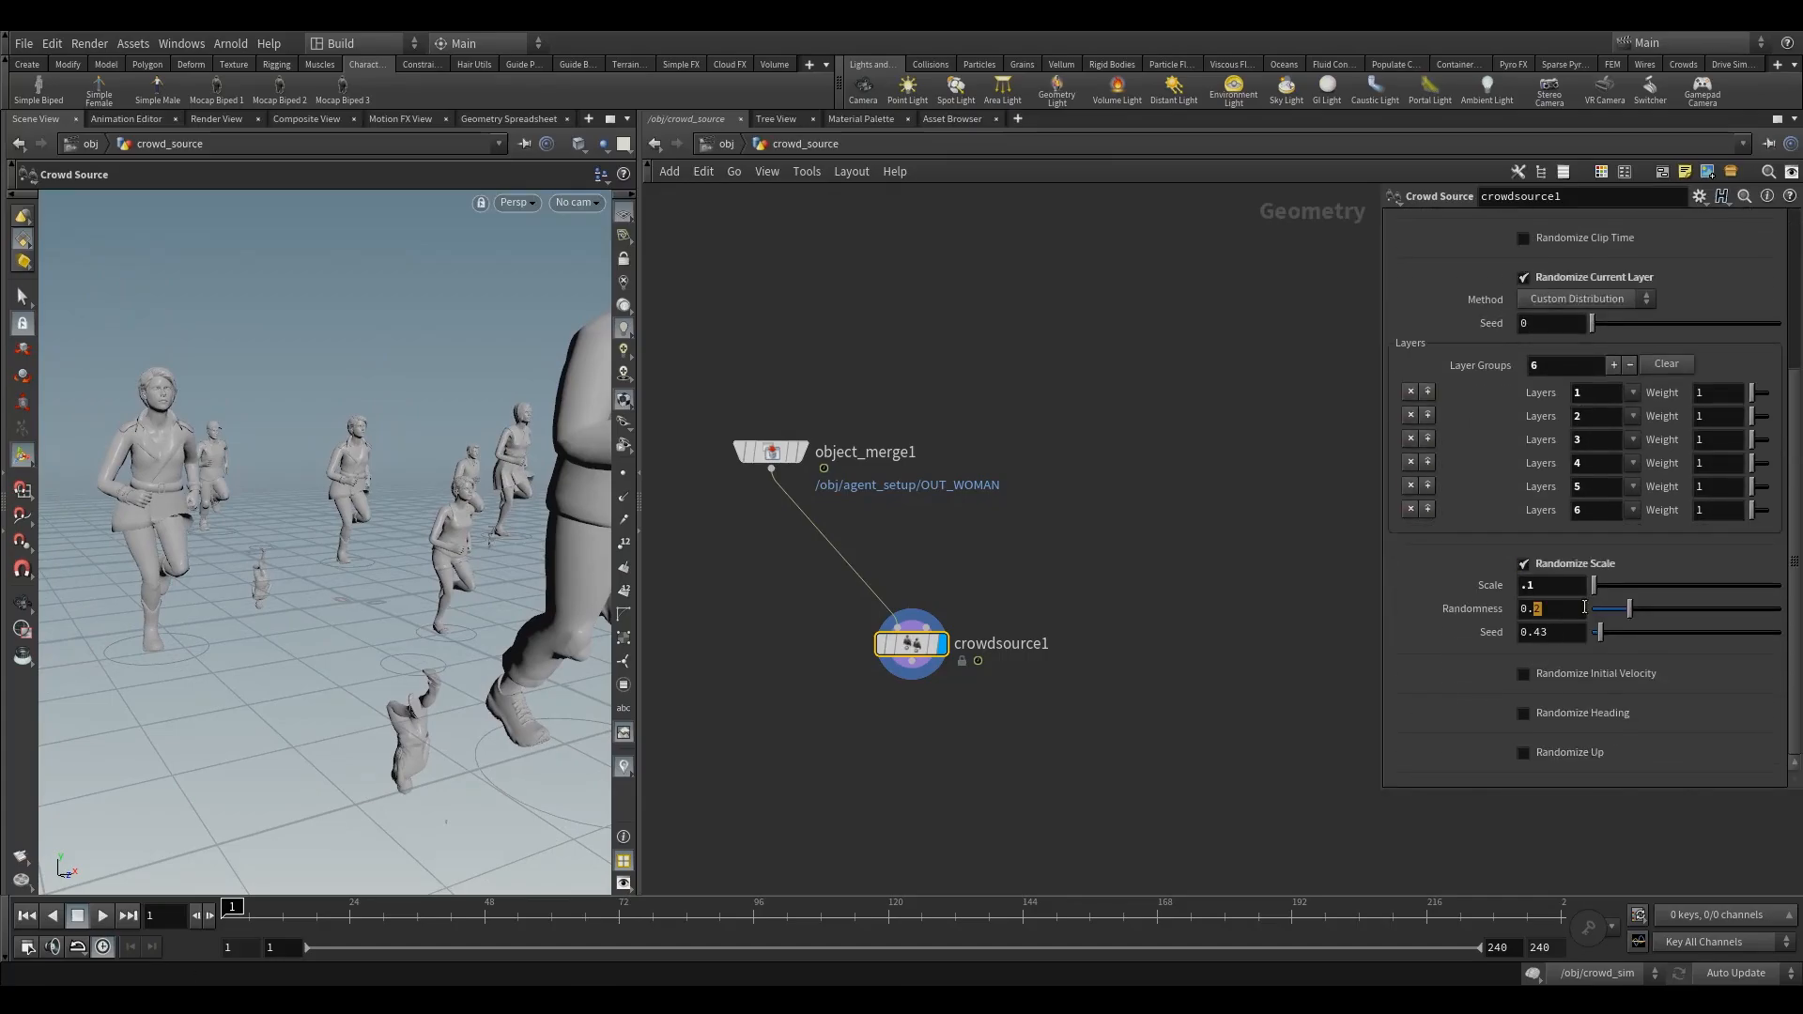
pyautogui.write('05')
pyautogui.press('Return')
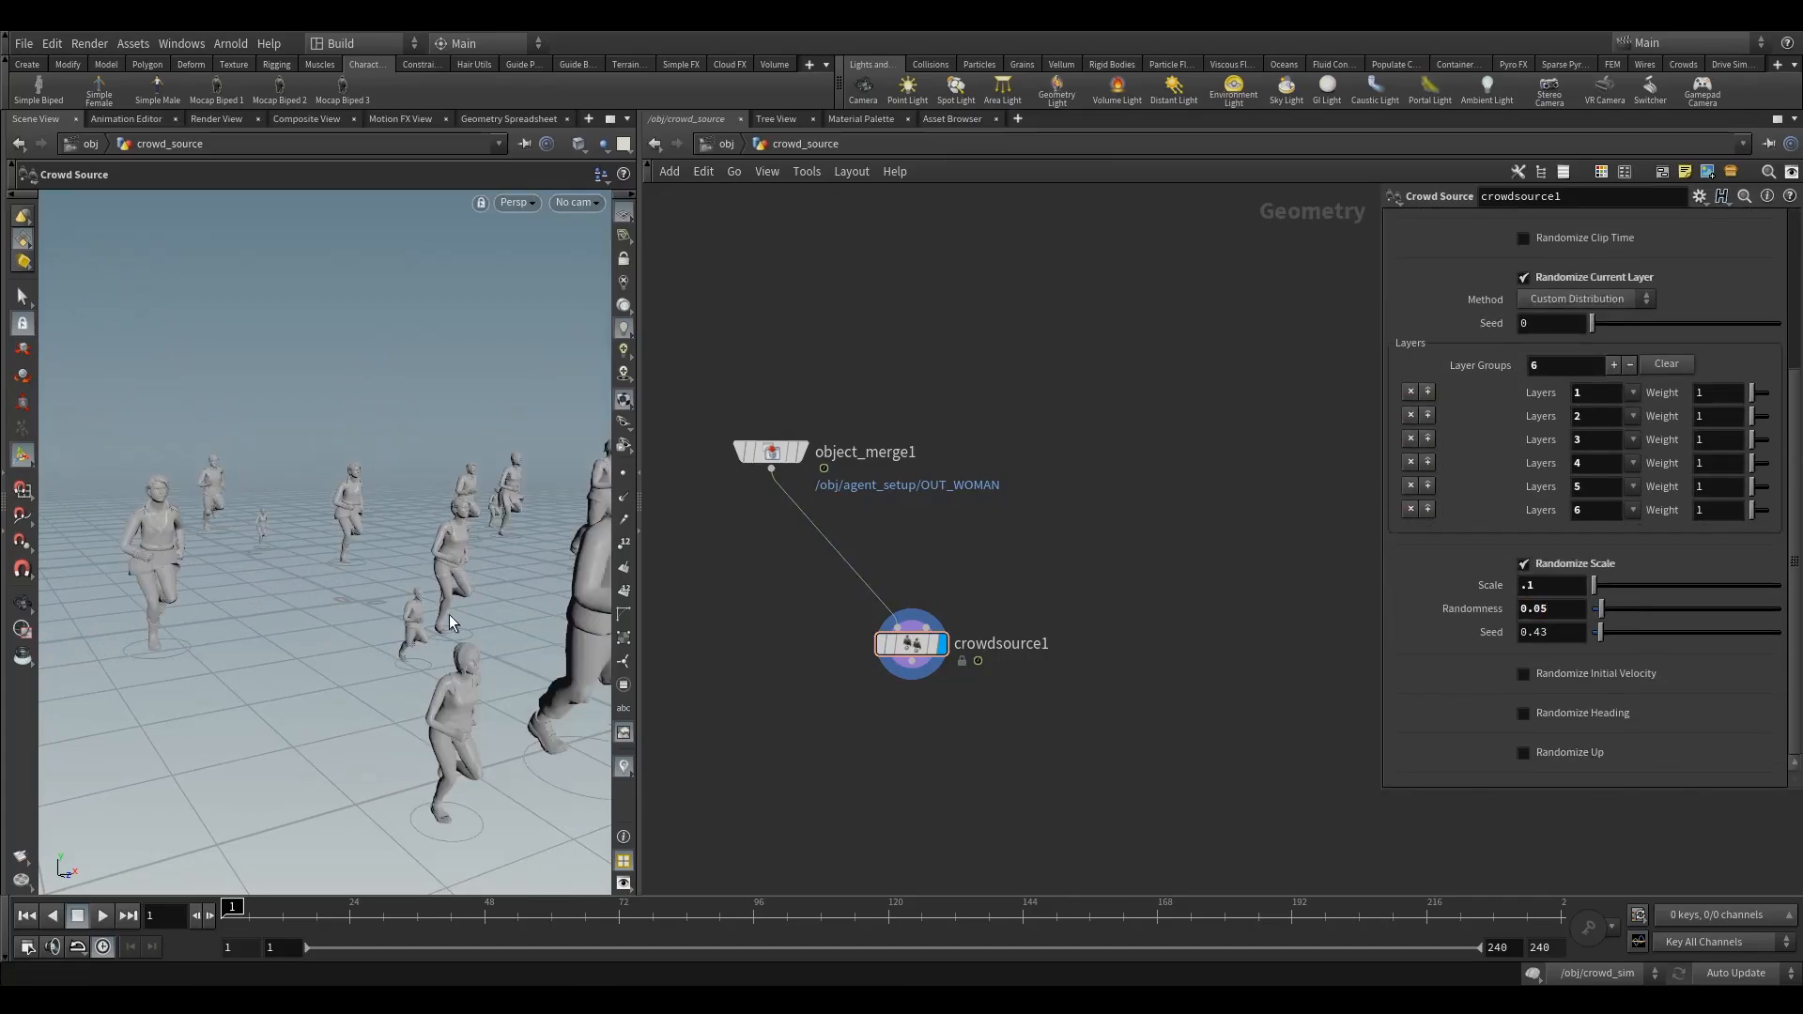
pyautogui.keyDown('alt'); pyautogui.moveTo(460, 601); pyautogui.dragTo(350, 575); pyautogui.keyUp('alt')
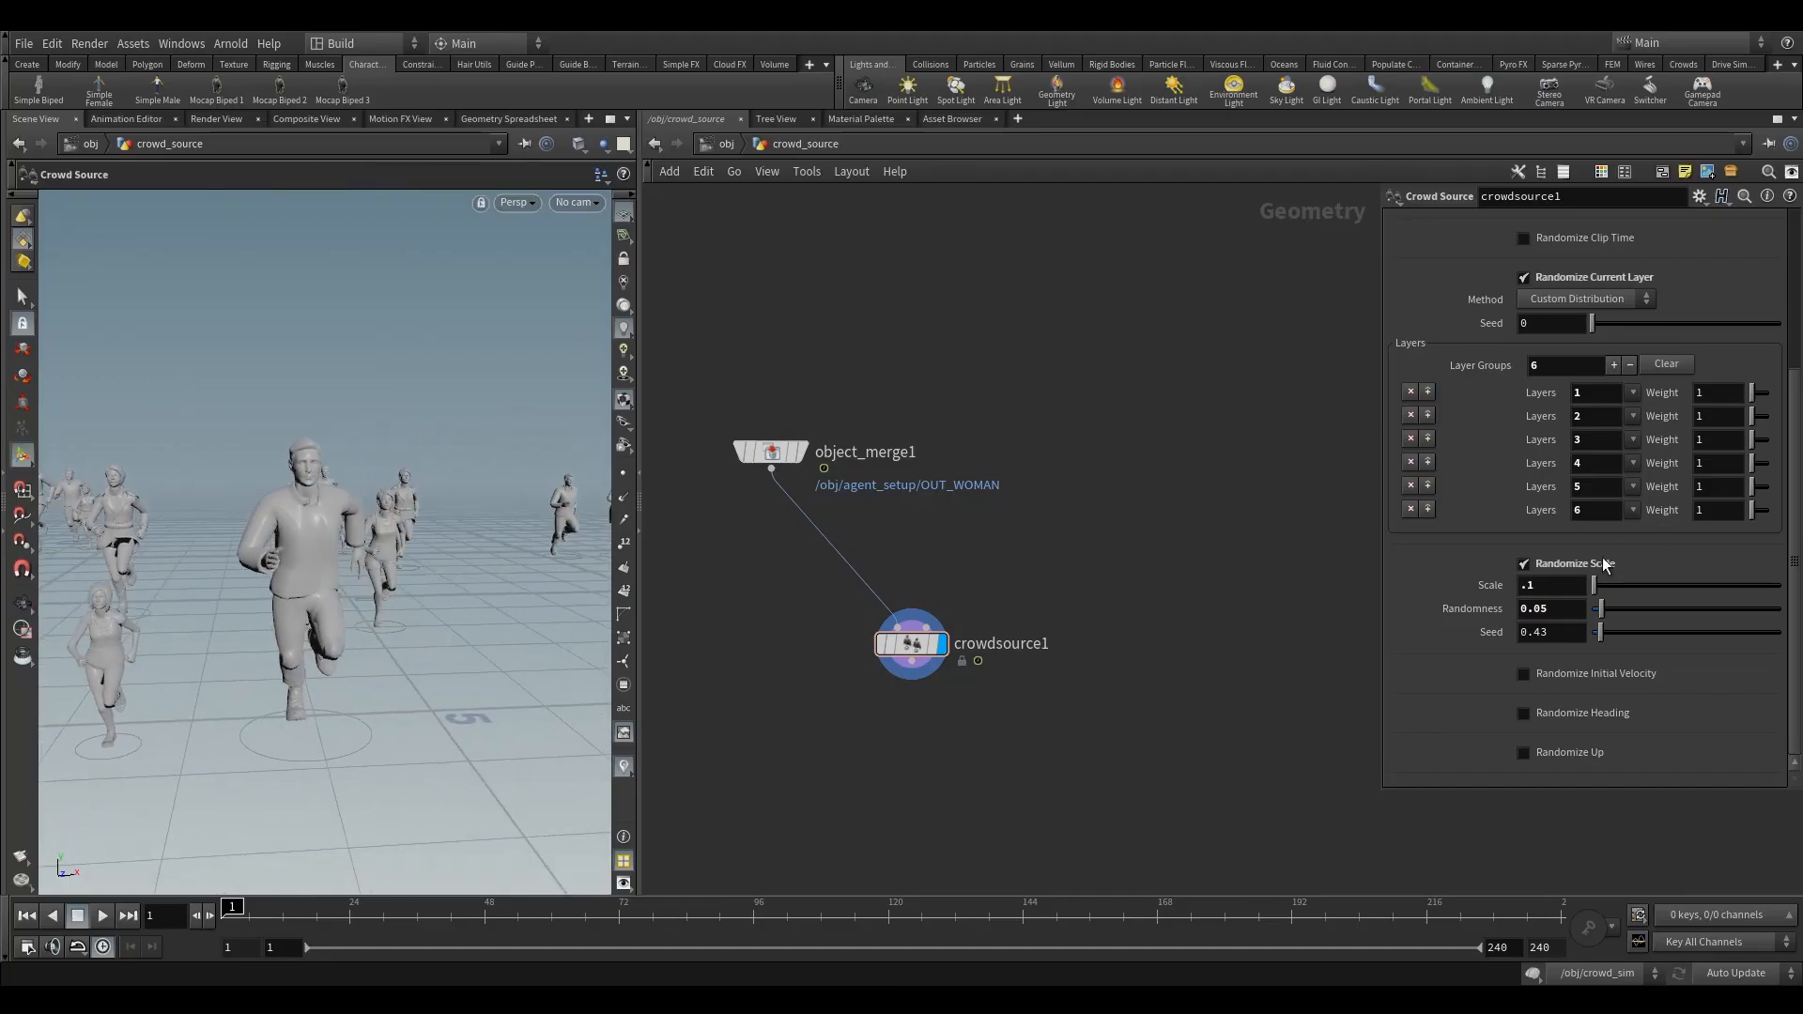
# Step: Lower the Randomize Scale Randomness to 0.005 and view the crowd from an angle
pyautogui.click(1542, 607)
pyautogui.press('Return')
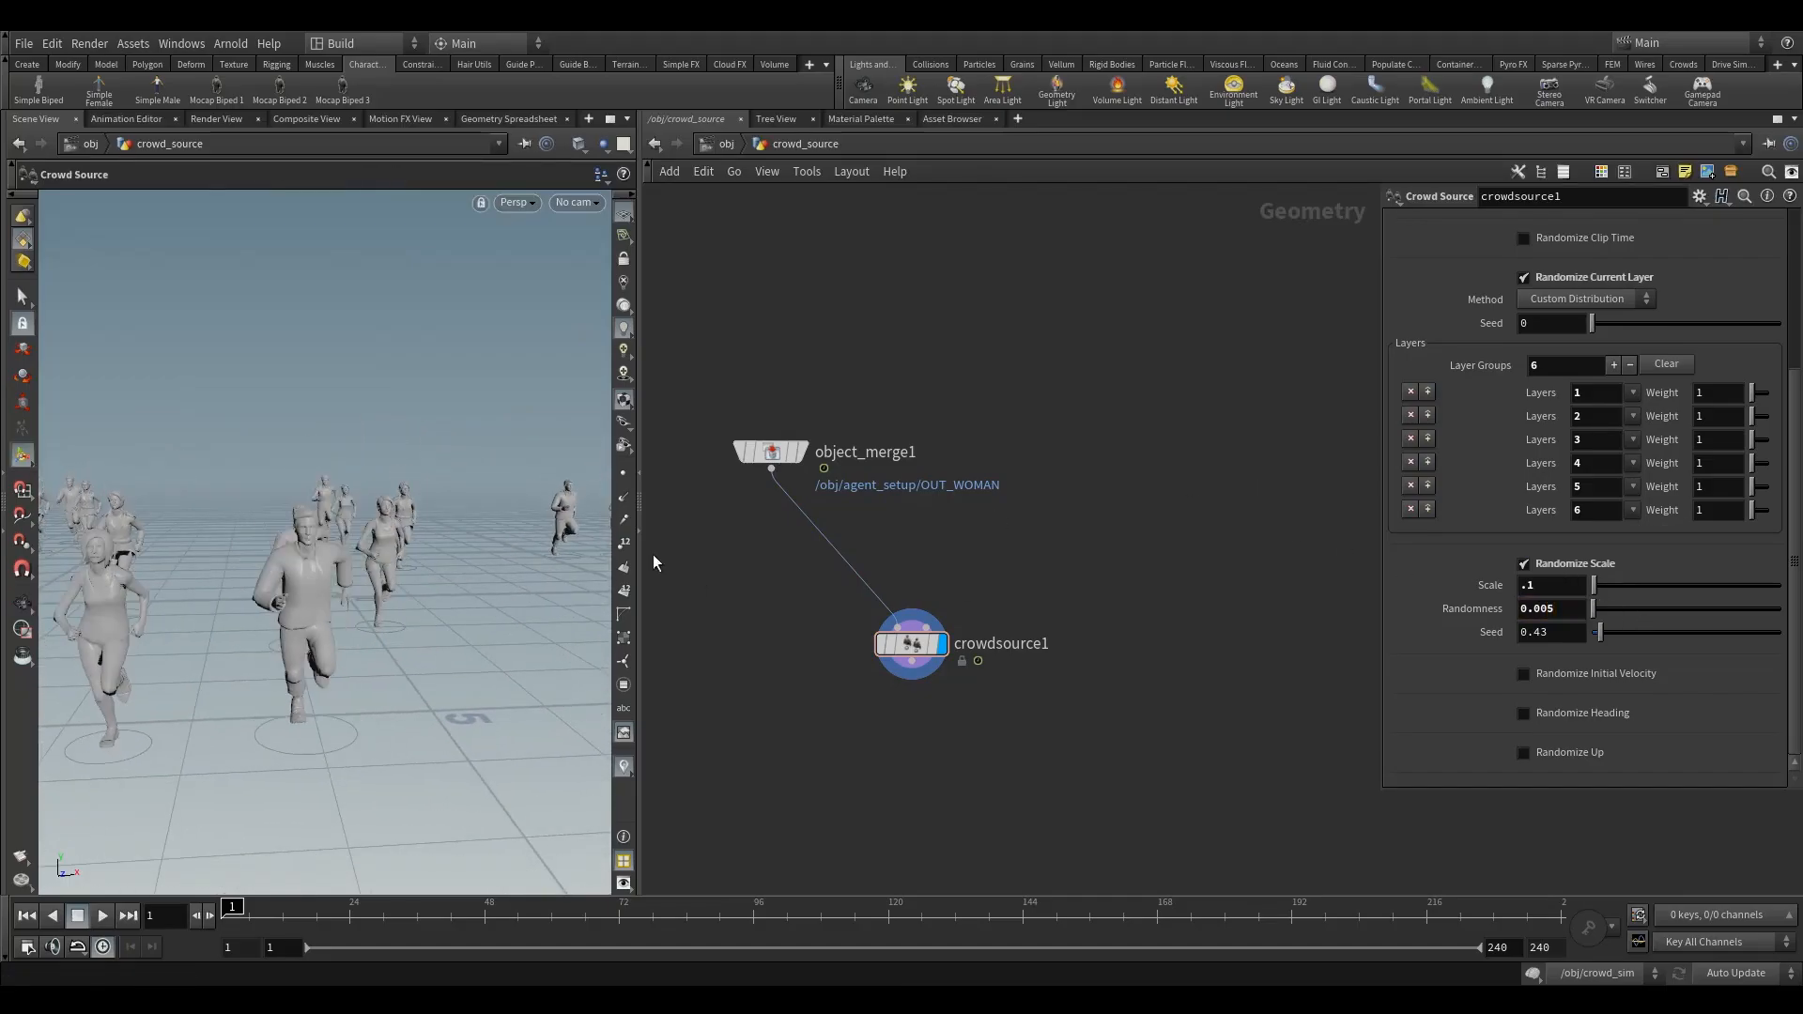
pyautogui.keyDown('alt'); pyautogui.moveTo(313, 593); pyautogui.dragTo(385, 618); pyautogui.keyUp('alt')
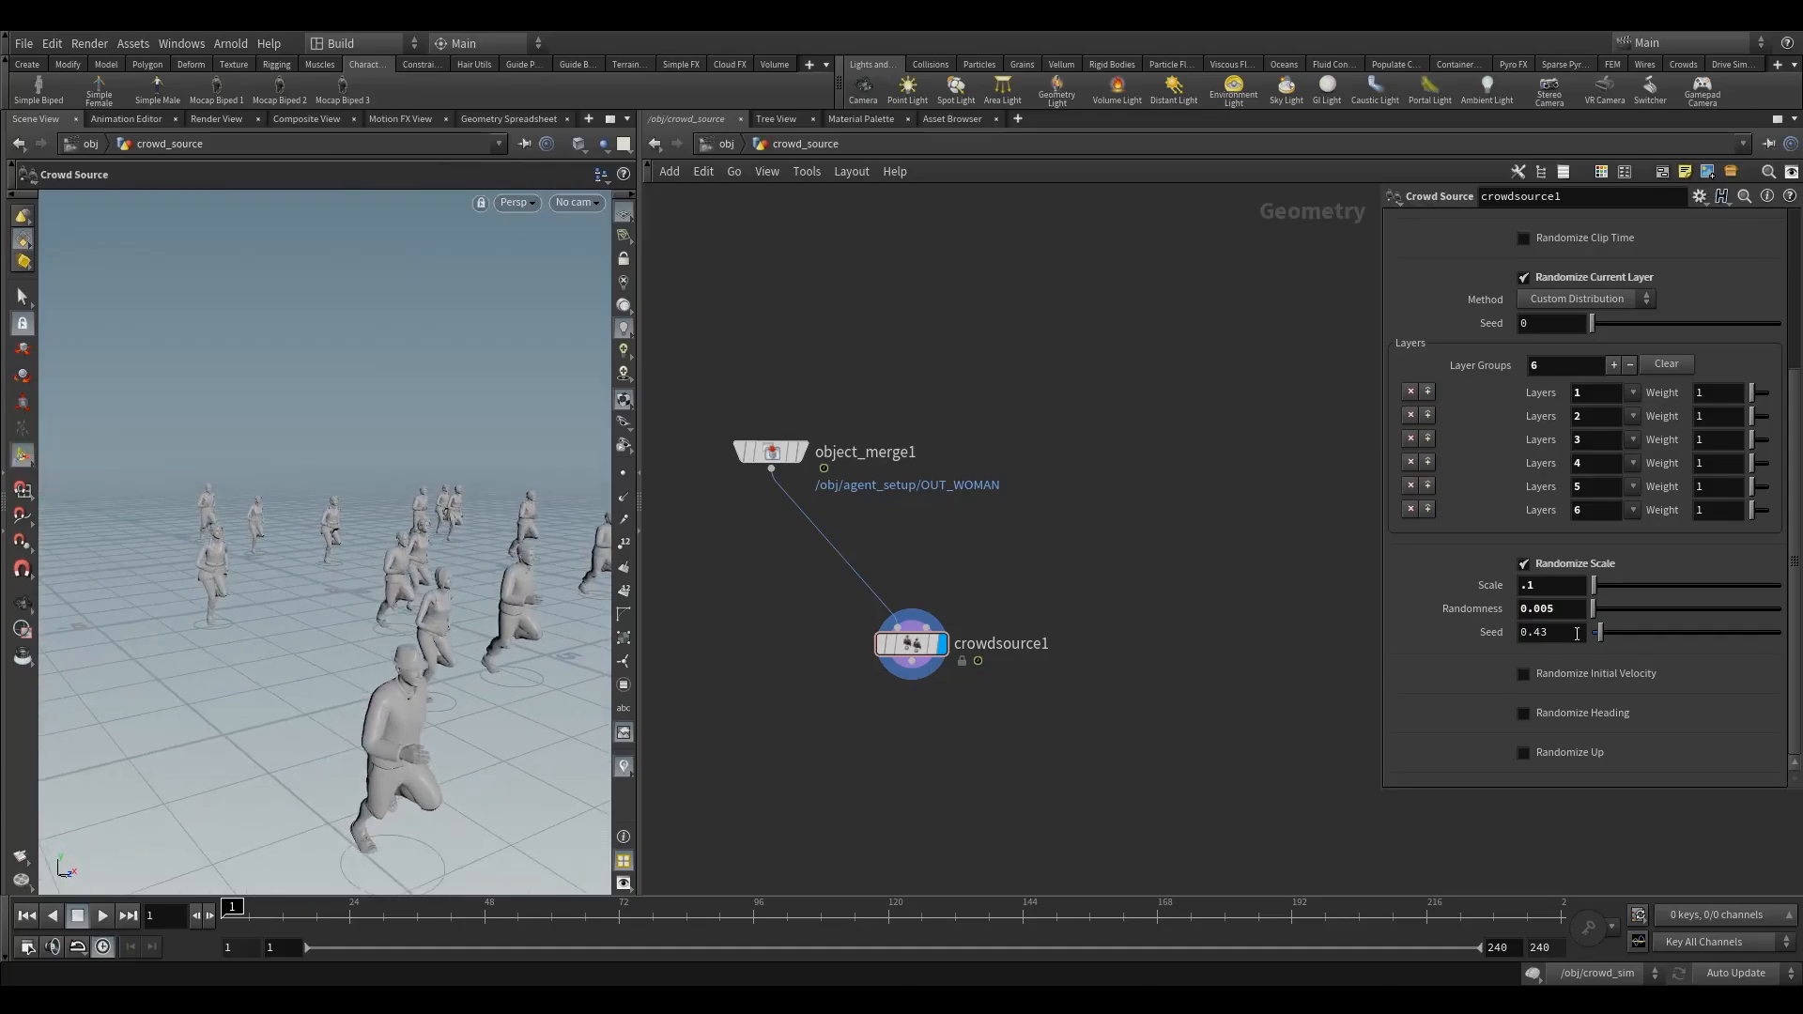
# Step: Set the Randomize Scale Randomness to 0 to compare the agents without size variation
pyautogui.moveTo(1595, 614); pyautogui.dragTo(1573, 615)
pyautogui.keyDown('alt'); pyautogui.moveTo(484, 601); pyautogui.dragTo(454, 729); pyautogui.keyUp('alt')
pyautogui.moveTo(560, 674); pyautogui.dragTo(273, 554)
pyautogui.press('Return')
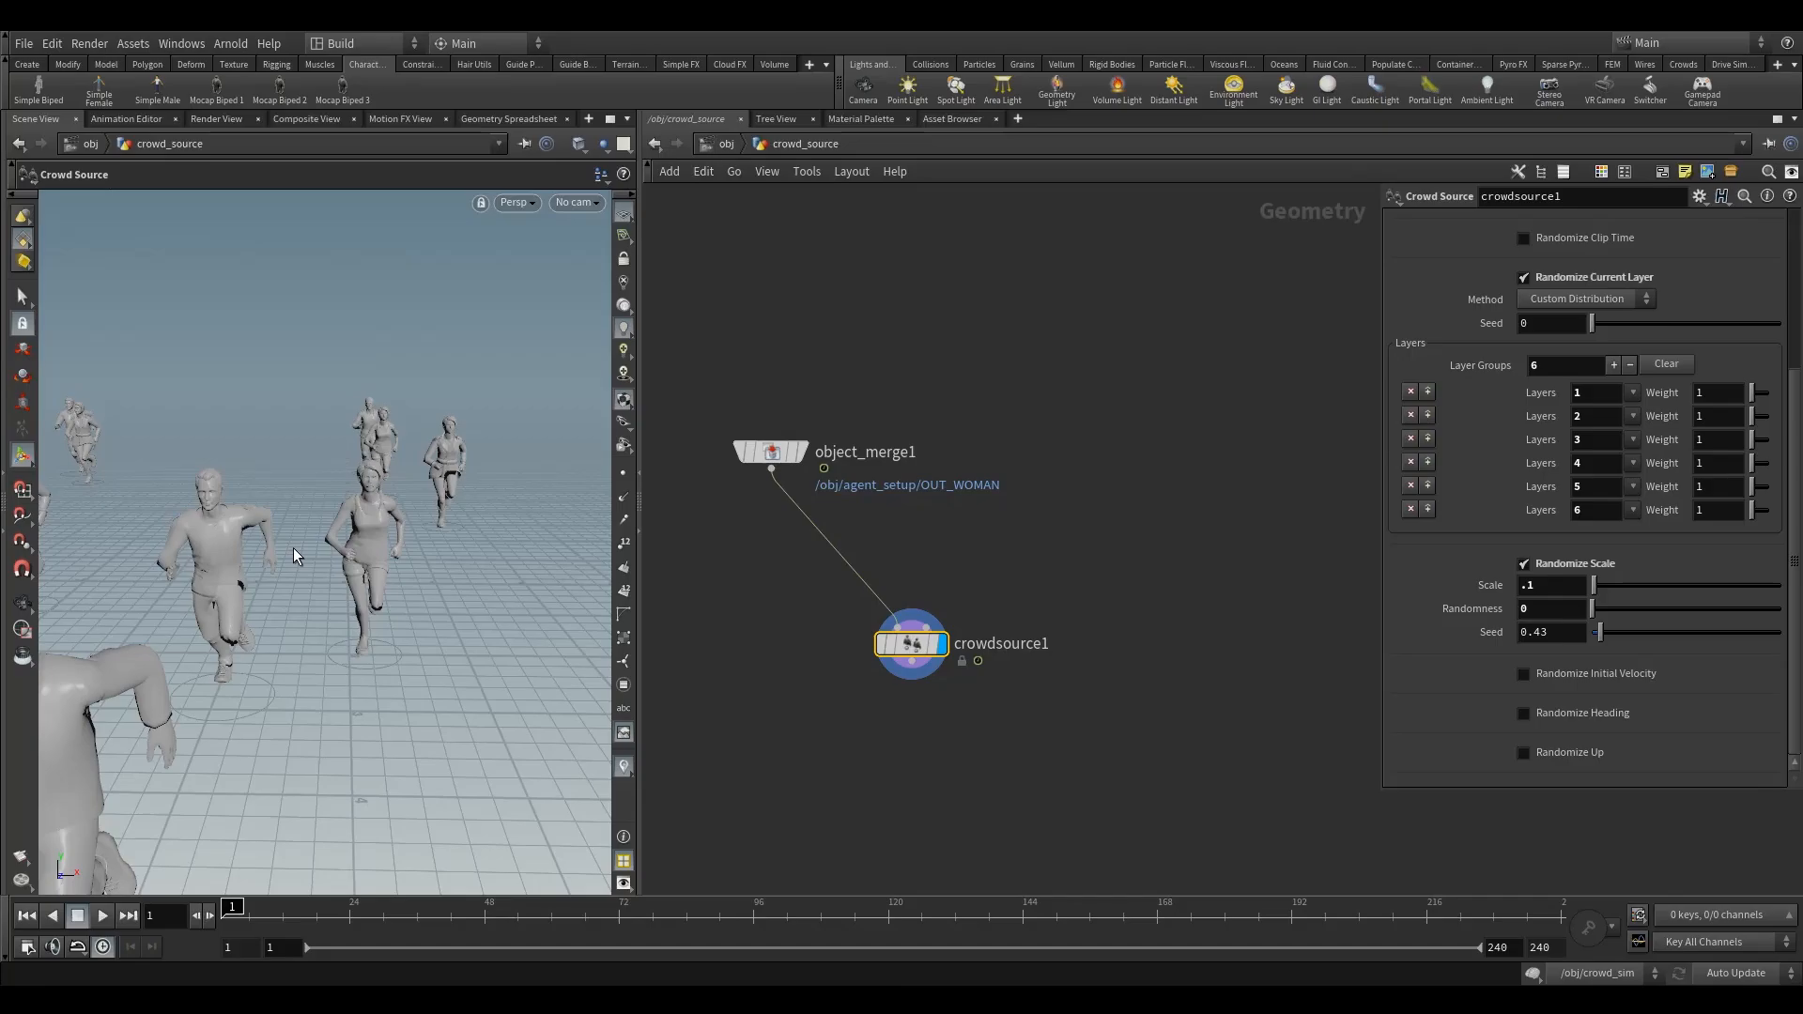
# Step: Restore the Randomize Scale Randomness to .005 and check the subtle height variation of the running agents
pyautogui.click(1535, 607)
pyautogui.write('.005')
pyautogui.press('Return')
pyautogui.press('Escape')
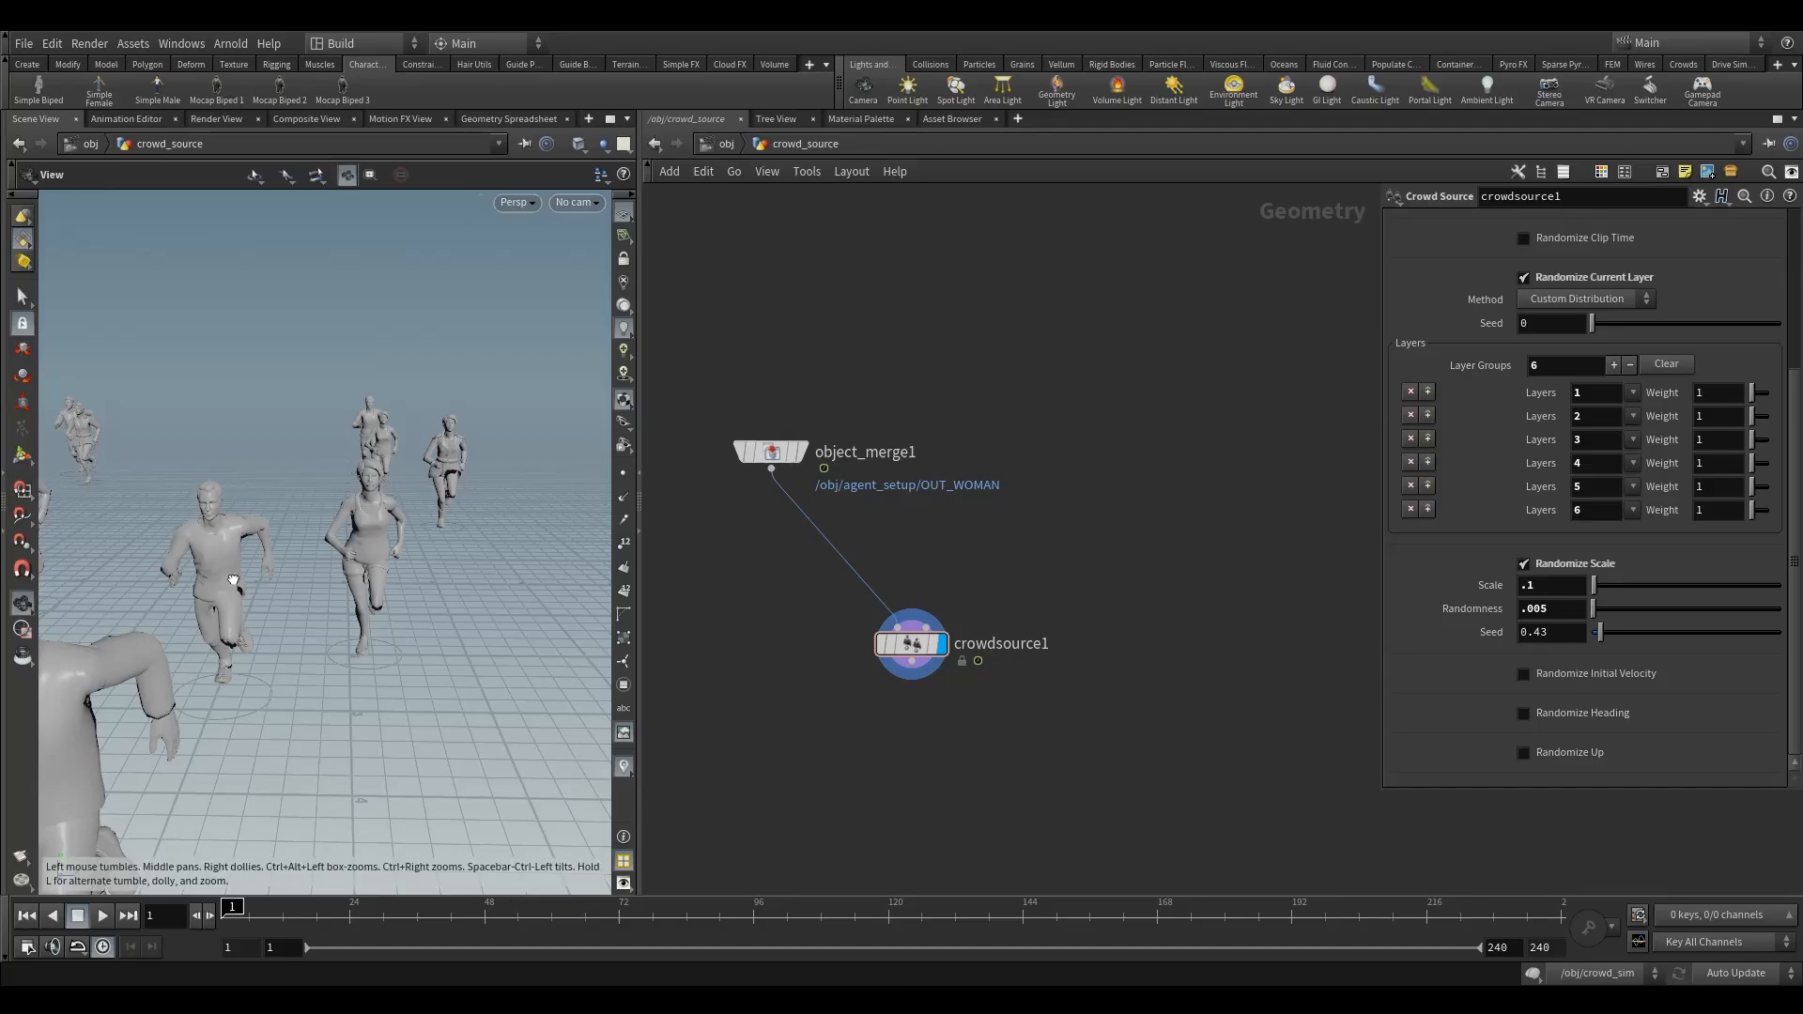
pyautogui.moveTo(185, 604); pyautogui.dragTo(210, 563)
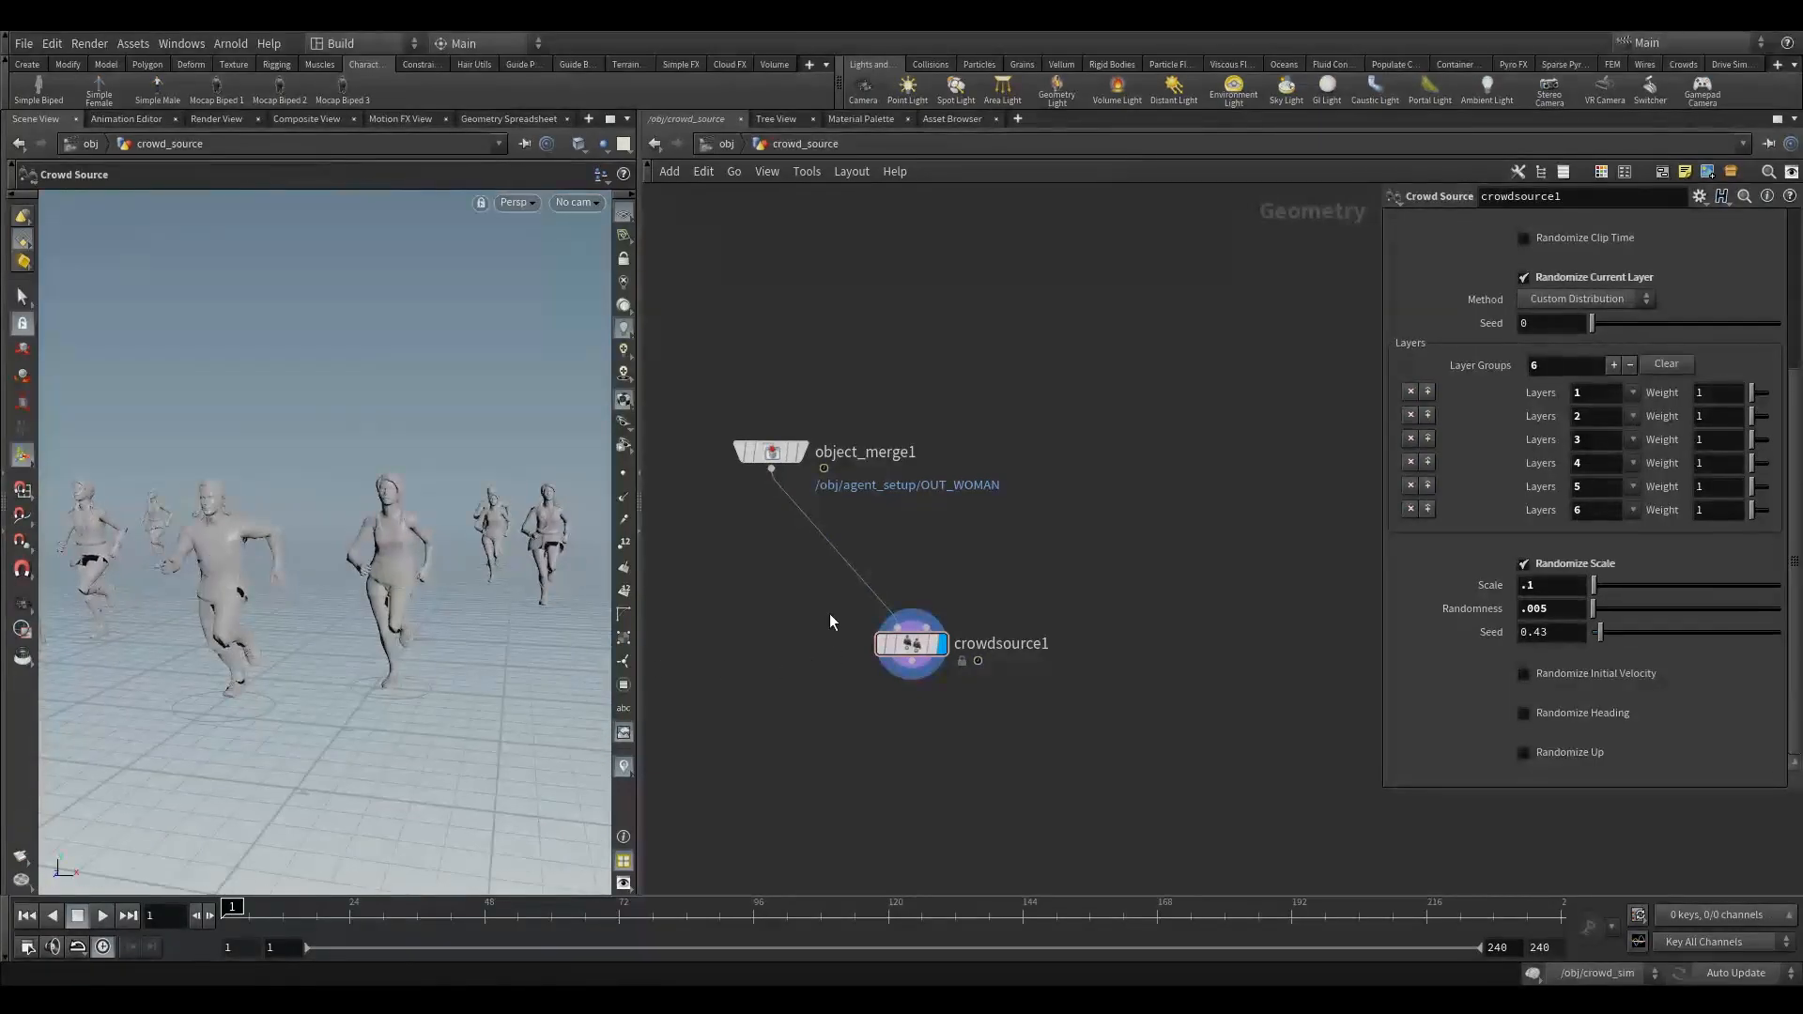
pyautogui.click(909, 645)
pyautogui.keyDown('alt'); pyautogui.moveTo(254, 634); pyautogui.dragTo(551, 601); pyautogui.keyUp('alt')
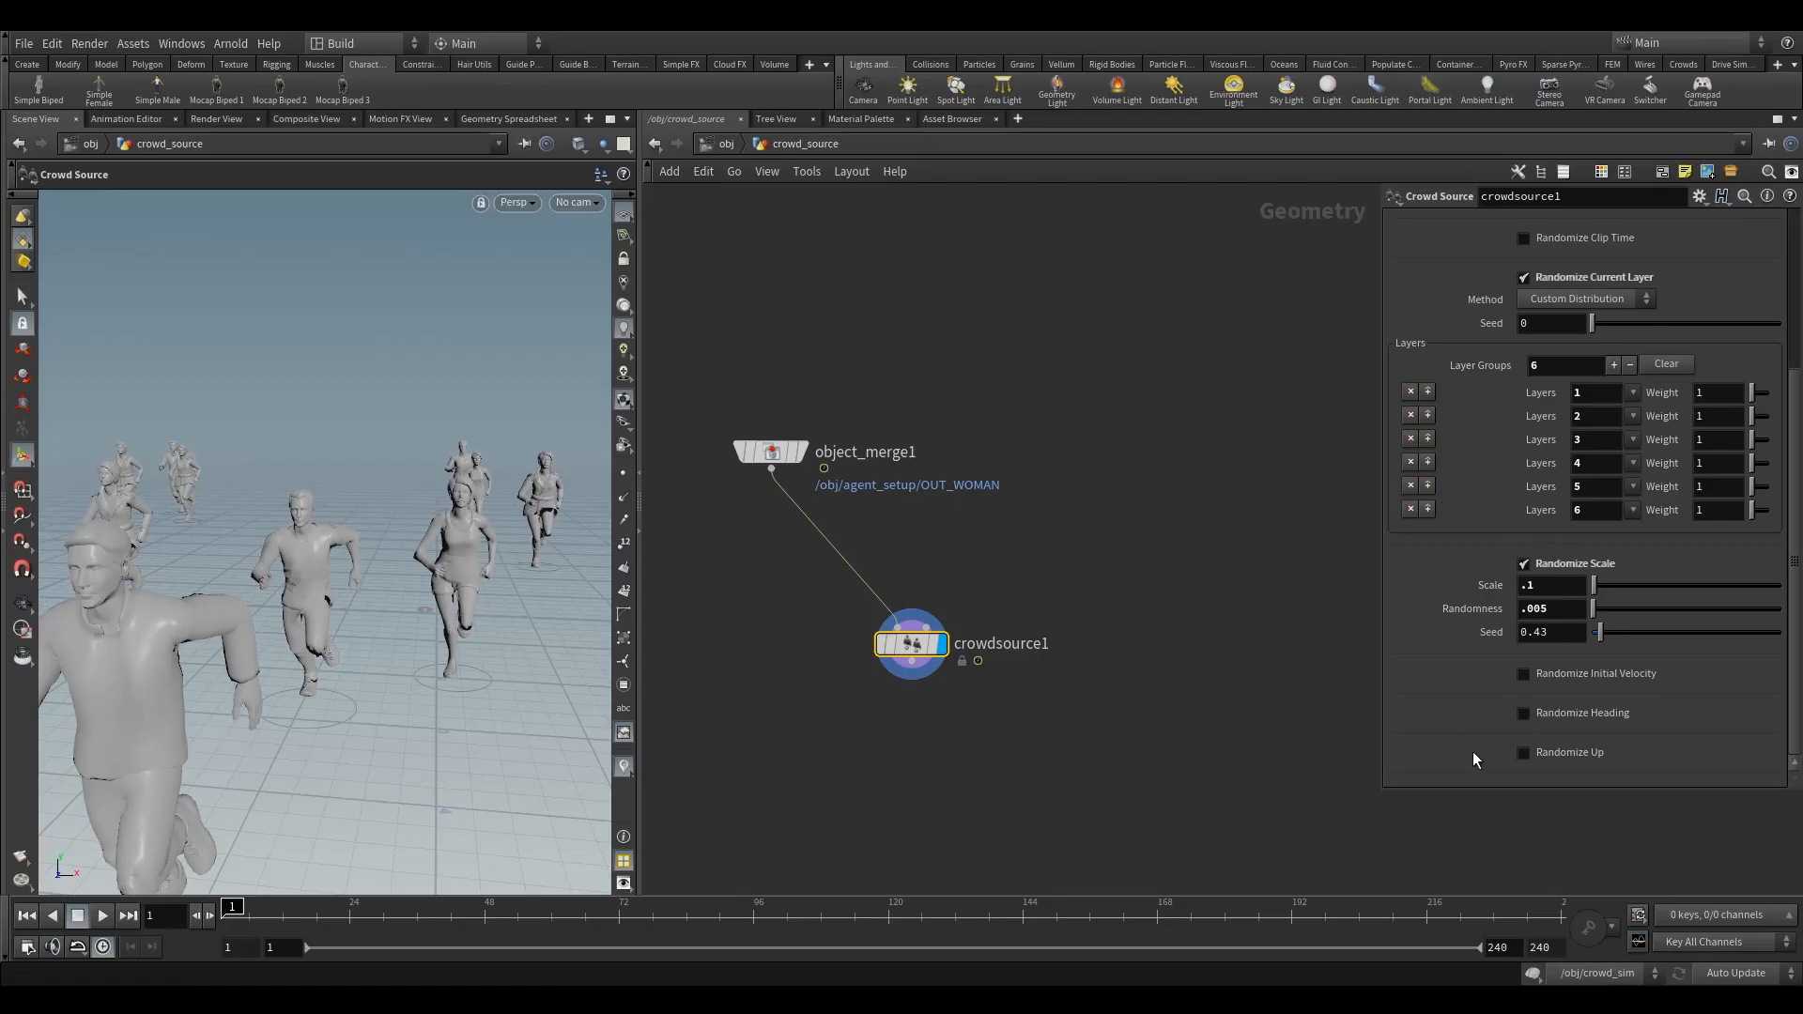
# Step: Enable Randomize Initial State on the Crowd Source and check the states available for its state group
pyautogui.scroll(5, 1612, 719)
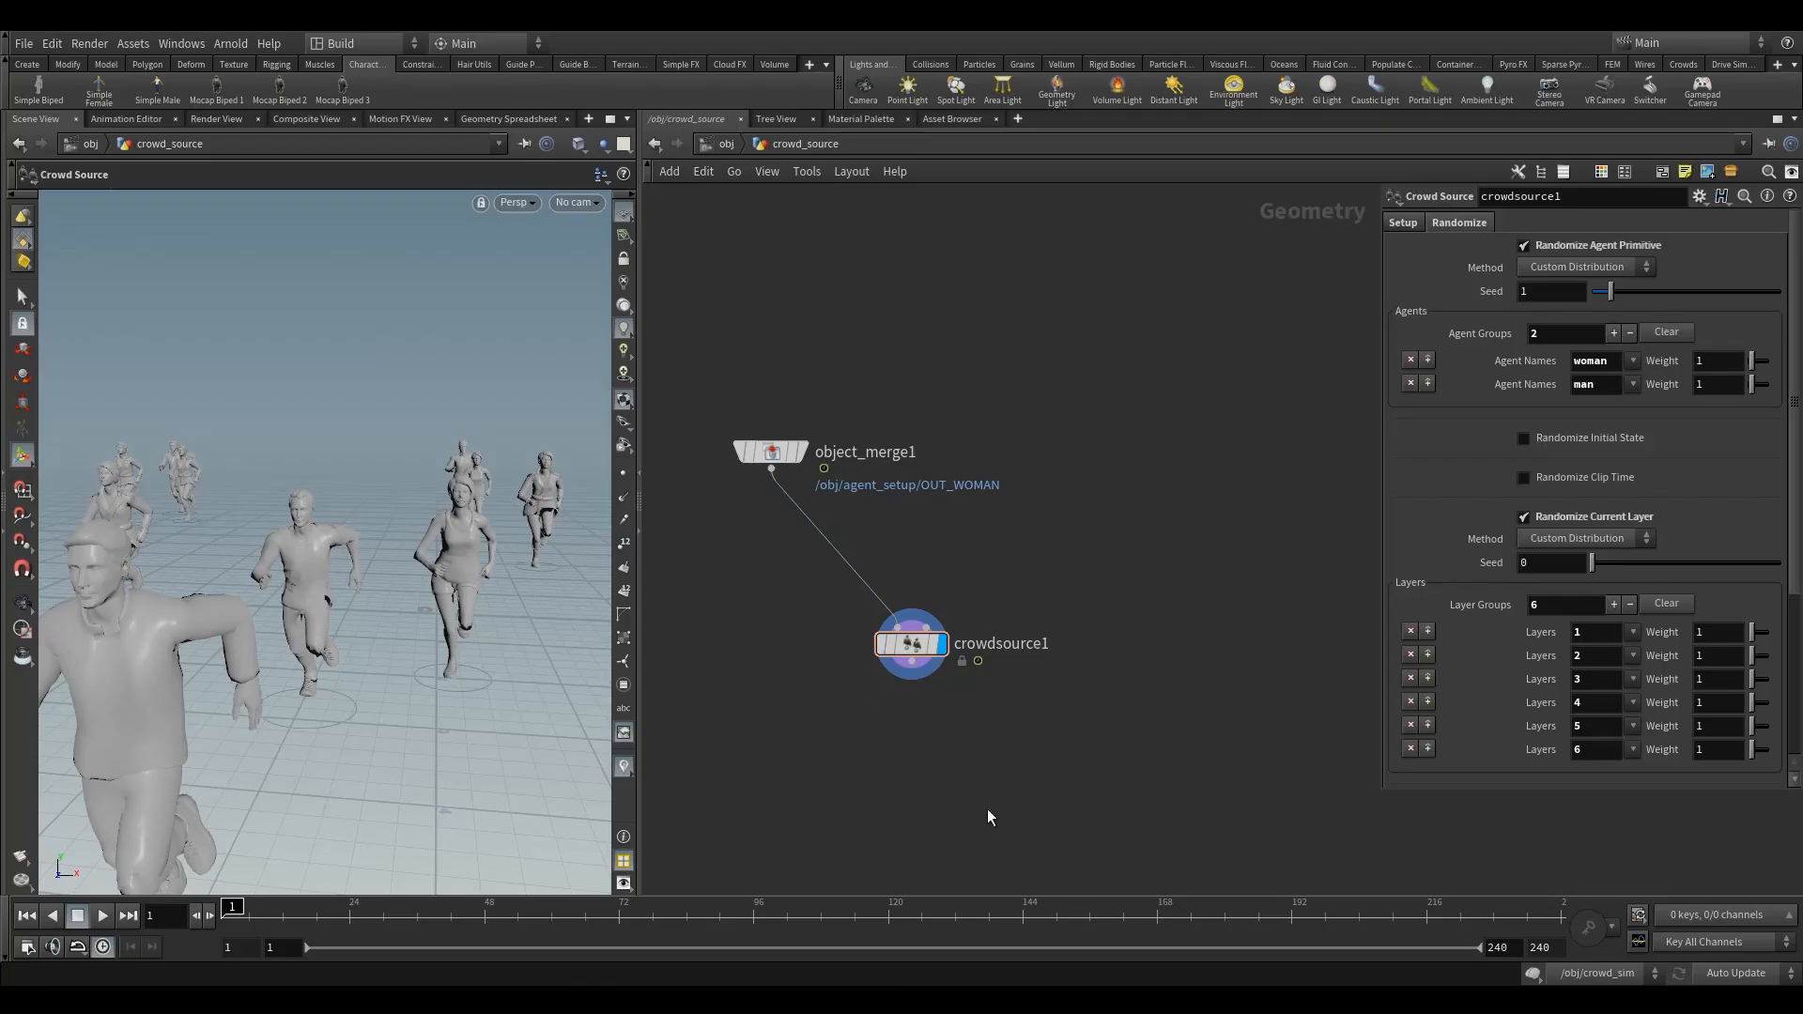
pyautogui.moveTo(988, 817); pyautogui.dragTo(988, 675, button='middle')
pyautogui.click(1560, 440)
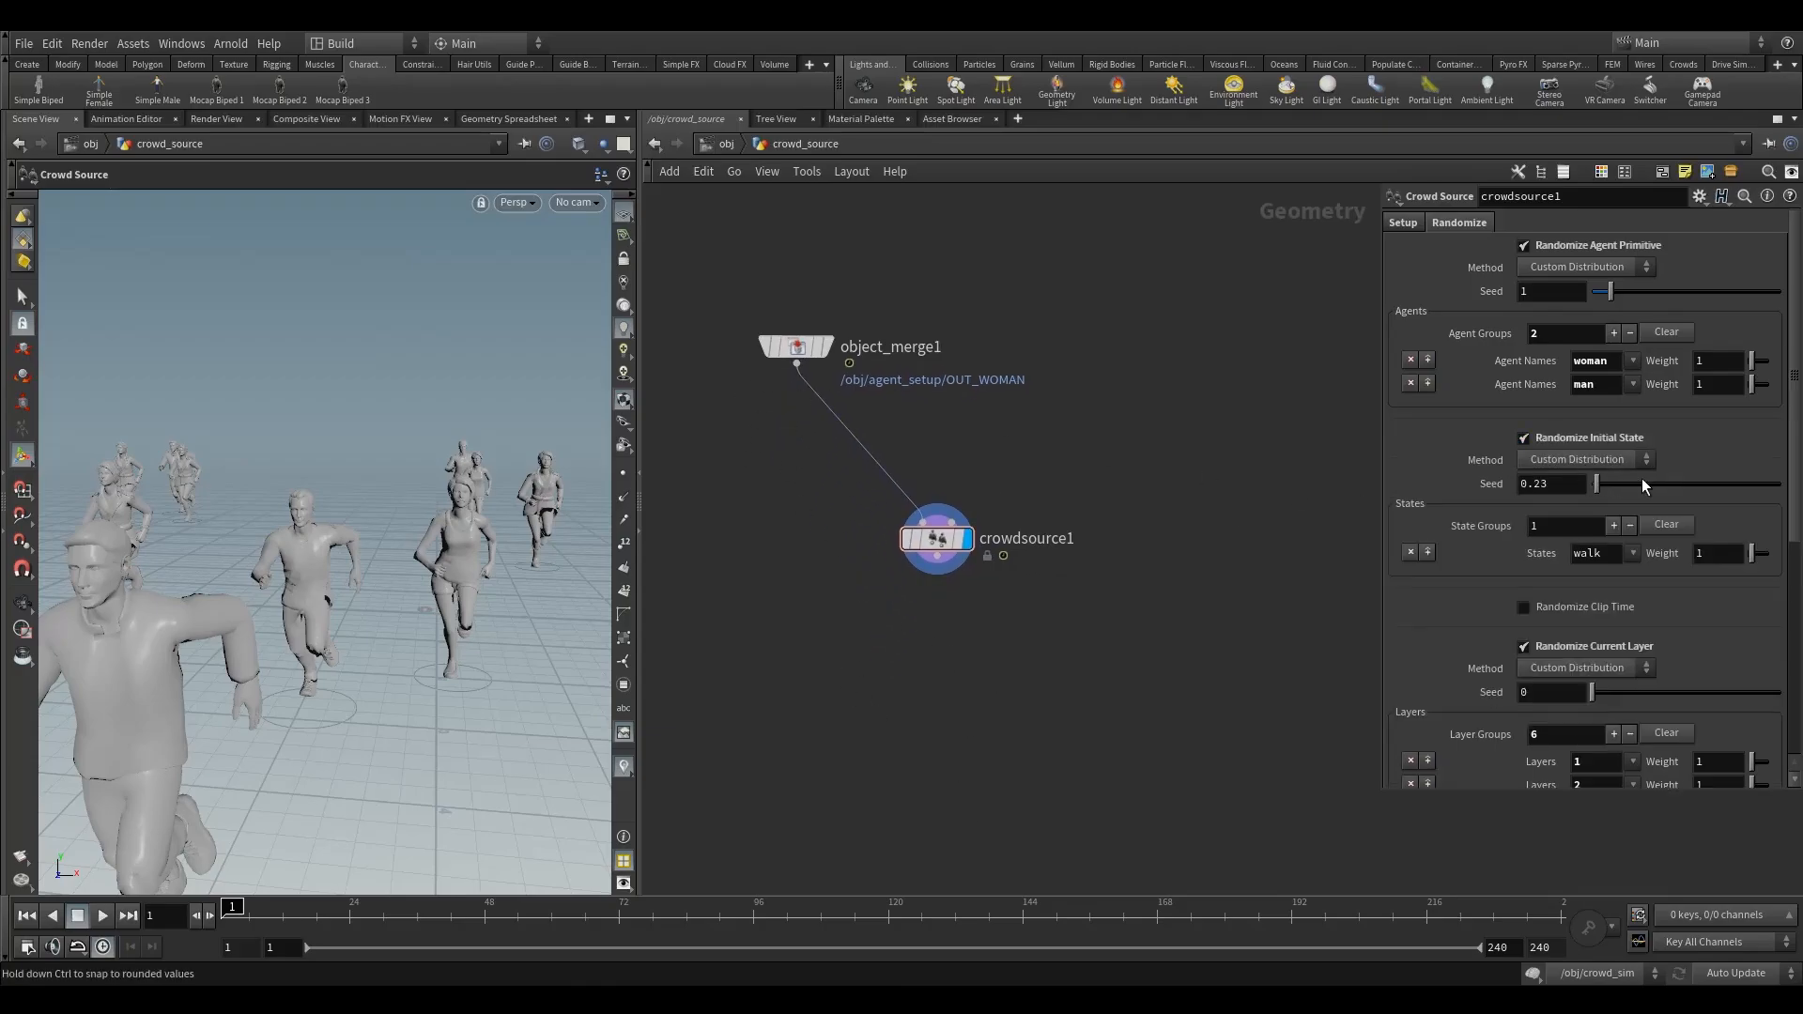
pyautogui.click(1634, 553)
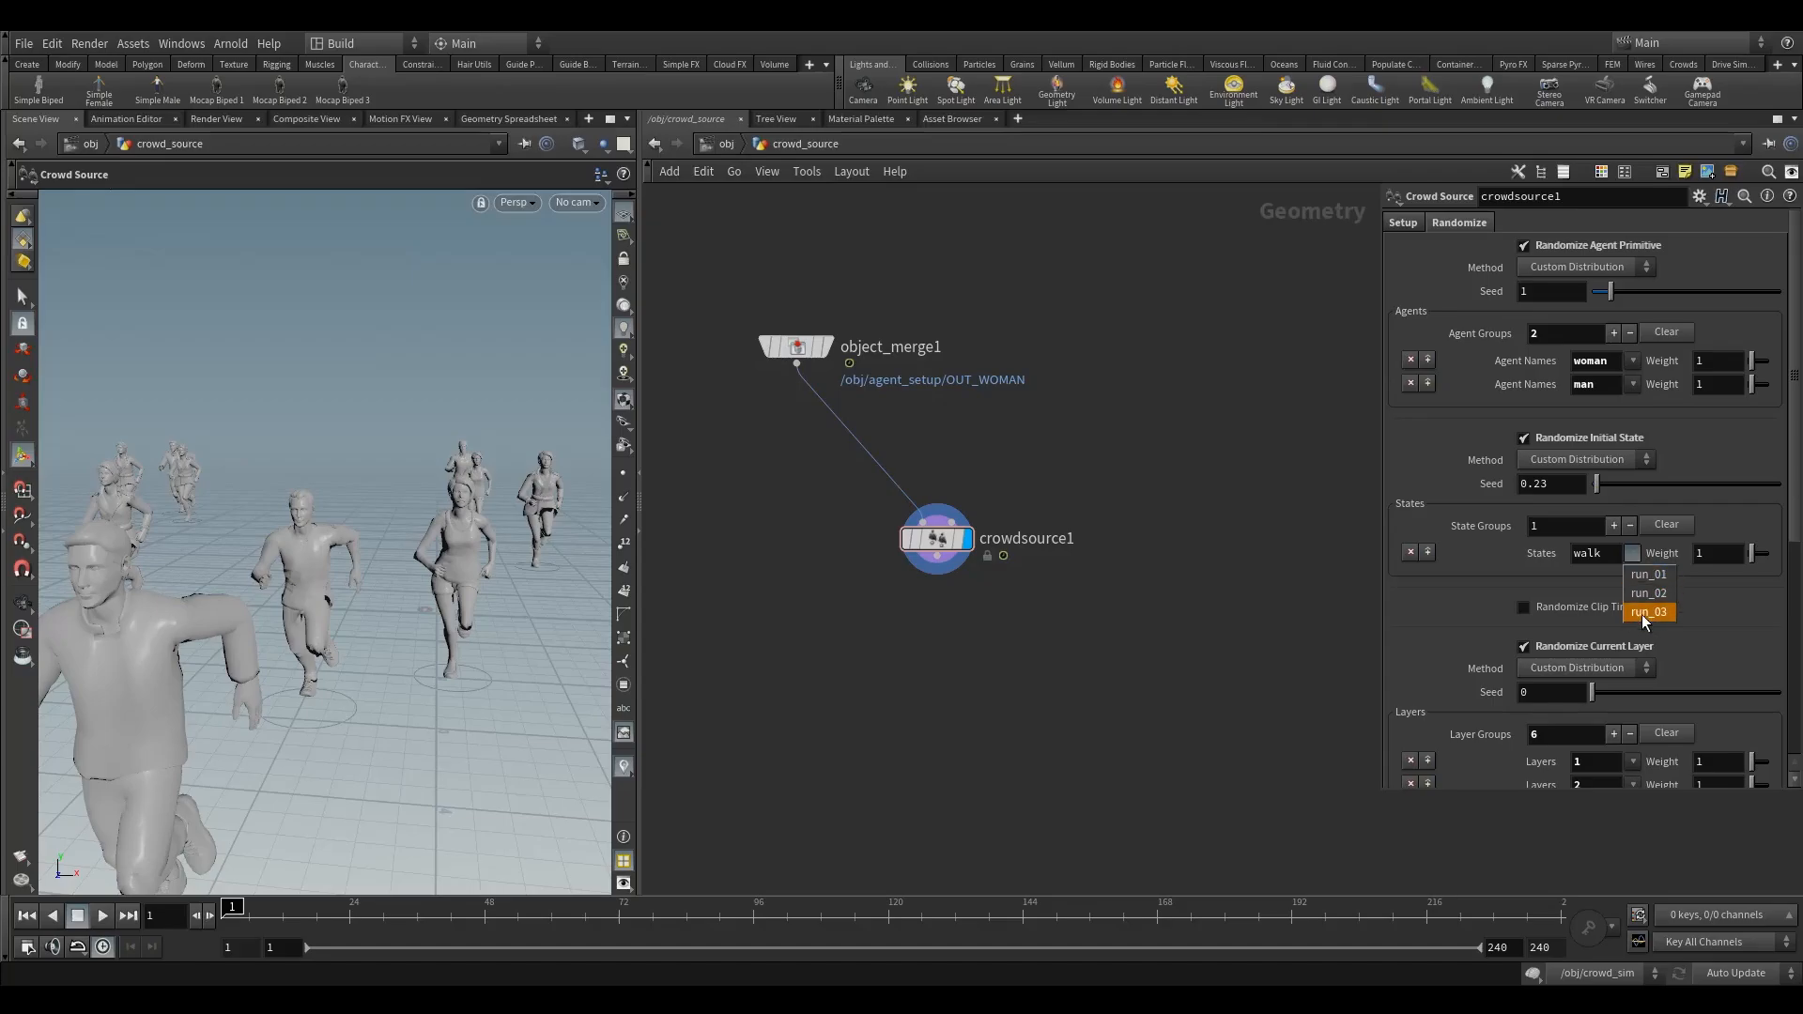
pyautogui.click(1535, 559)
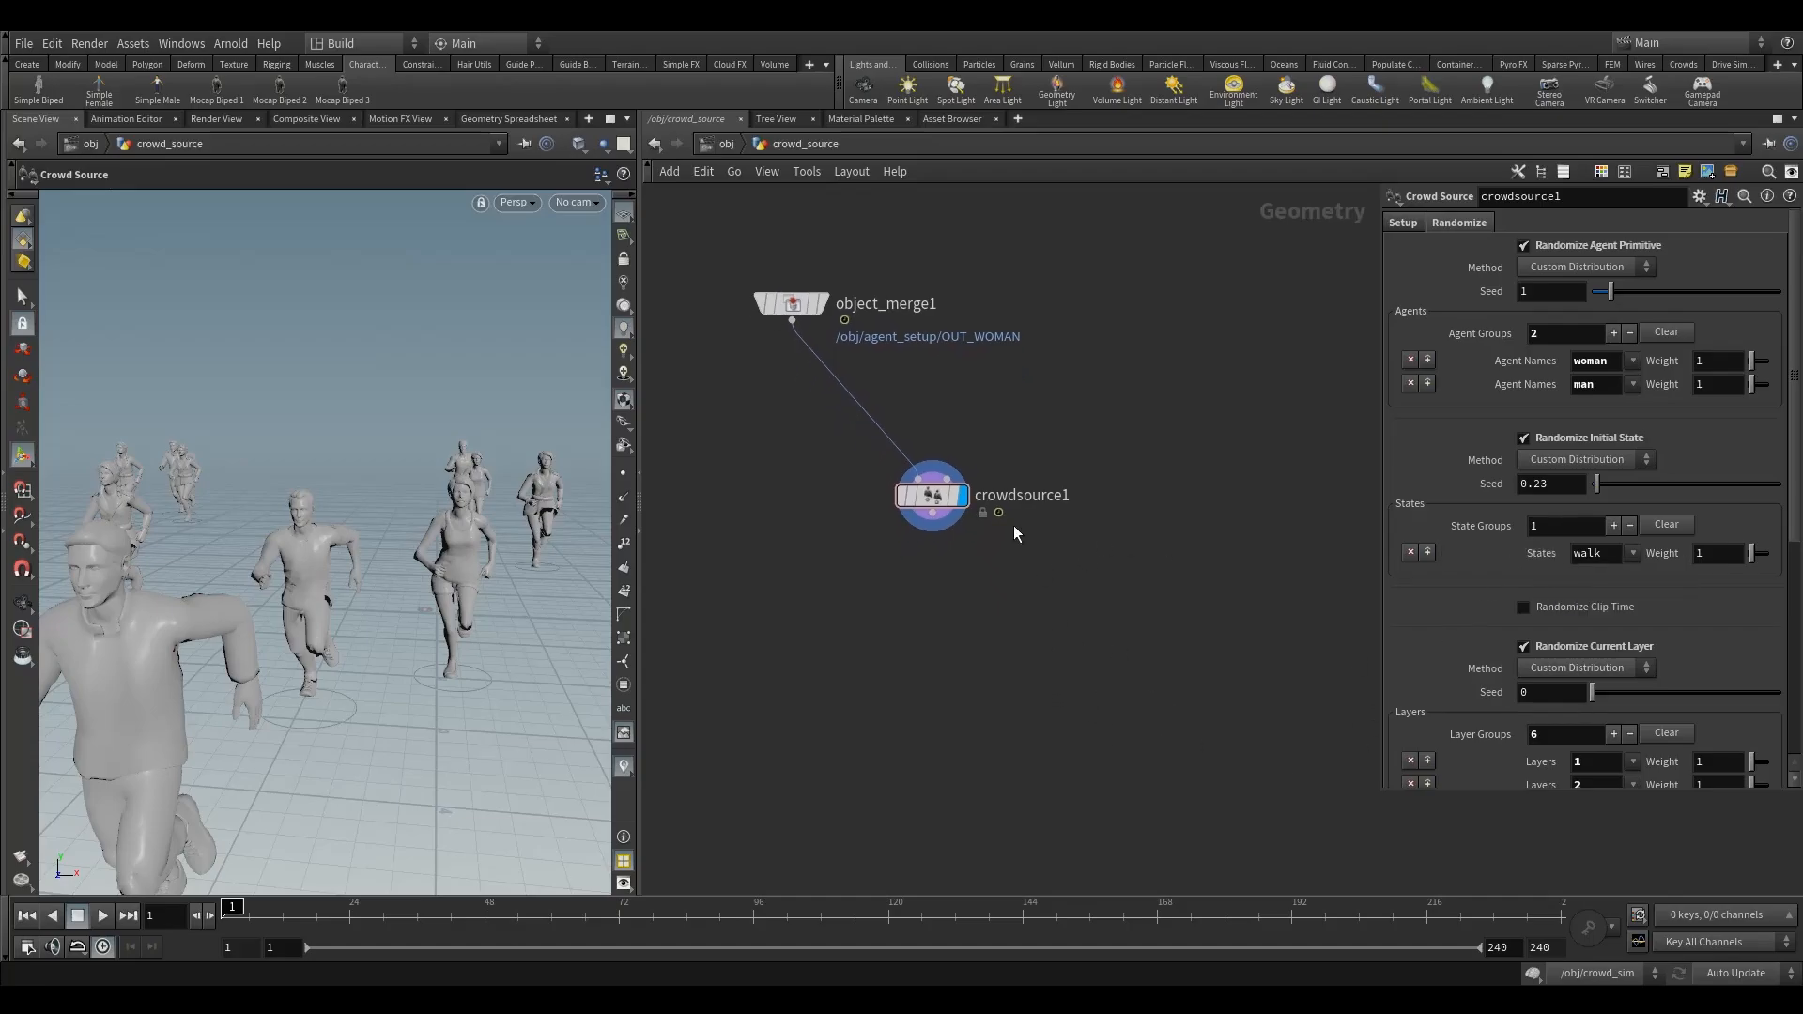
# Step: Line up object_merge1 above crowdsource1, and add a DOP Network below them and enter it
pyautogui.moveTo(791, 306); pyautogui.dragTo(936, 325)
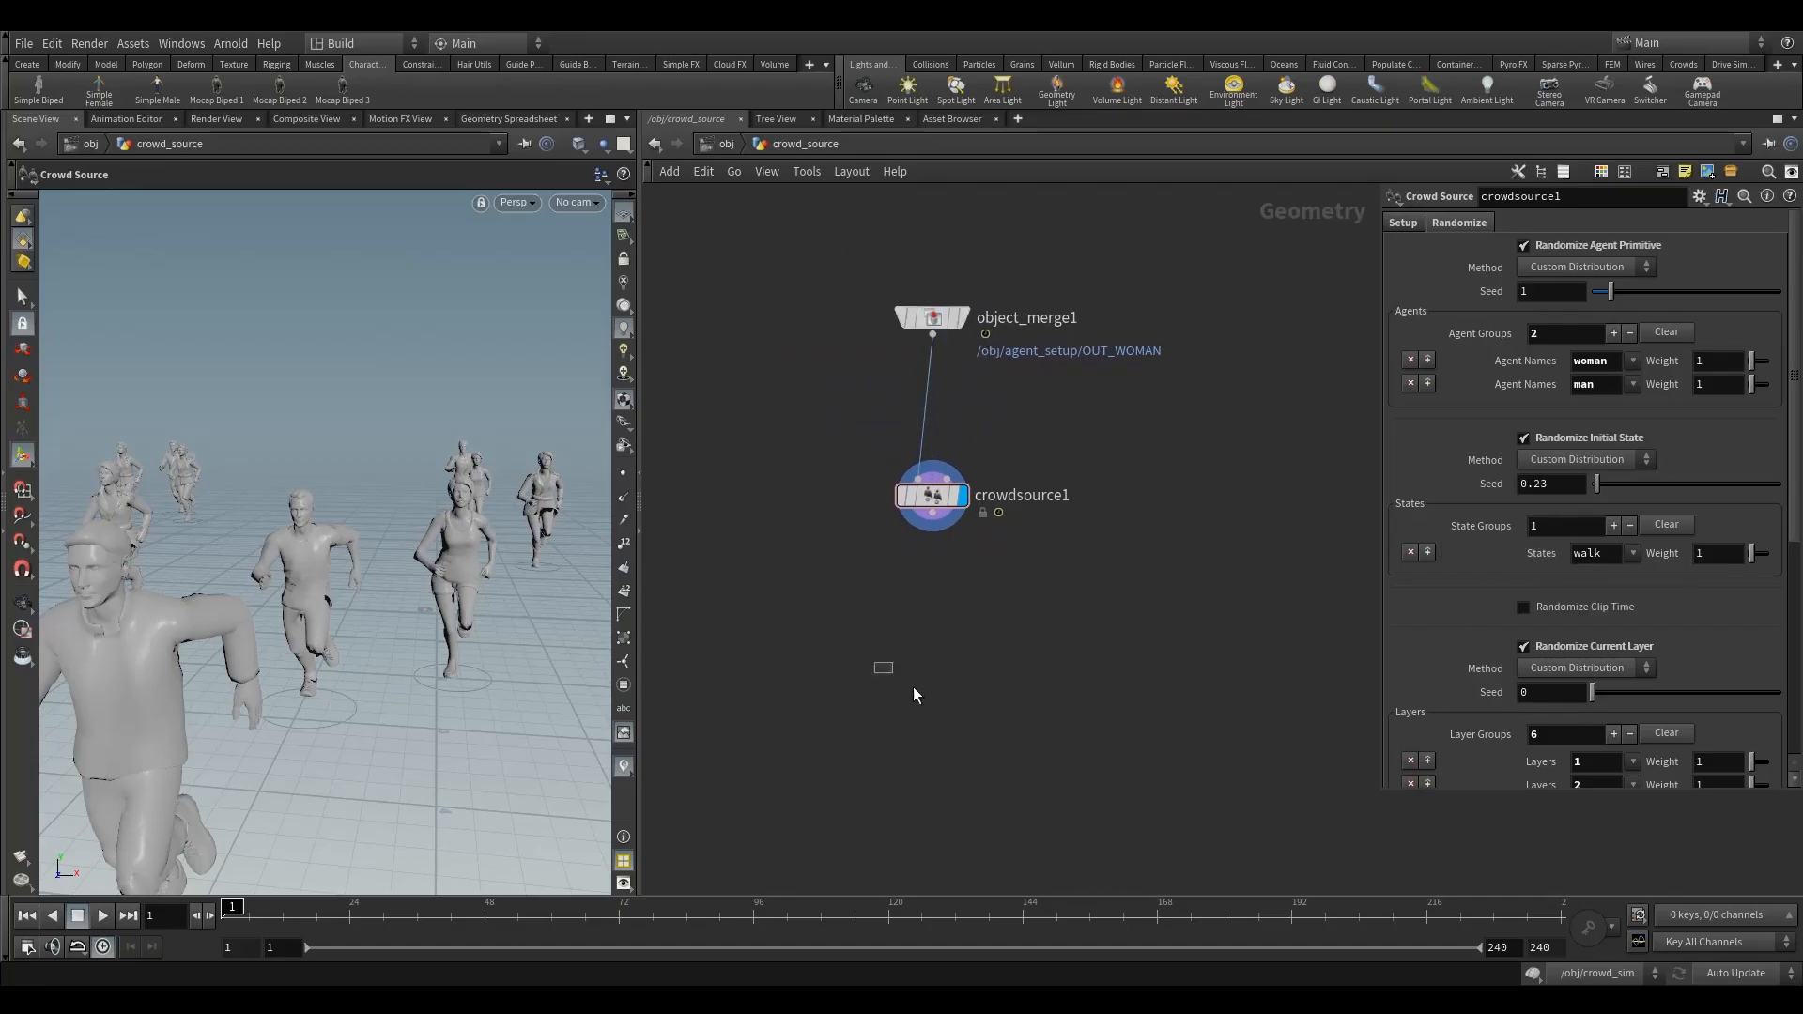
pyautogui.press('Tab')
pyautogui.write('dop')
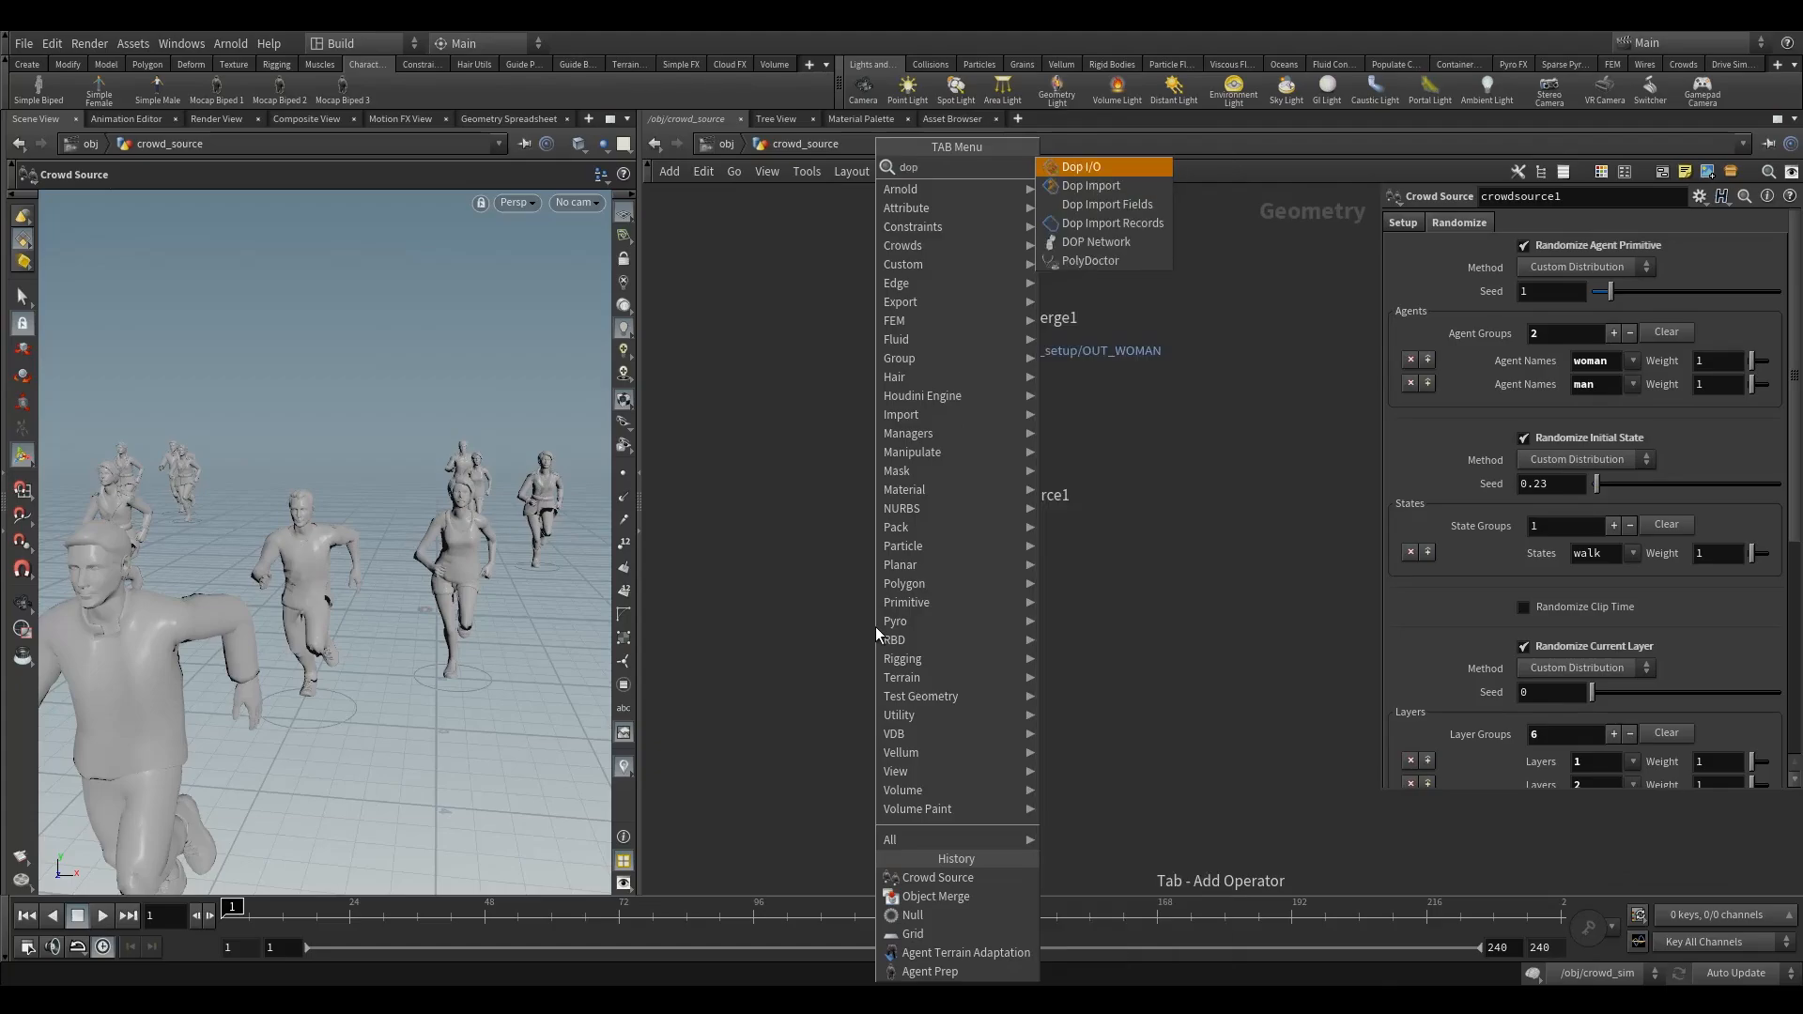
pyautogui.click(1103, 246)
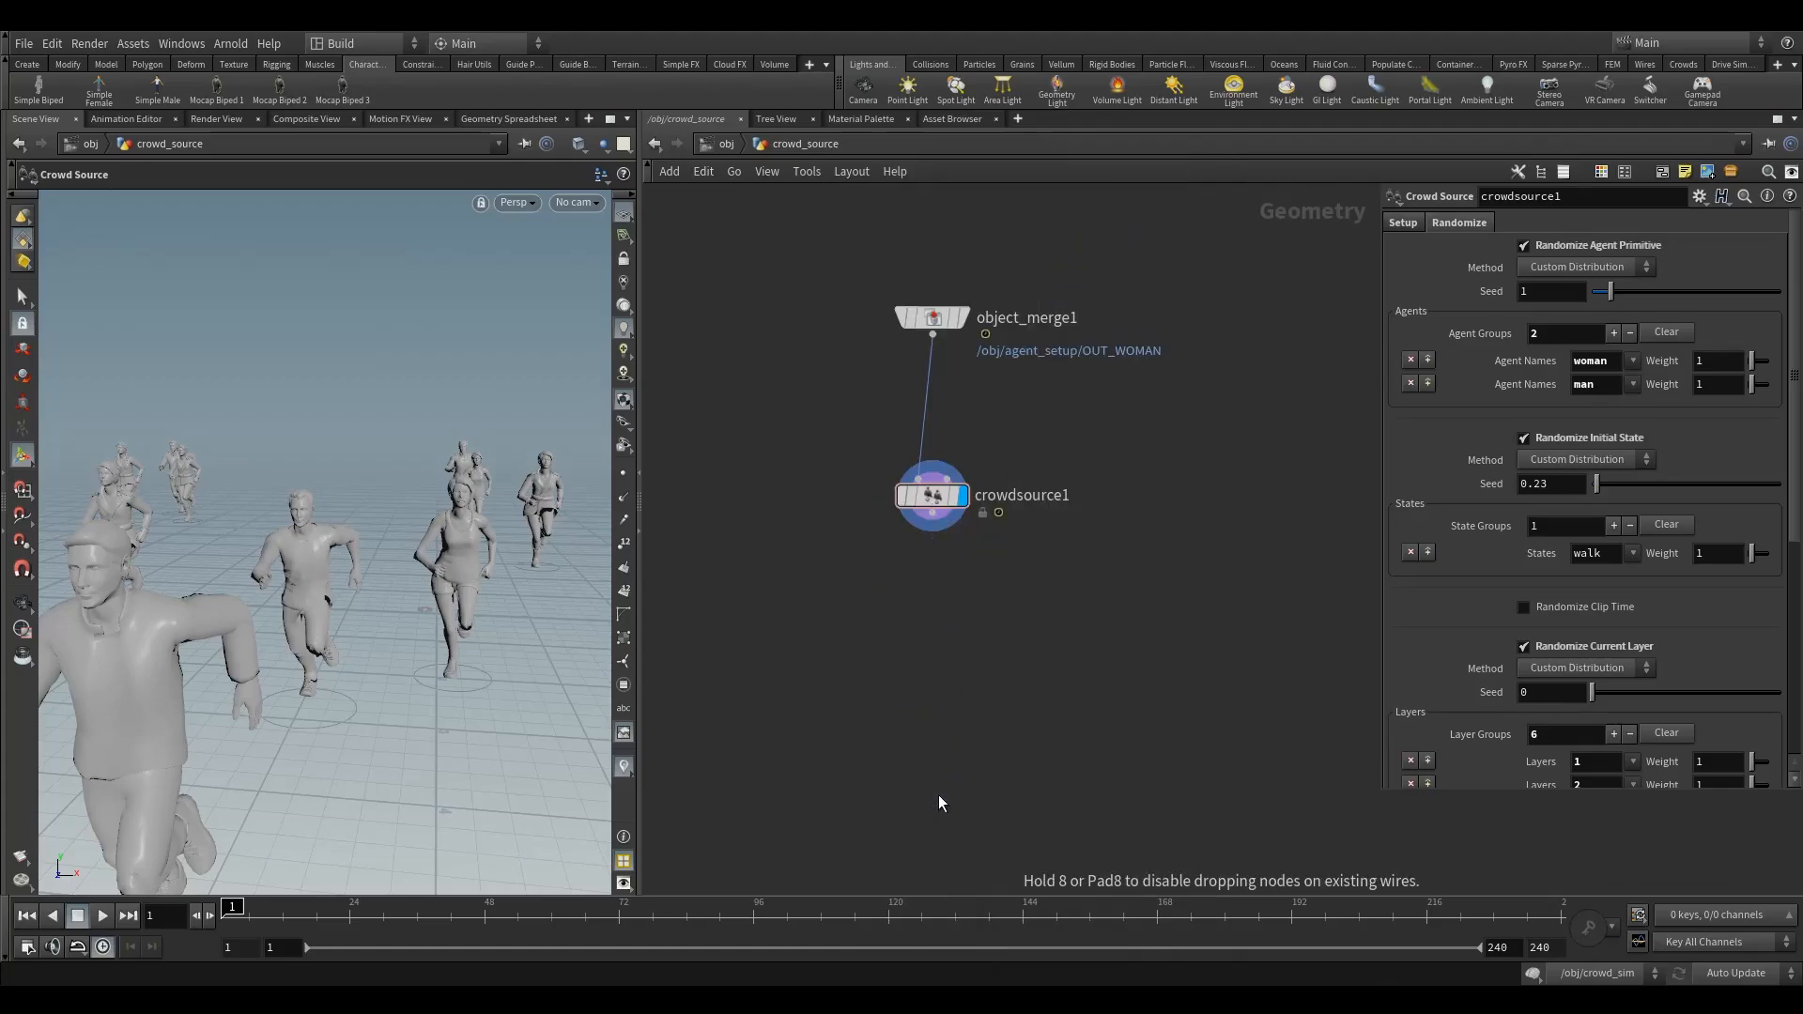
pyautogui.doubleClick(941, 802)
# Step: Add a Crowd State node above the output node in the DOP network
pyautogui.press('Tab')
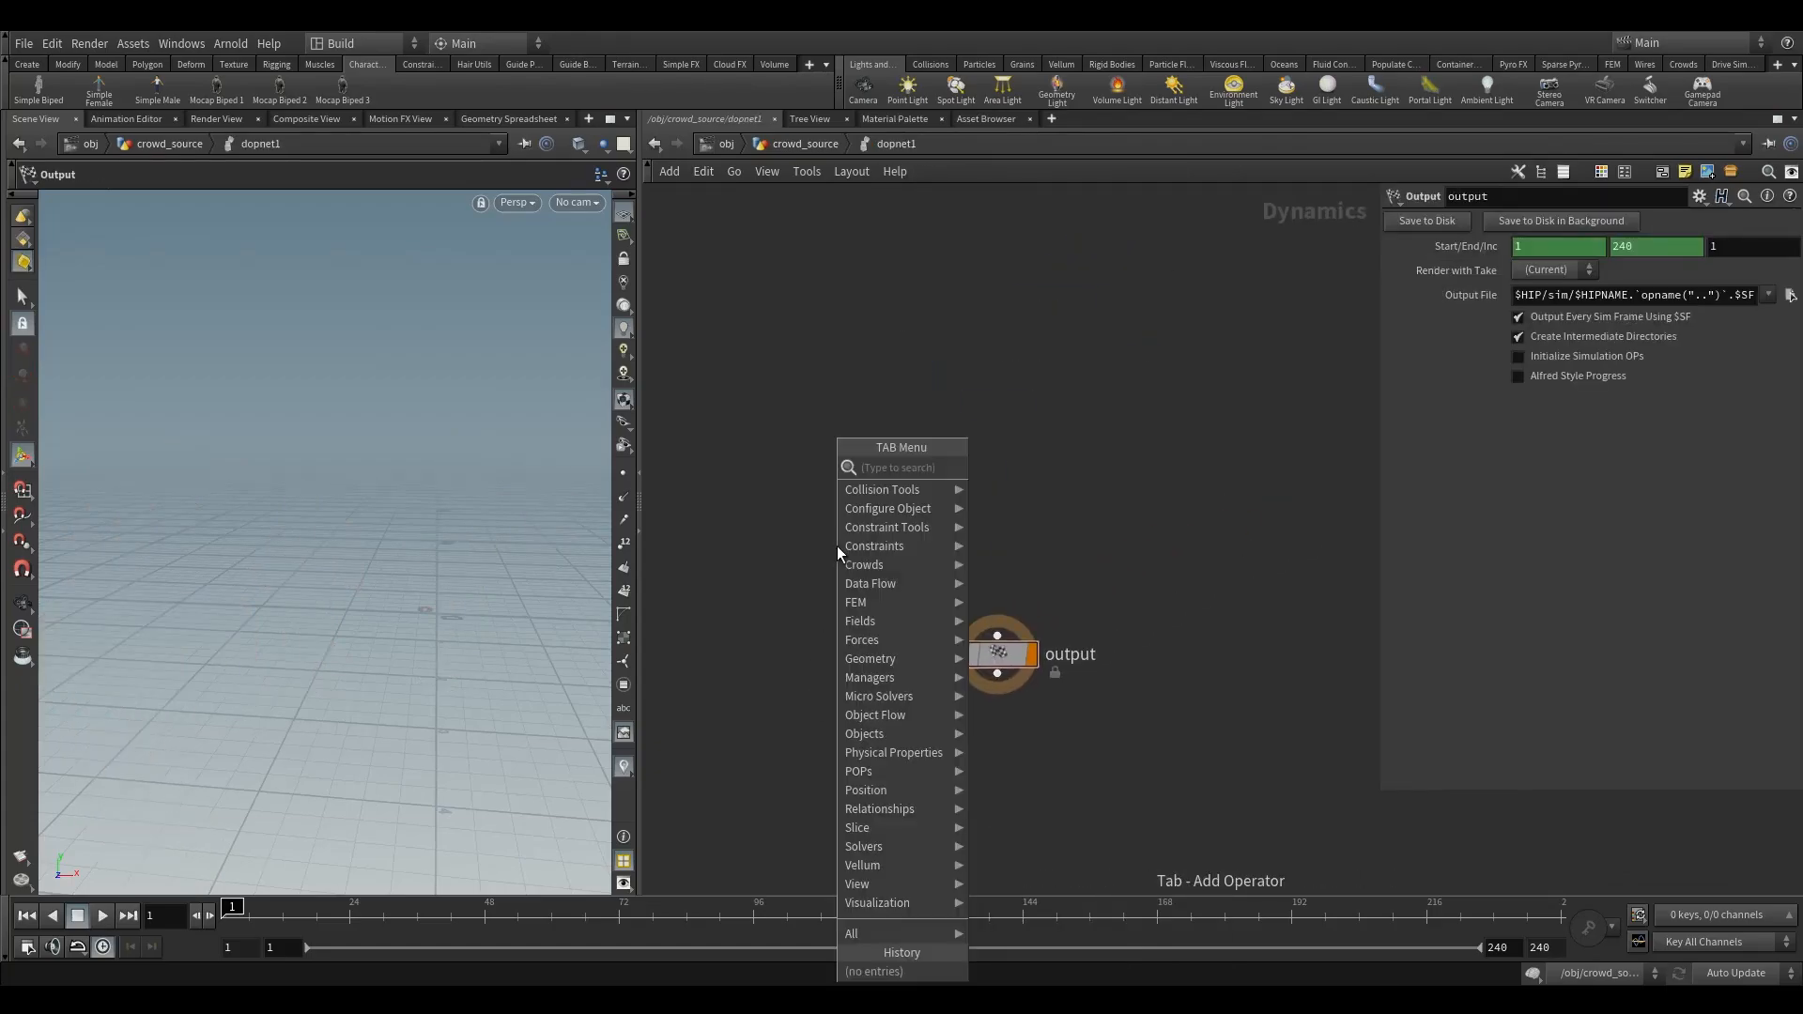
pyautogui.write('crow')
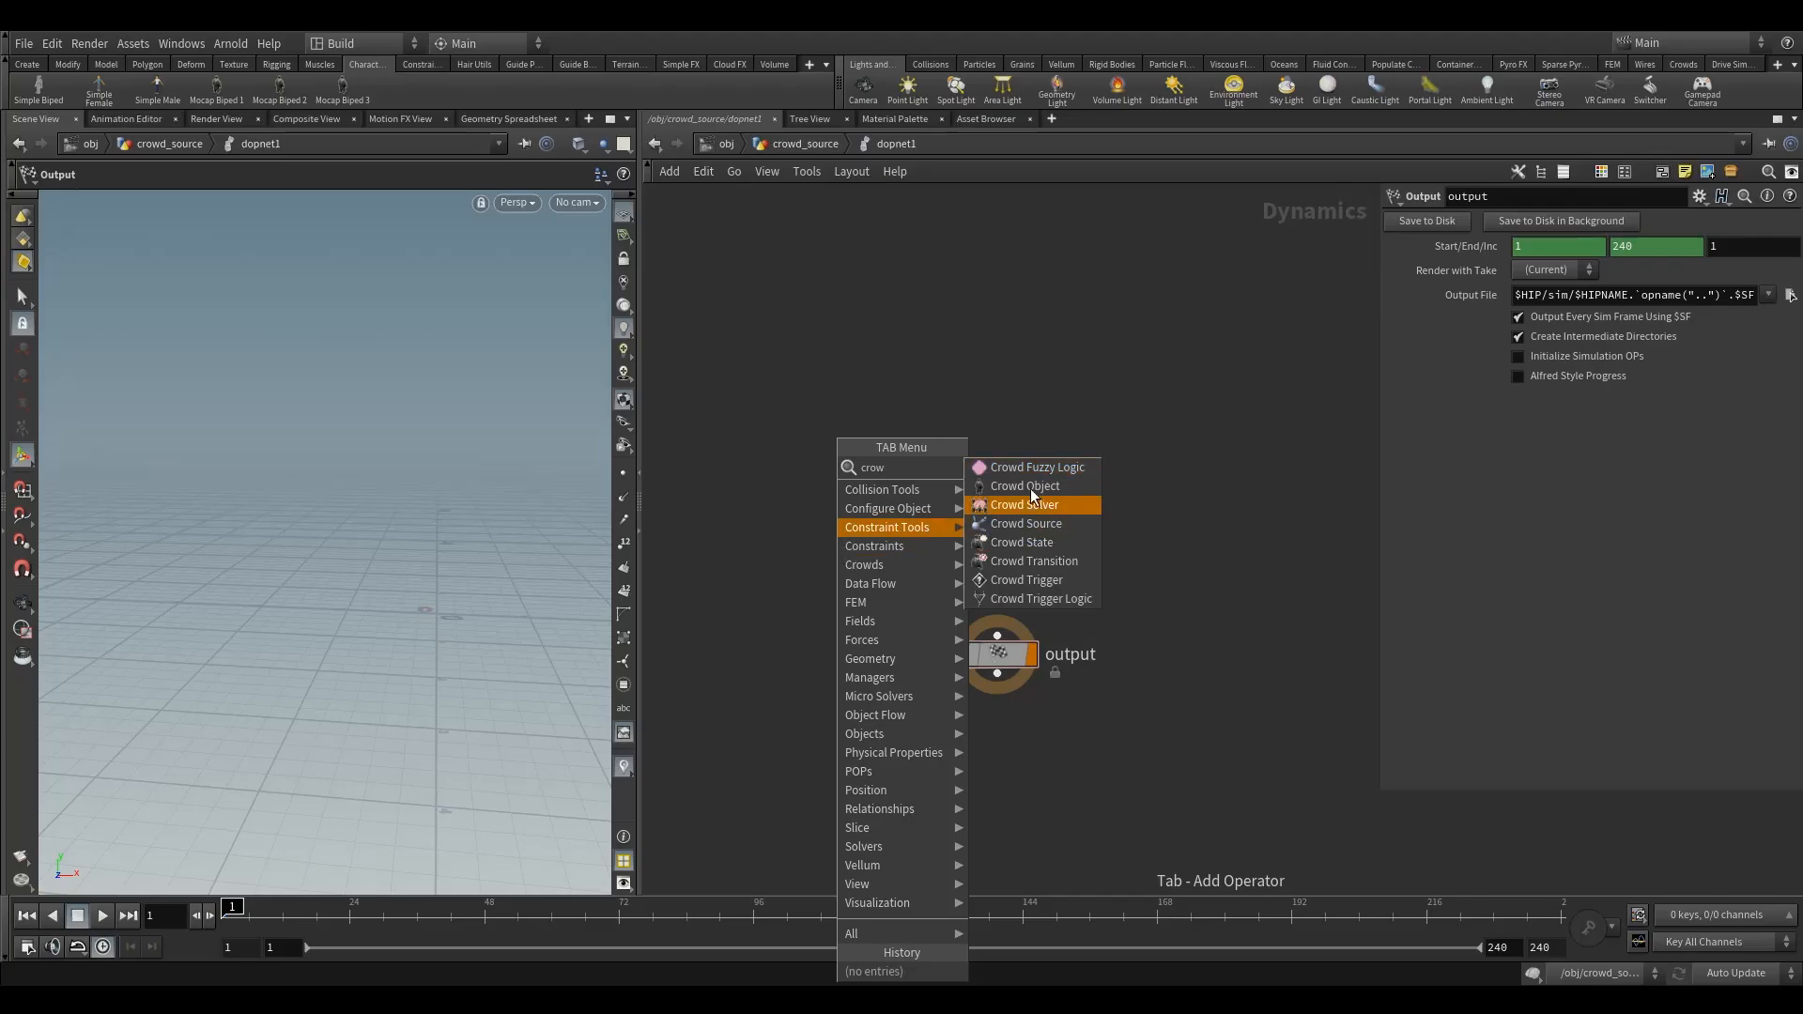
pyautogui.click(1022, 542)
pyautogui.click(998, 431)
pyautogui.moveTo(998, 431); pyautogui.dragTo(1001, 379)
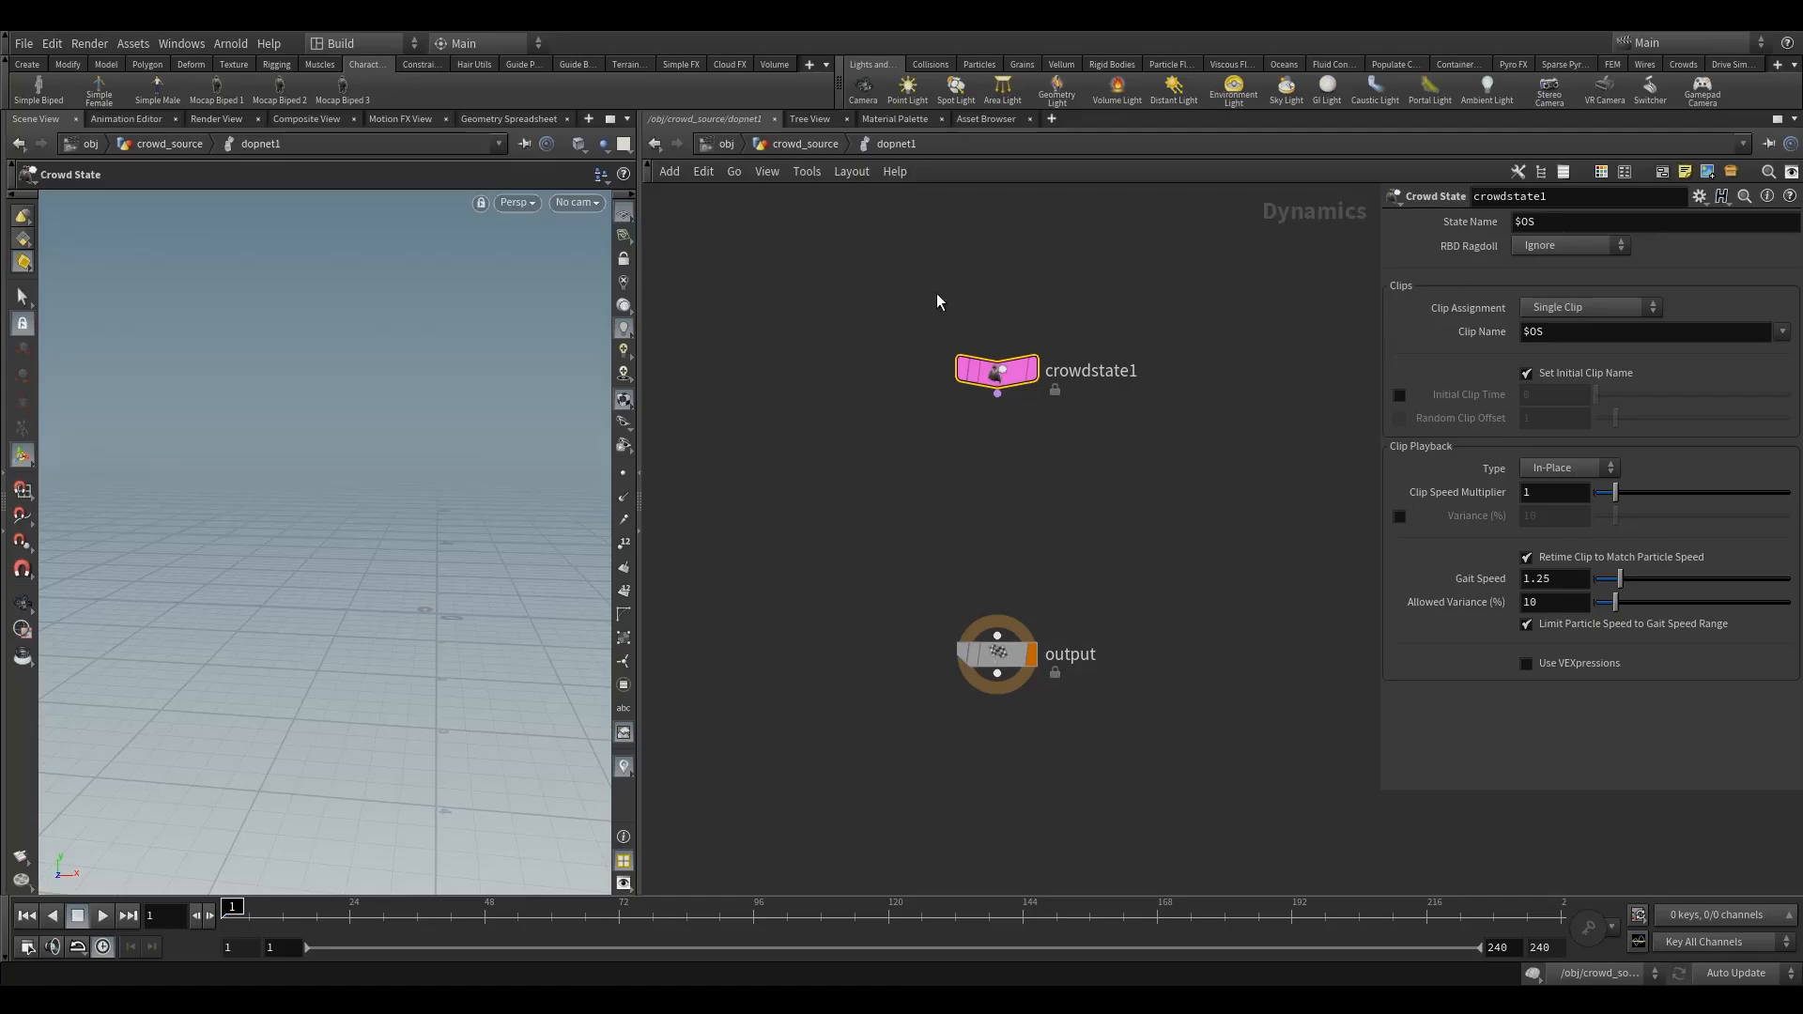
# Step: Move the Crowd State node higher above the output and place a duplicate of it alongside
pyautogui.moveTo(938, 340); pyautogui.dragTo(1115, 495)
pyautogui.moveTo(957, 389); pyautogui.dragTo(956, 374)
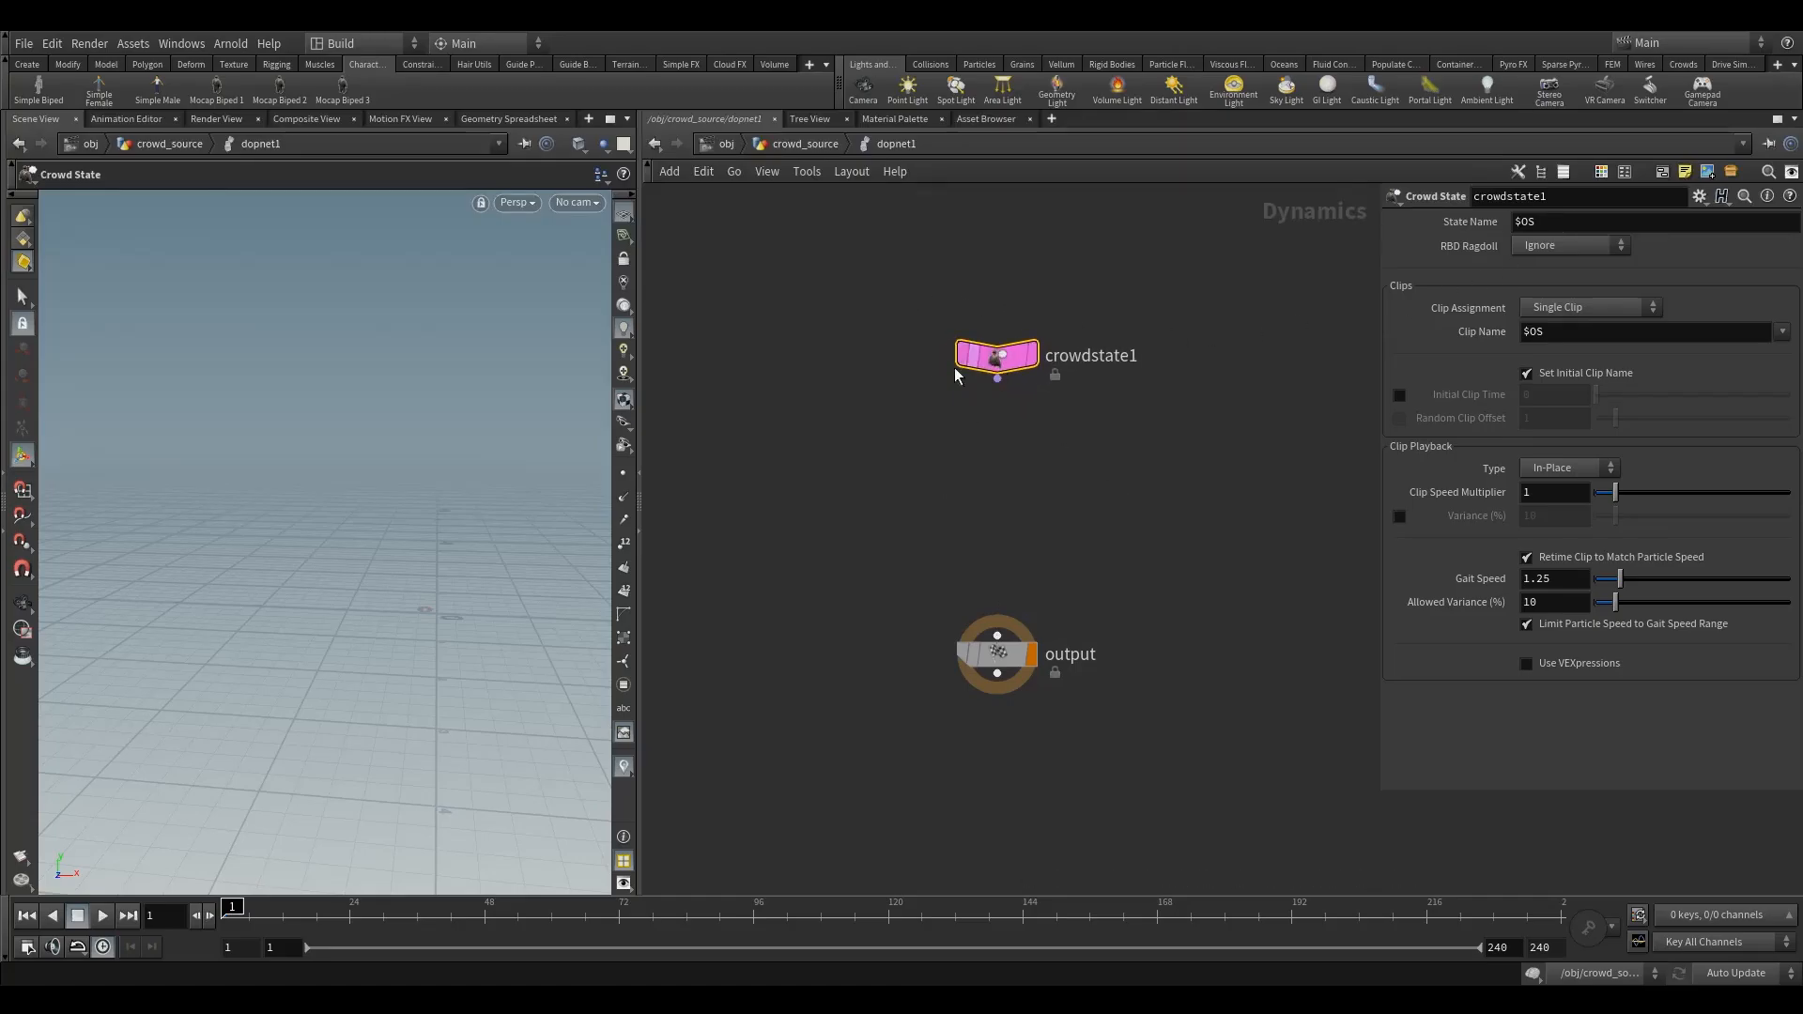
pyautogui.moveTo(1013, 374)
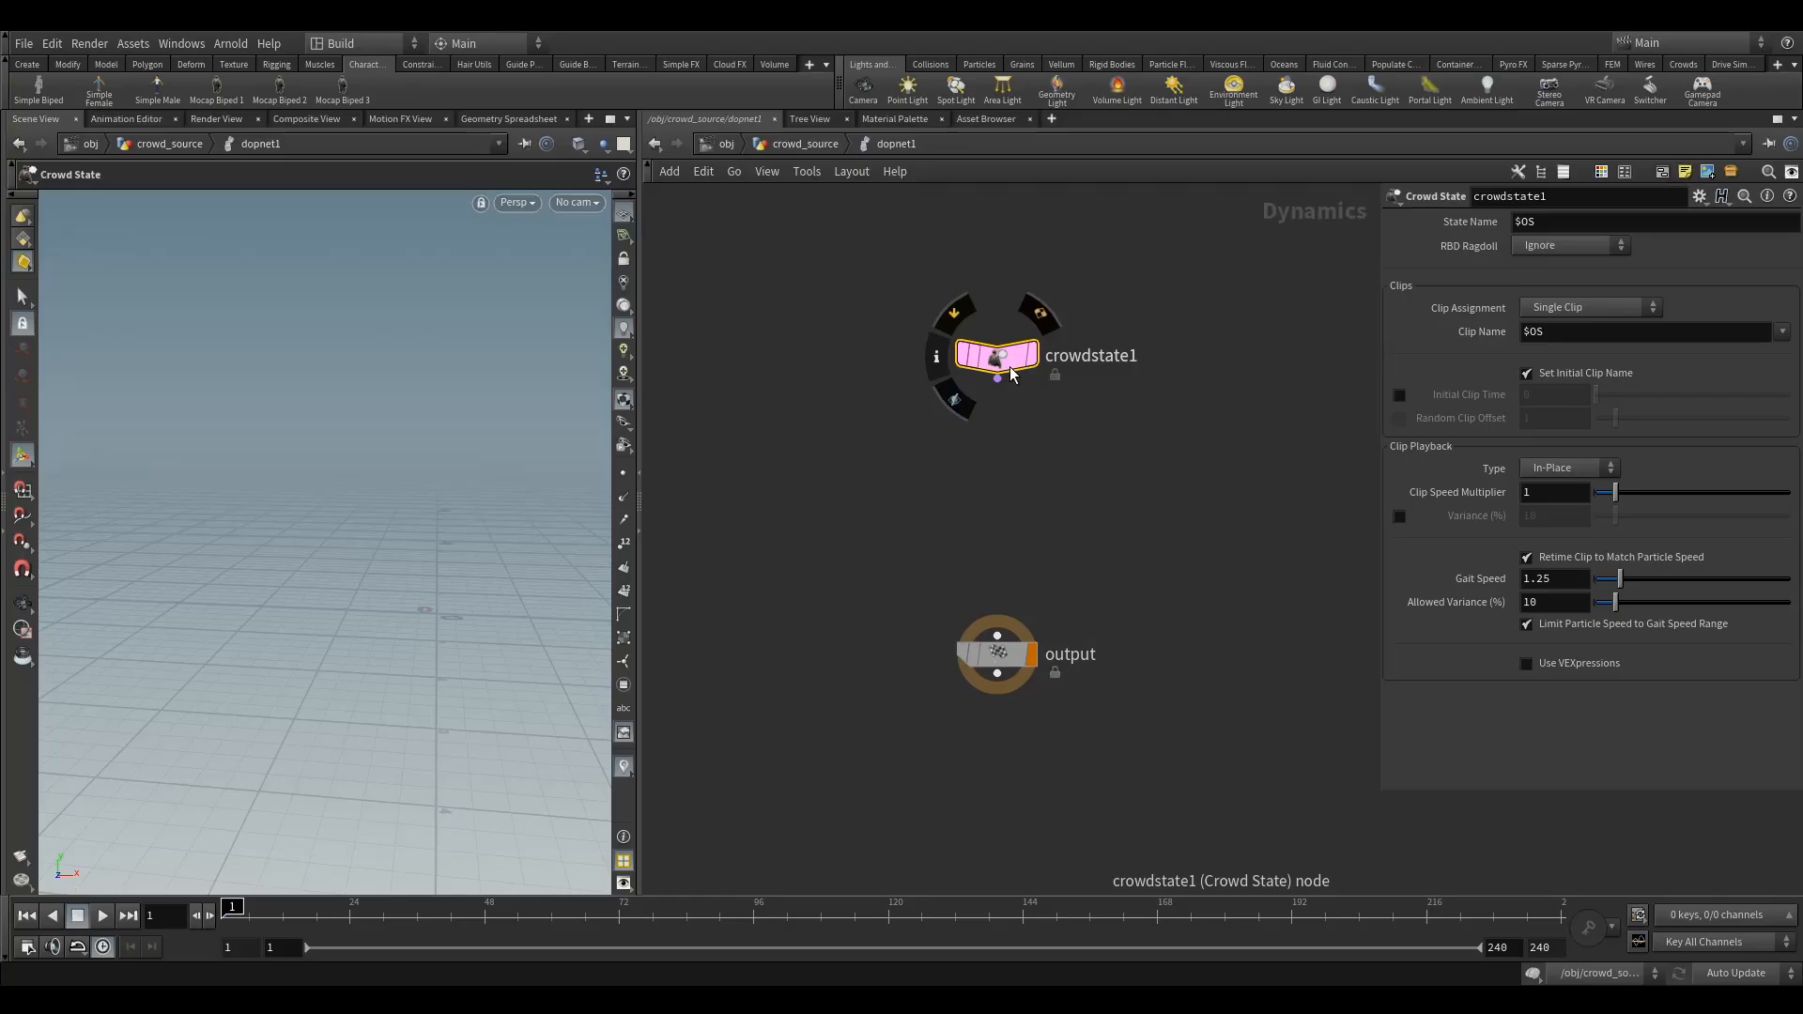
pyautogui.moveTo(1010, 376)
pyautogui.mouseDown()
pyautogui.moveTo(947, 379)
pyautogui.moveTo(1012, 346)
pyautogui.mouseUp()
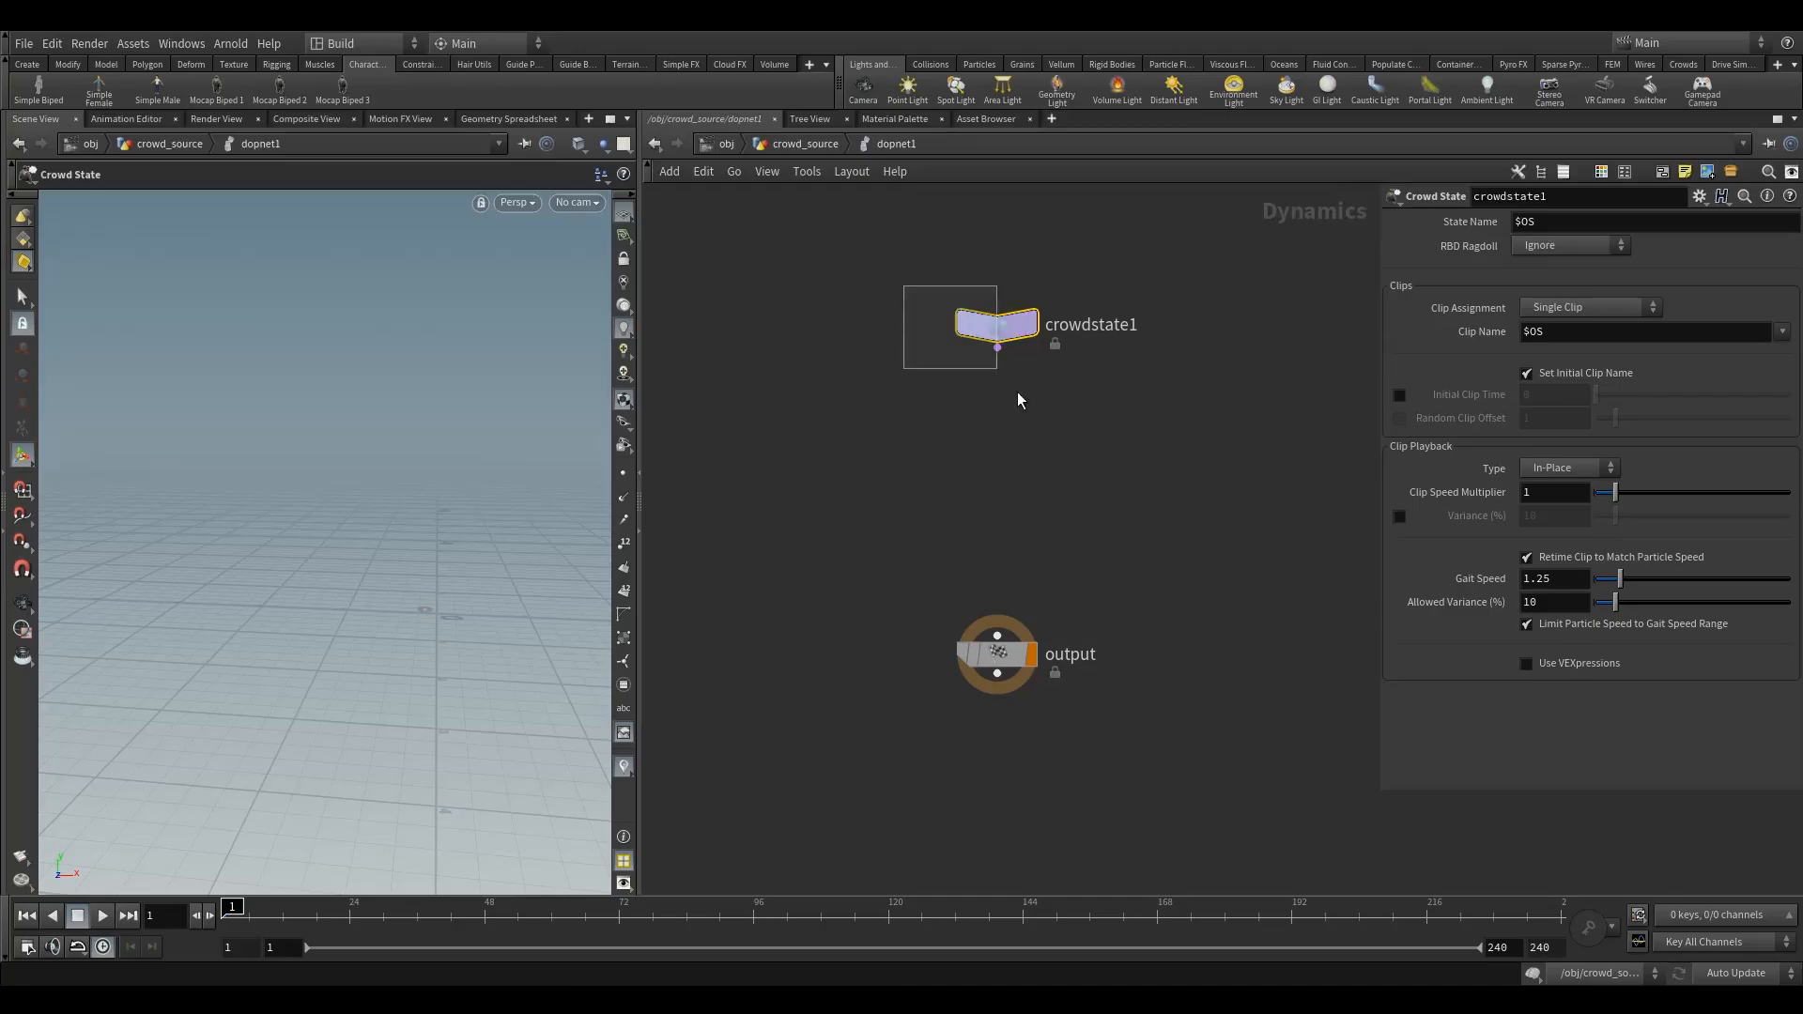
pyautogui.moveTo(1003, 329); pyautogui.dragTo(1082, 295)
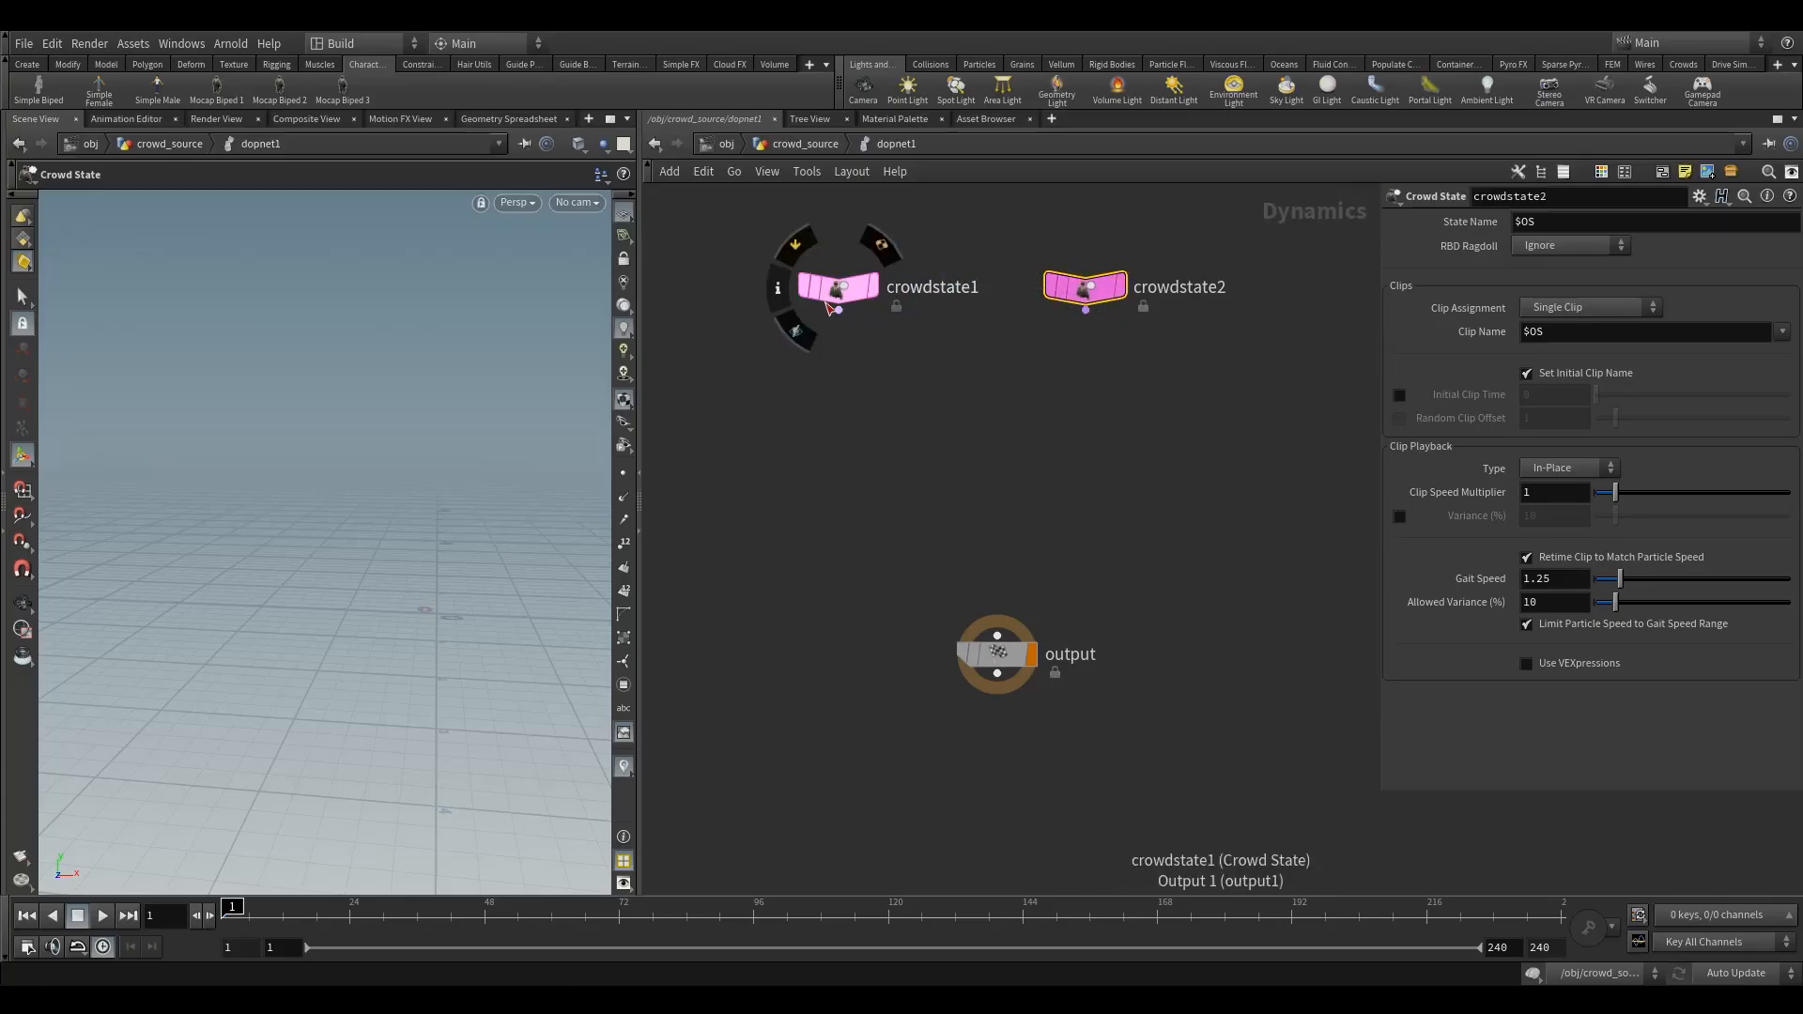
# Step: Set crowdstate1's Clip Assignment to Random Distribution and move crowdstate2 slightly closer to it
pyautogui.moveTo(851, 385); pyautogui.dragTo(831, 278)
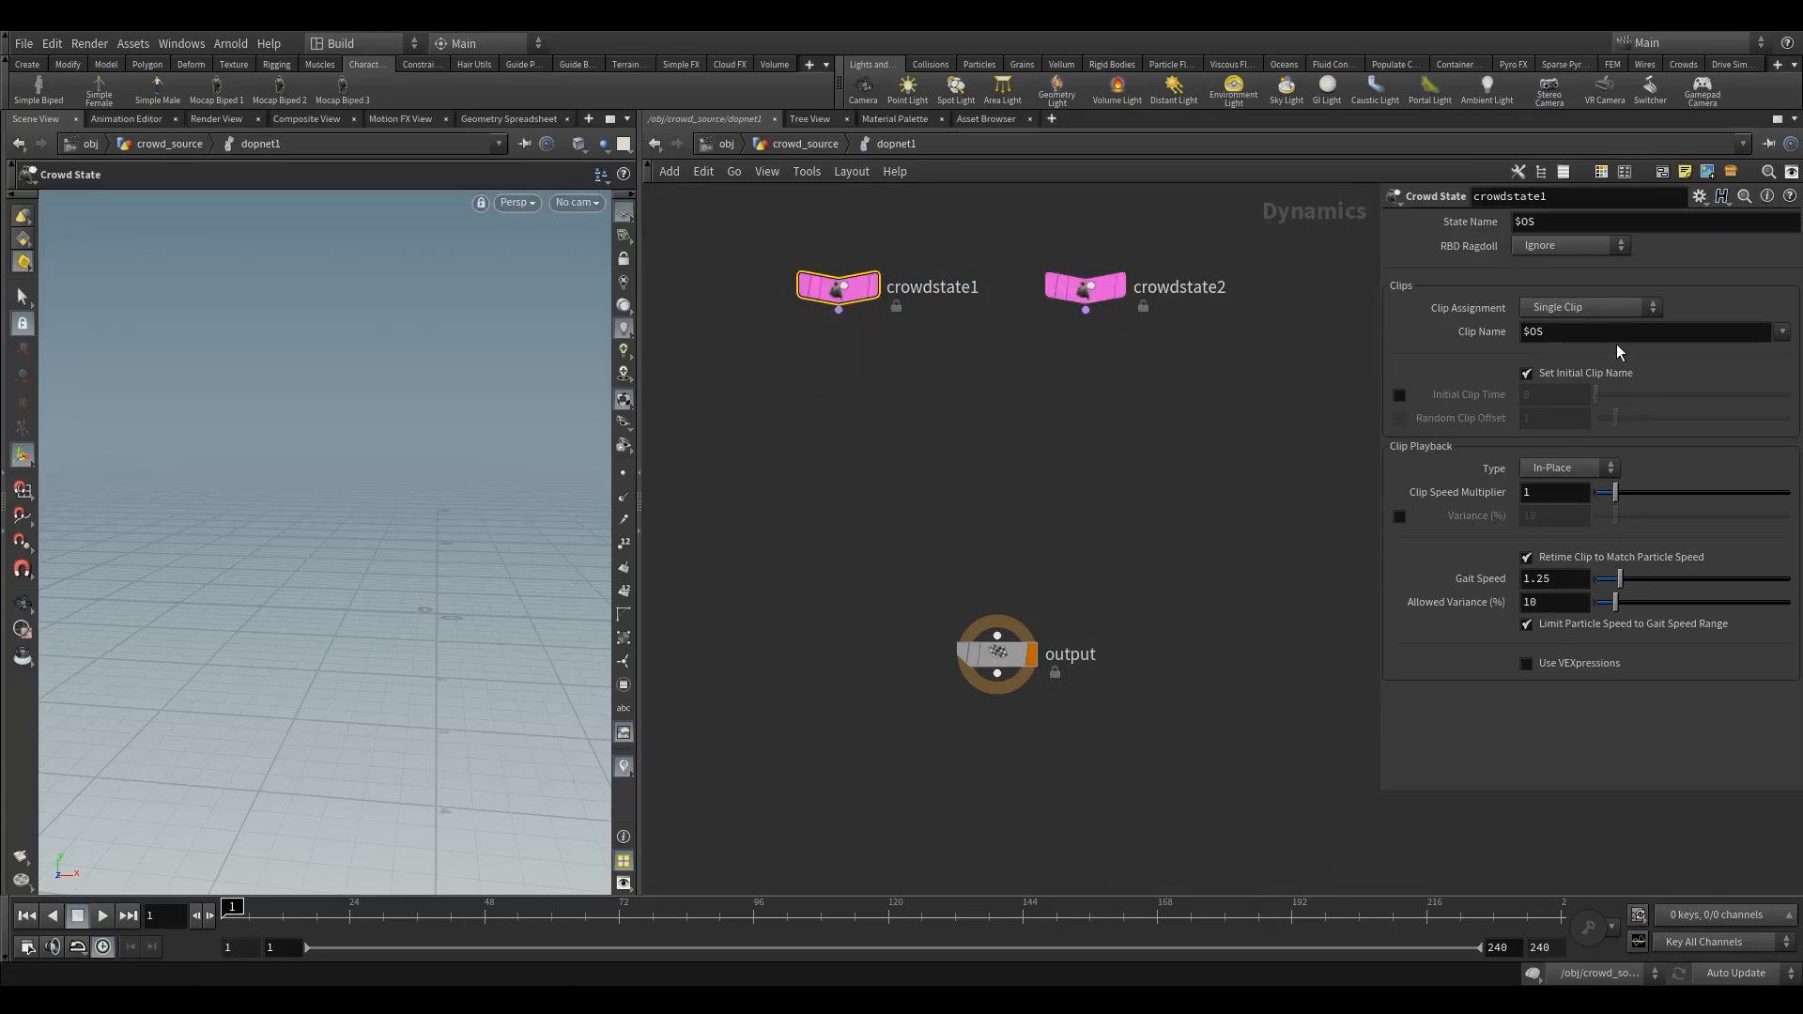
pyautogui.click(1563, 312)
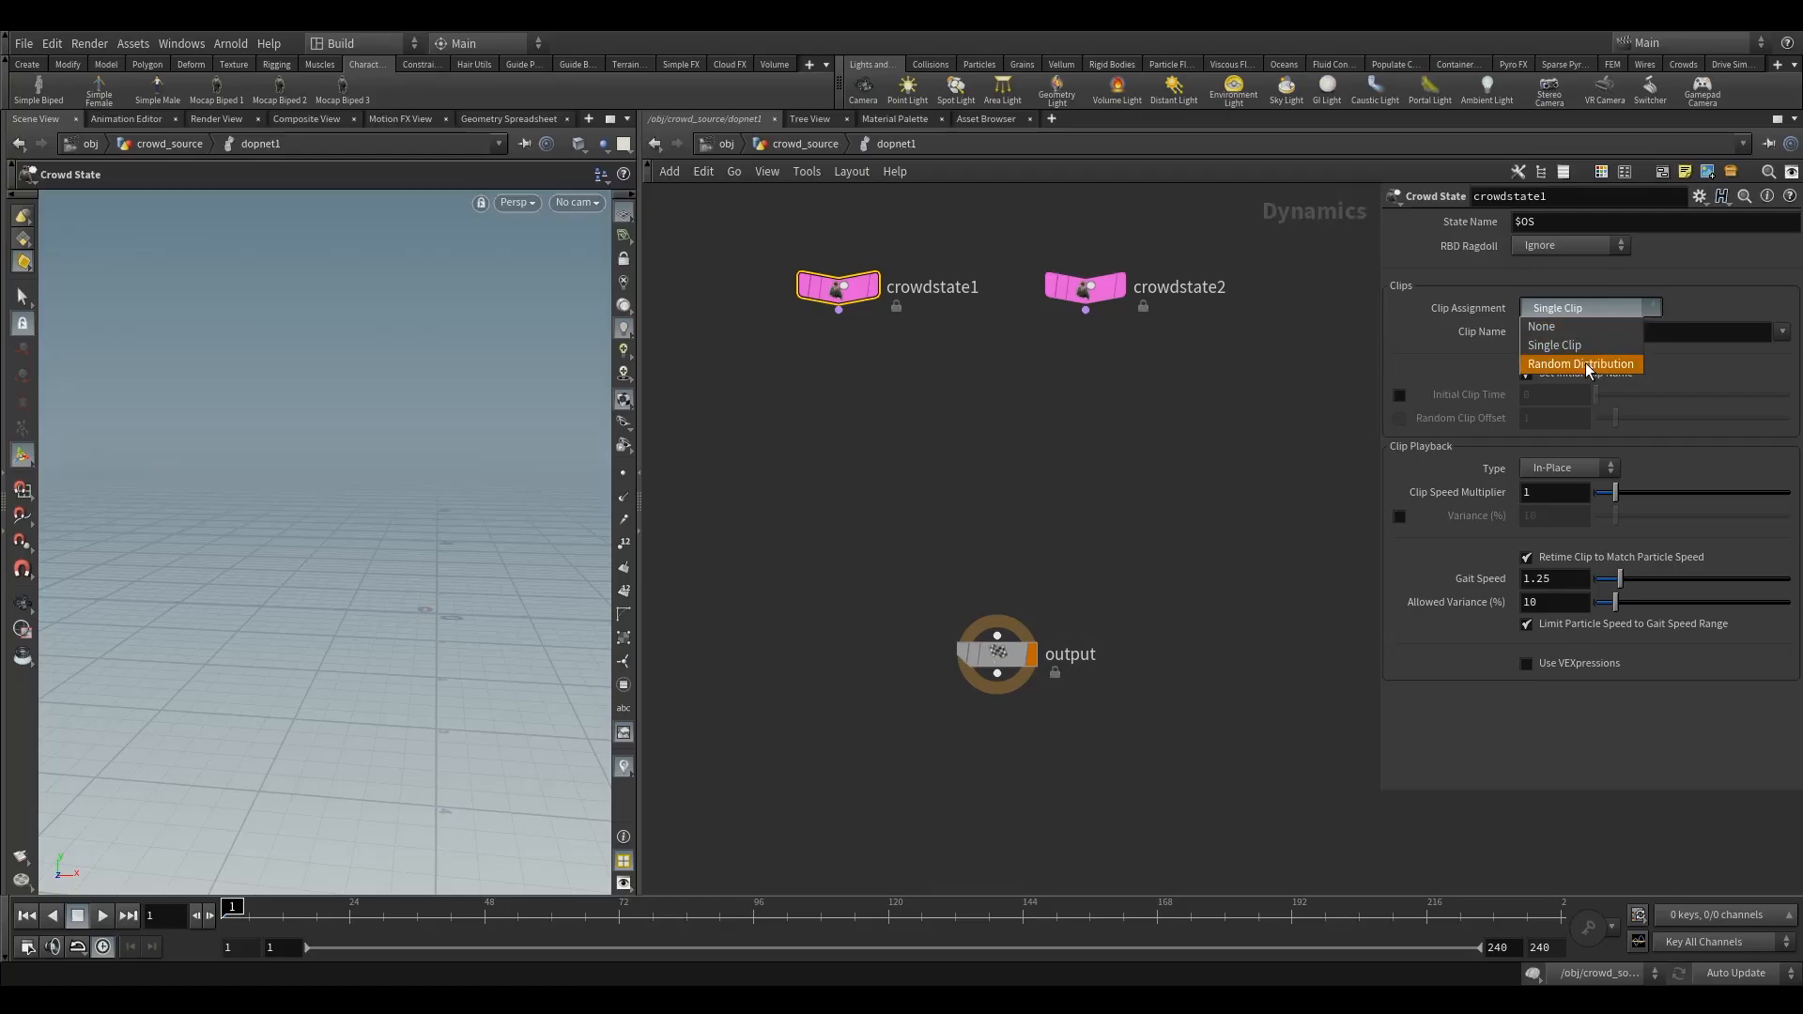
pyautogui.click(1558, 365)
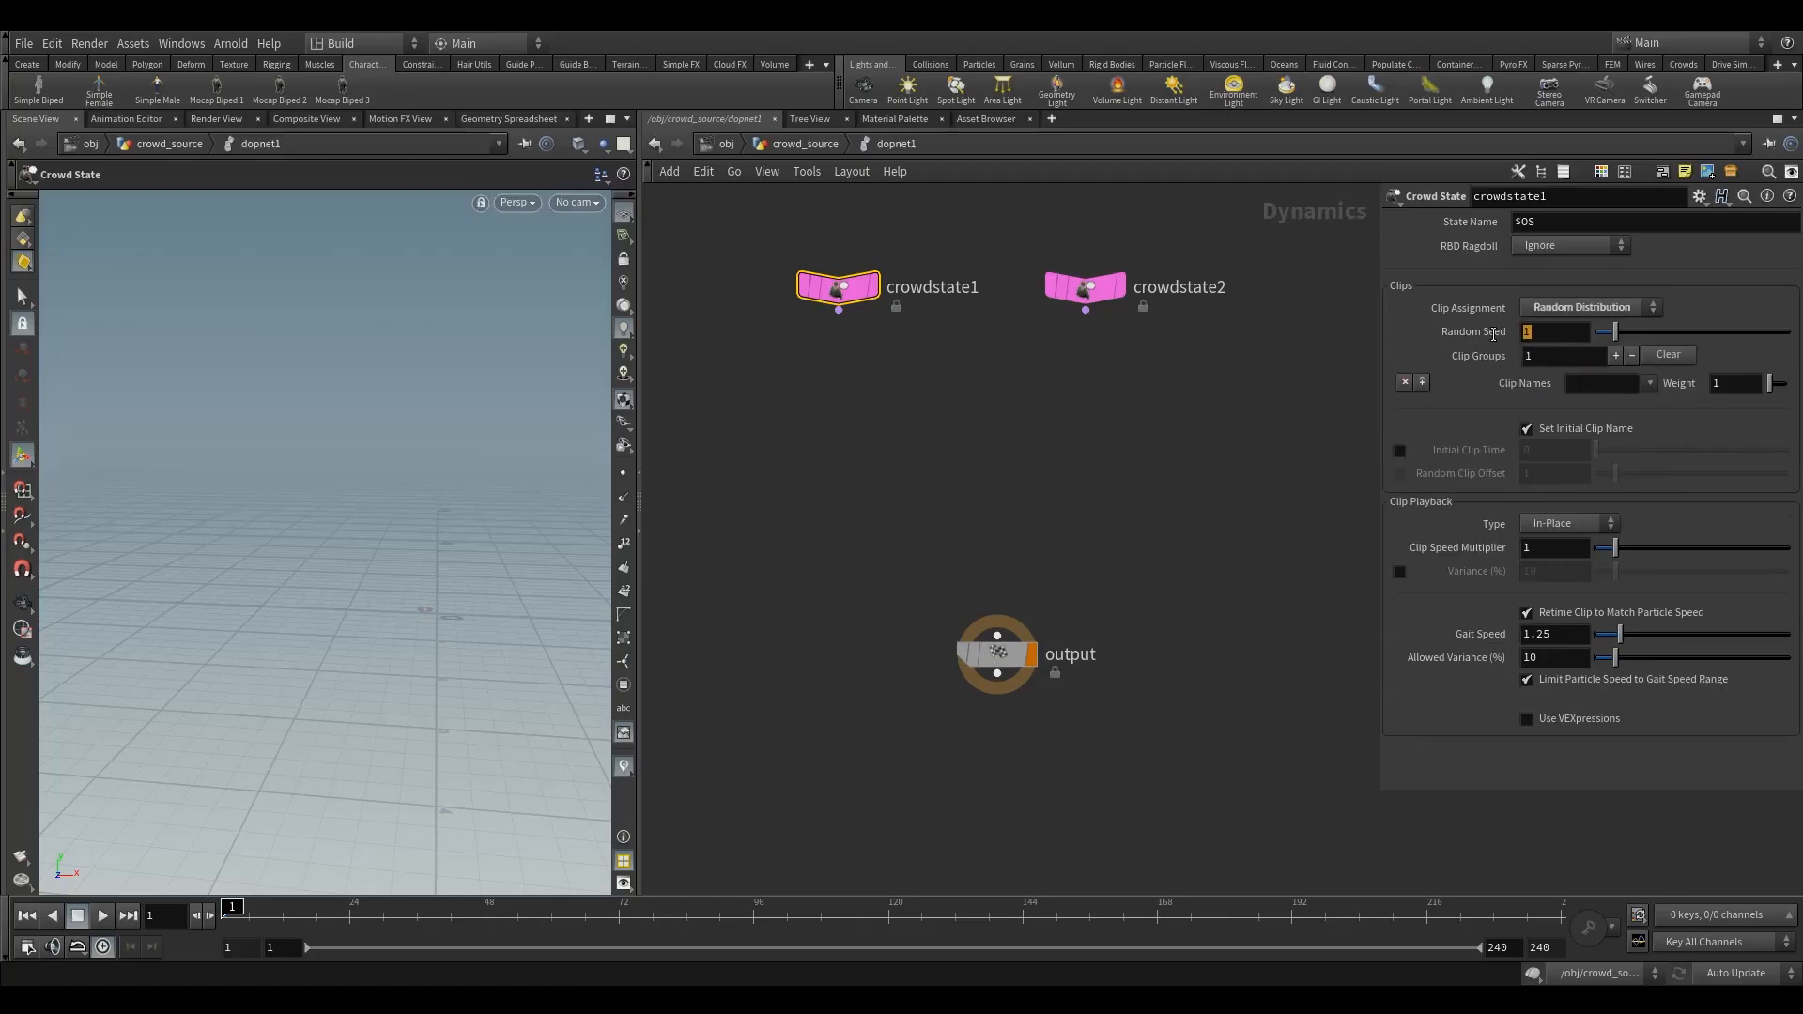
pyautogui.click(1586, 383)
pyautogui.moveTo(997, 222); pyautogui.dragTo(1068, 294)
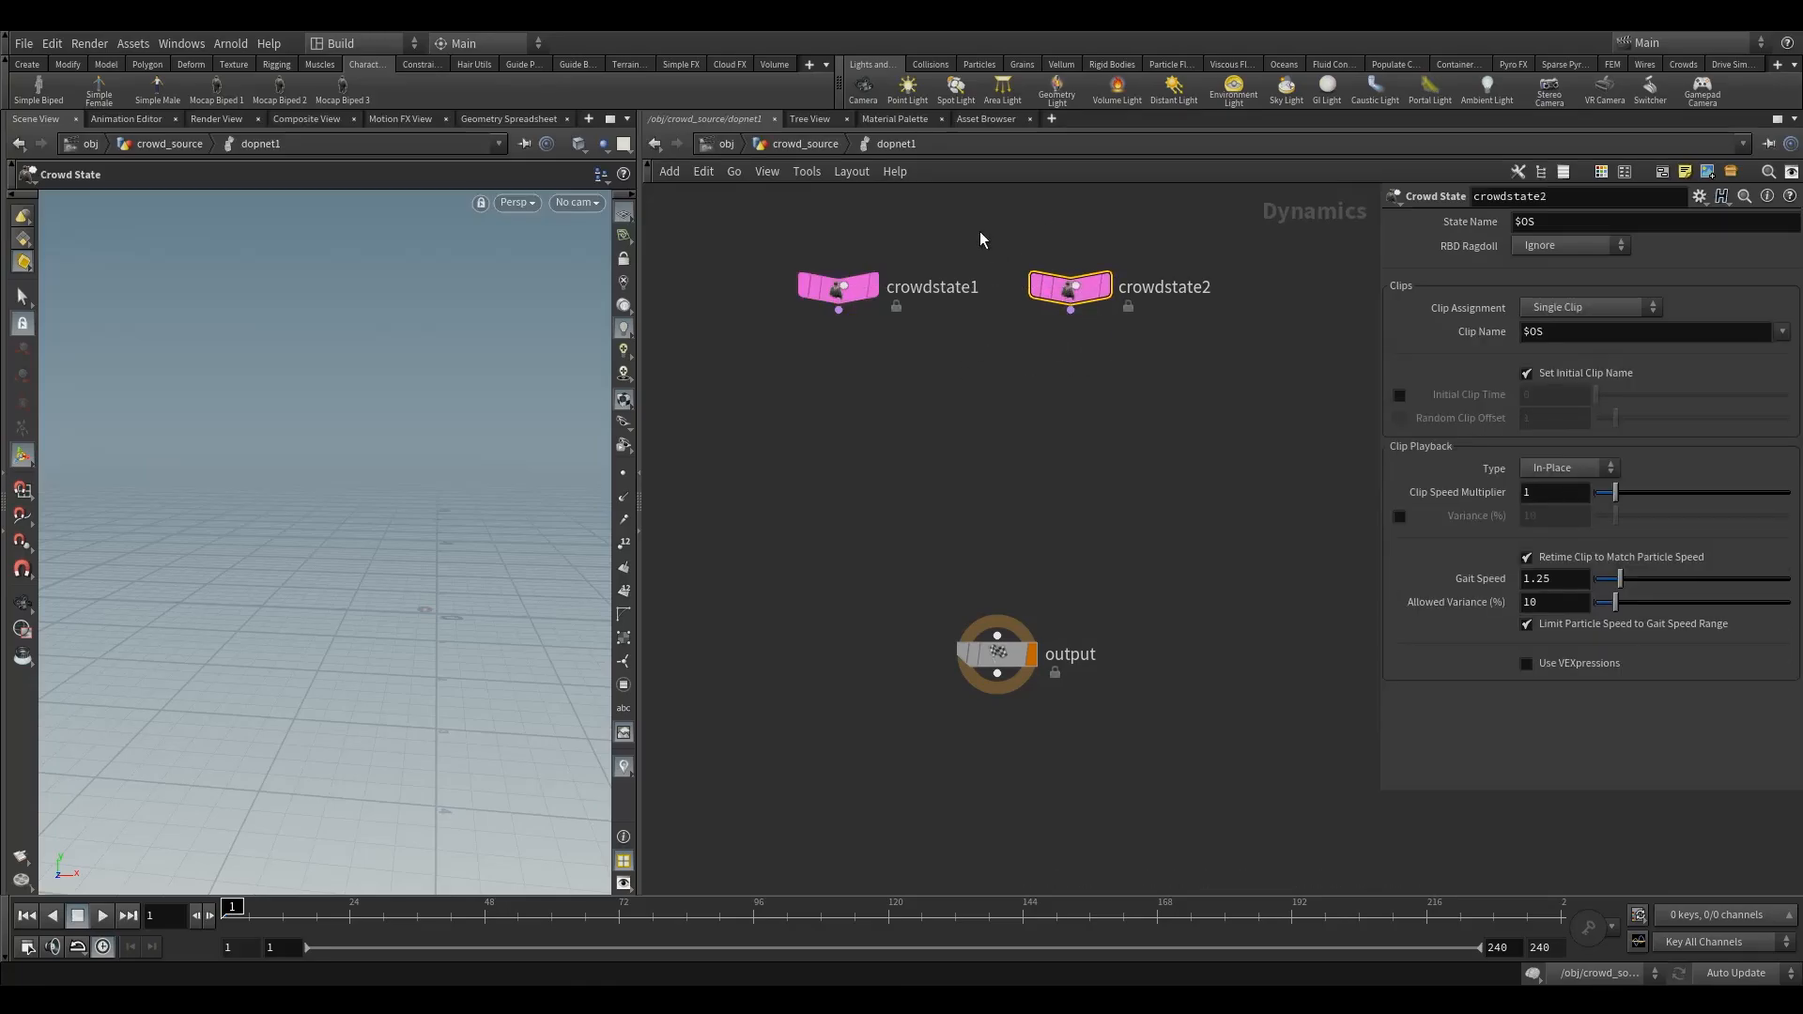
# Step: Delete both Crowd State nodes from the DOP network and return to the crowd_source network
pyautogui.press('Delete')
pyautogui.moveTo(838, 288); pyautogui.dragTo(996, 289)
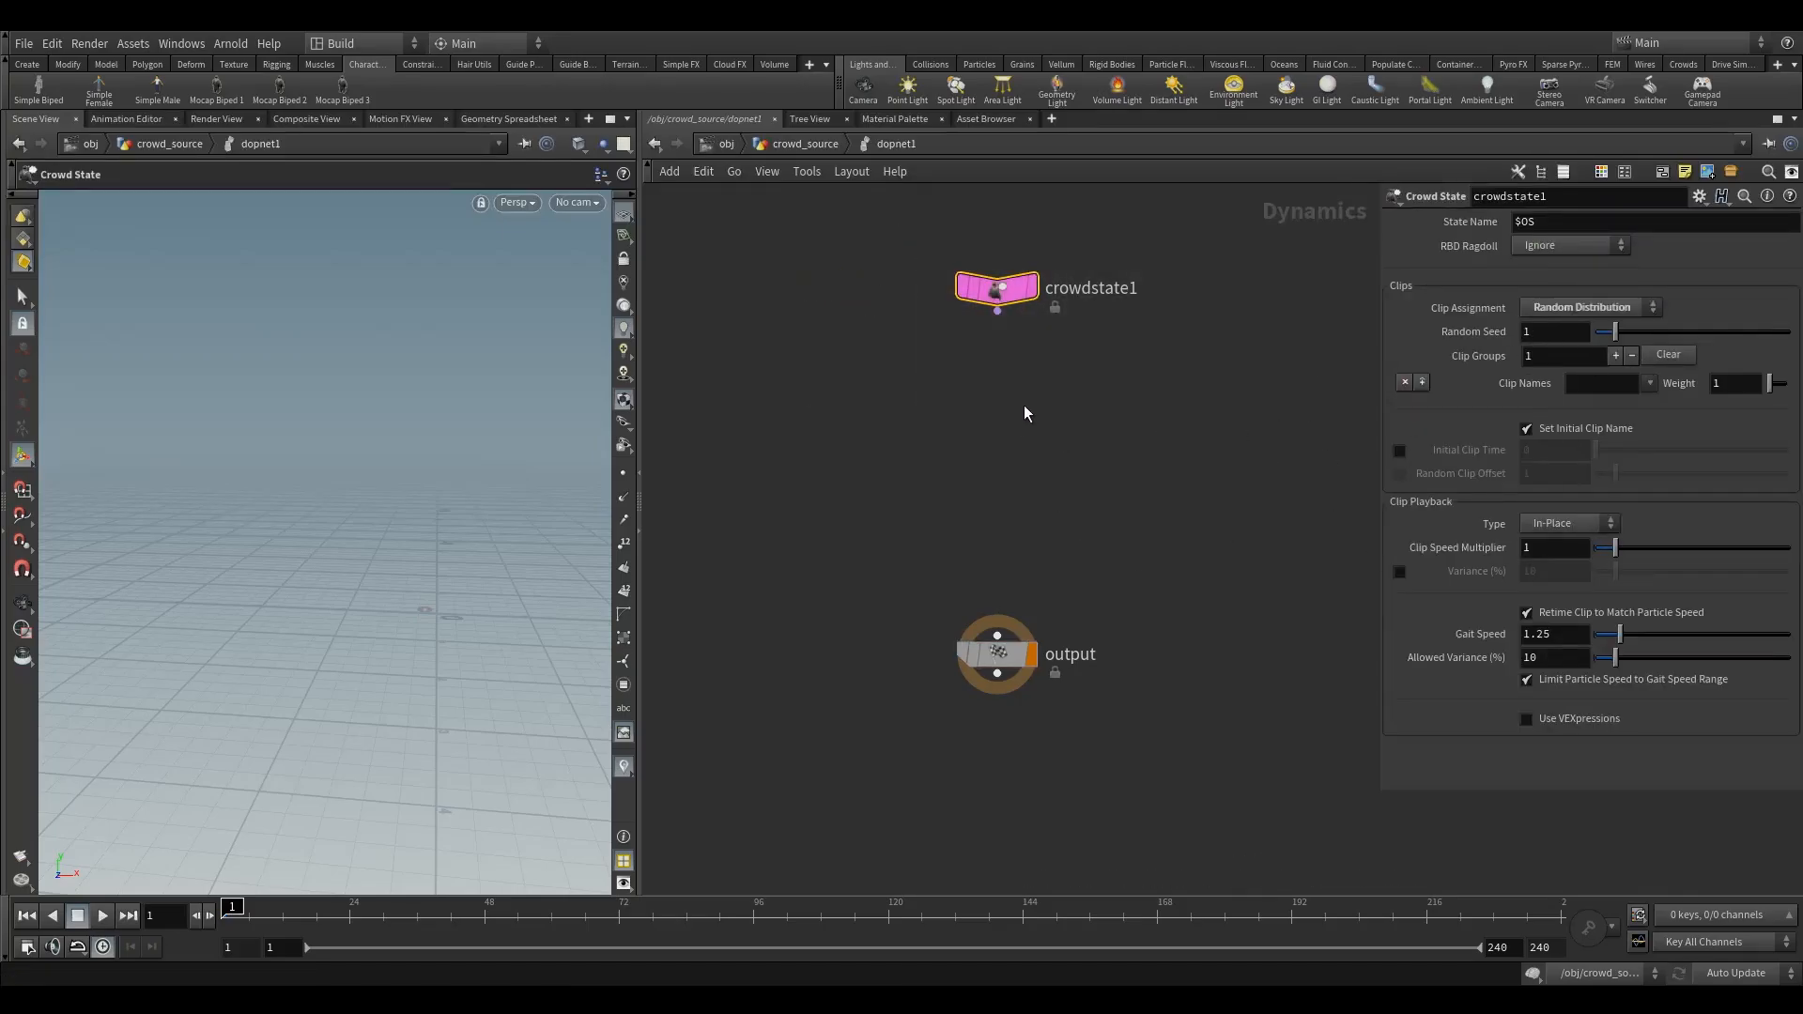
pyautogui.press('Delete')
pyautogui.press('u')
# Step: Remove the walk entry from crowdsource1's State Groups and set its Initial State to run
pyautogui.moveTo(847, 499); pyautogui.dragTo(1006, 589)
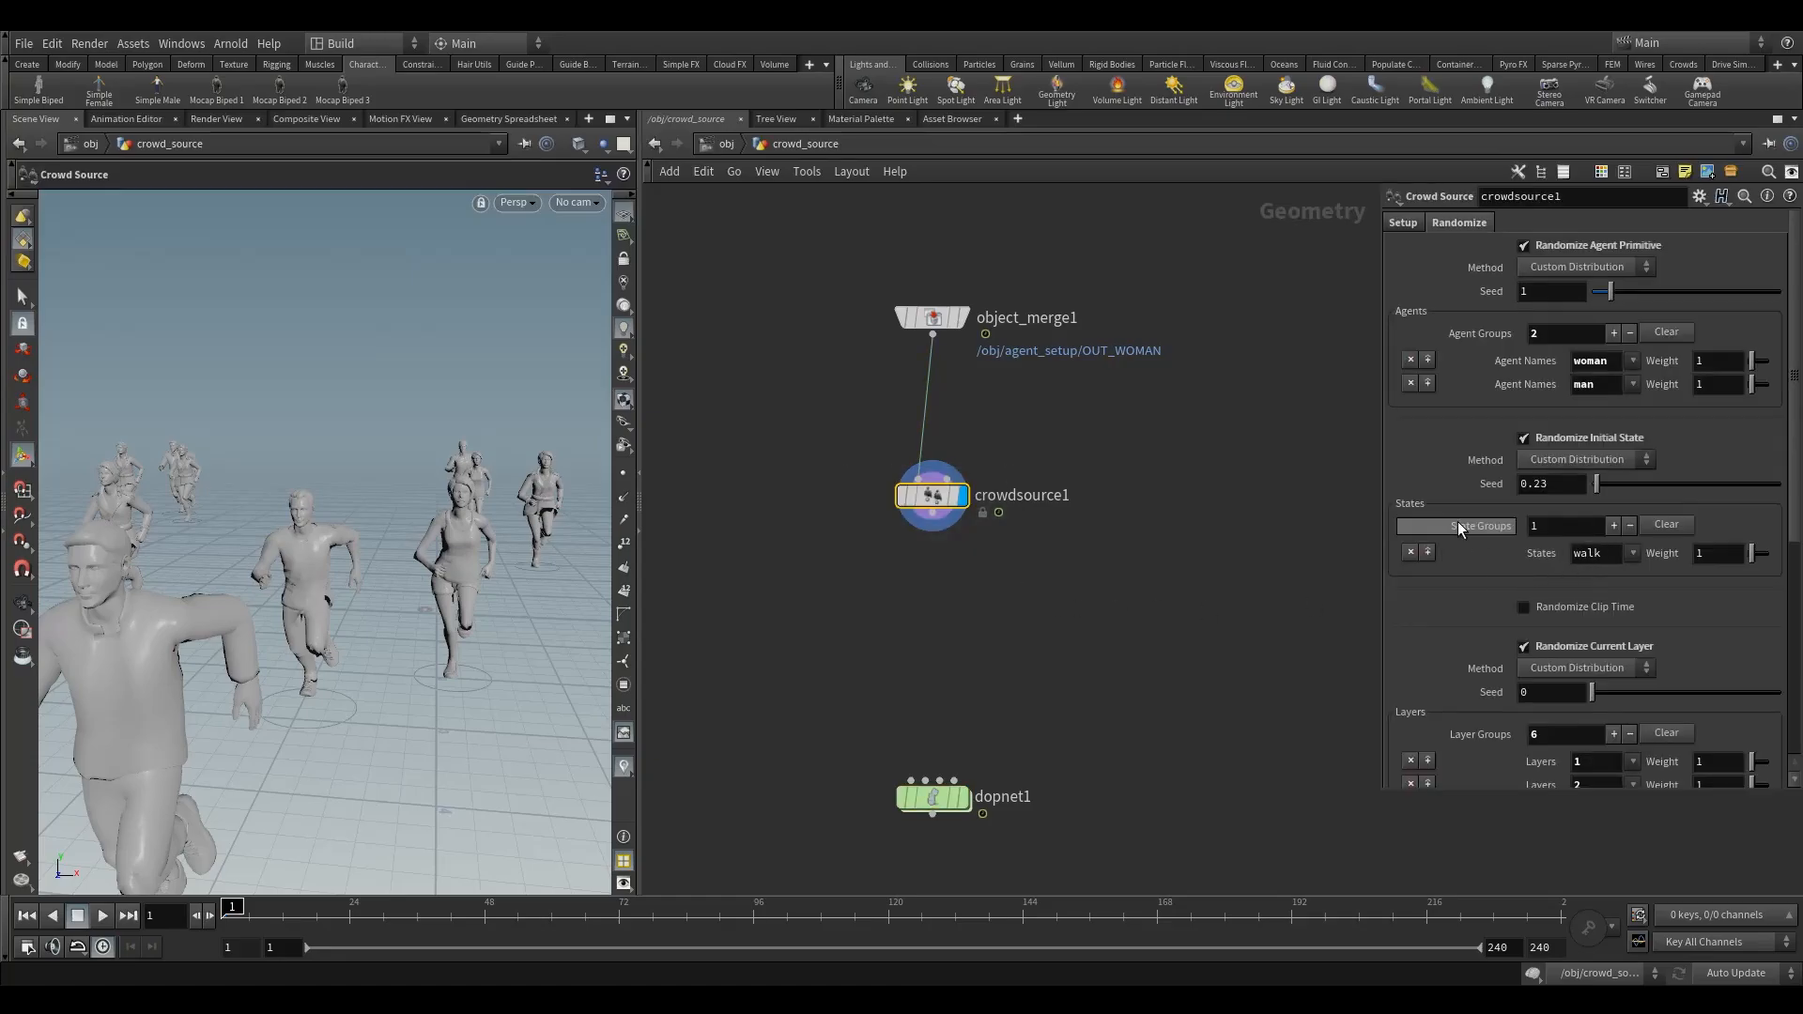
pyautogui.click(1410, 552)
pyautogui.click(1402, 225)
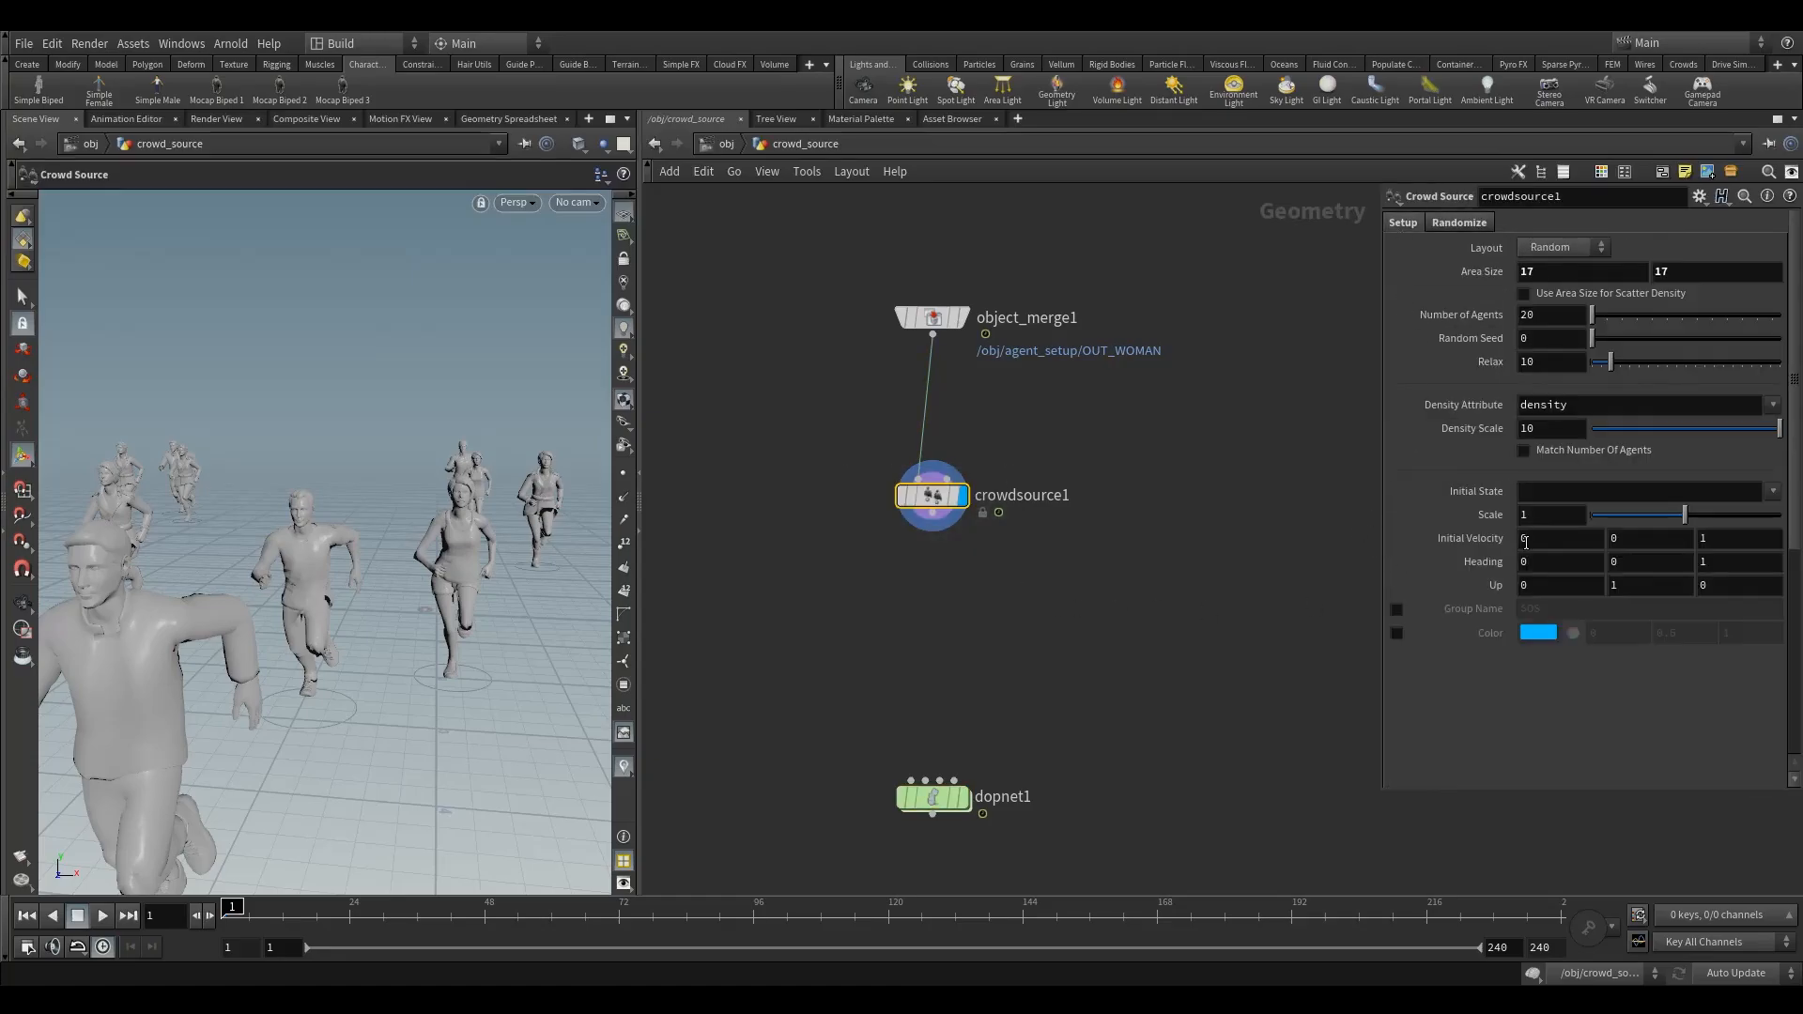
pyautogui.click(1559, 493)
pyautogui.write('run')
pyautogui.press('Return')
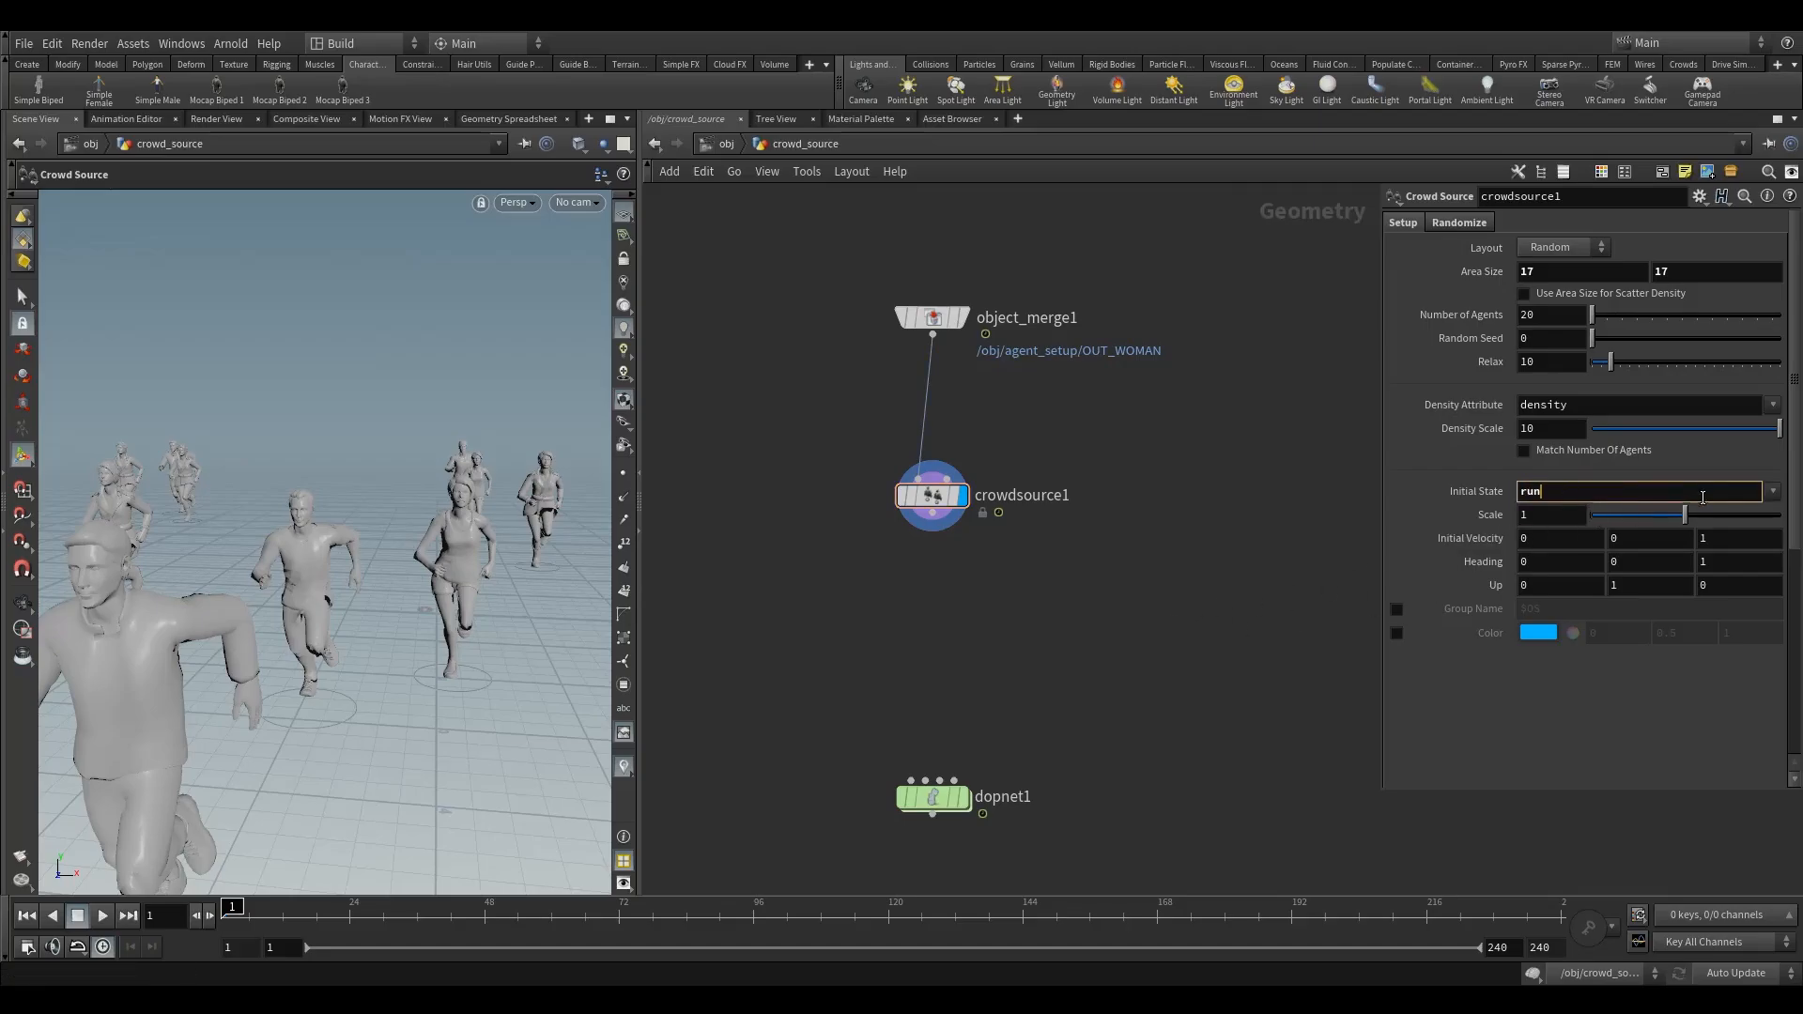
pyautogui.click(1773, 492)
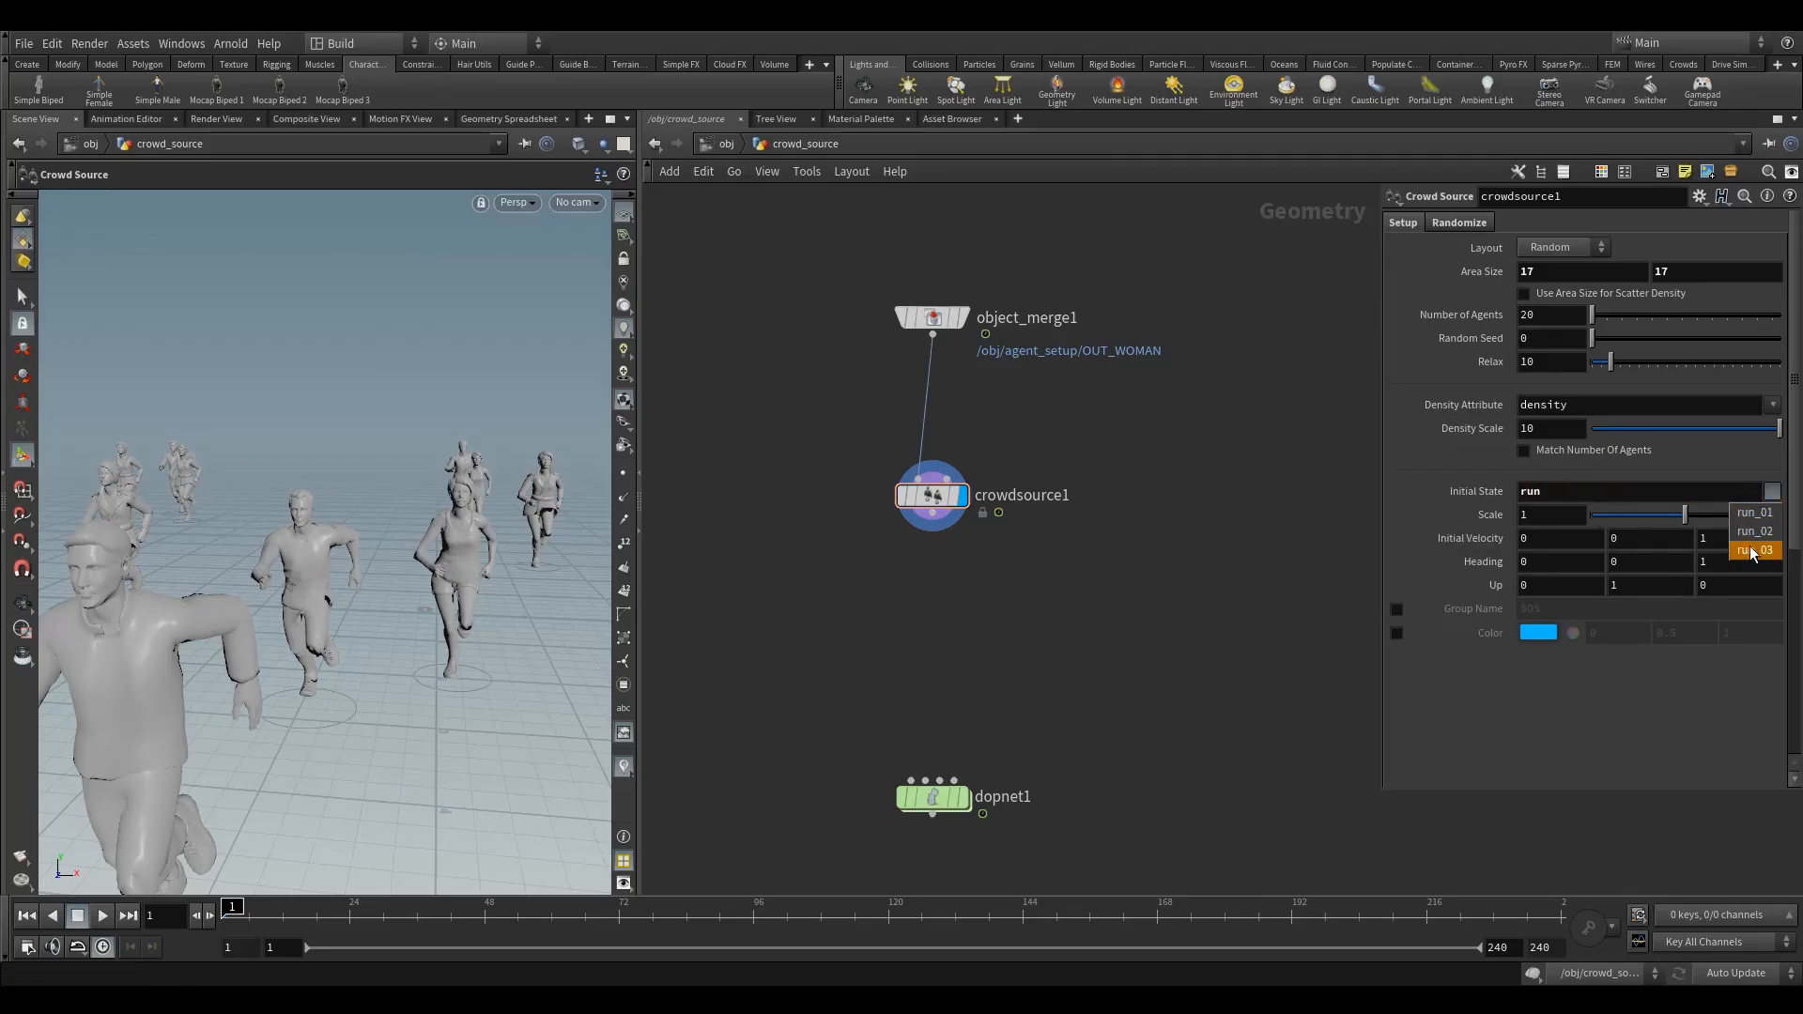
pyautogui.click(1735, 491)
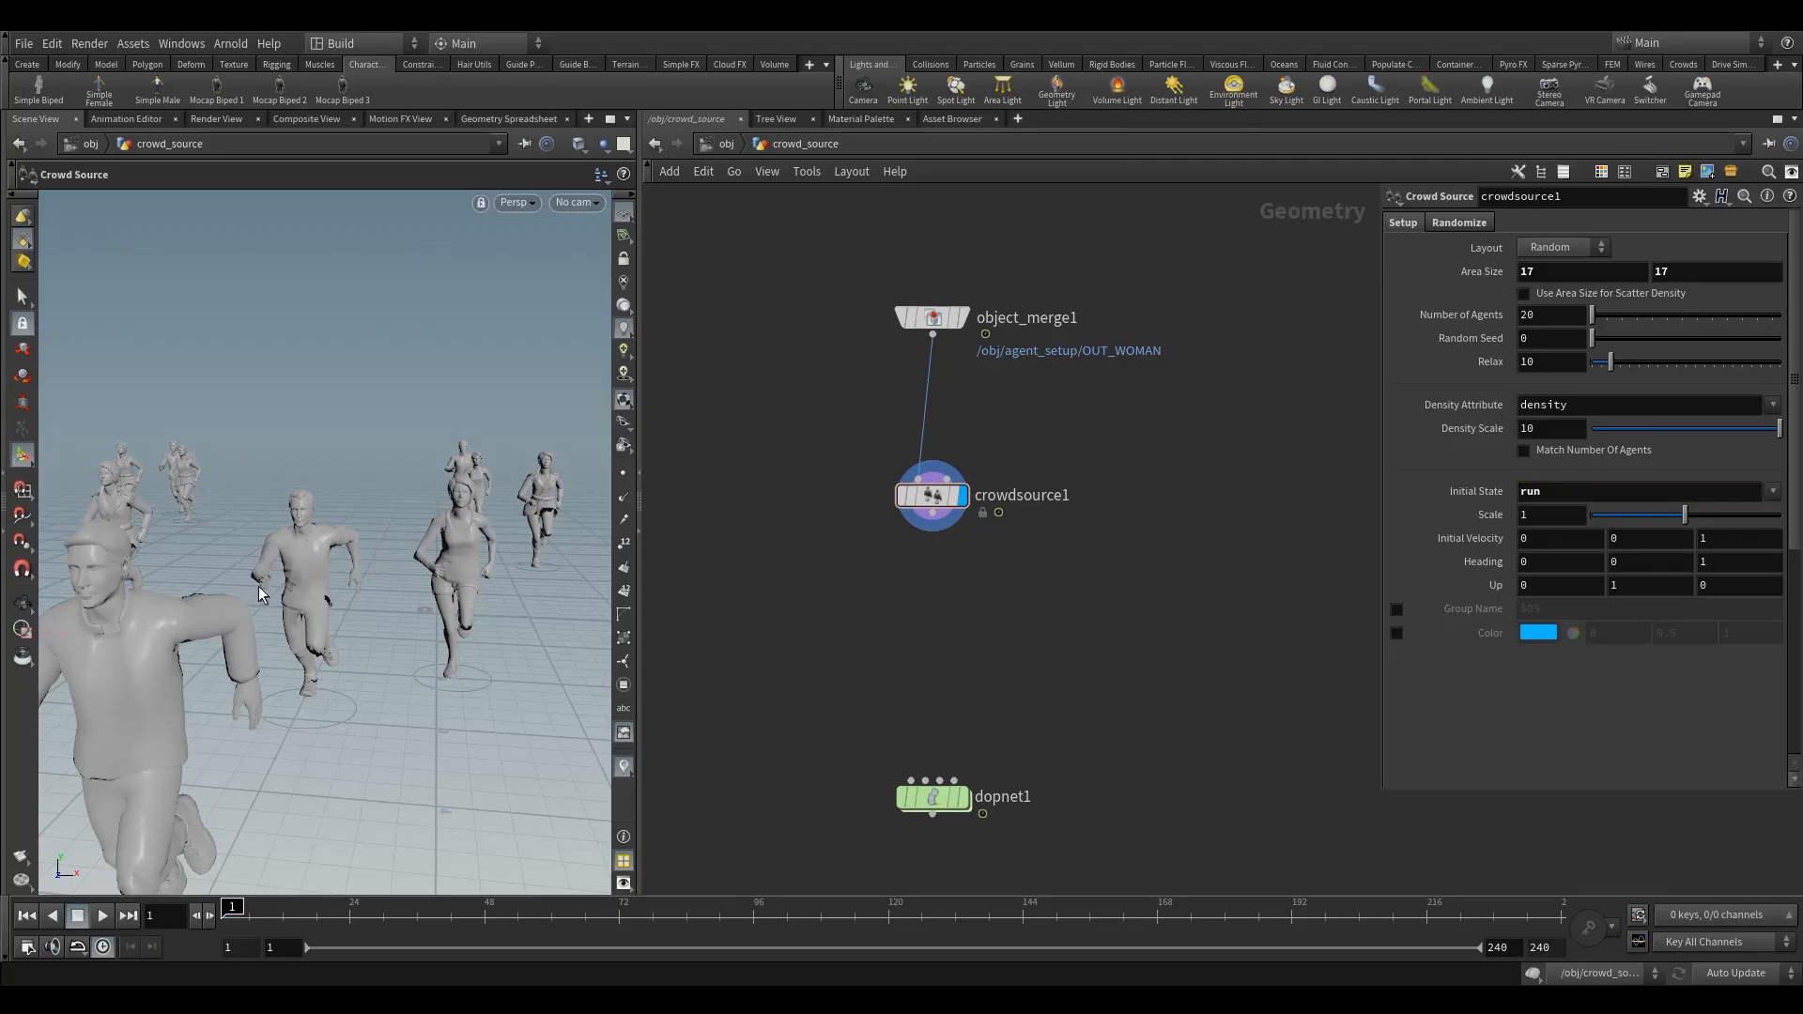
# Step: Try randomizing crowdsource1's clip time with a Random Clip Offset of 2.95
pyautogui.keyDown('alt'); pyautogui.moveTo(257, 586); pyautogui.dragTo(442, 573); pyautogui.keyUp('alt')
pyautogui.scroll(-5, 280, 592)
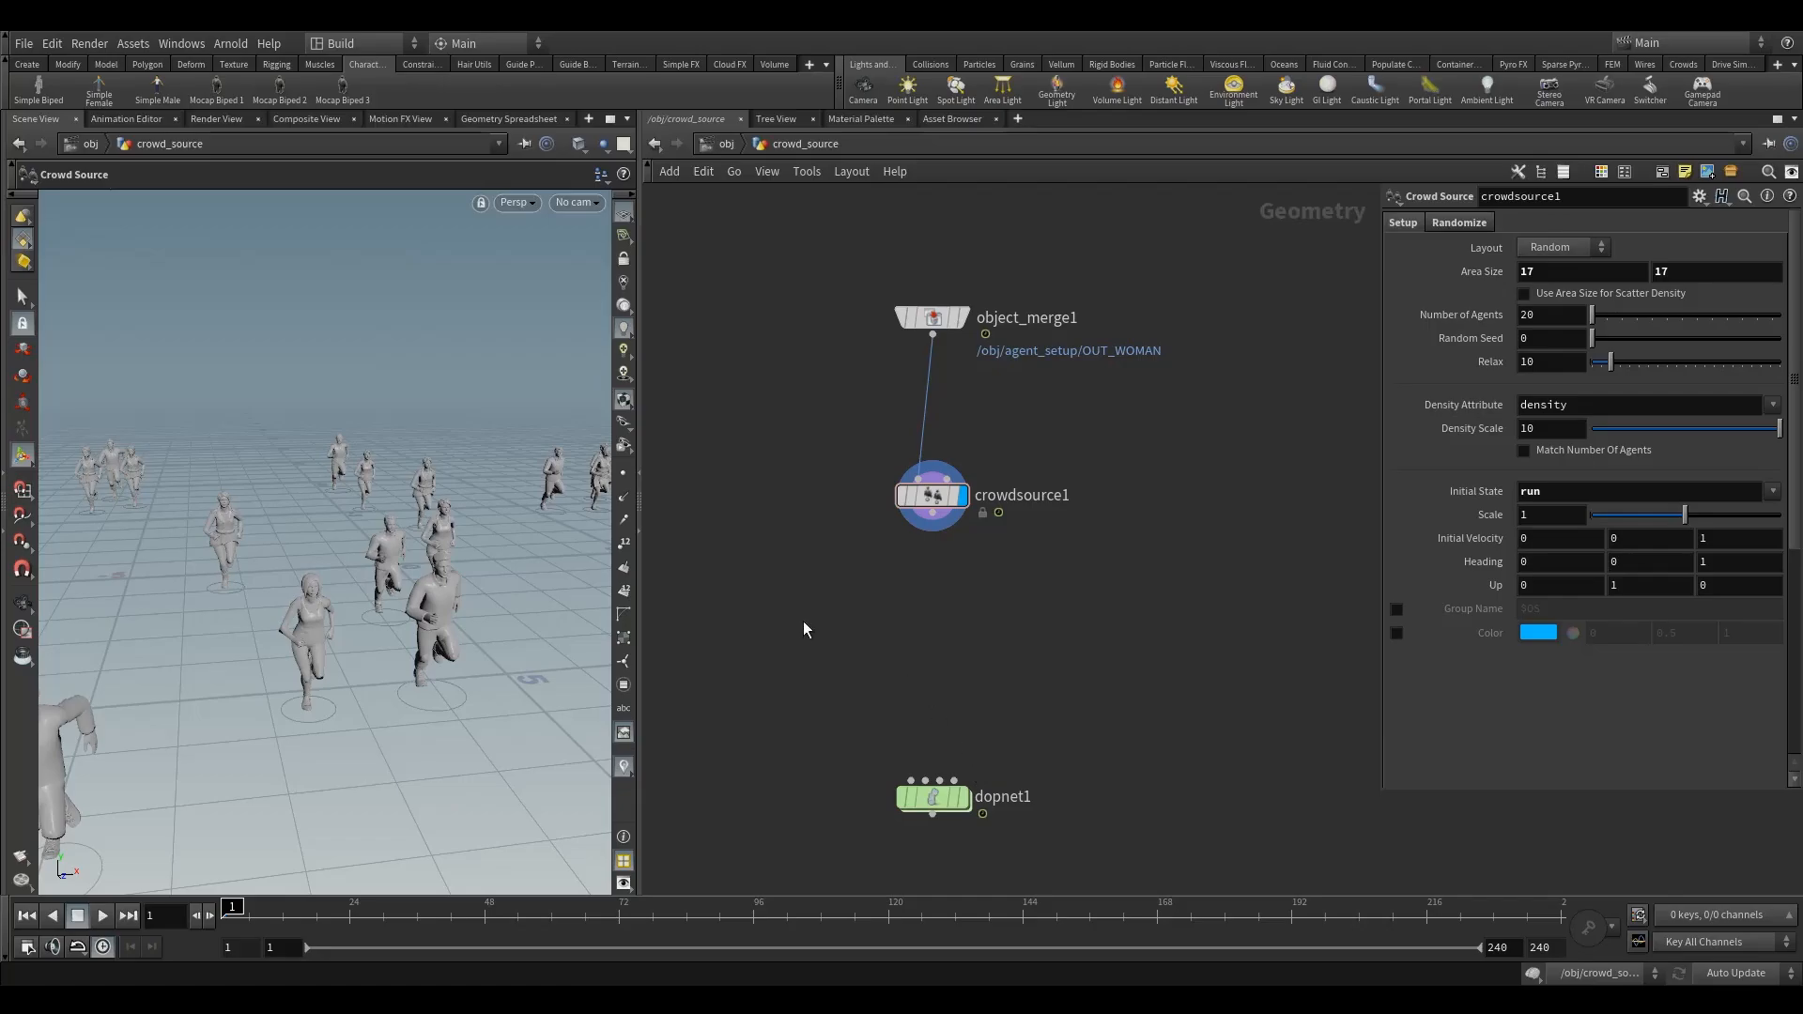
pyautogui.click(937, 503)
pyautogui.click(1465, 223)
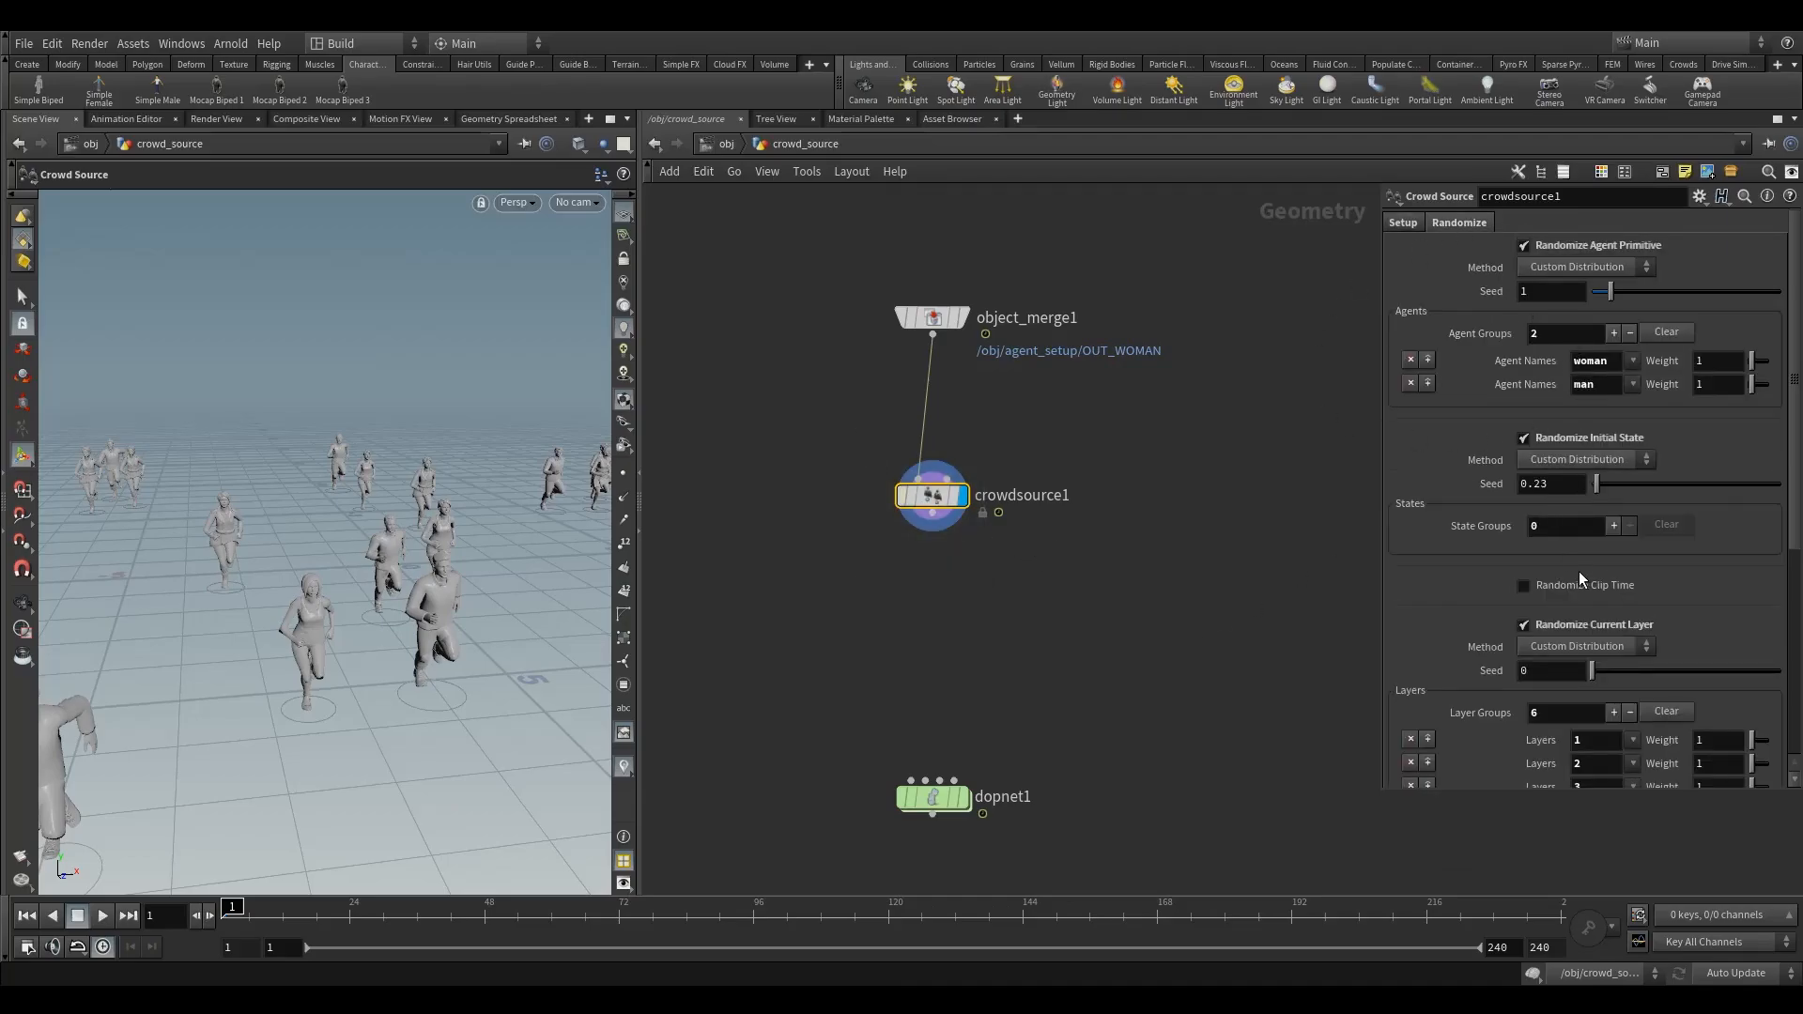
pyautogui.scroll(-1, 1582, 598)
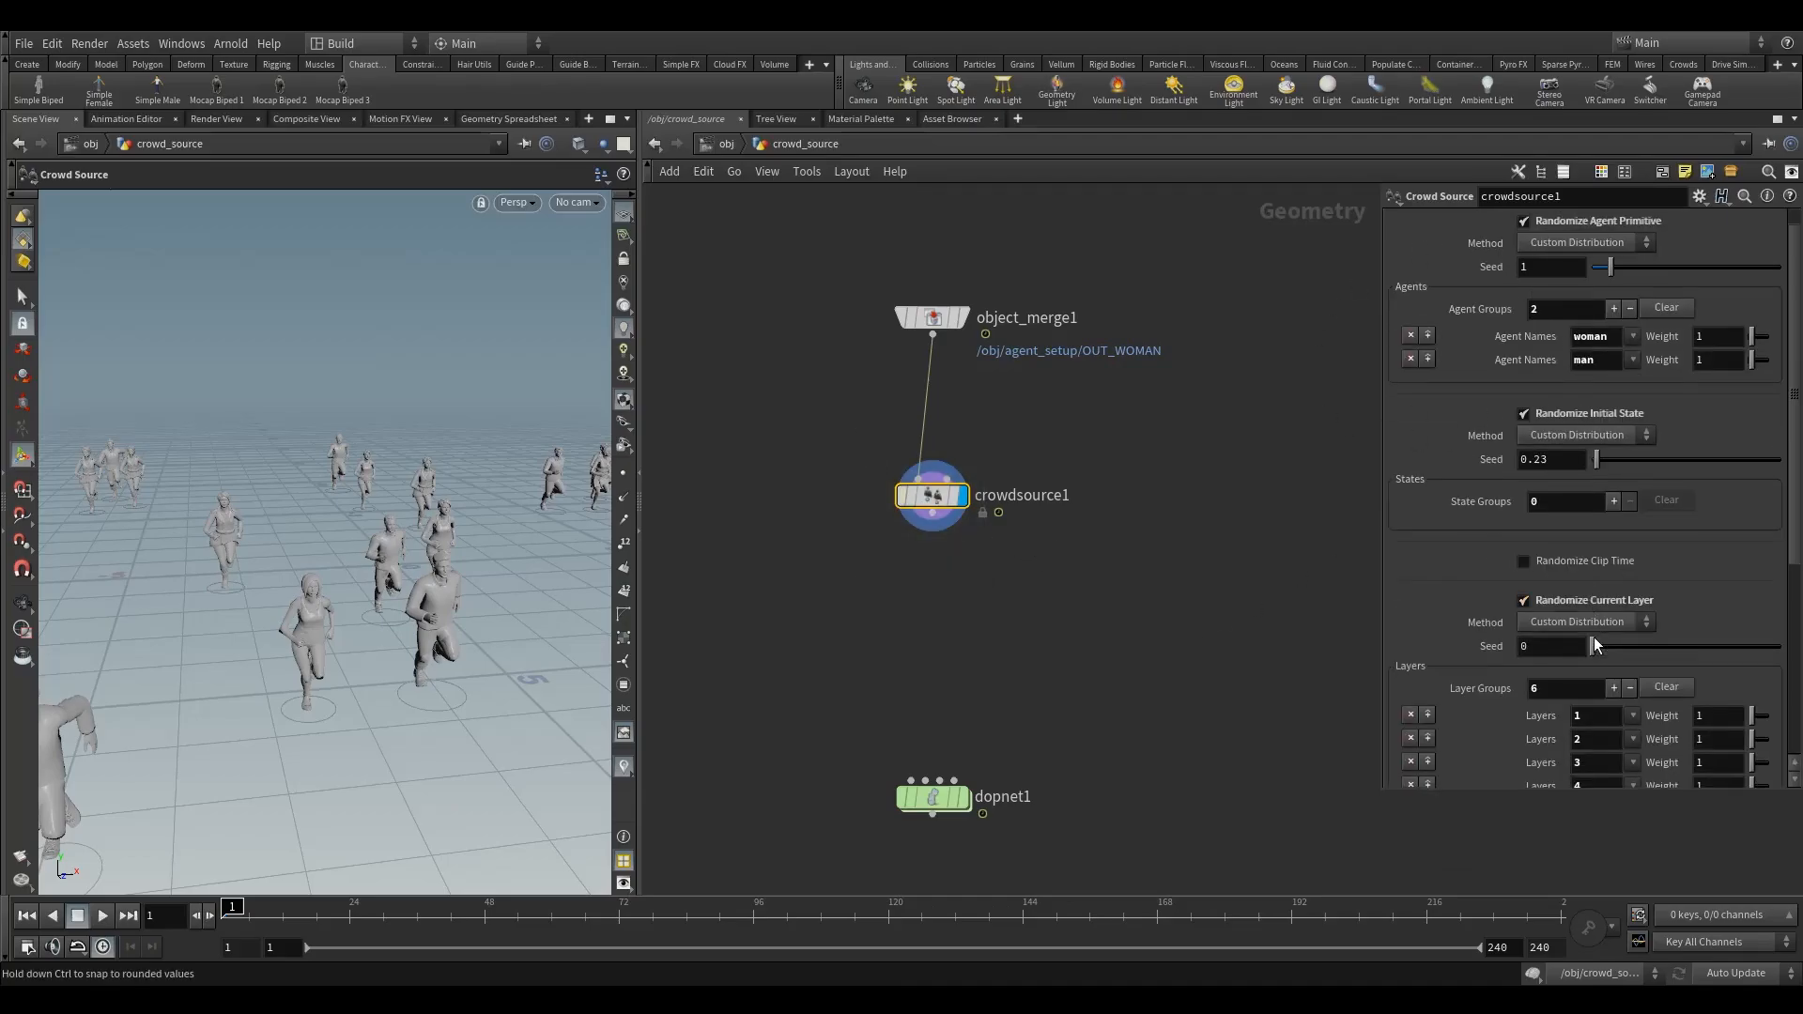
pyautogui.click(1578, 565)
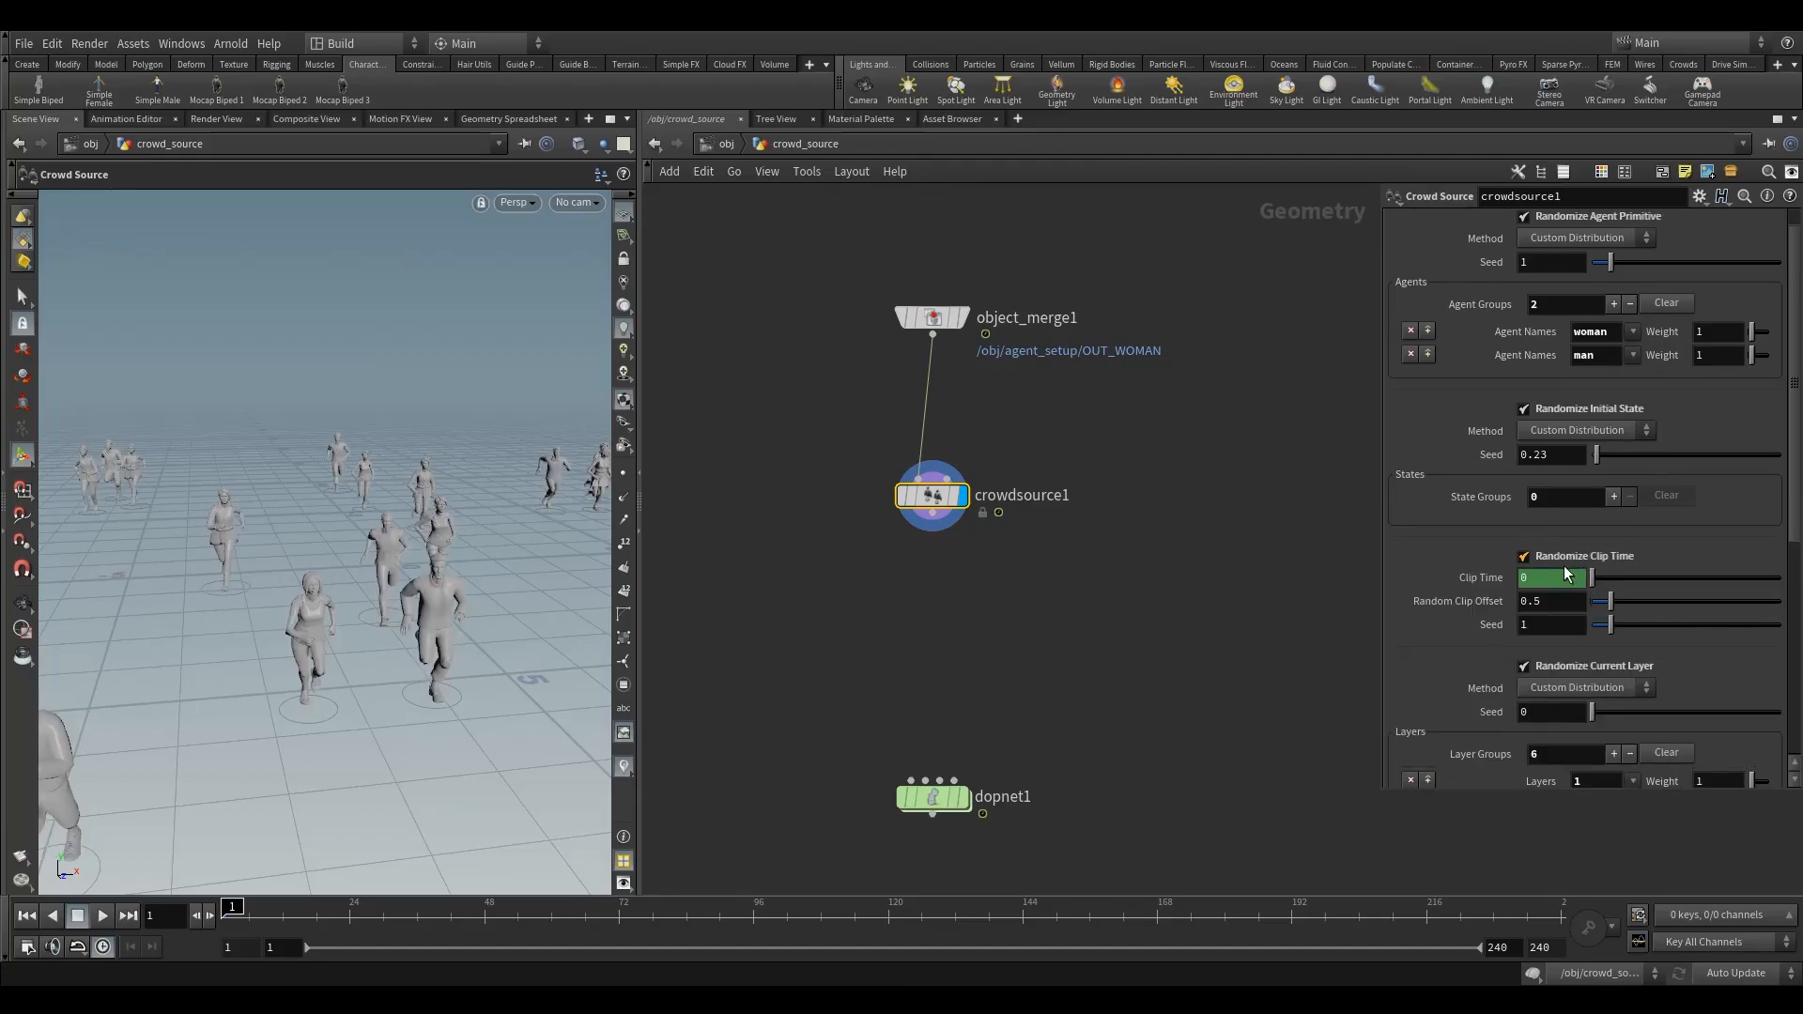
pyautogui.press('Escape')
pyautogui.moveTo(424, 652)
pyautogui.mouseDown()
pyautogui.moveTo(384, 637)
pyautogui.moveTo(442, 644)
pyautogui.mouseUp()
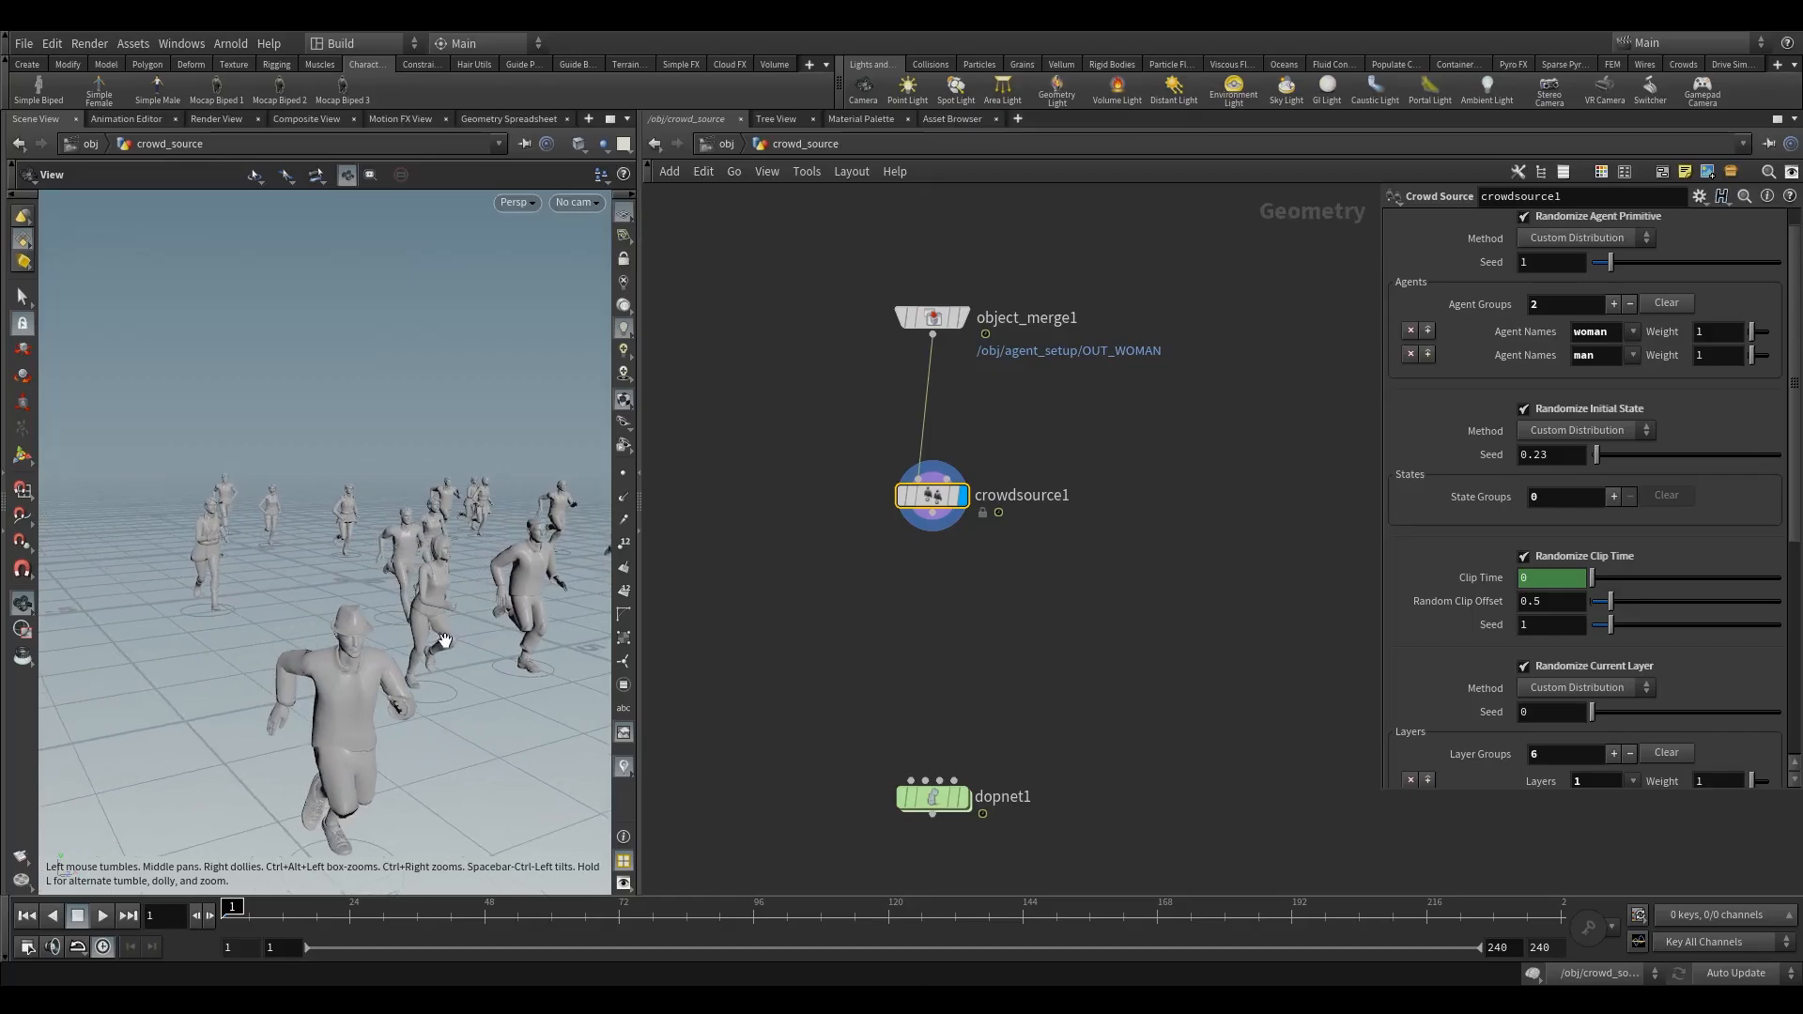
pyautogui.keyDown('alt'); pyautogui.moveTo(442, 644); pyautogui.dragTo(787, 648, button='right'); pyautogui.keyUp('alt')
pyautogui.moveTo(1610, 602); pyautogui.dragTo(1703, 611)
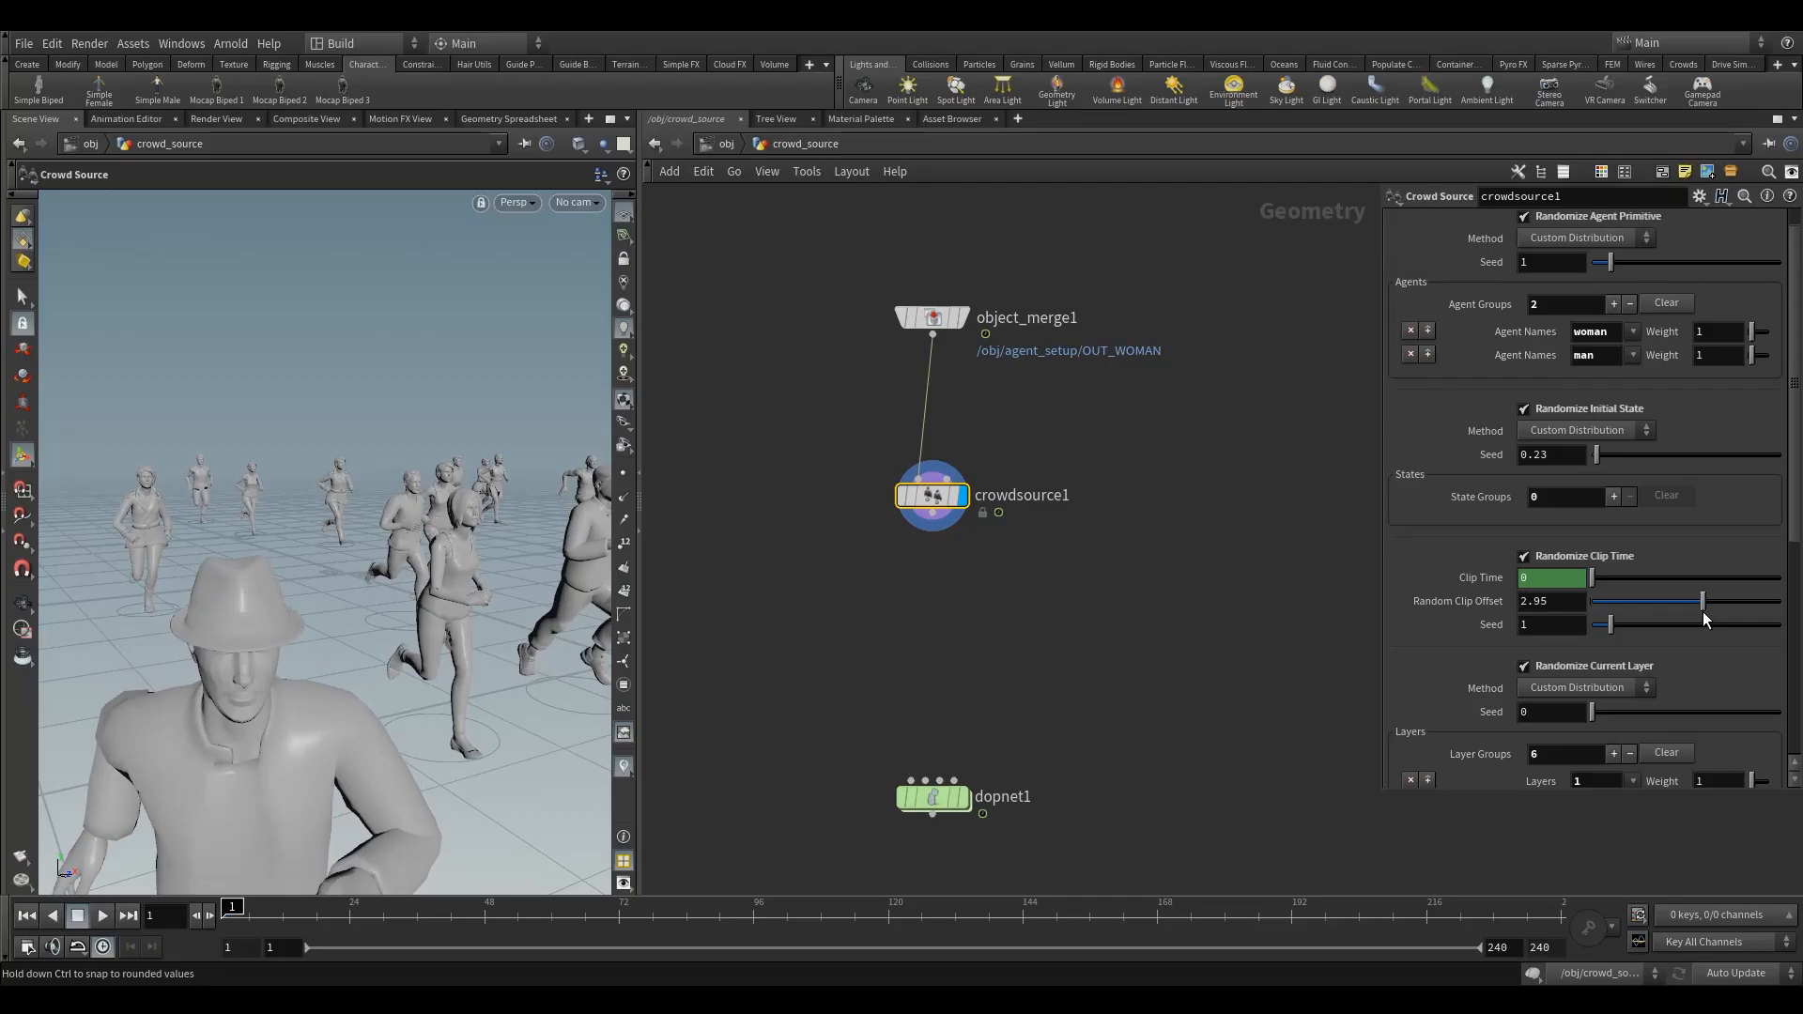
# Step: Check the agents' poses in the viewport and disable Randomize Clip Time on crowdsource1
pyautogui.keyDown('alt'); pyautogui.moveTo(479, 535); pyautogui.dragTo(552, 561); pyautogui.keyUp('alt')
pyautogui.keyDown('alt'); pyautogui.moveTo(552, 560); pyautogui.dragTo(417, 589, button='right'); pyautogui.keyUp('alt')
pyautogui.moveTo(417, 589)
pyautogui.mouseDown()
pyautogui.moveTo(379, 583)
pyautogui.moveTo(403, 576)
pyautogui.mouseUp()
pyautogui.moveTo(403, 576); pyautogui.dragTo(439, 578, button='right')
pyautogui.keyDown('alt'); pyautogui.moveTo(439, 577); pyautogui.dragTo(422, 596); pyautogui.keyUp('alt')
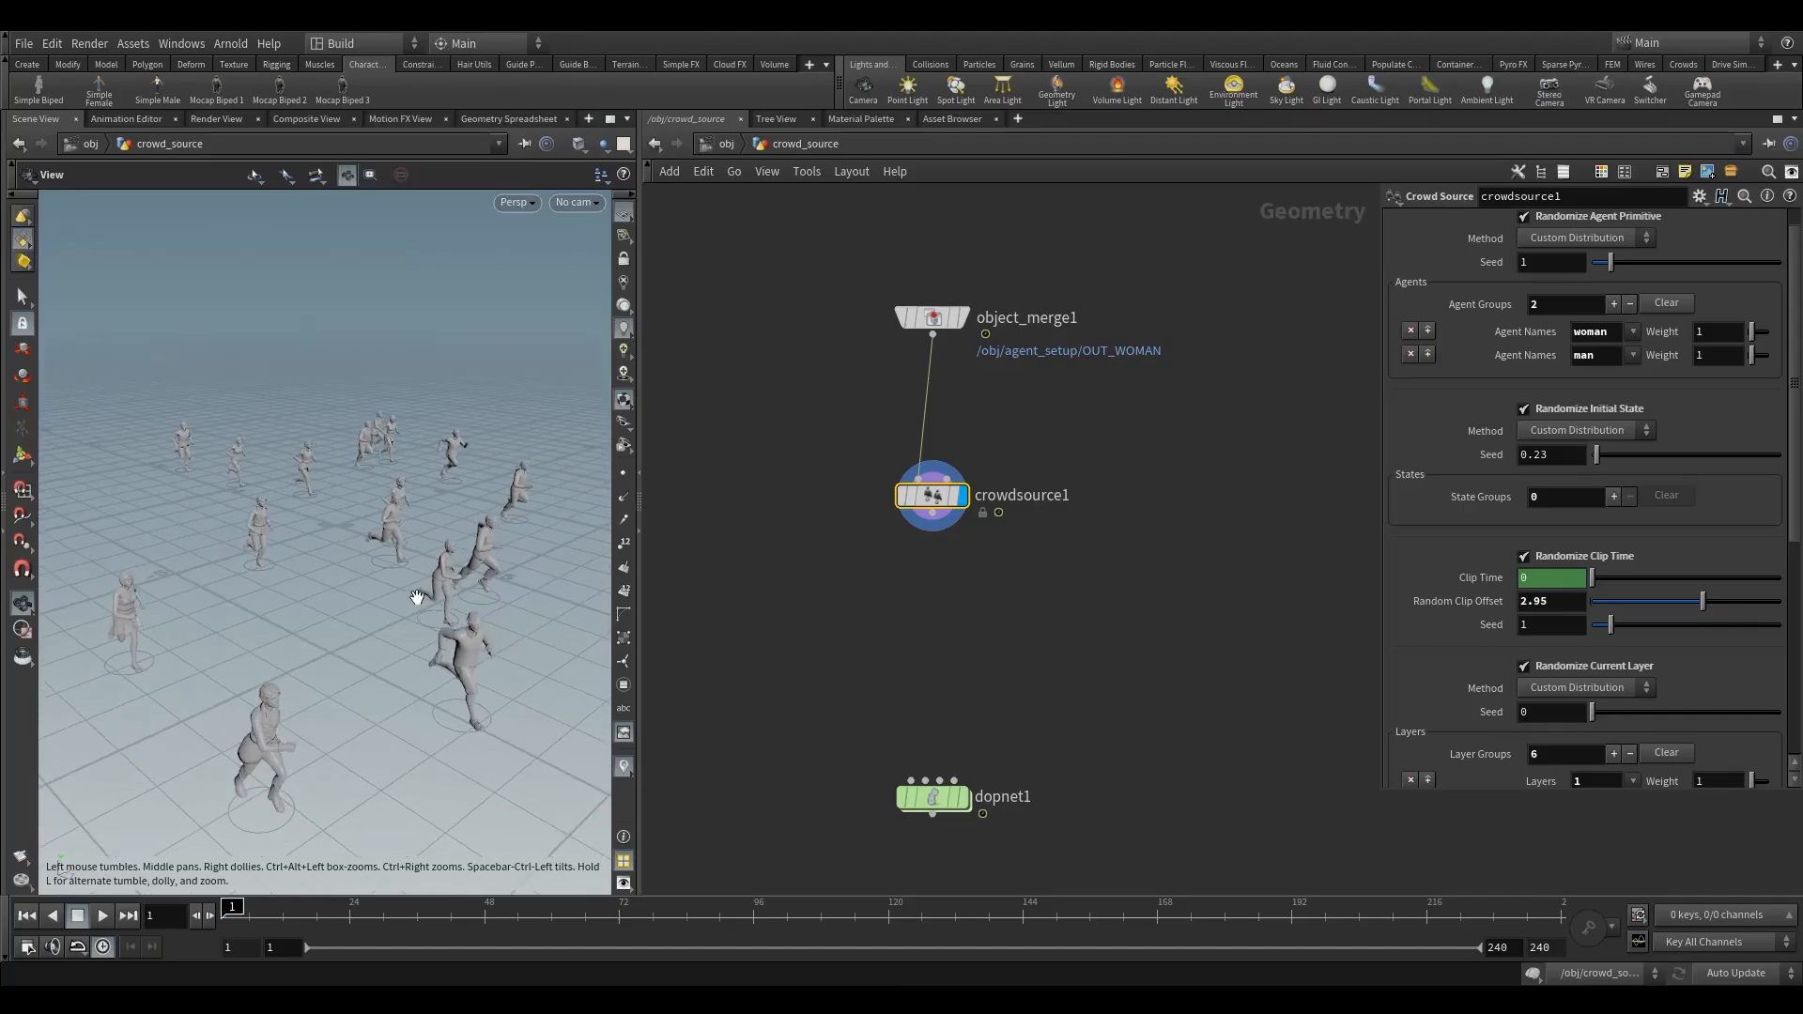
pyautogui.click(1523, 556)
# Step: Move object_merge1 up and away from crowdsource1, and place a Circle node alongside it
pyautogui.click(836, 682)
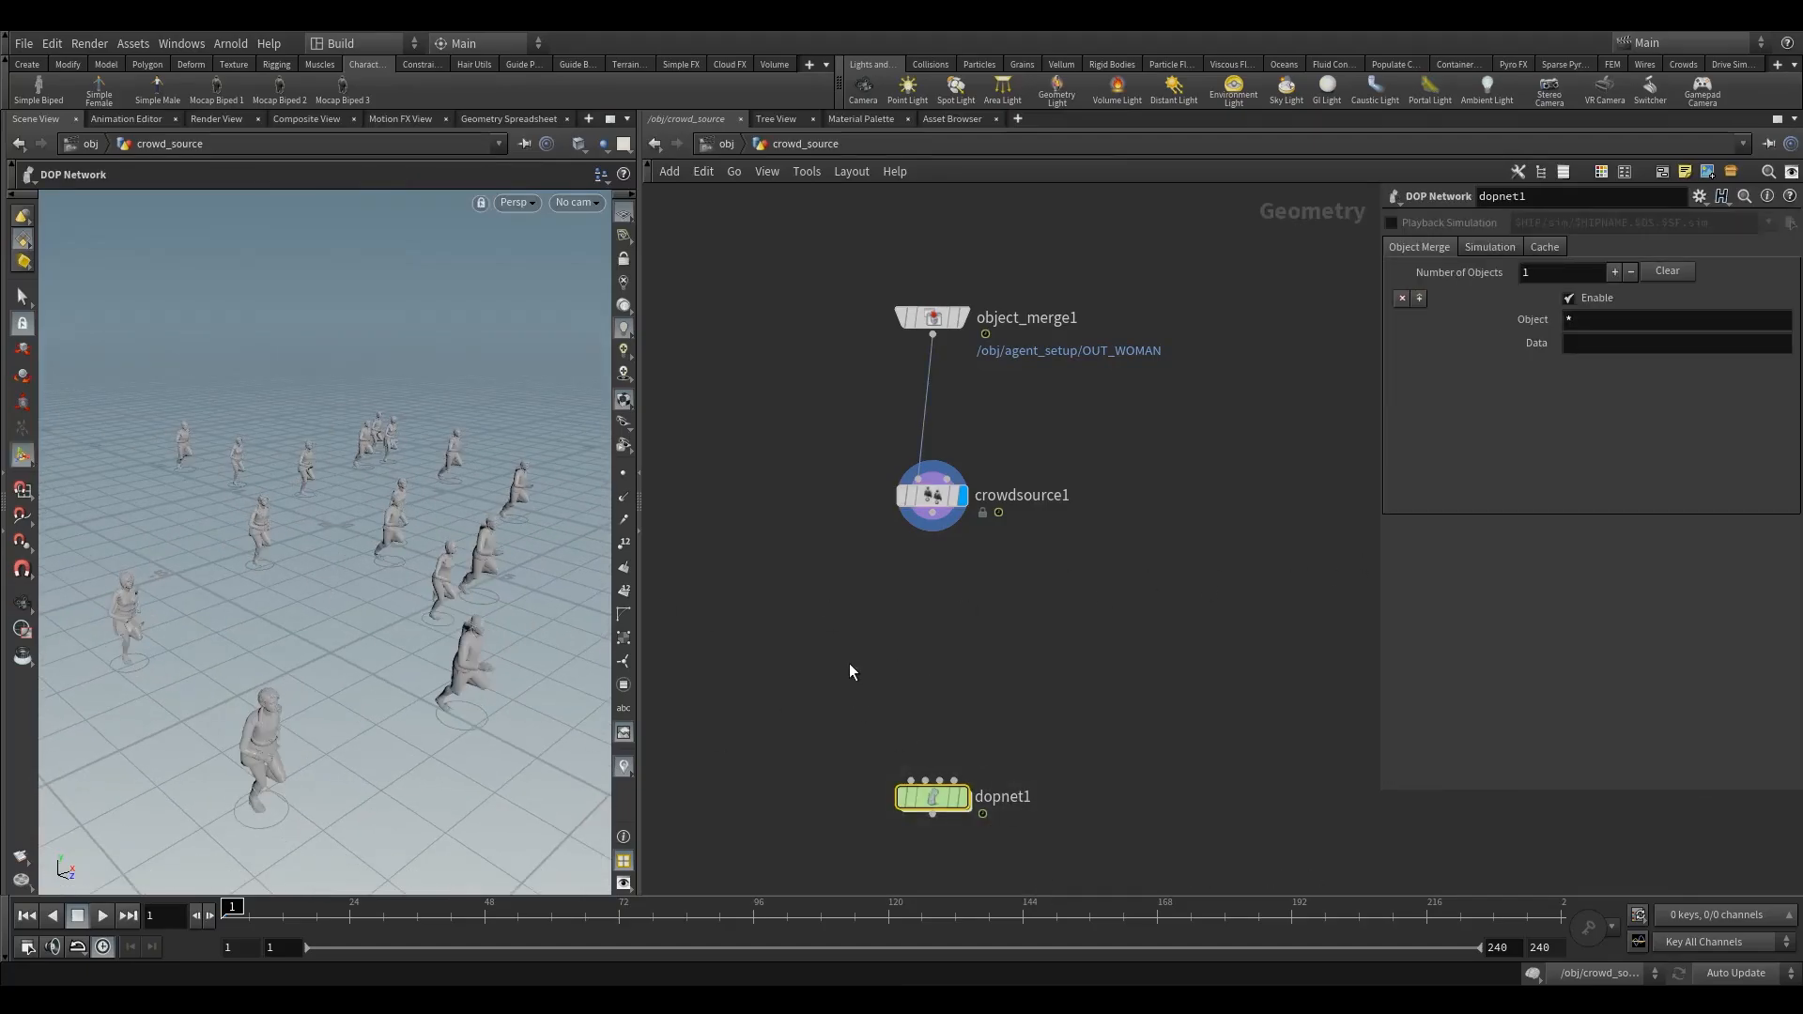
pyautogui.moveTo(822, 412); pyautogui.dragTo(1117, 536)
pyautogui.moveTo(1117, 527); pyautogui.dragTo(1088, 628, button='middle')
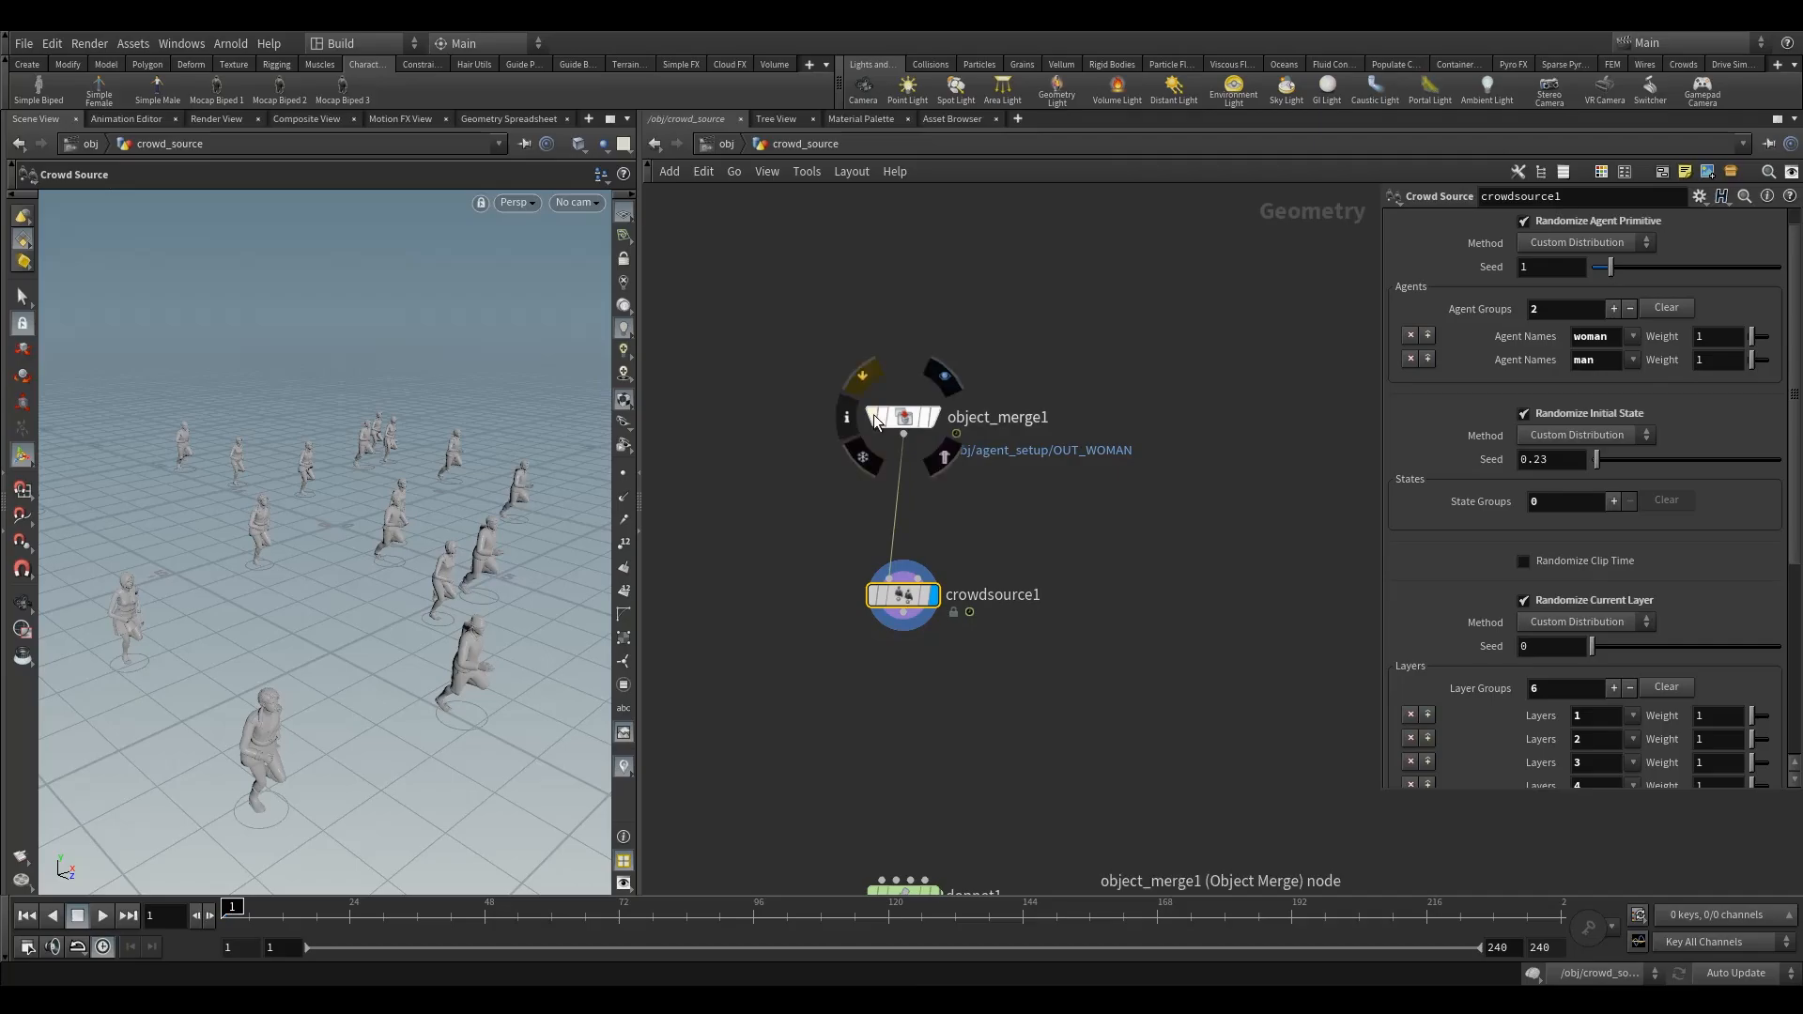
pyautogui.press('Escape')
pyautogui.moveTo(397, 526); pyautogui.dragTo(429, 572)
pyautogui.press('Return')
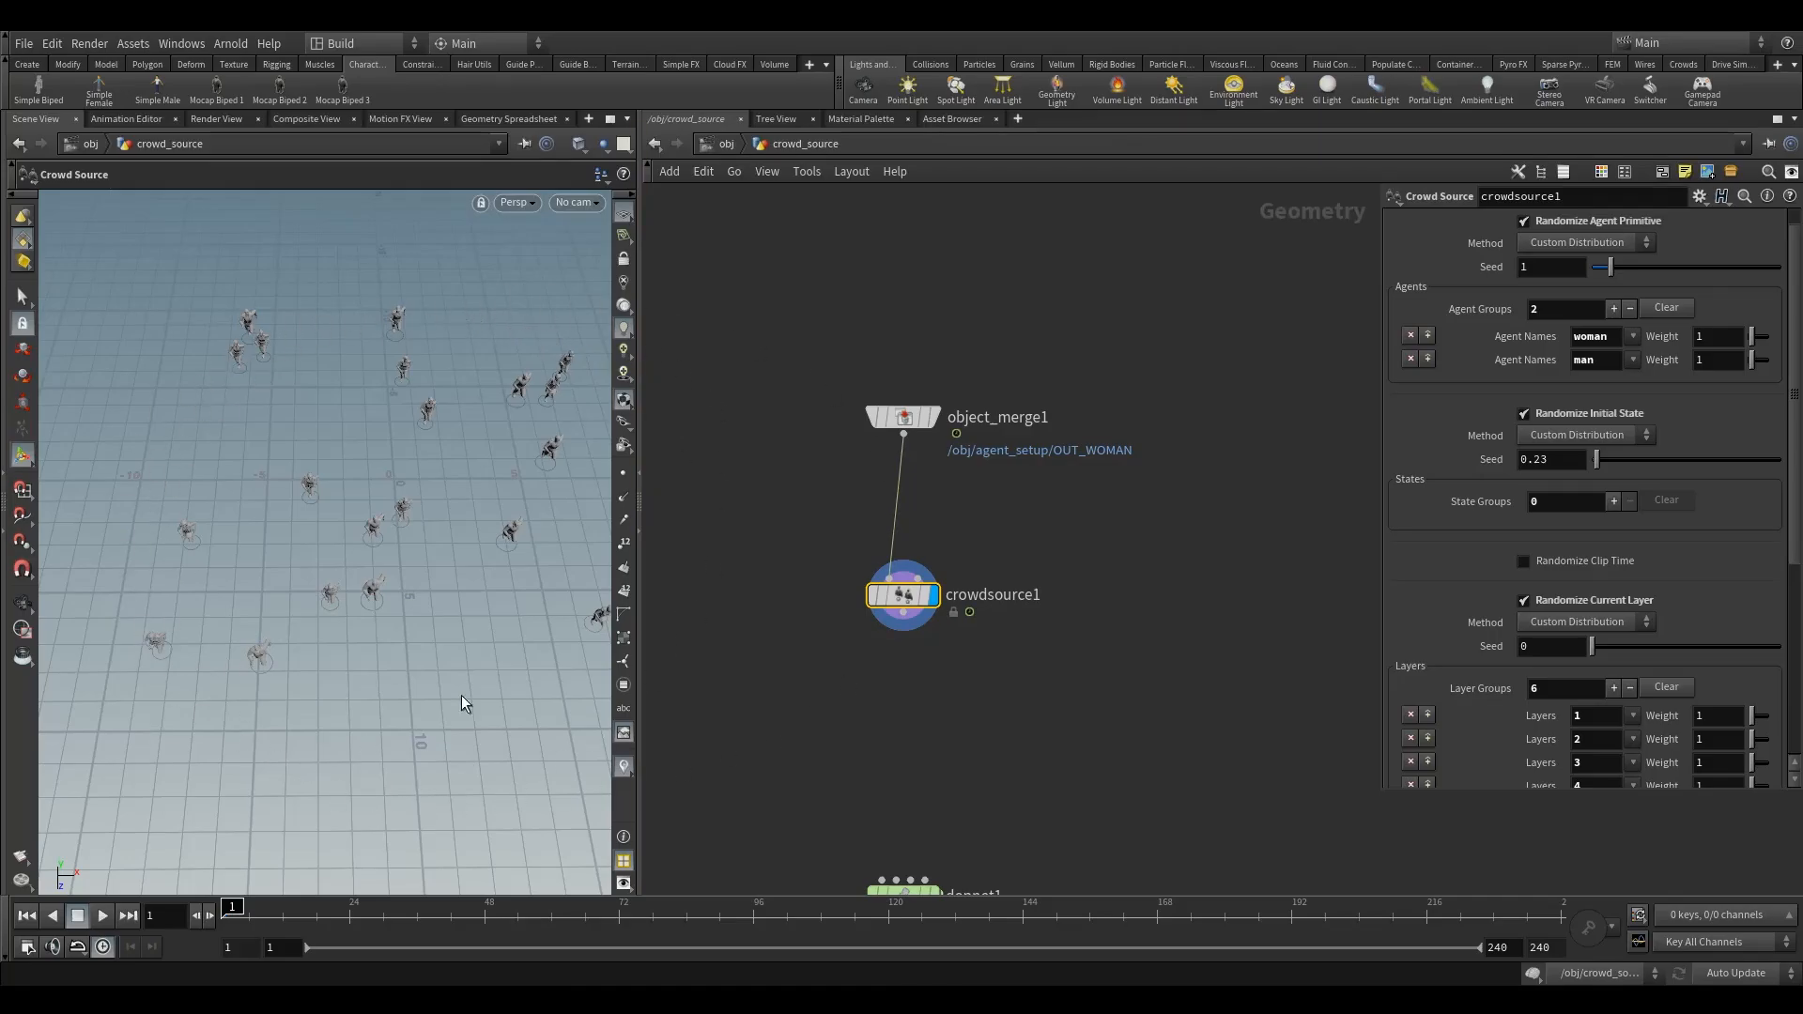
pyautogui.moveTo(904, 420); pyautogui.dragTo(750, 340)
pyautogui.press('Tab')
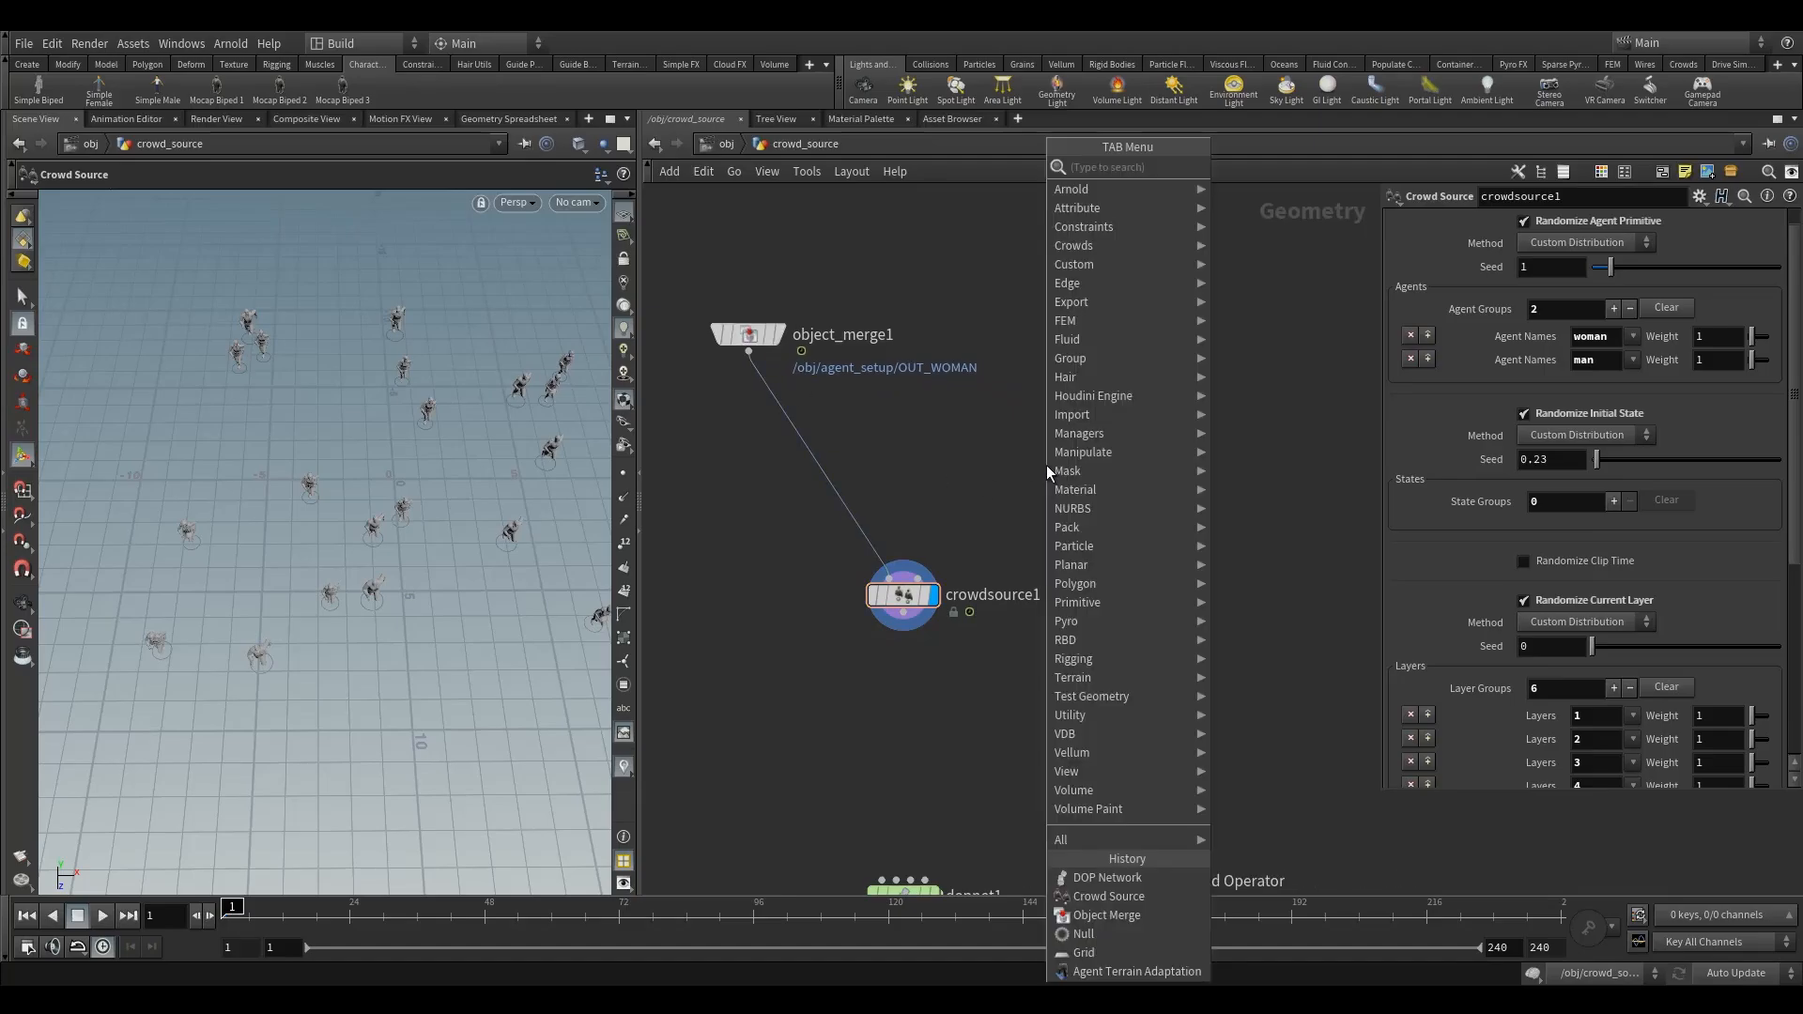
pyautogui.write('cir')
pyautogui.click(1236, 167)
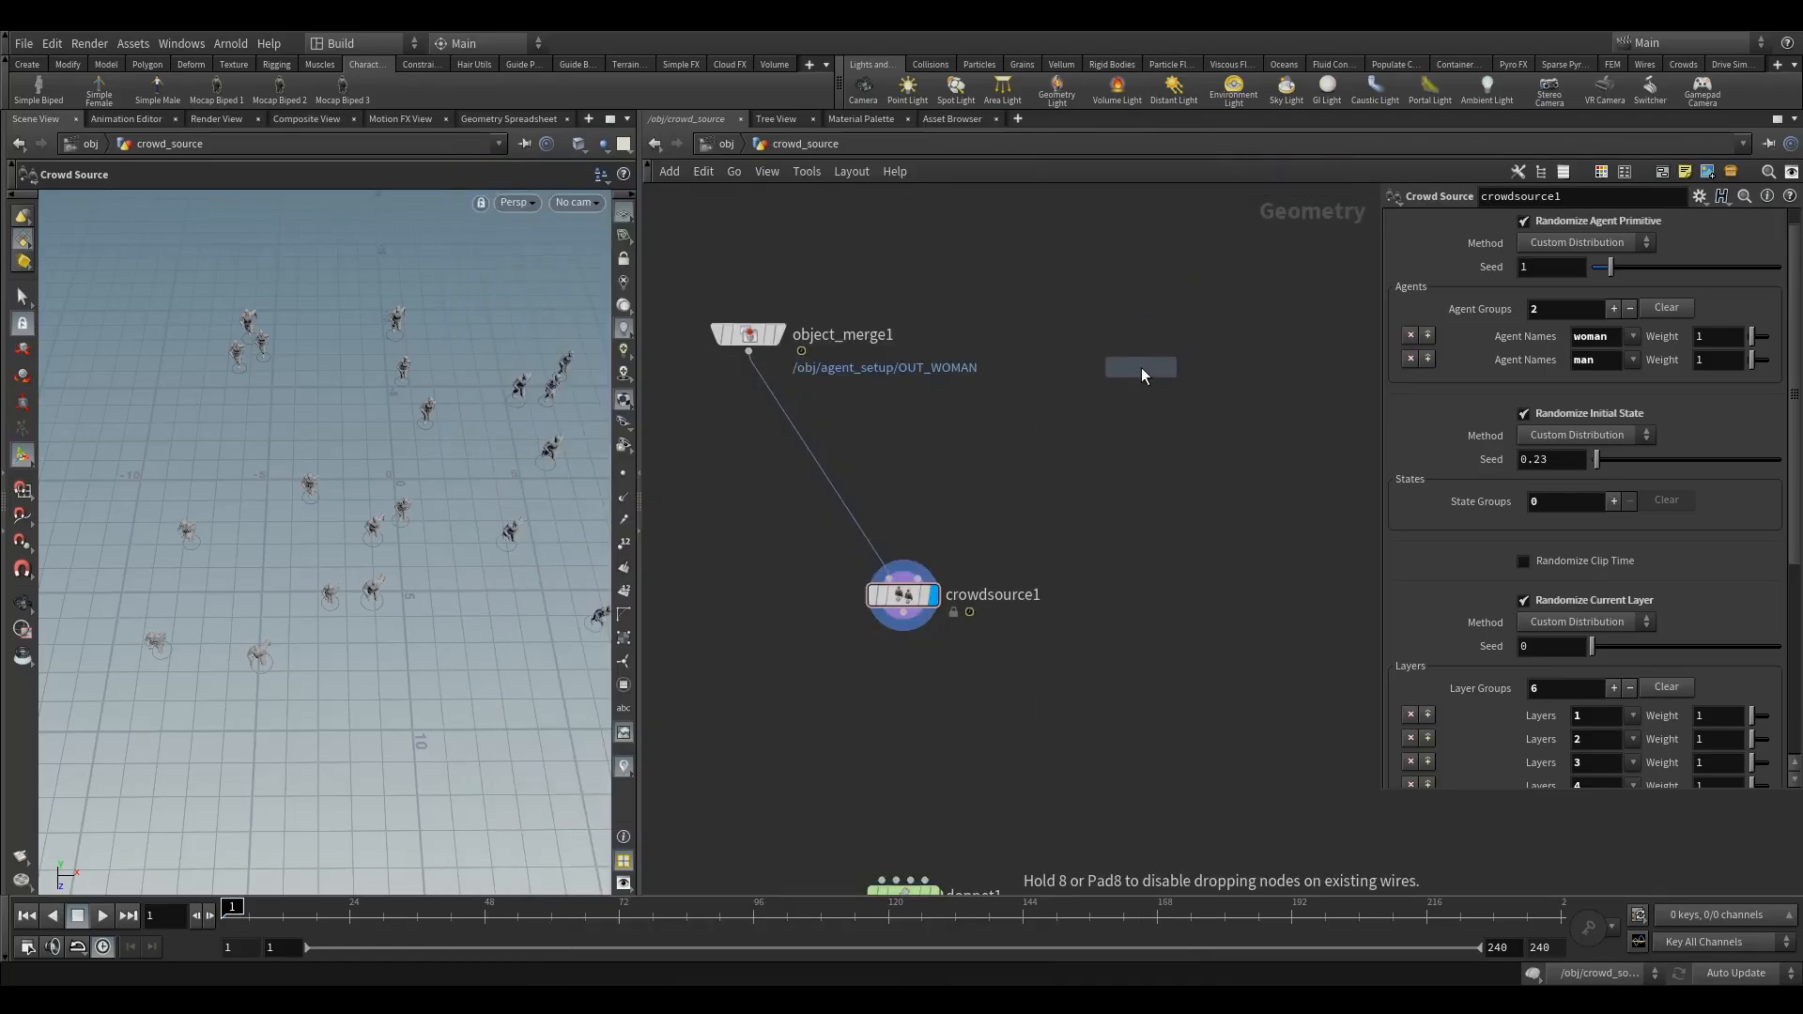
pyautogui.click(1143, 344)
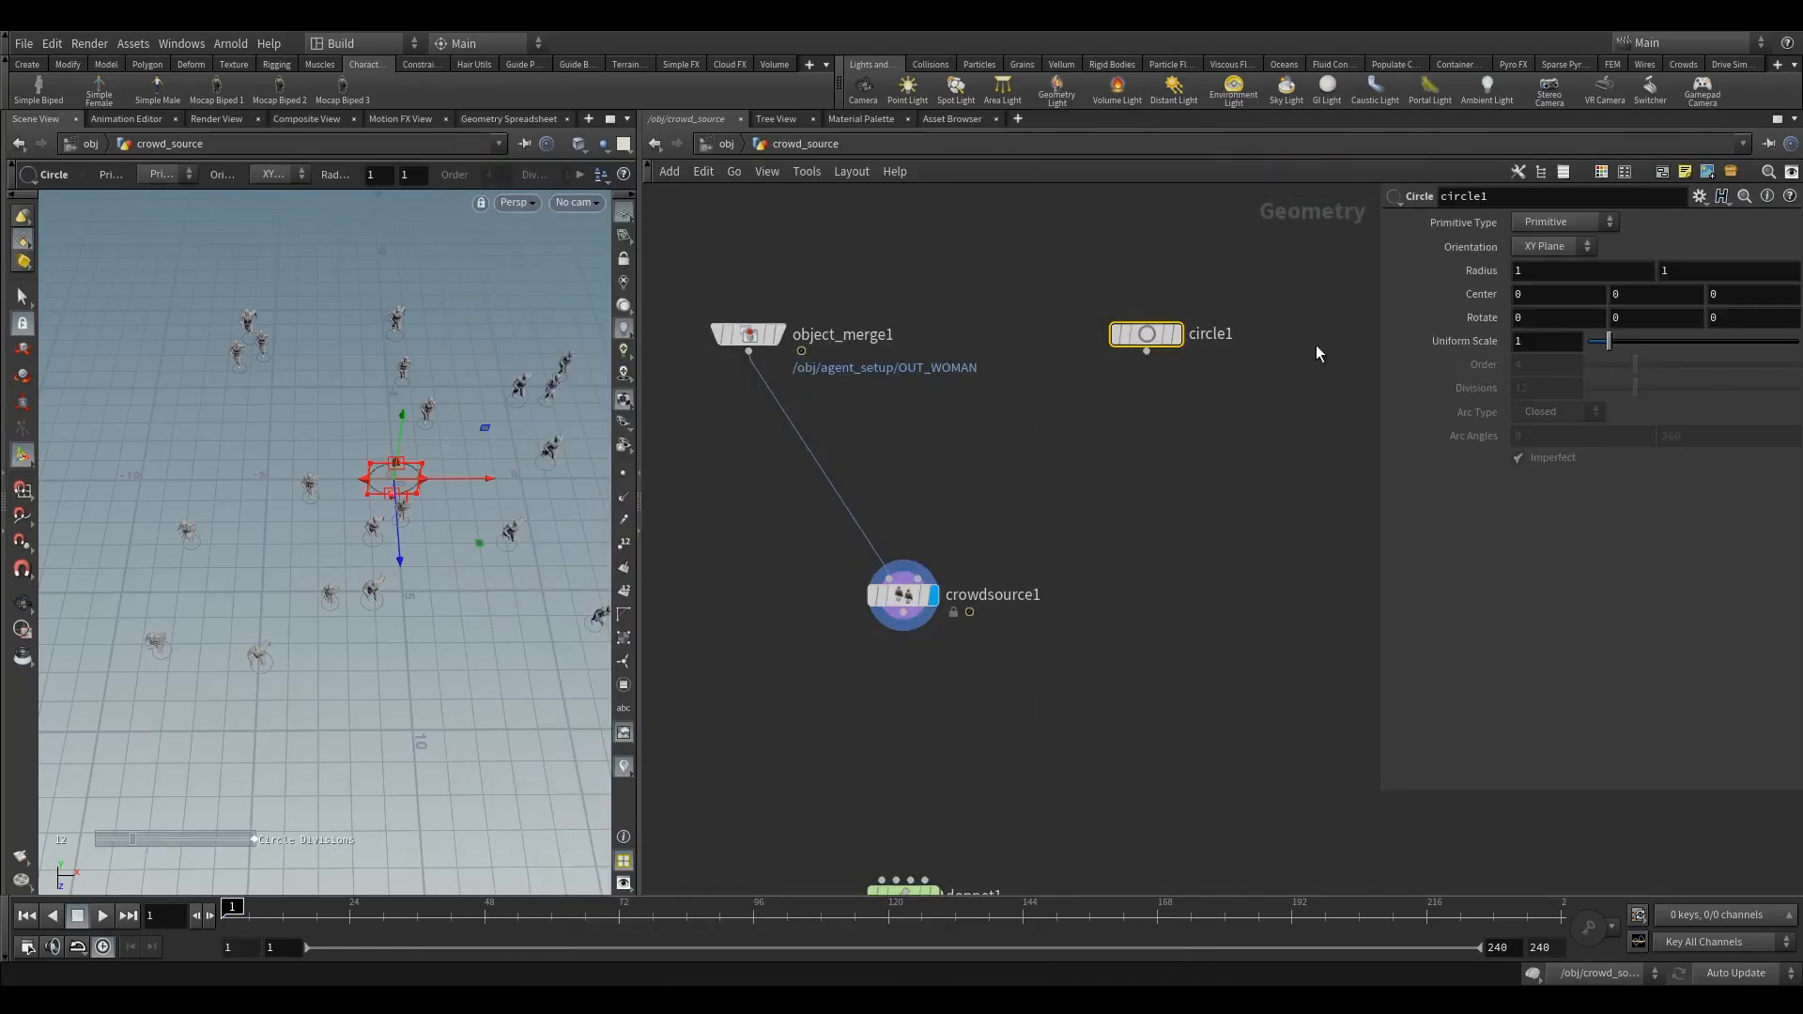
# Step: Set circle1's Orientation to ZX Plane, display it, and set its Uniform Scale to 10
pyautogui.click(1555, 248)
pyautogui.click(1541, 284)
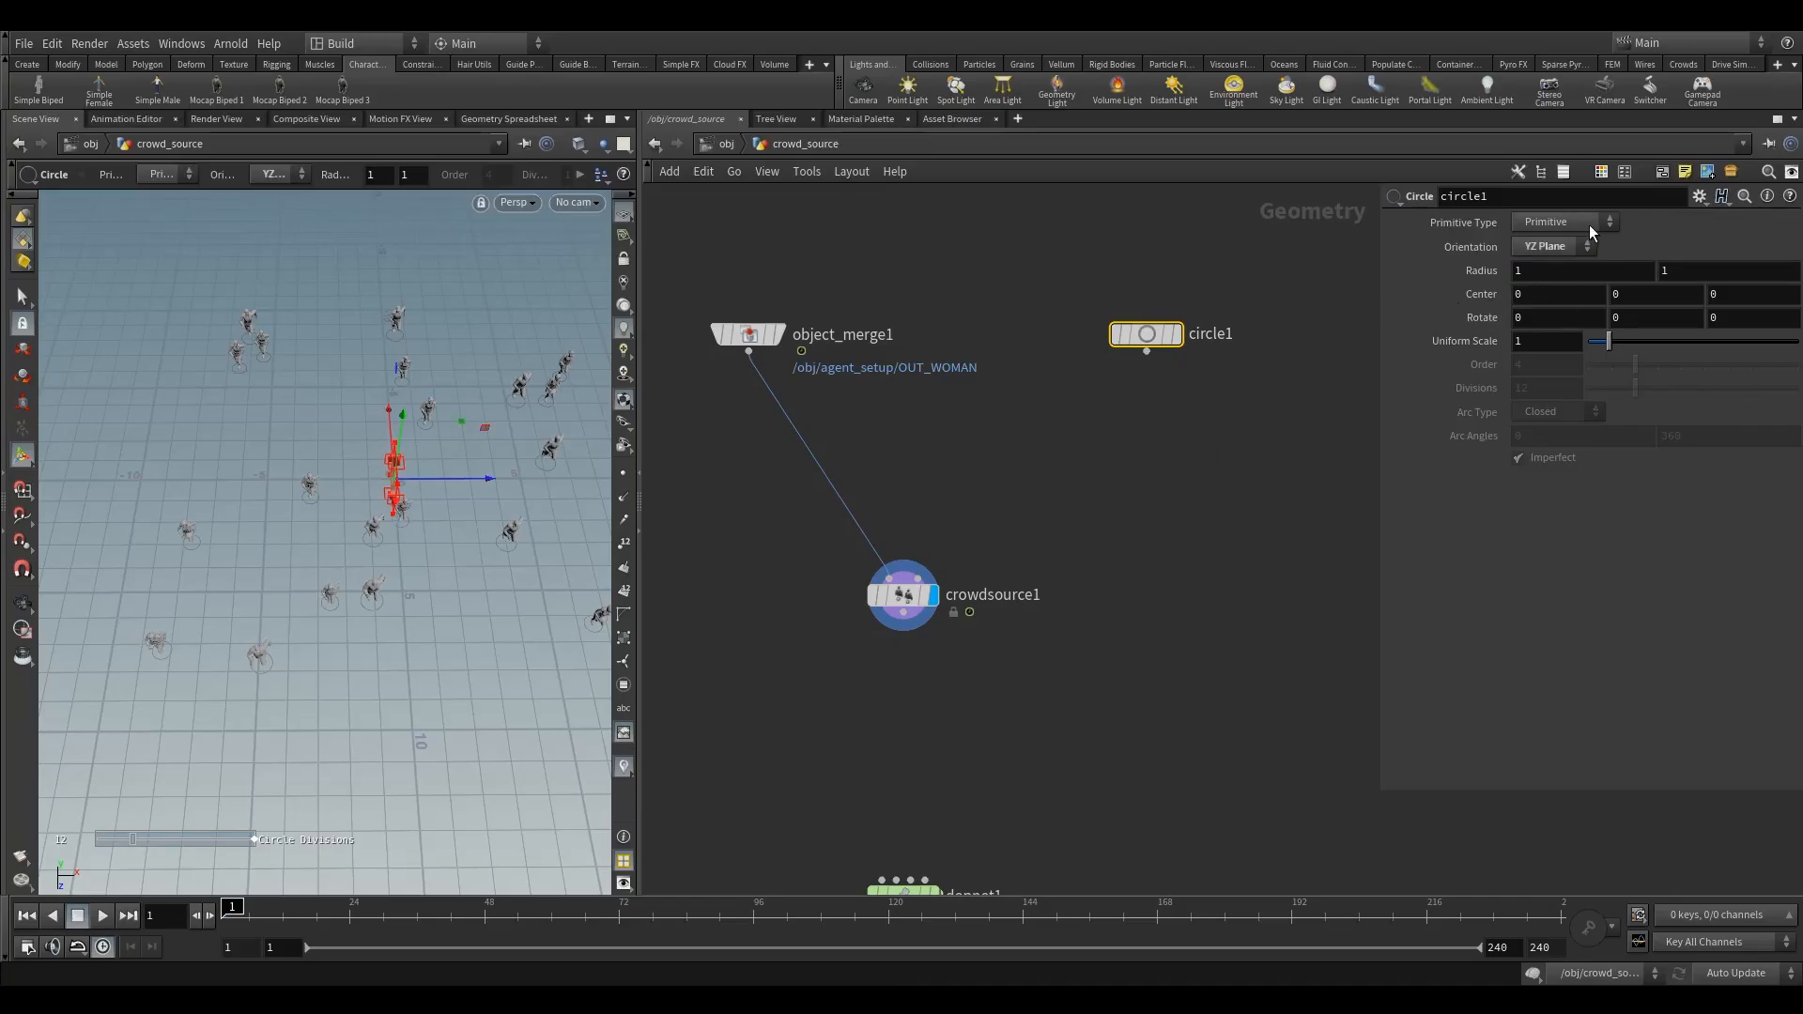
pyautogui.click(1554, 247)
pyautogui.click(1541, 302)
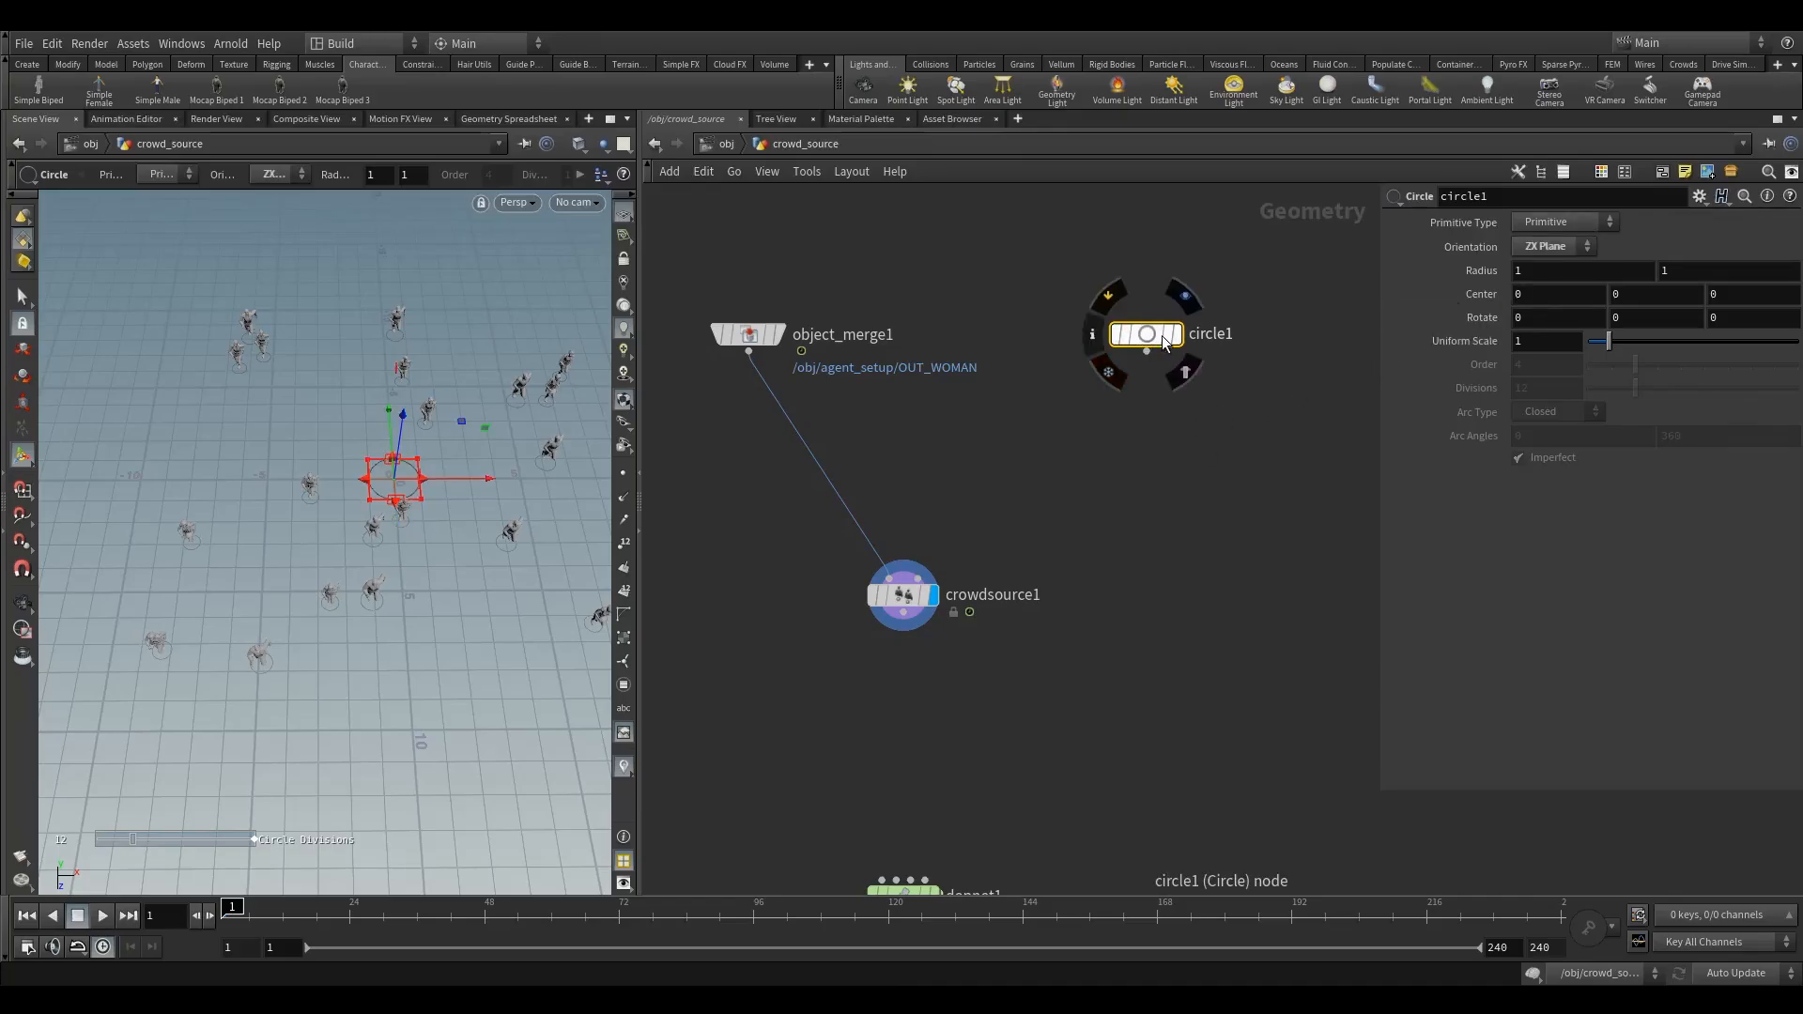
pyautogui.click(1182, 305)
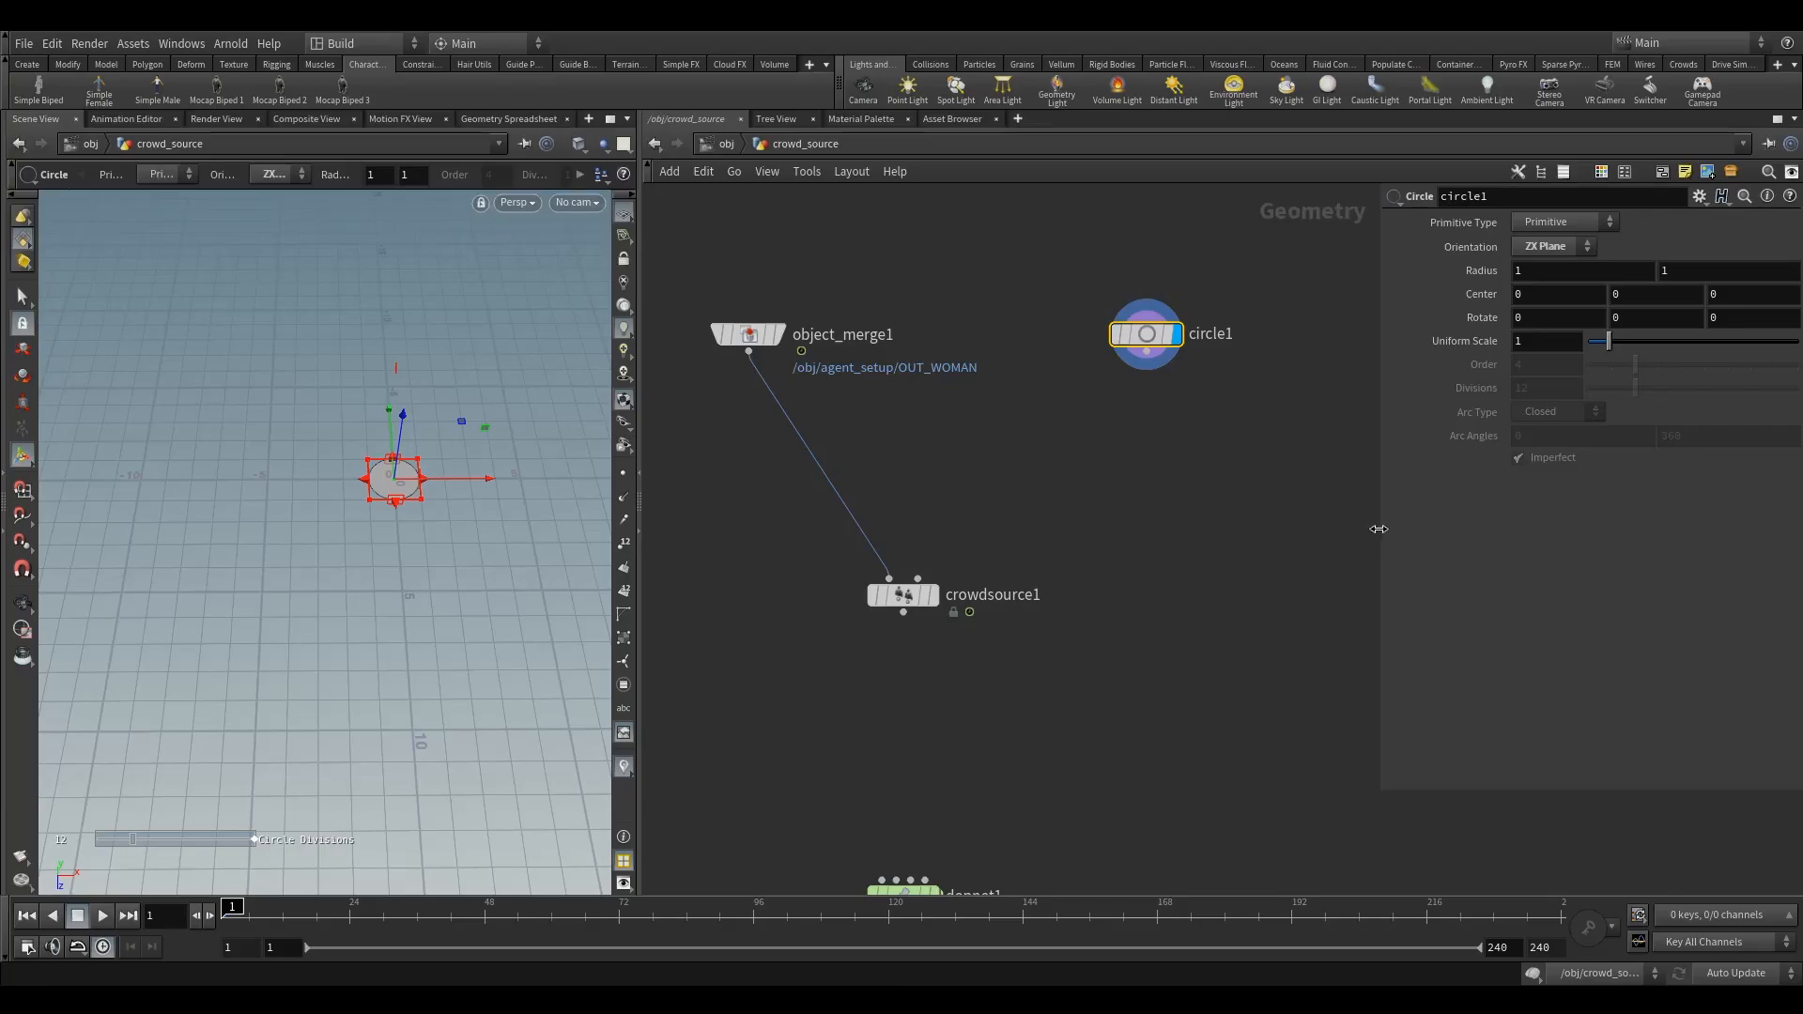
pyautogui.moveTo(1609, 342); pyautogui.dragTo(1797, 350)
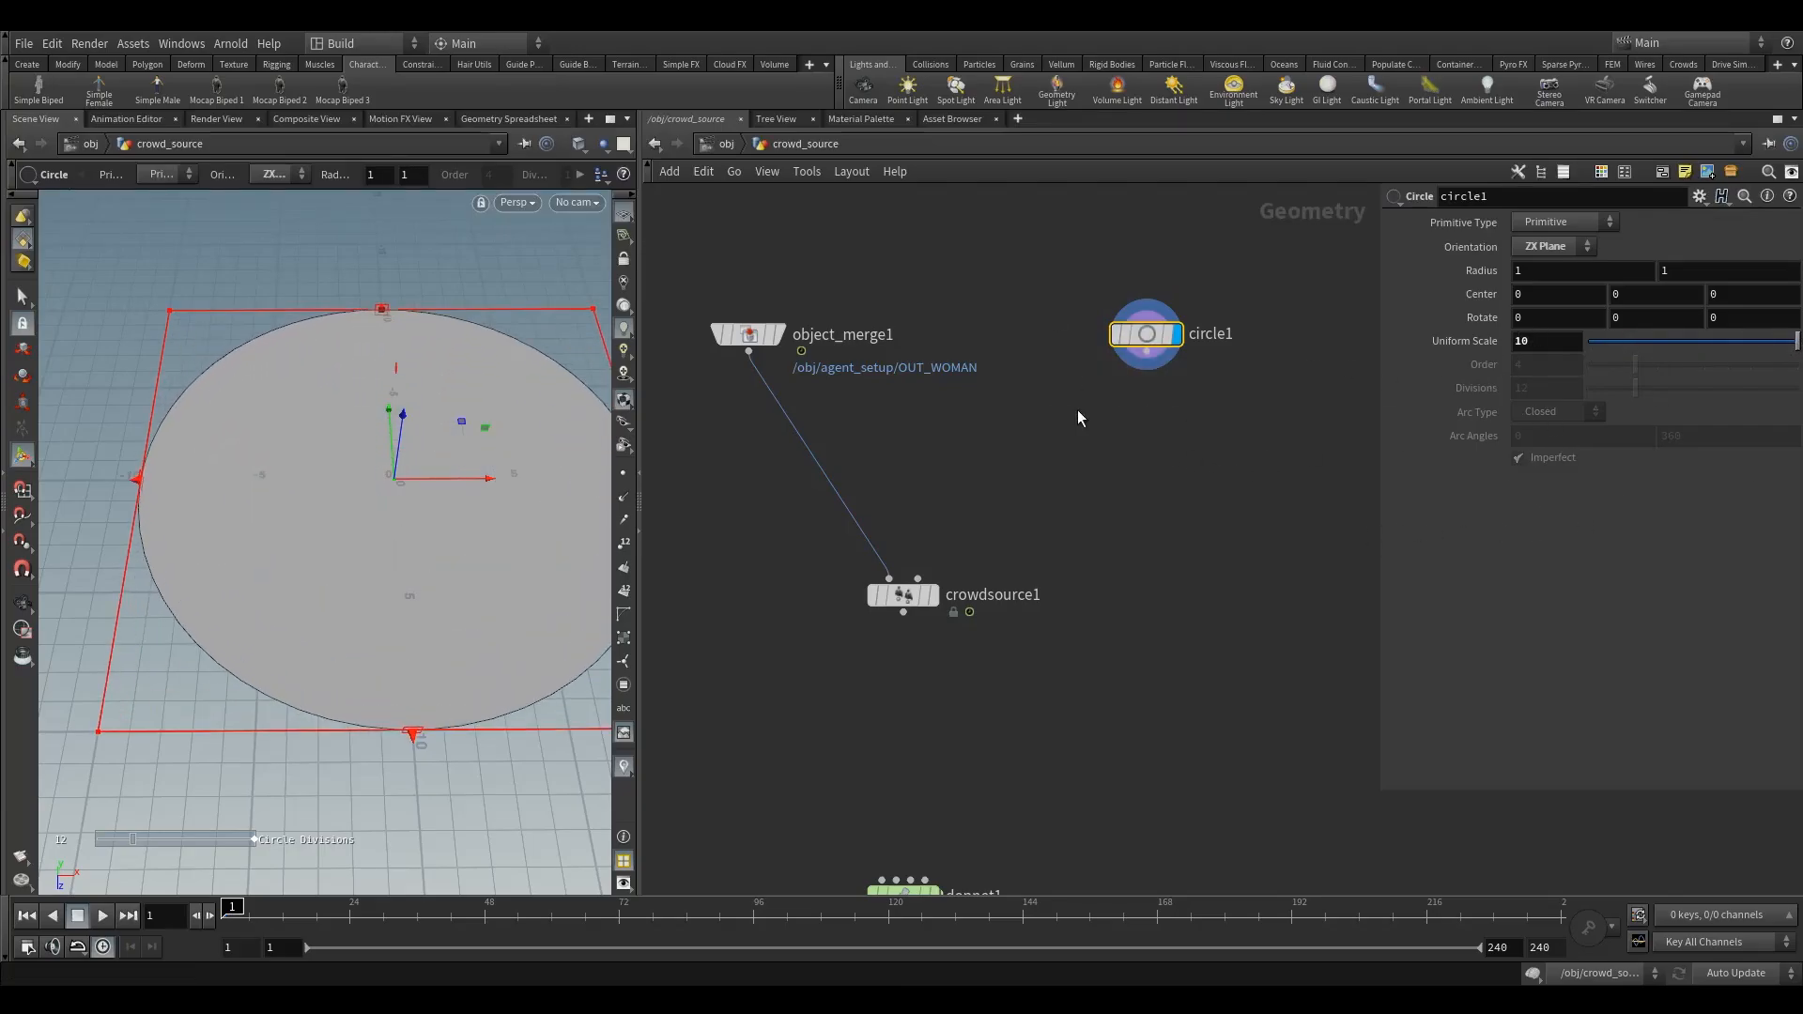
# Step: Add a Scatter node fed by circle1, display it, and set its Force Total Count to 100
pyautogui.press('Tab')
pyautogui.write('sc')
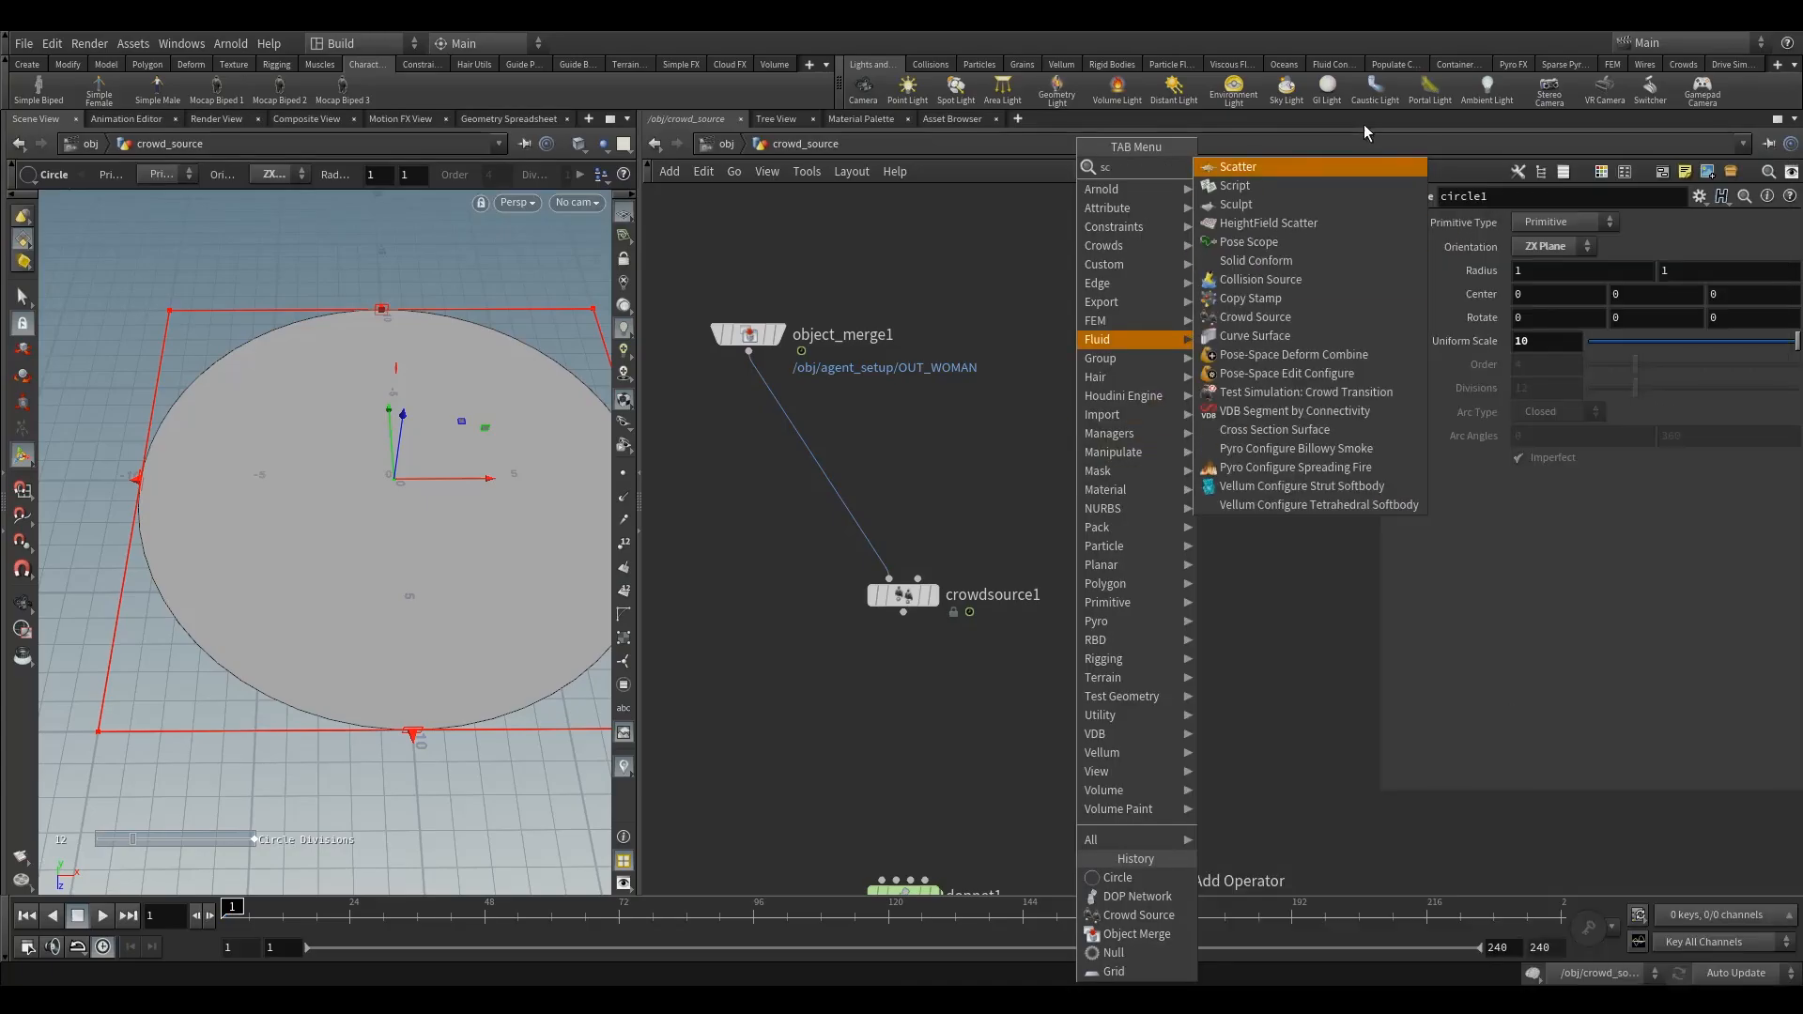
pyautogui.click(1297, 173)
pyautogui.click(1140, 448)
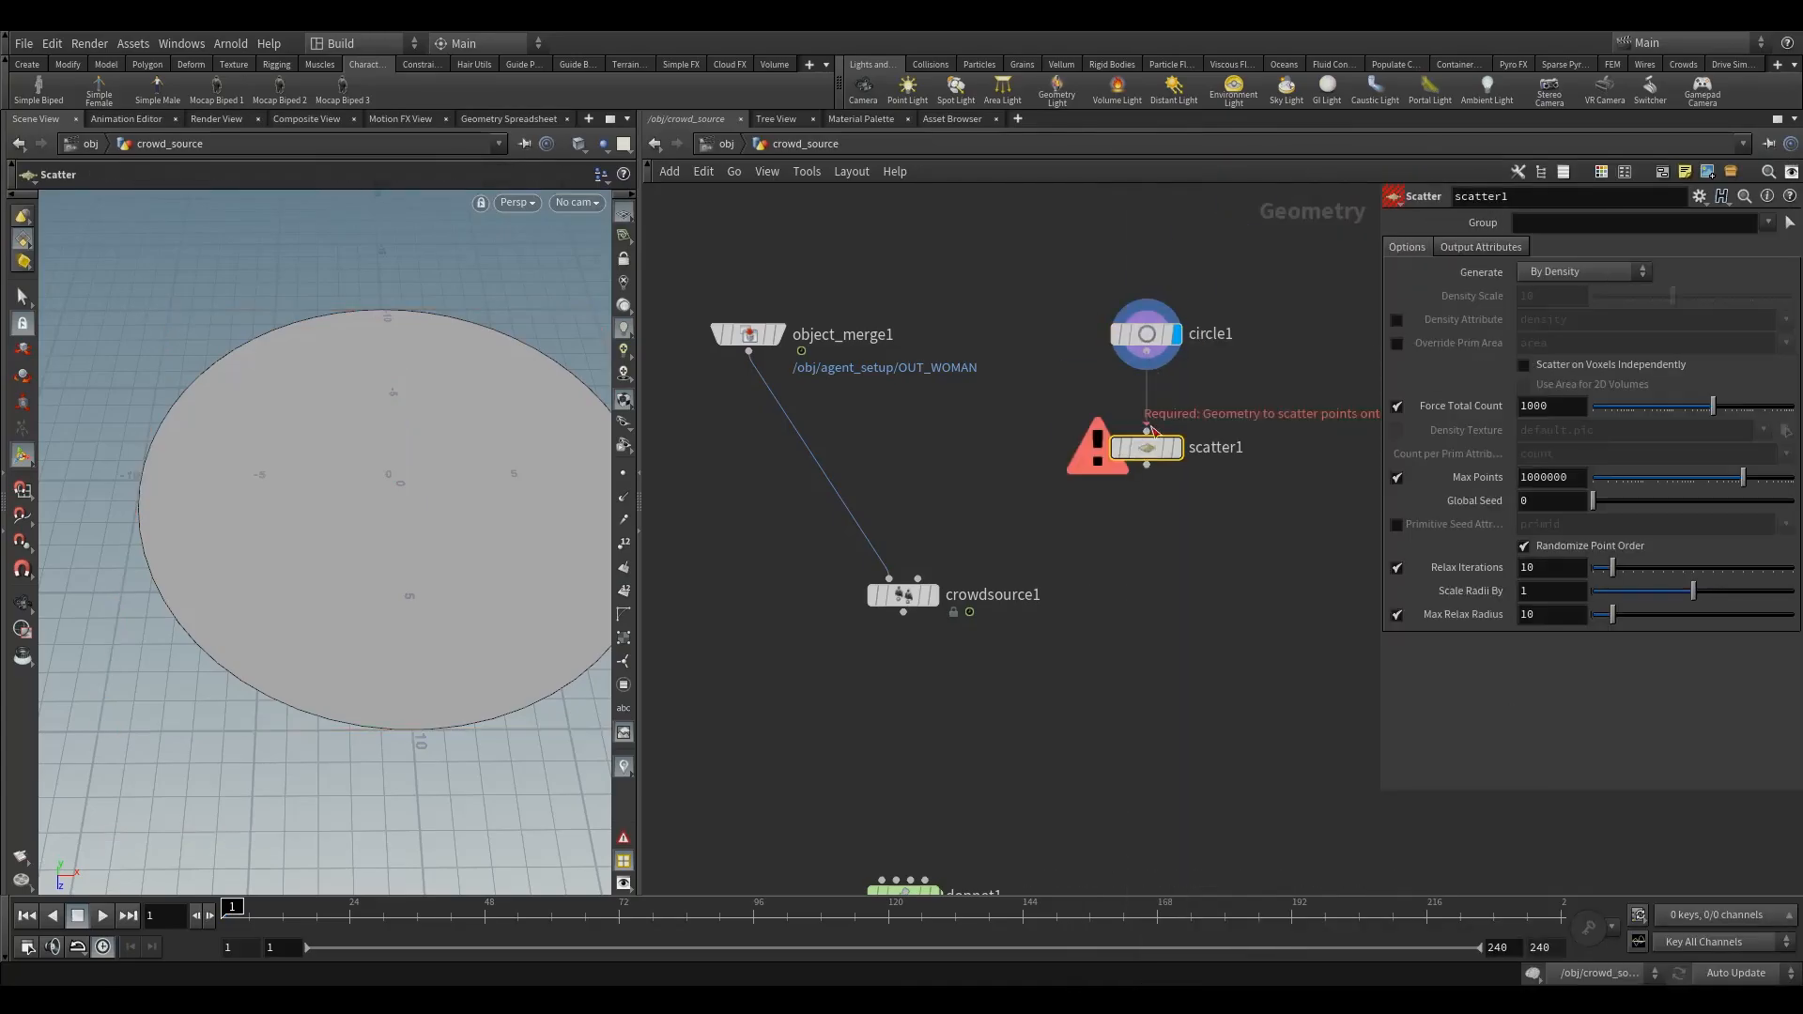
pyautogui.click(1185, 417)
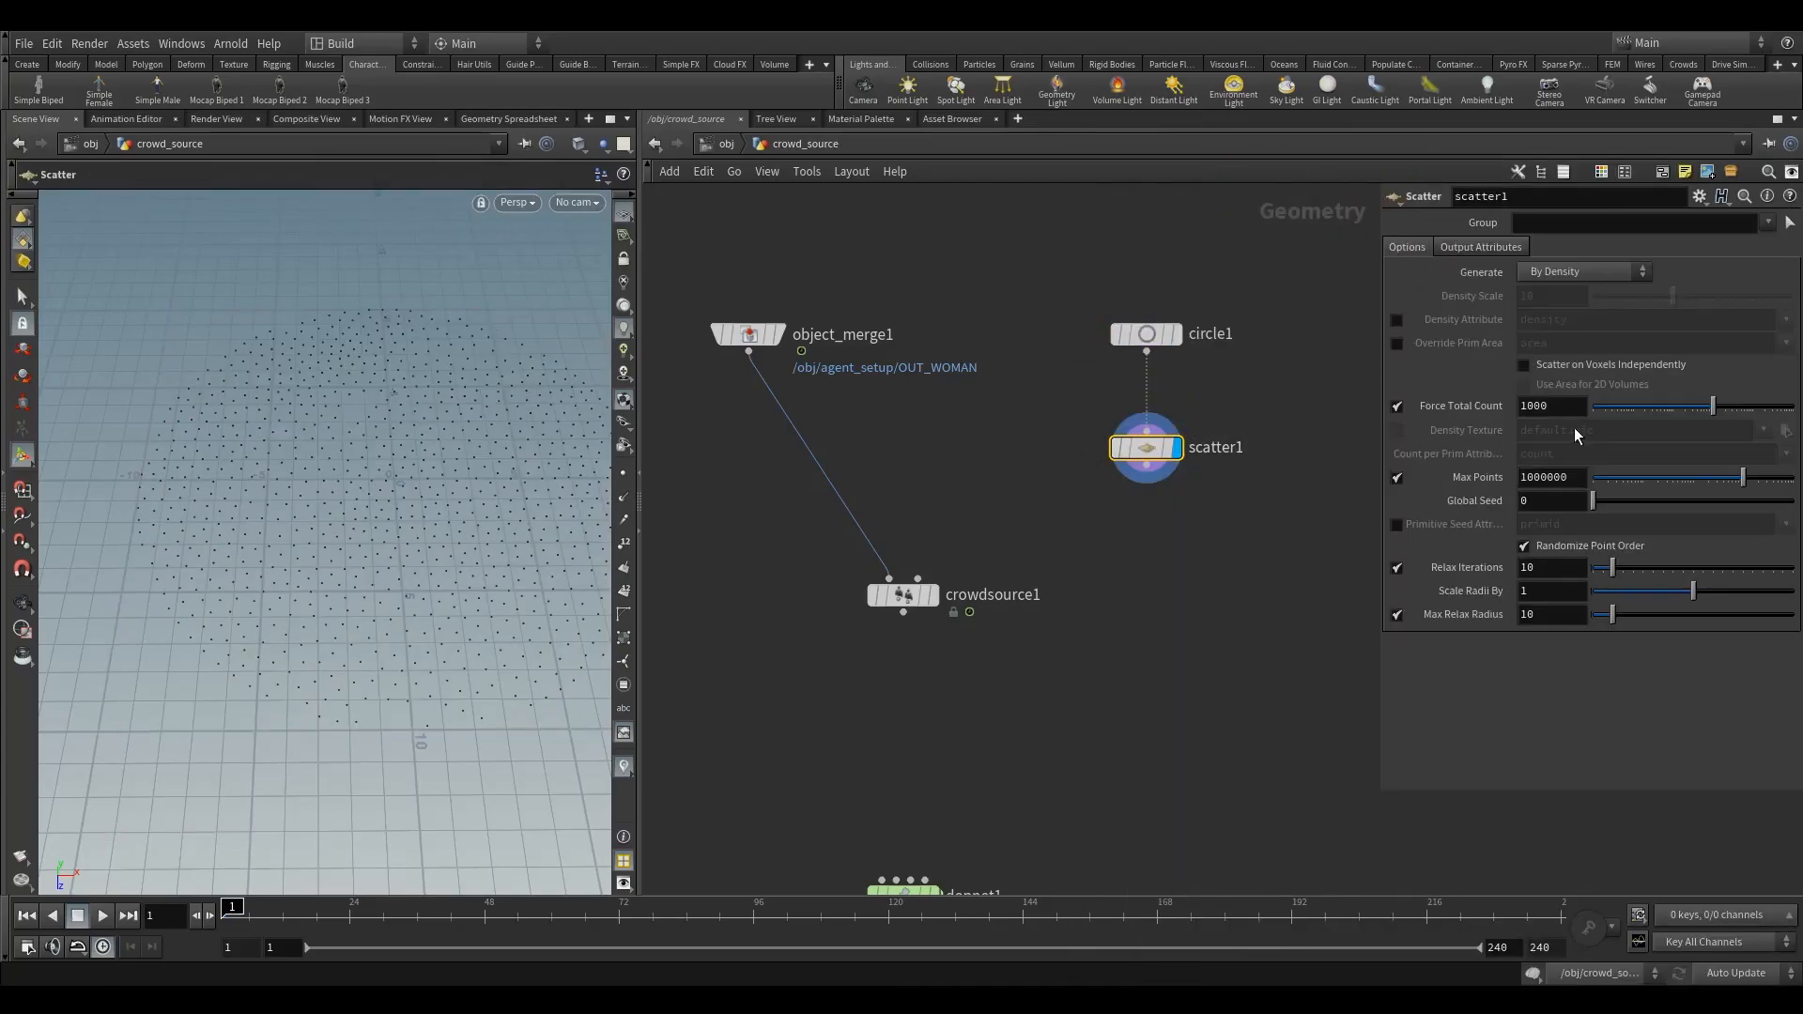
pyautogui.click(1531, 406)
pyautogui.write('100')
pyautogui.press('Return')
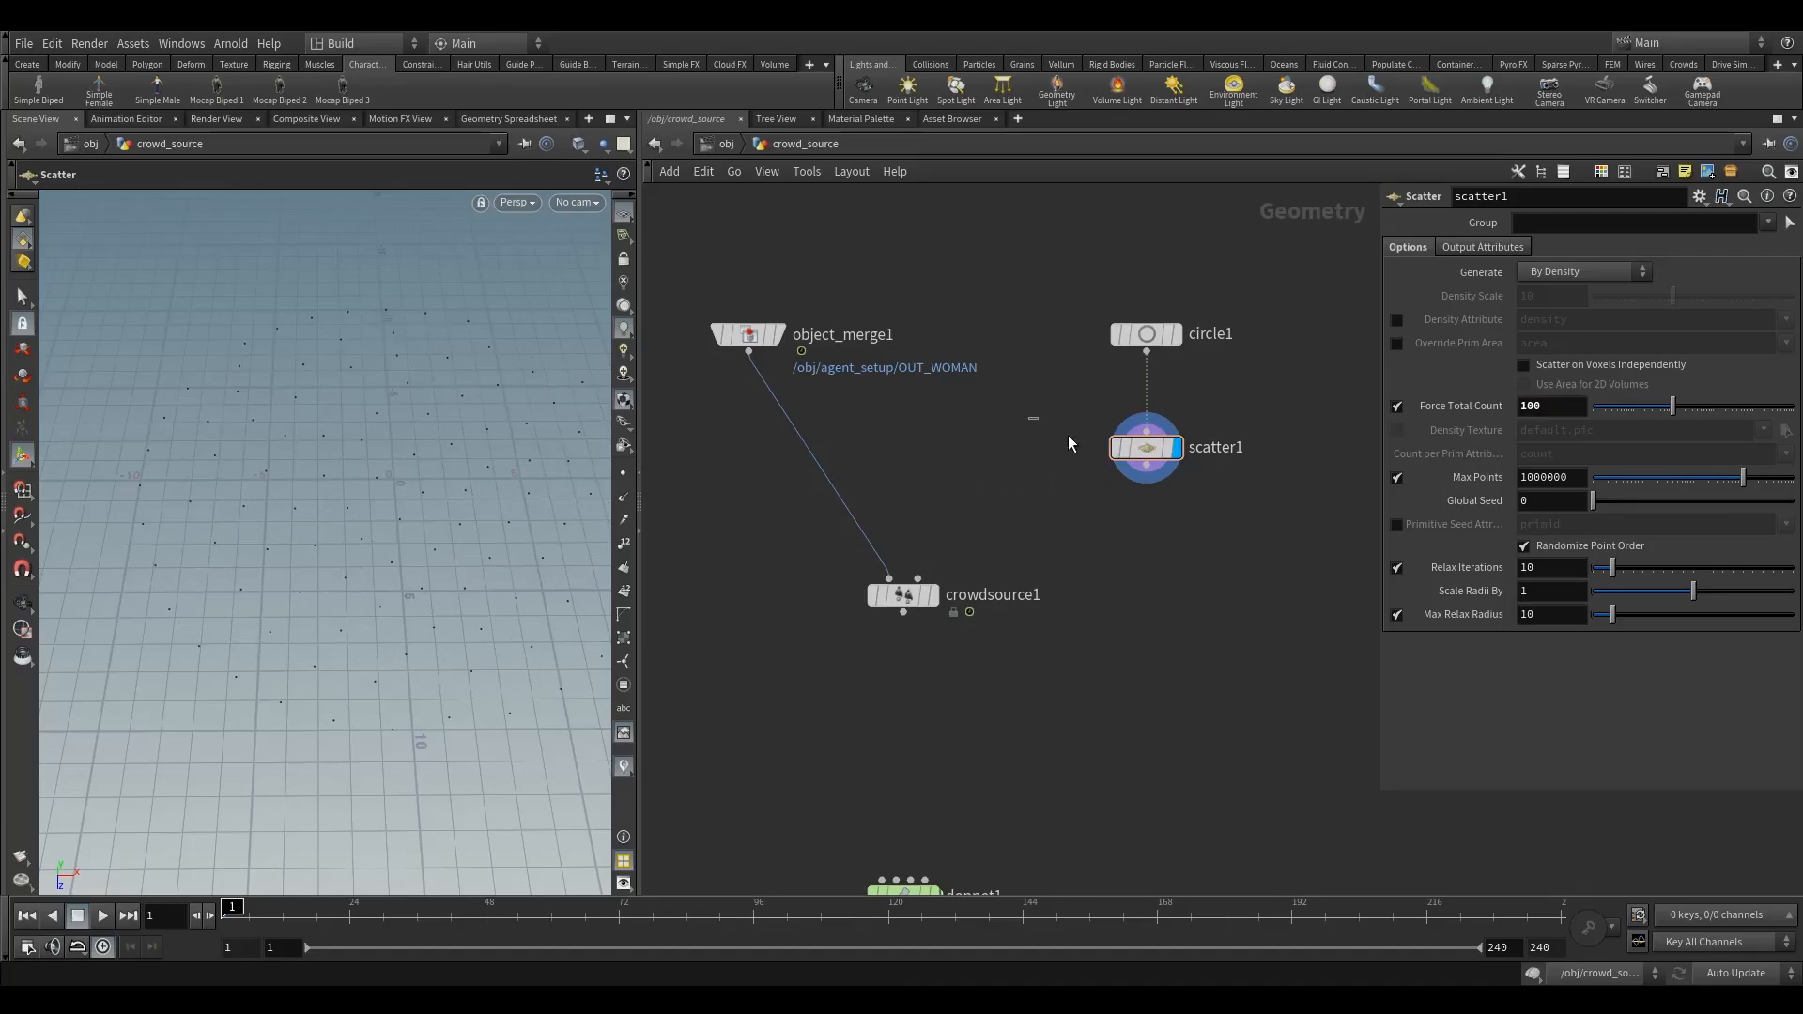
# Step: Move crowdsource1 slightly lower, connect scatter1 to its second input, and display crowdsource1
pyautogui.moveTo(1247, 639); pyautogui.dragTo(1287, 625, button='middle')
pyautogui.moveTo(967, 571)
pyautogui.moveTo(967, 571); pyautogui.dragTo(968, 630)
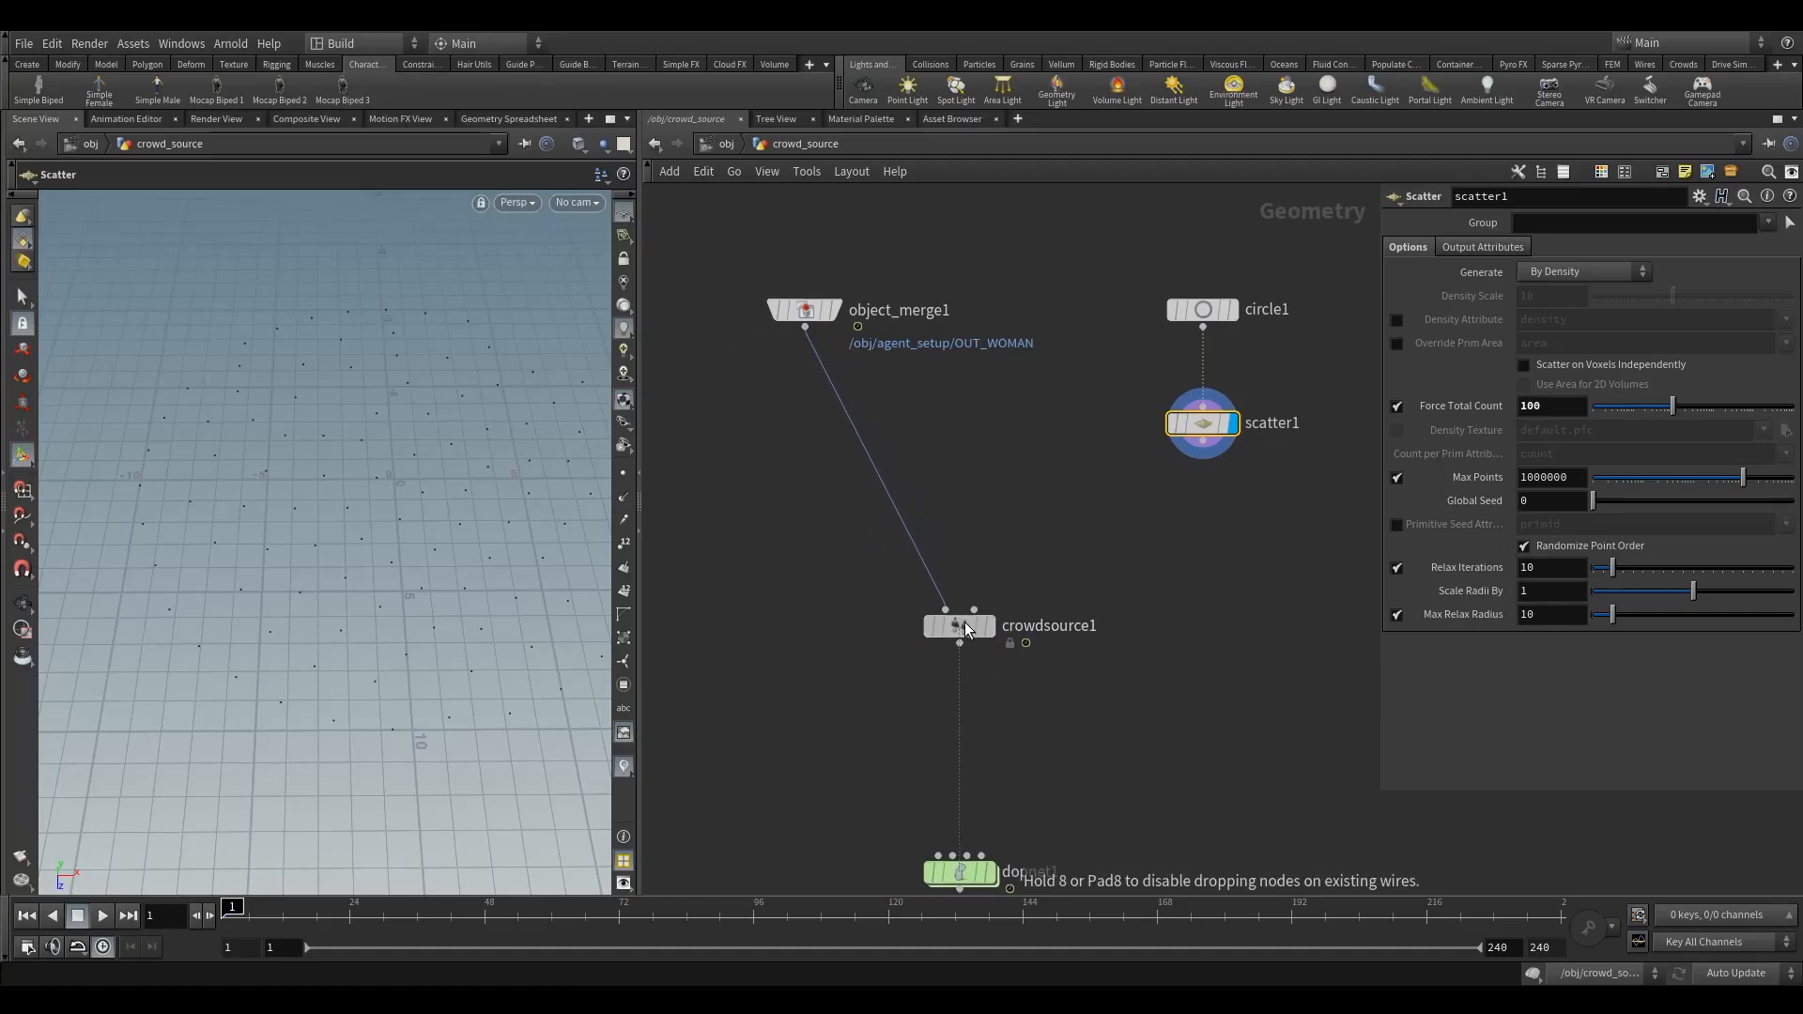
pyautogui.moveTo(1203, 459); pyautogui.dragTo(1014, 596)
pyautogui.click(986, 629)
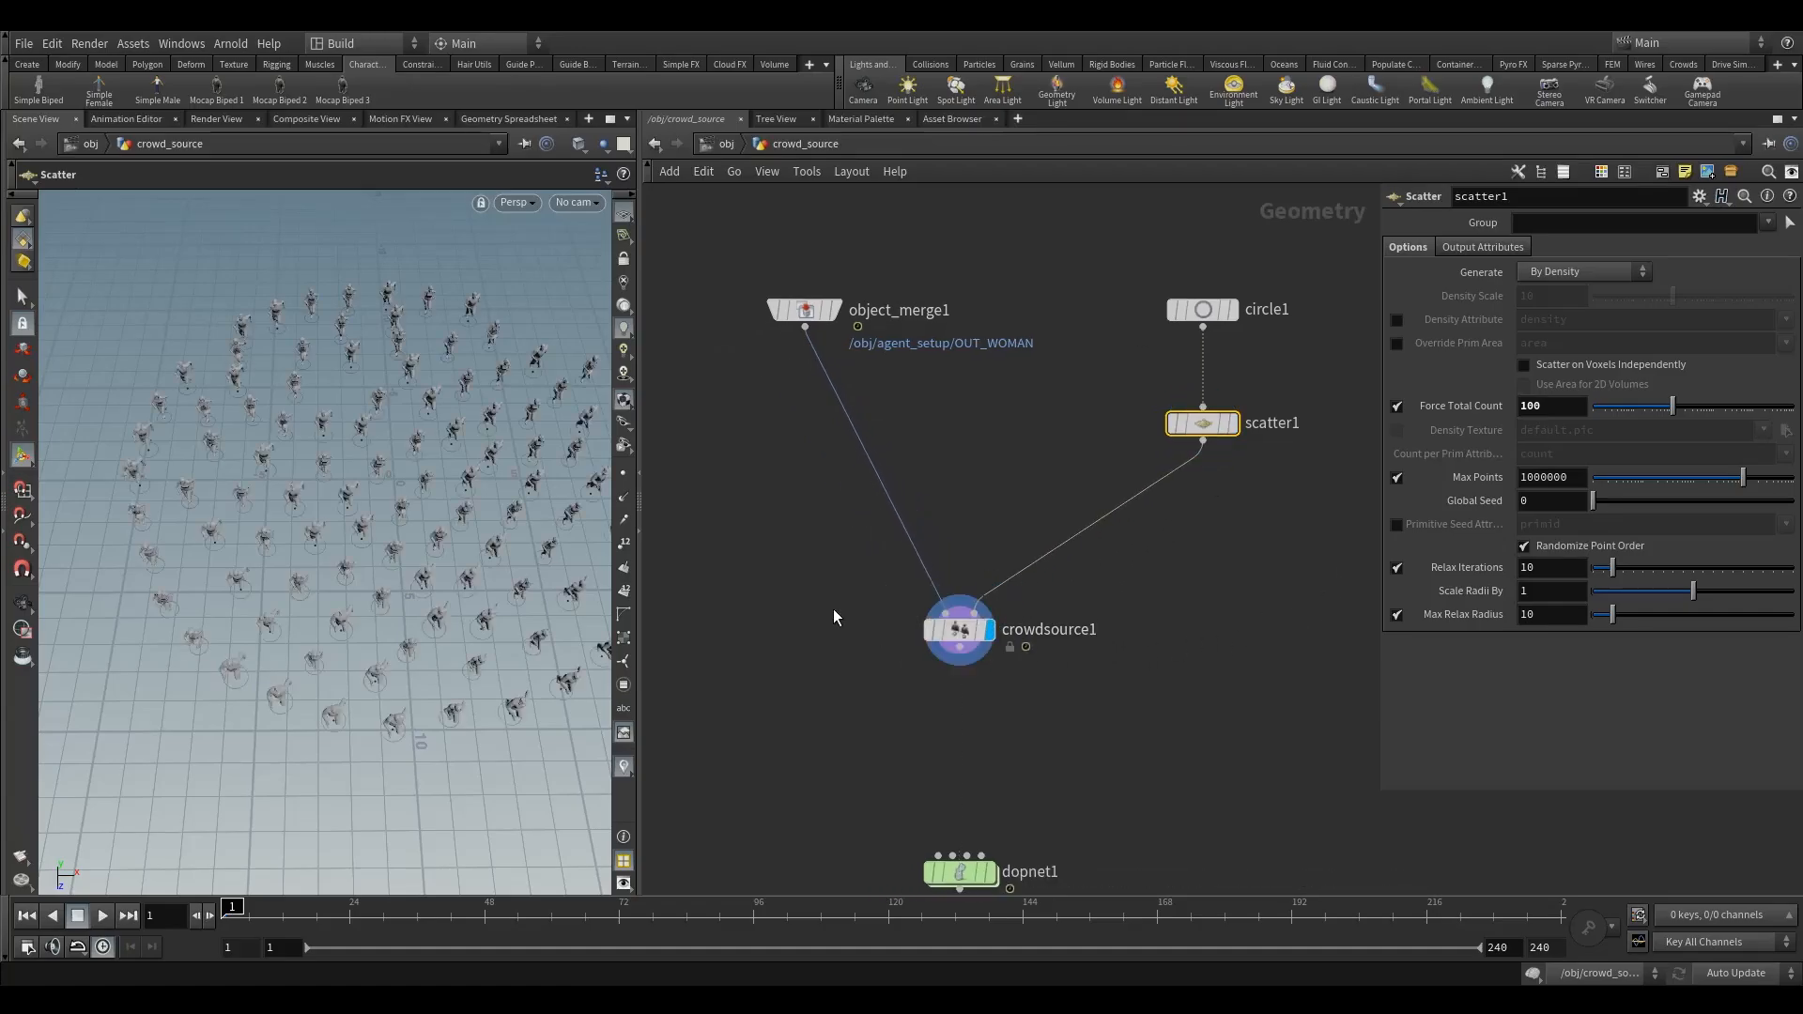
# Step: Set the Z component of crowdsource1's Initial Velocity to 0
pyautogui.moveTo(370, 600)
pyautogui.mouseDown()
pyautogui.moveTo(354, 527)
pyautogui.moveTo(301, 591)
pyautogui.moveTo(409, 613)
pyautogui.moveTo(352, 629)
pyautogui.moveTo(393, 609)
pyautogui.mouseUp()
pyautogui.press('Return')
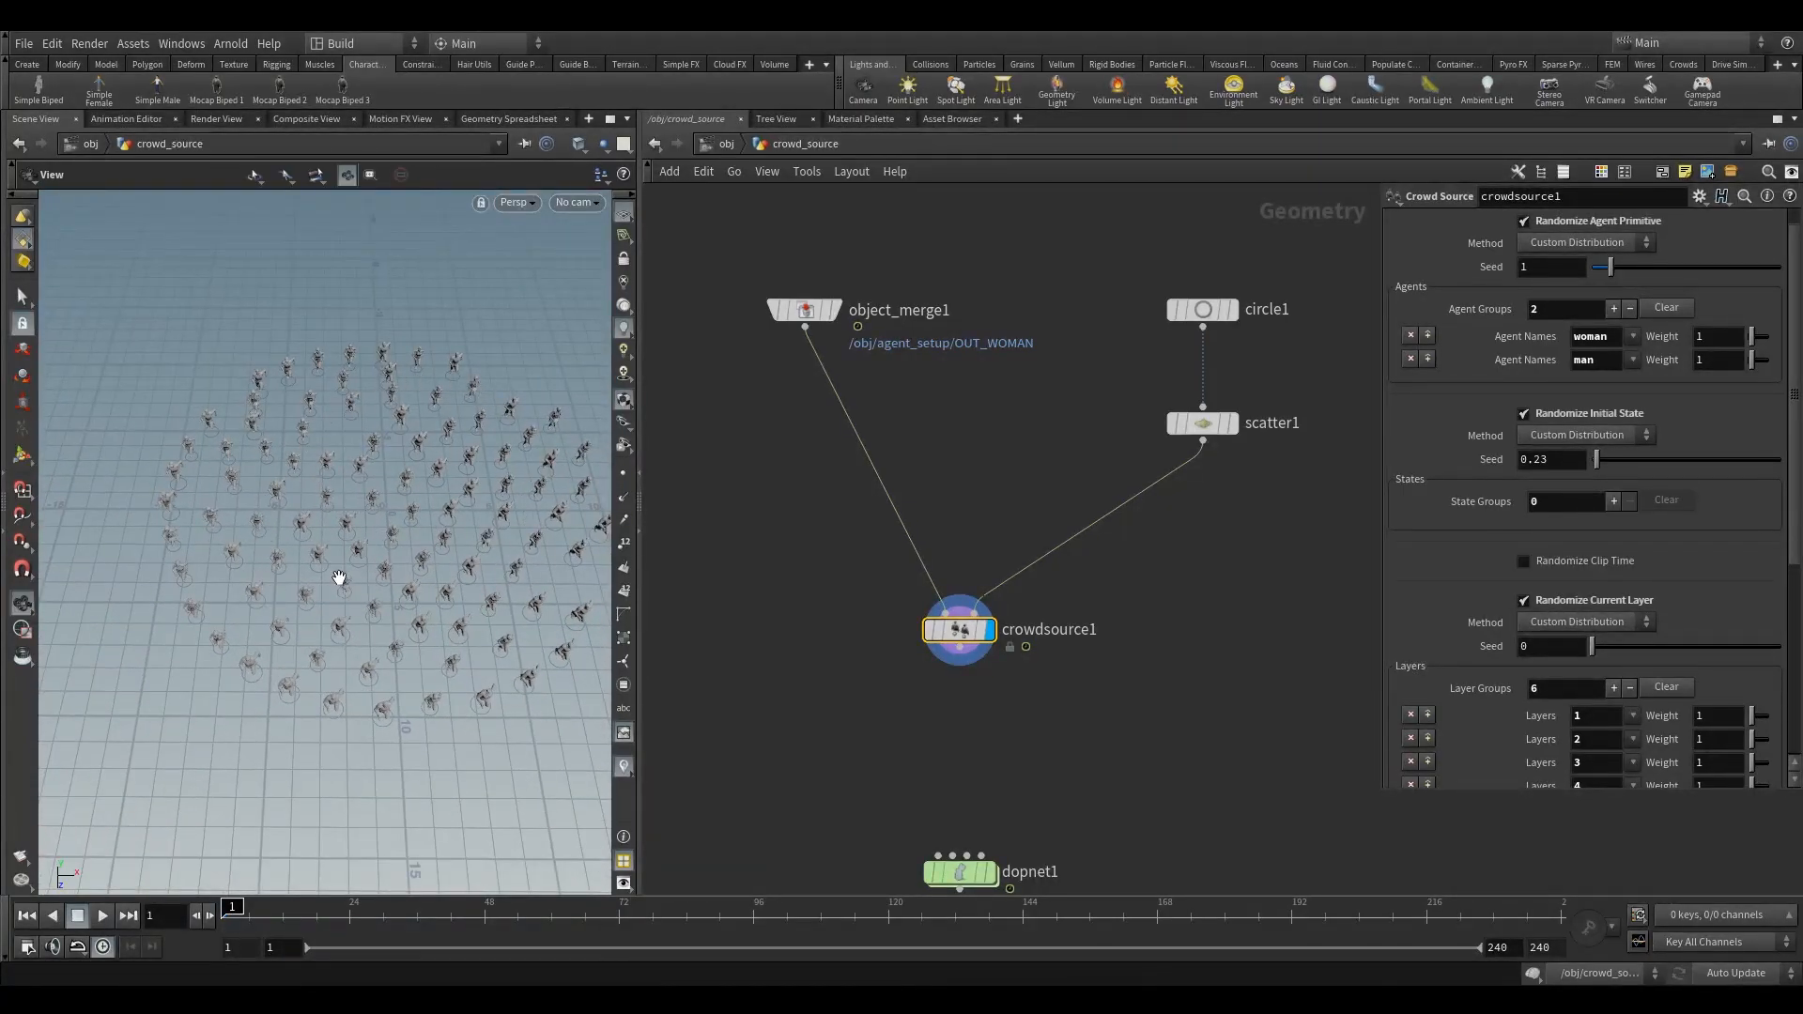
pyautogui.moveTo(338, 575); pyautogui.dragTo(301, 523)
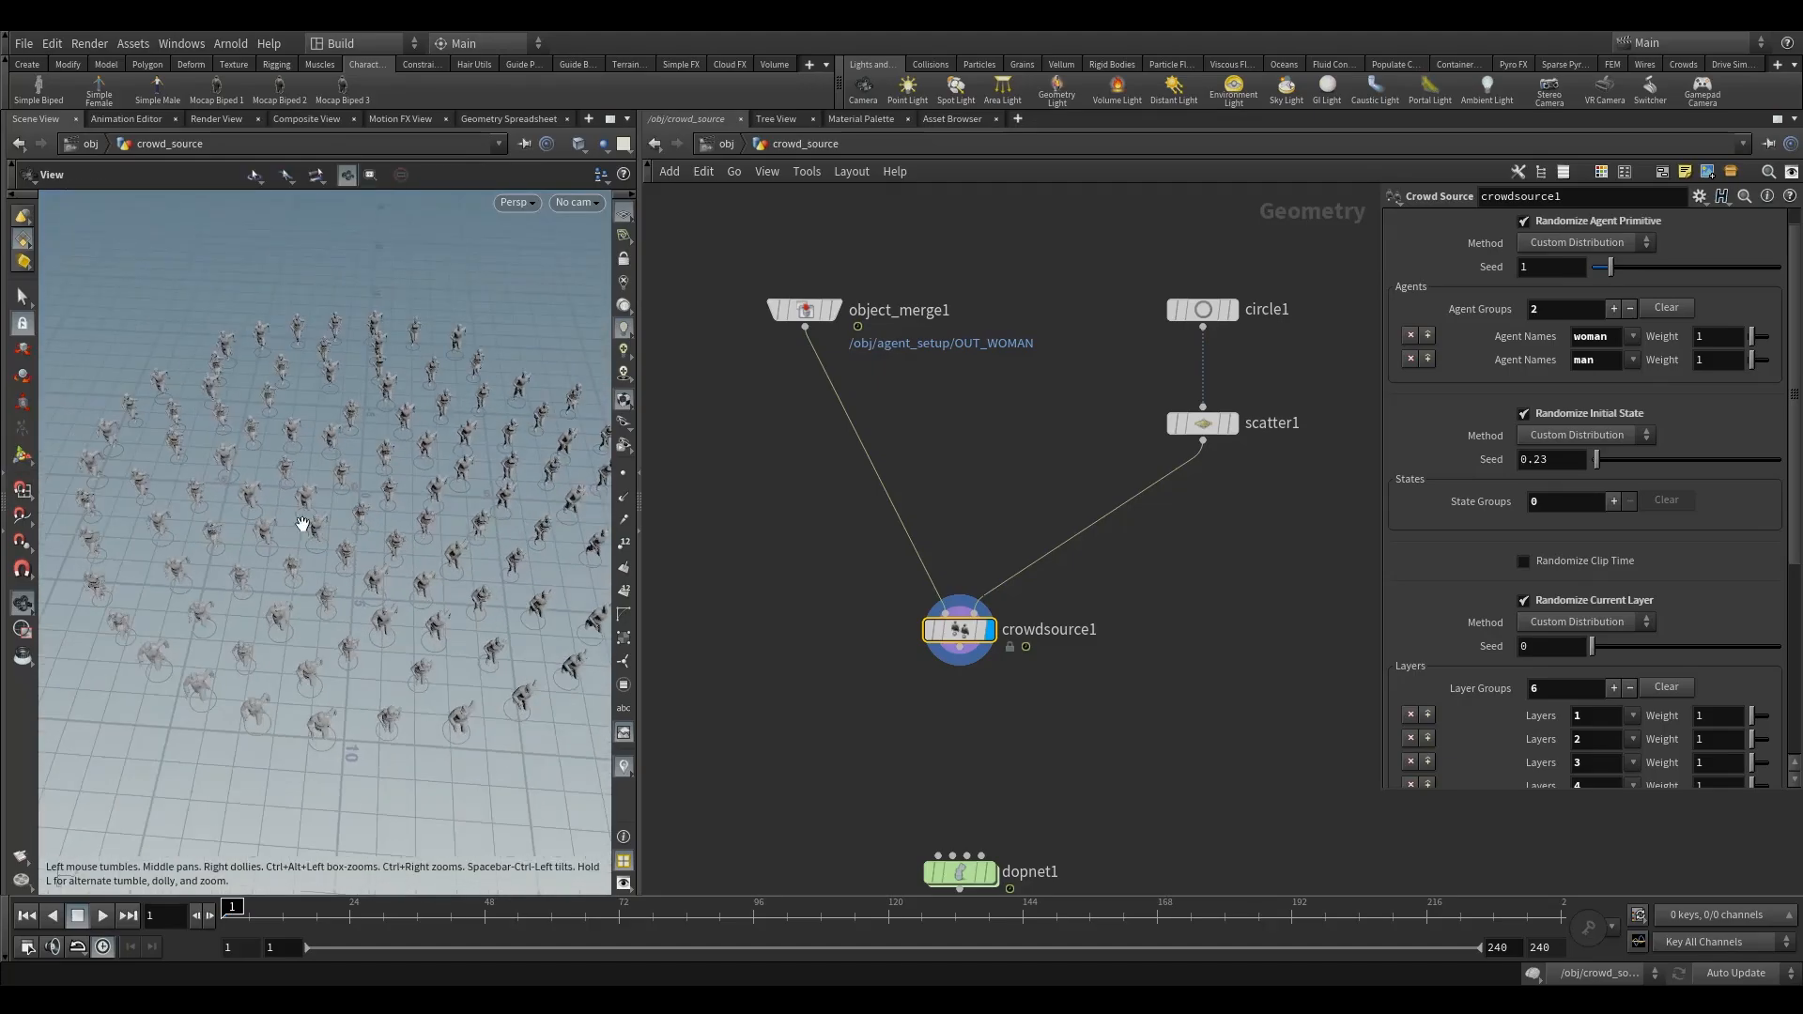
pyautogui.moveTo(844, 589); pyautogui.dragTo(986, 644)
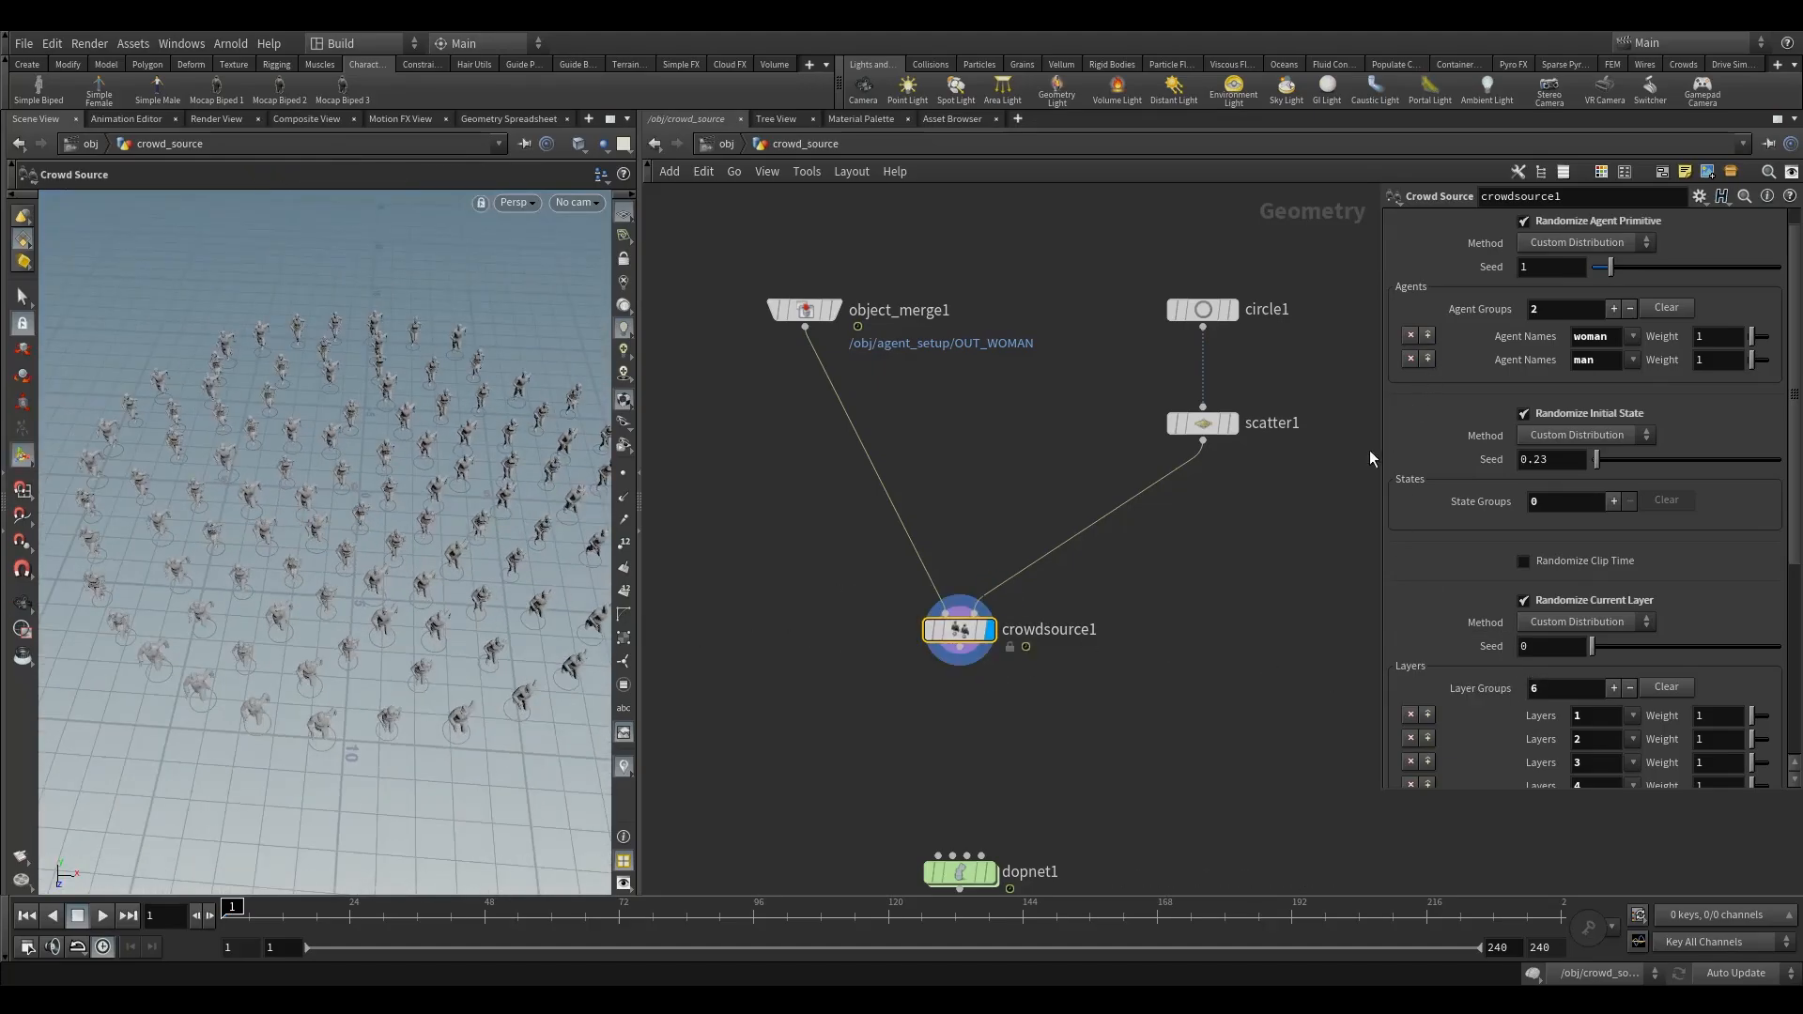
pyautogui.scroll(1, 1681, 404)
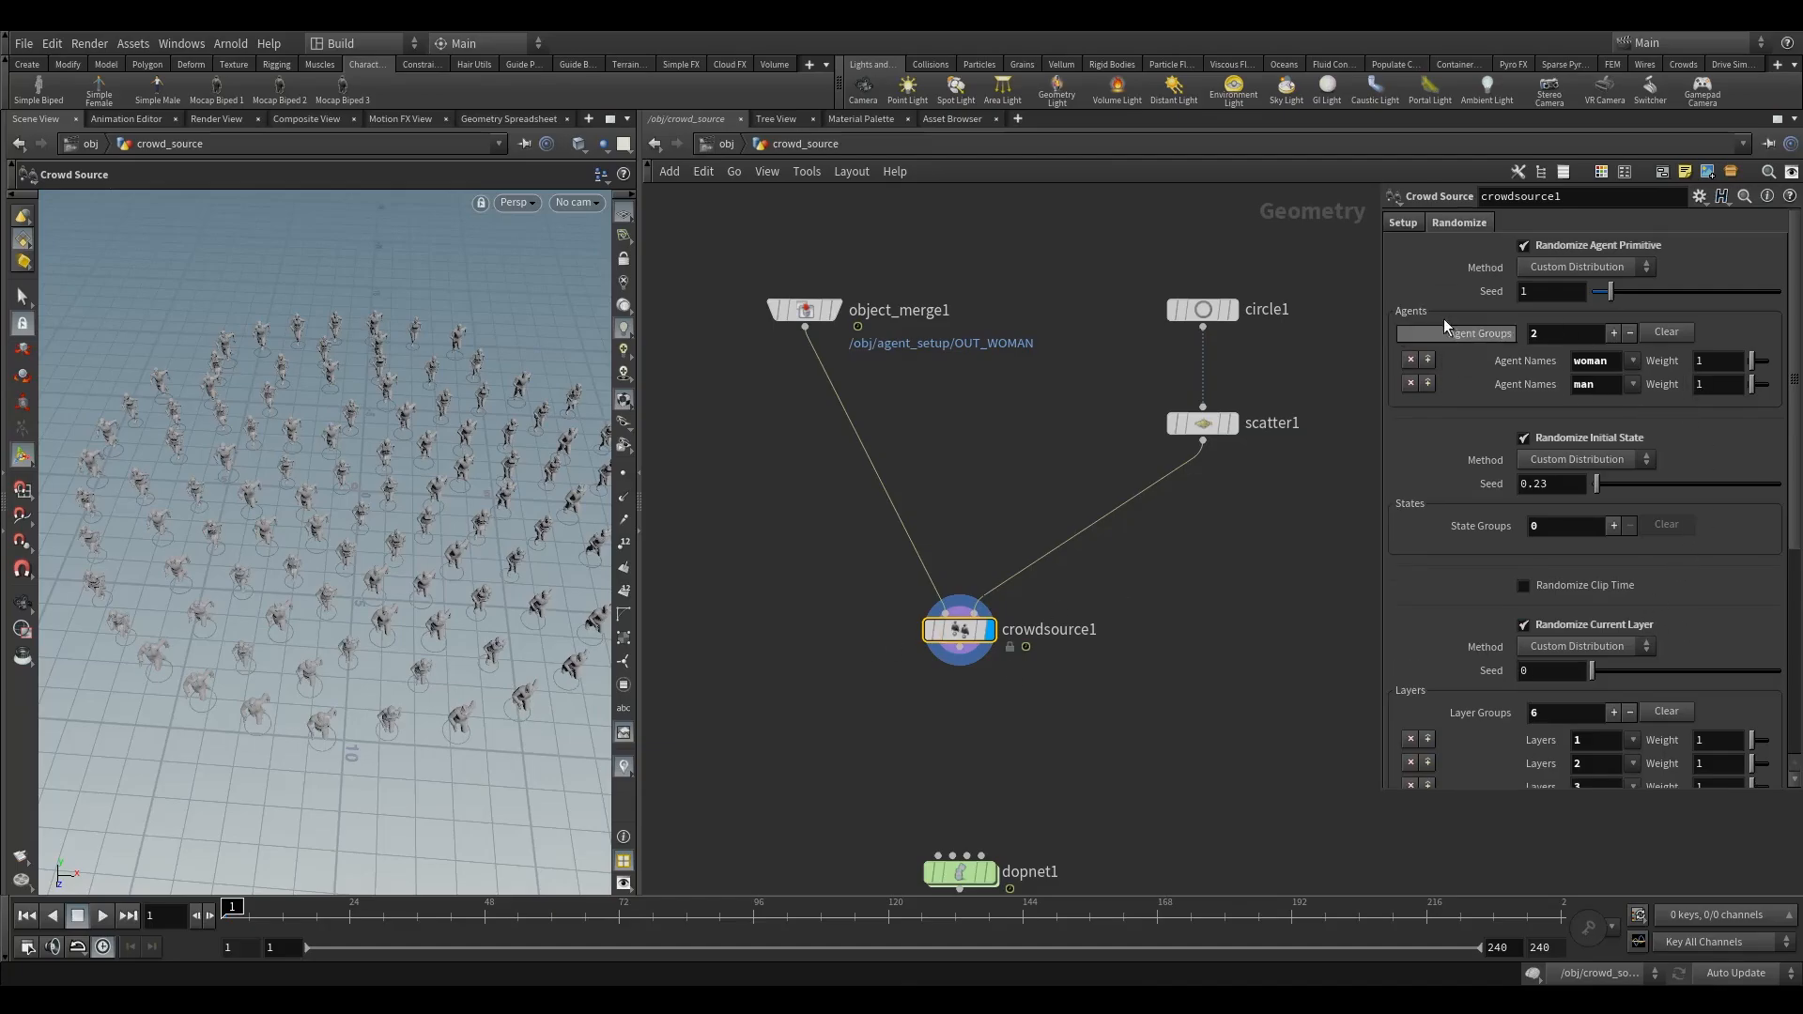
pyautogui.click(1412, 228)
pyautogui.scroll(-4, 1603, 652)
pyautogui.scroll(3, 1512, 579)
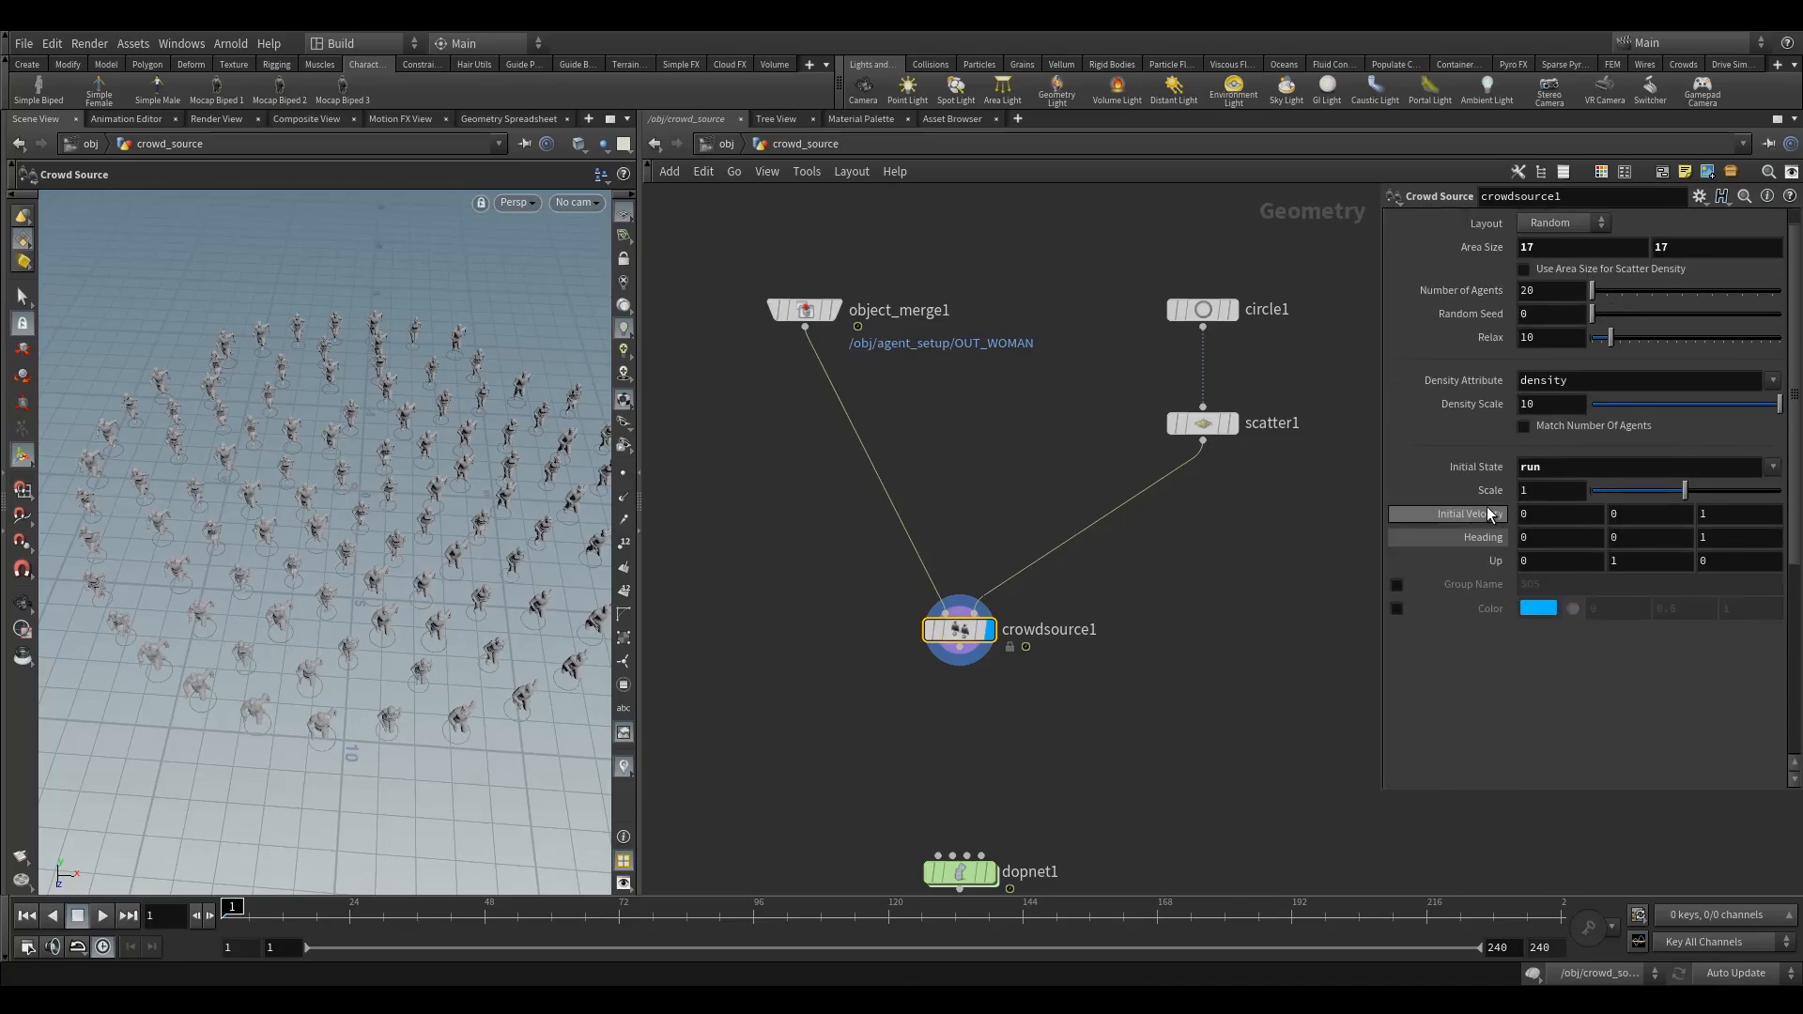
pyautogui.click(1550, 514)
pyautogui.press('Tab')
pyautogui.press('Tab')
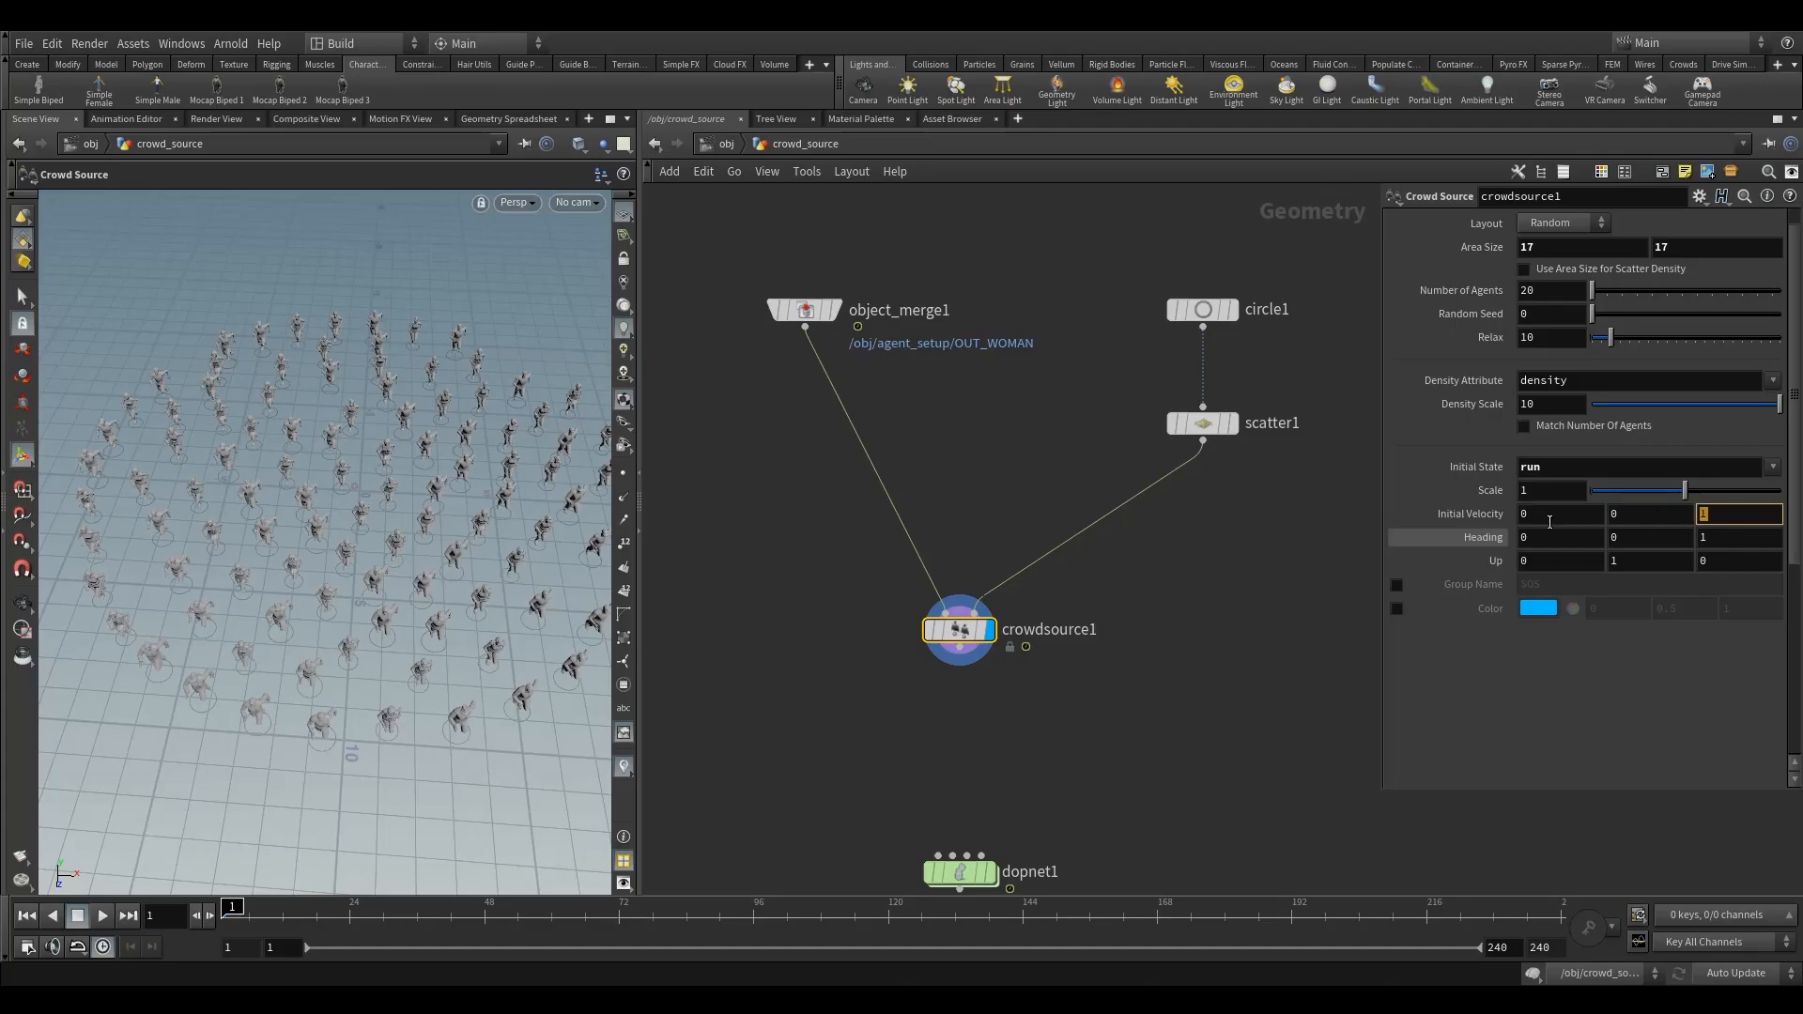
pyautogui.write('0')
pyautogui.click(1236, 611)
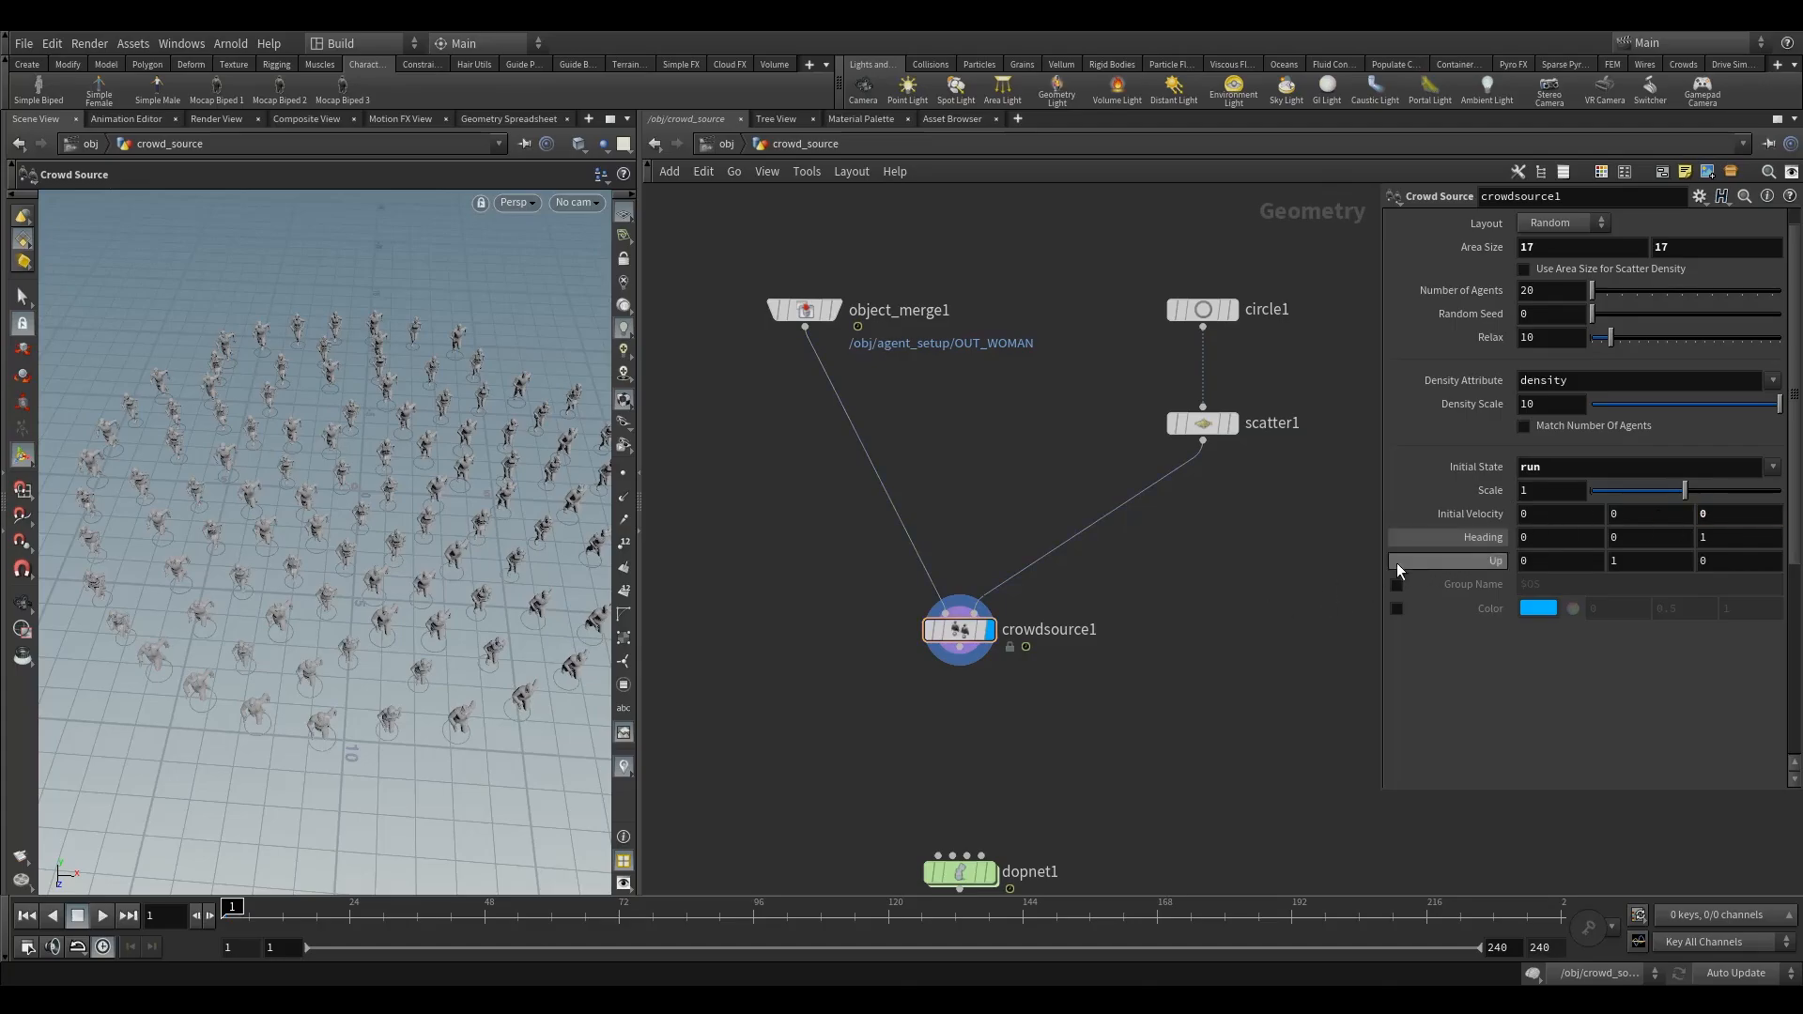
# Step: Try pointing crowdsource1's agents along X by setting both Heading and Initial Velocity to 1, 0, 0
pyautogui.moveTo(946, 642)
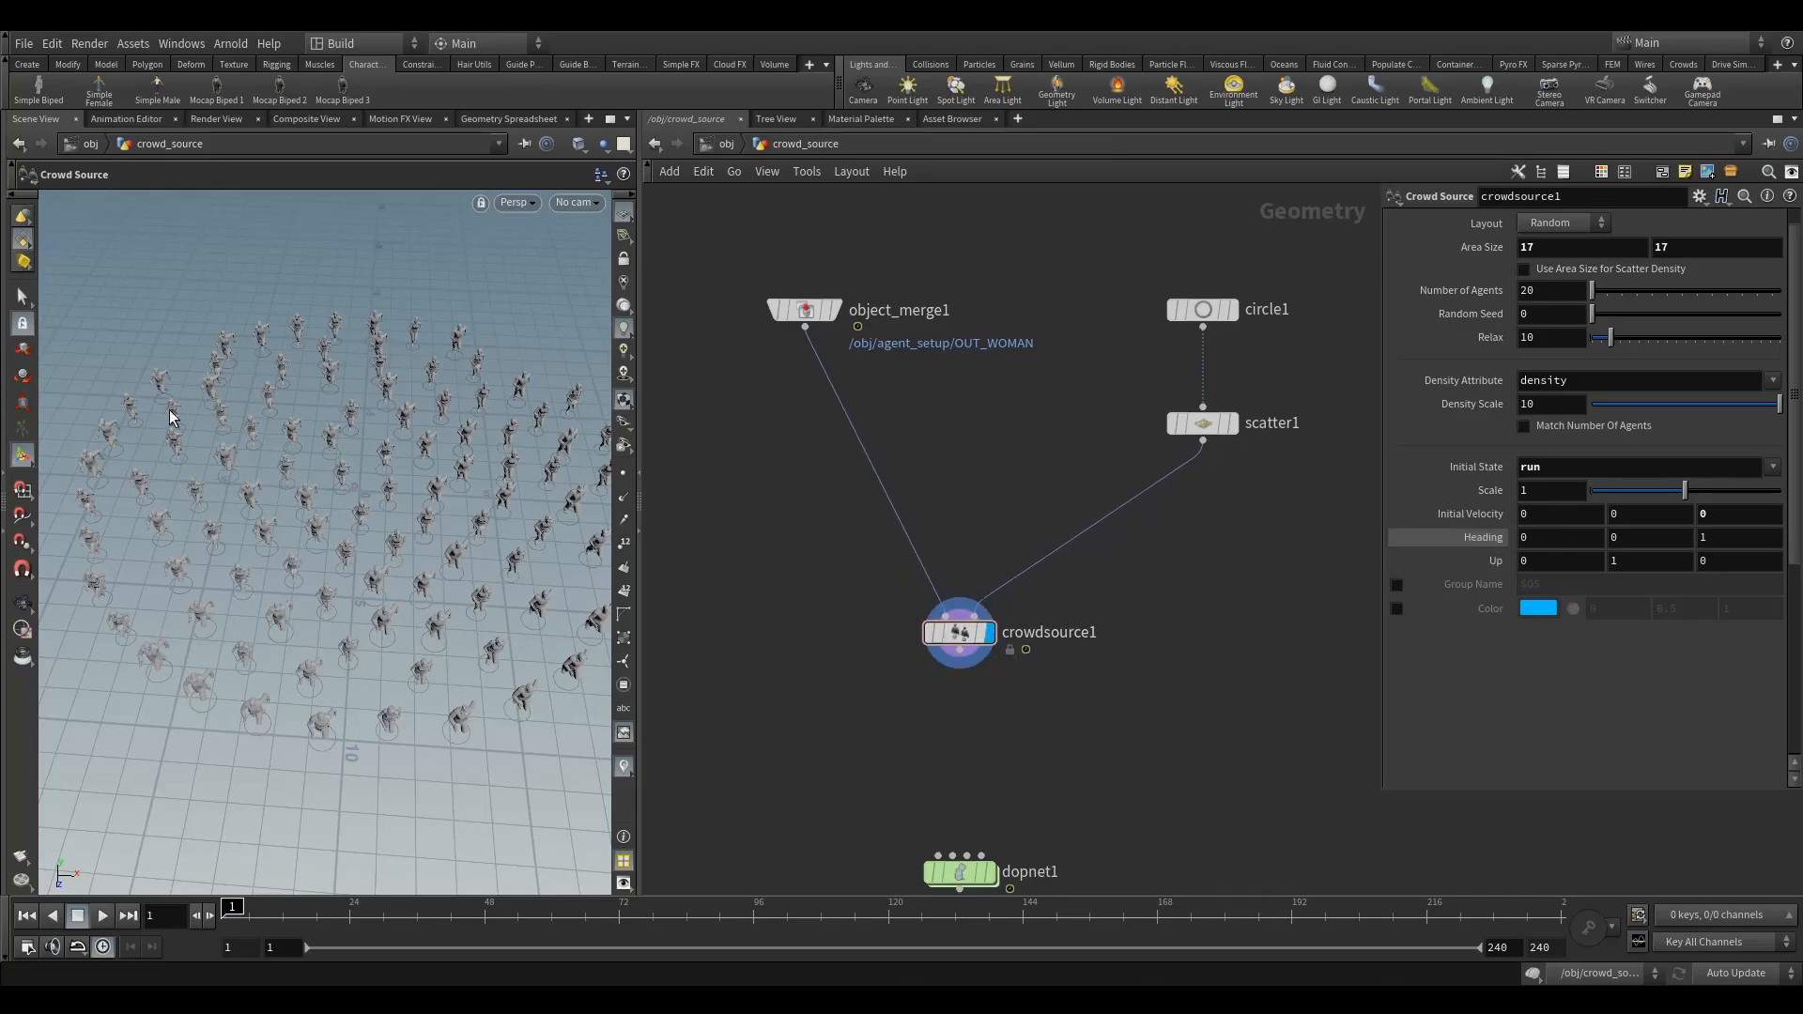
pyautogui.moveTo(862, 597); pyautogui.dragTo(998, 657)
pyautogui.click(1711, 539)
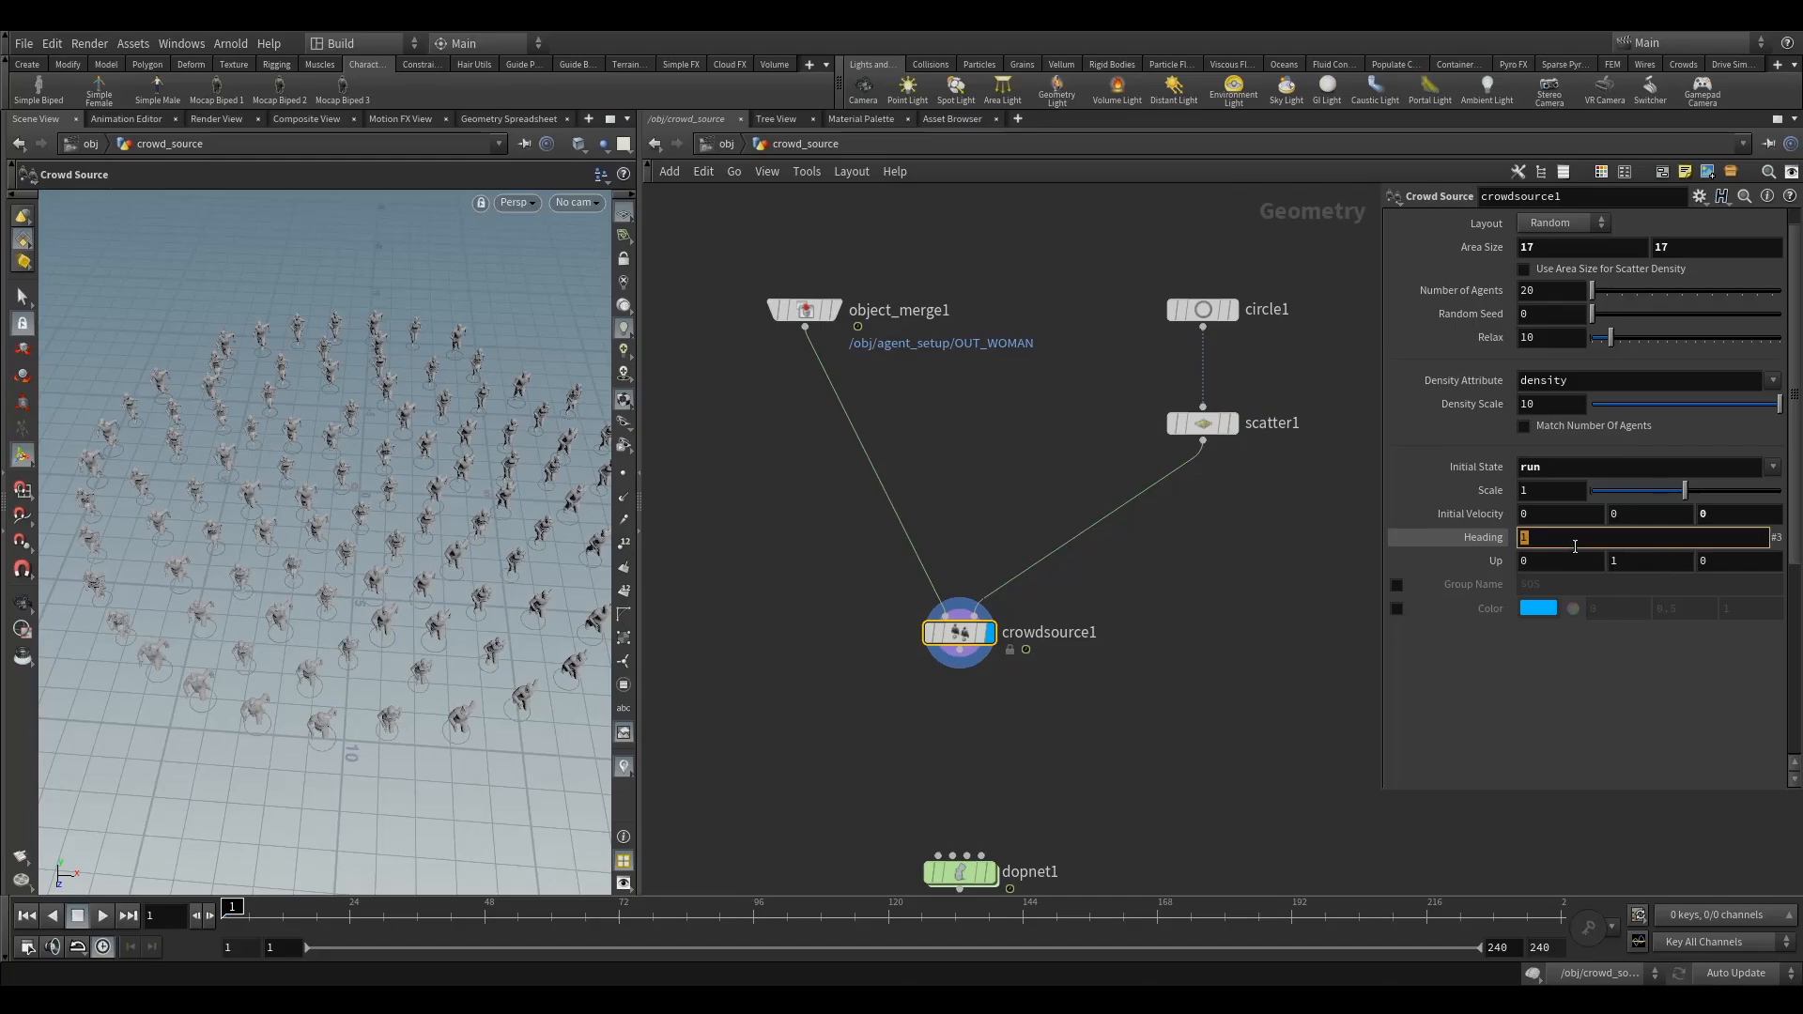
pyautogui.write('0')
pyautogui.press('Return')
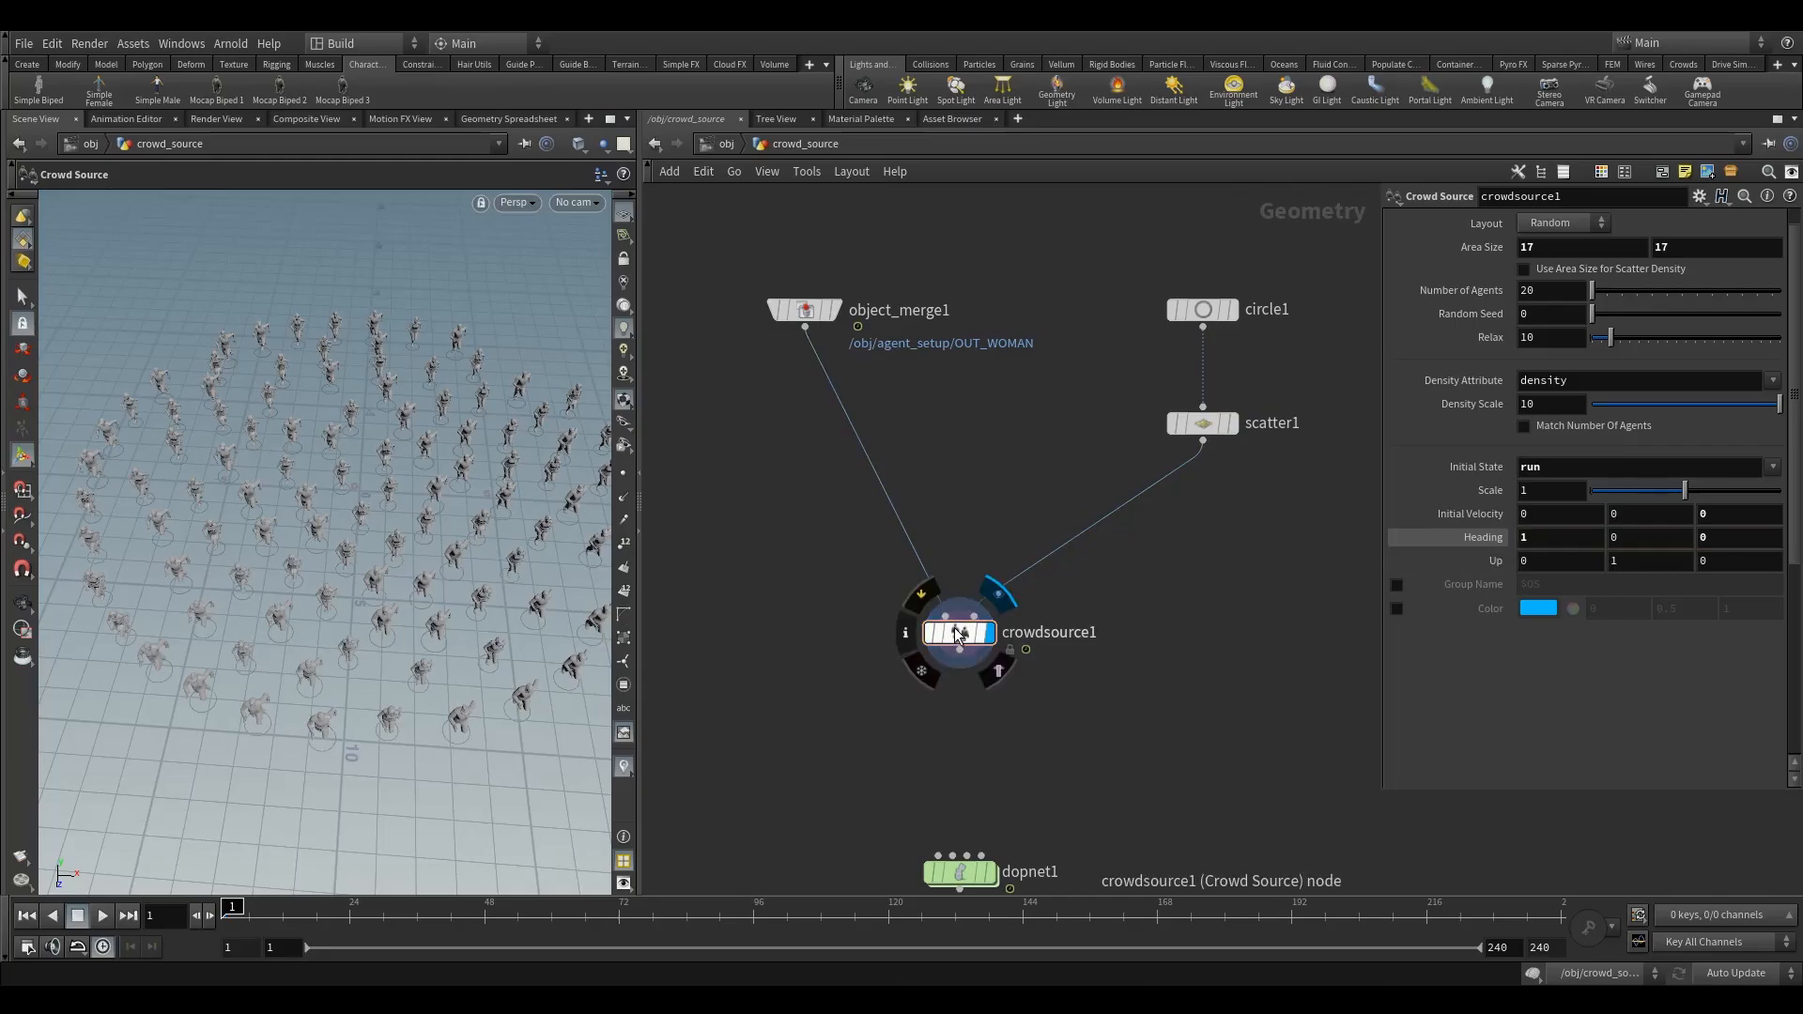
pyautogui.moveTo(960, 632); pyautogui.dragTo(975, 633)
pyautogui.click(1545, 512)
pyautogui.write('1')
pyautogui.press('Return')
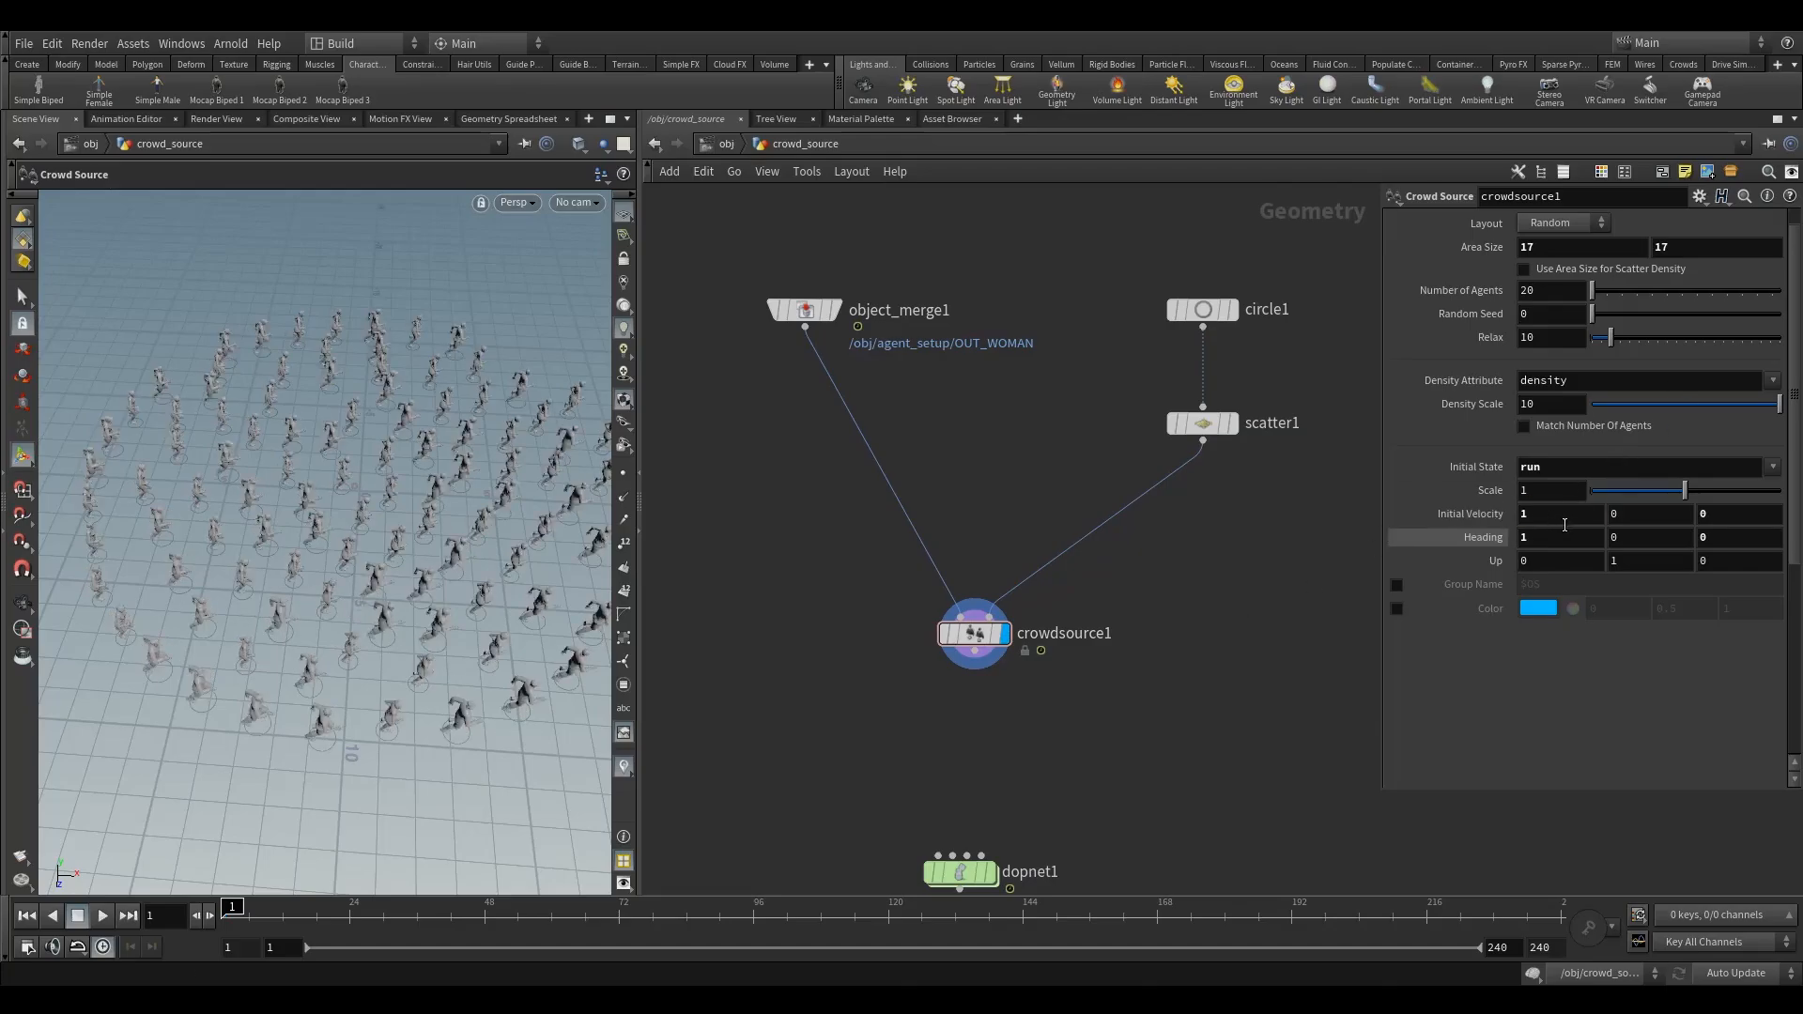
# Step: Return crowdsource1's Initial Velocity to 0, 0, 0 and its Heading to 0, 0, 1
pyautogui.moveTo(1560, 522); pyautogui.dragTo(1429, 527)
pyautogui.write('0')
pyautogui.press('Return')
pyautogui.click(1591, 544)
pyautogui.write('0')
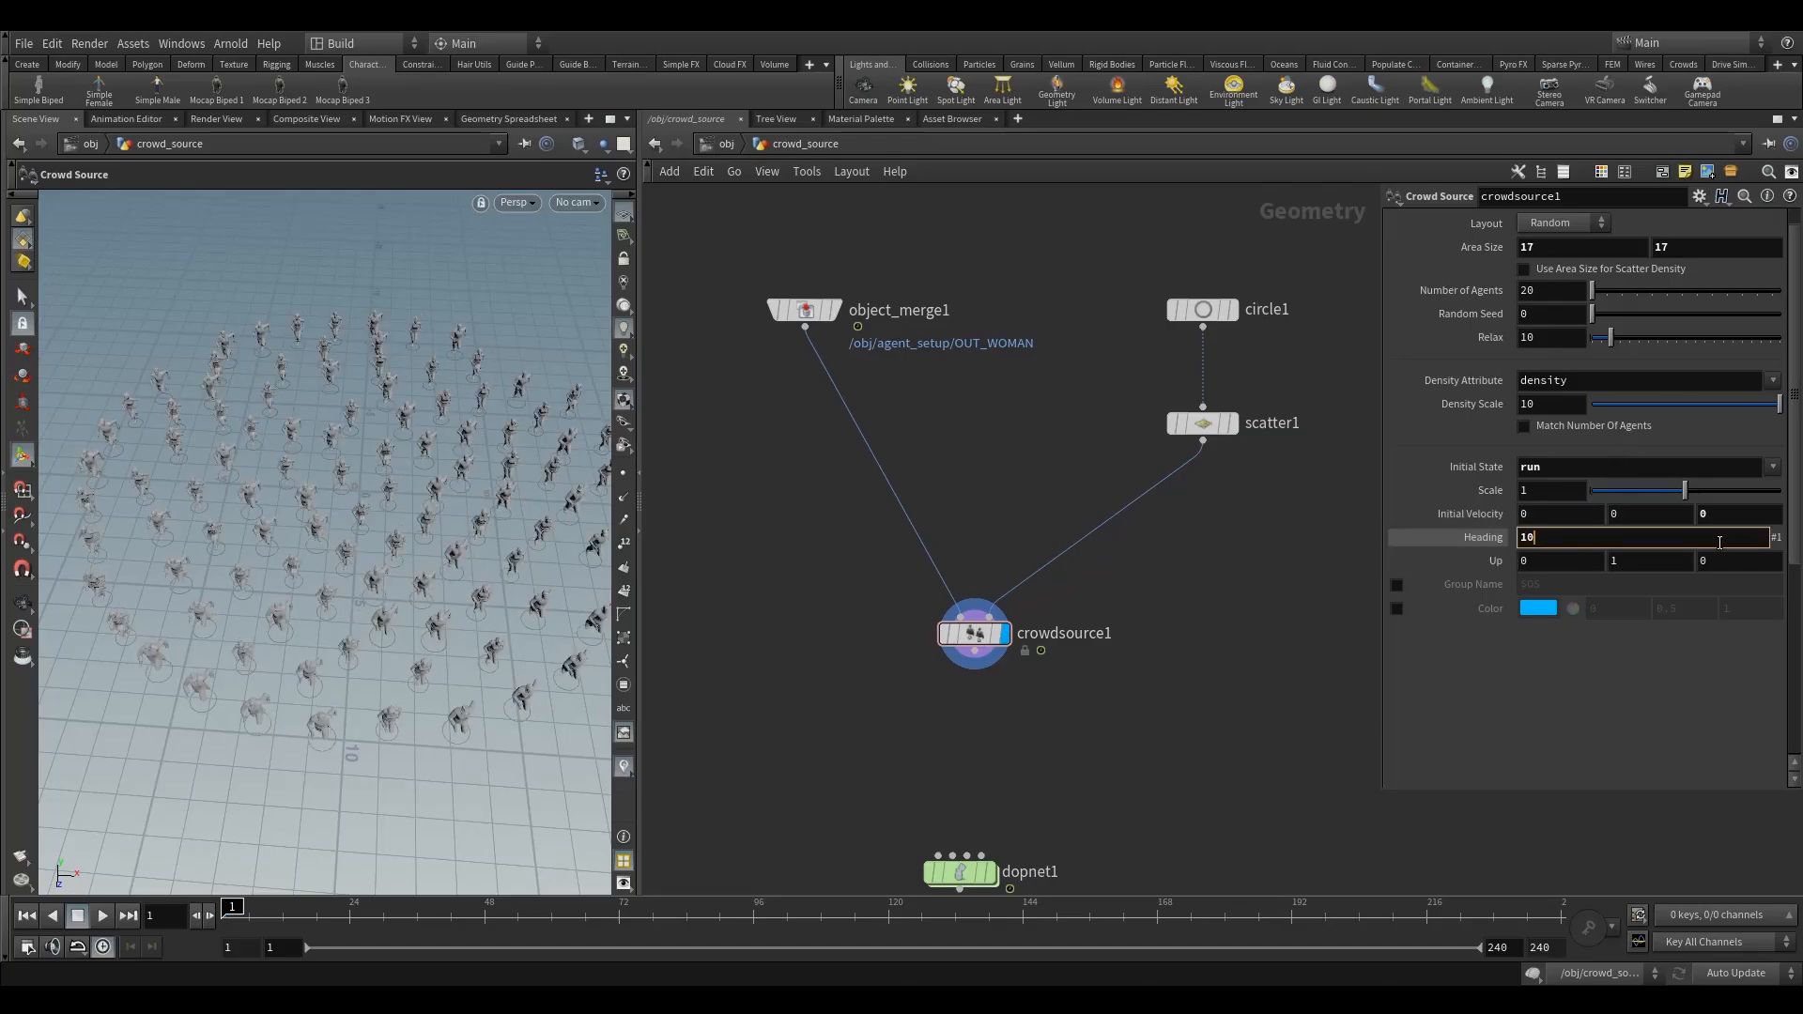
pyautogui.moveTo(1573, 532); pyautogui.dragTo(1389, 538)
pyautogui.write('0')
pyautogui.press('Return')
pyautogui.moveTo(1741, 531); pyautogui.dragTo(1326, 579)
pyautogui.write('1')
pyautogui.press('Return')
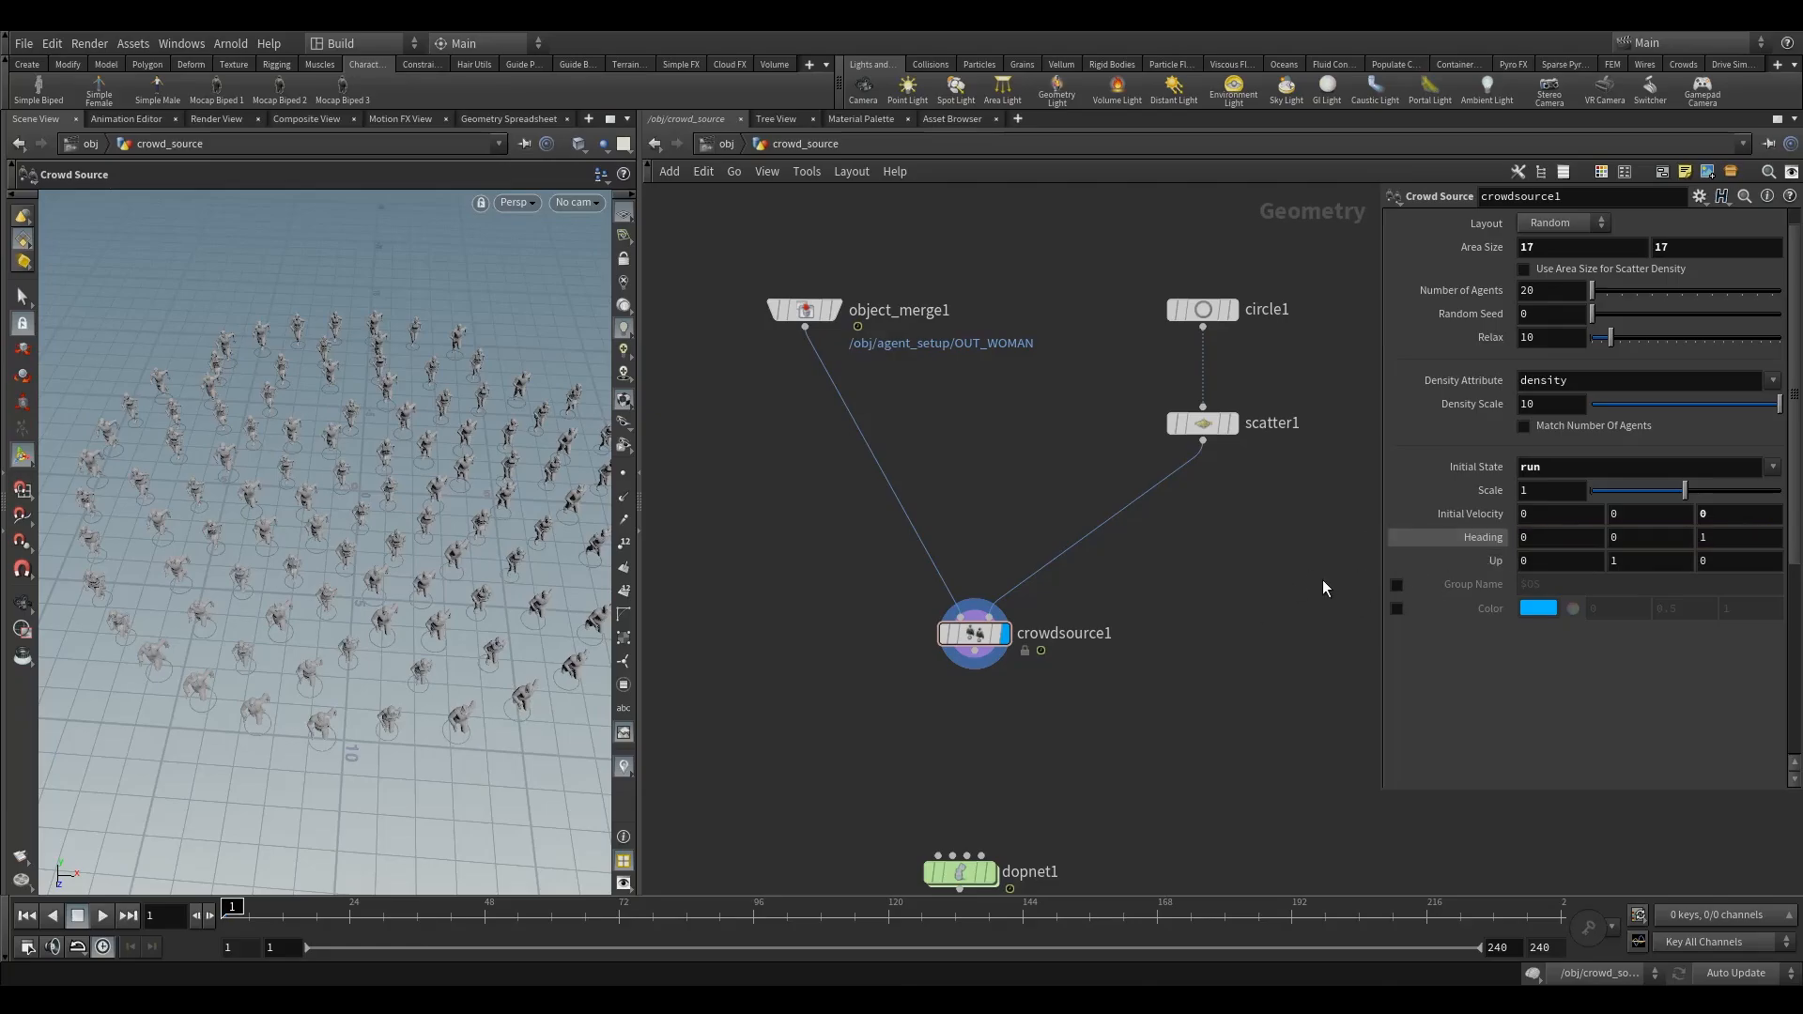
# Step: Set the Z component of crowdsource1's Initial Velocity back to 1
pyautogui.click(1739, 513)
pyautogui.write('1')
pyautogui.press('Return')
pyautogui.moveTo(836, 596); pyautogui.dragTo(1123, 650)
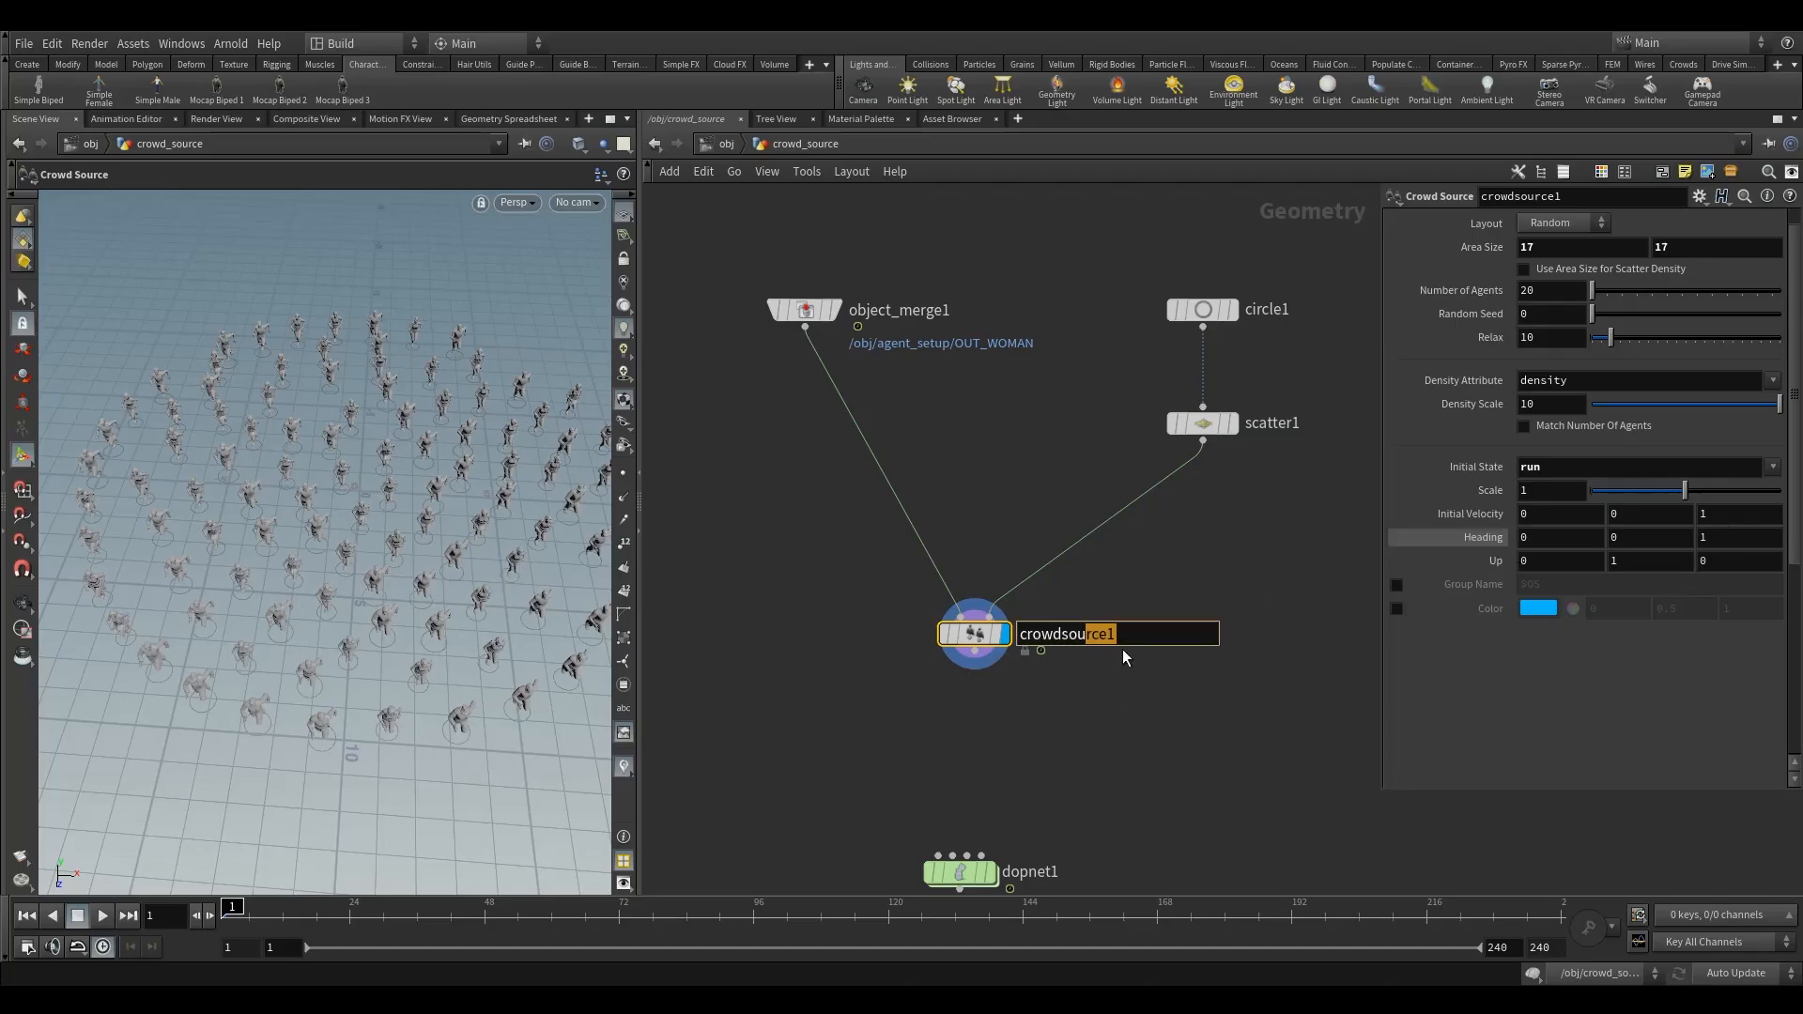
pyautogui.click(1196, 567)
# Step: Set the Z components of crowdsource1's Initial Velocity and Heading to 0, and move the node slightly lower
pyautogui.moveTo(1746, 515); pyautogui.dragTo(1392, 565)
pyautogui.write('0')
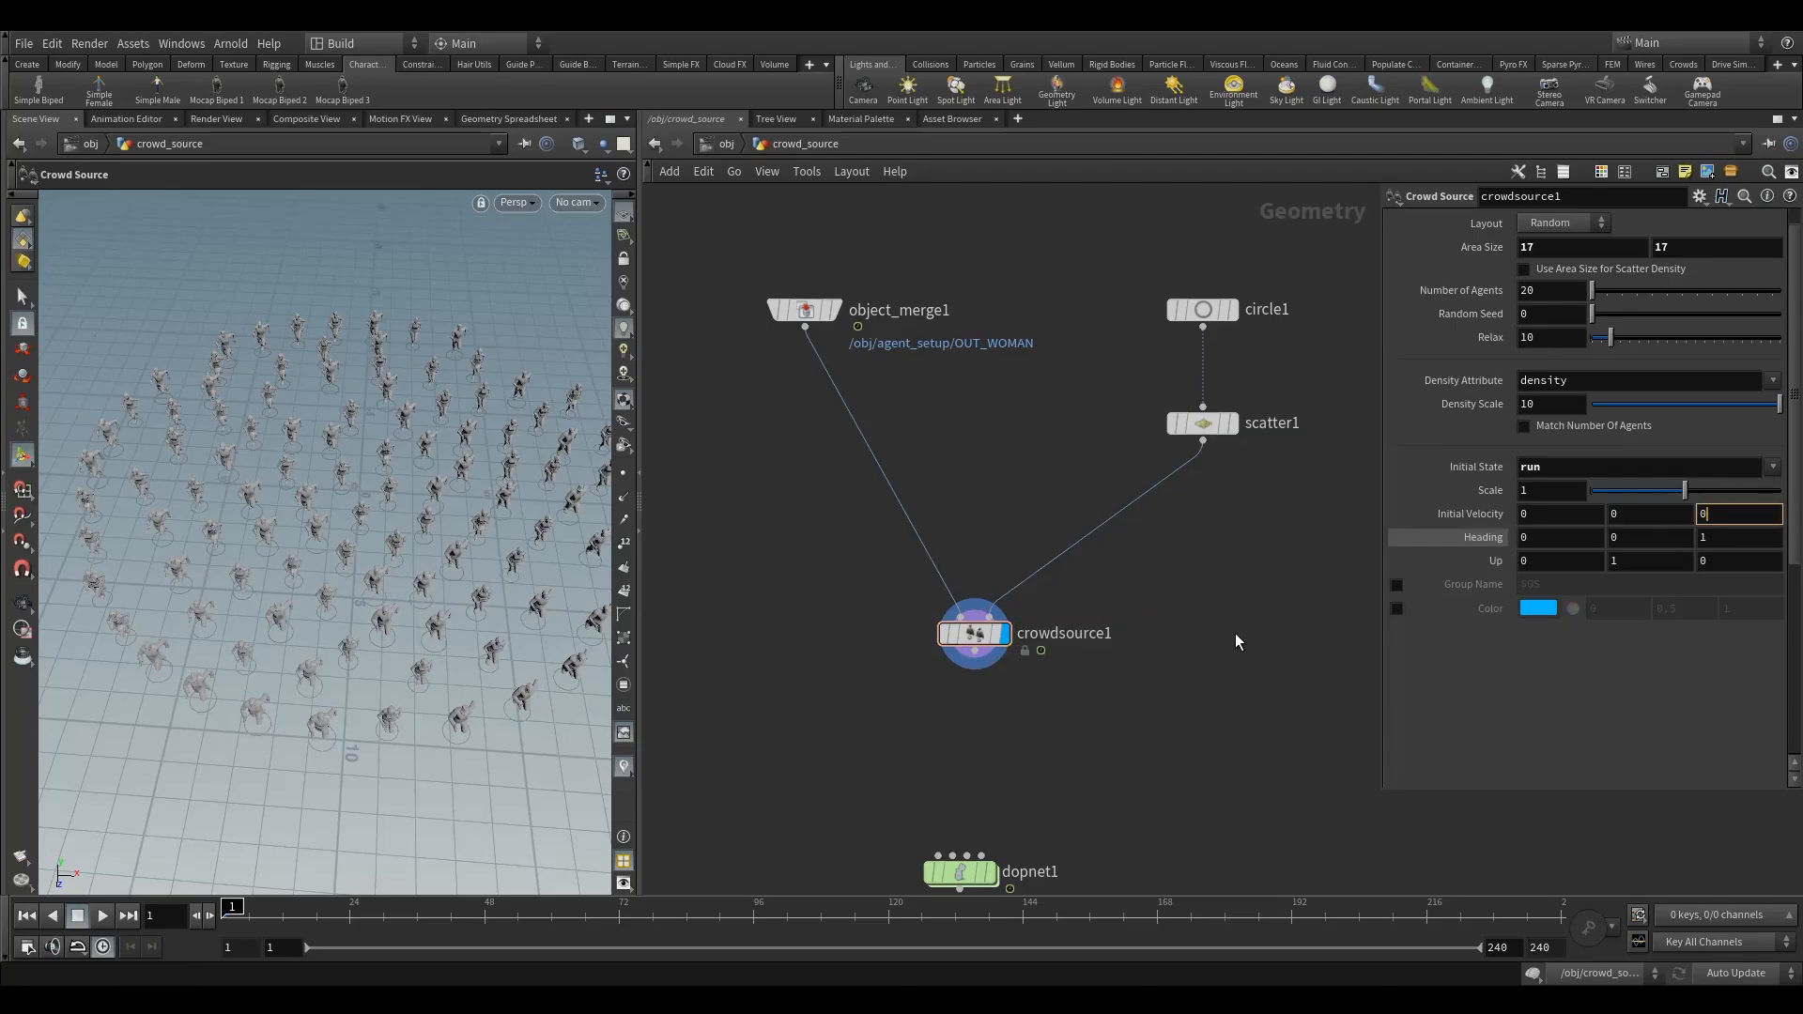
pyautogui.click(1728, 539)
pyautogui.moveTo(1587, 545); pyautogui.dragTo(1361, 569)
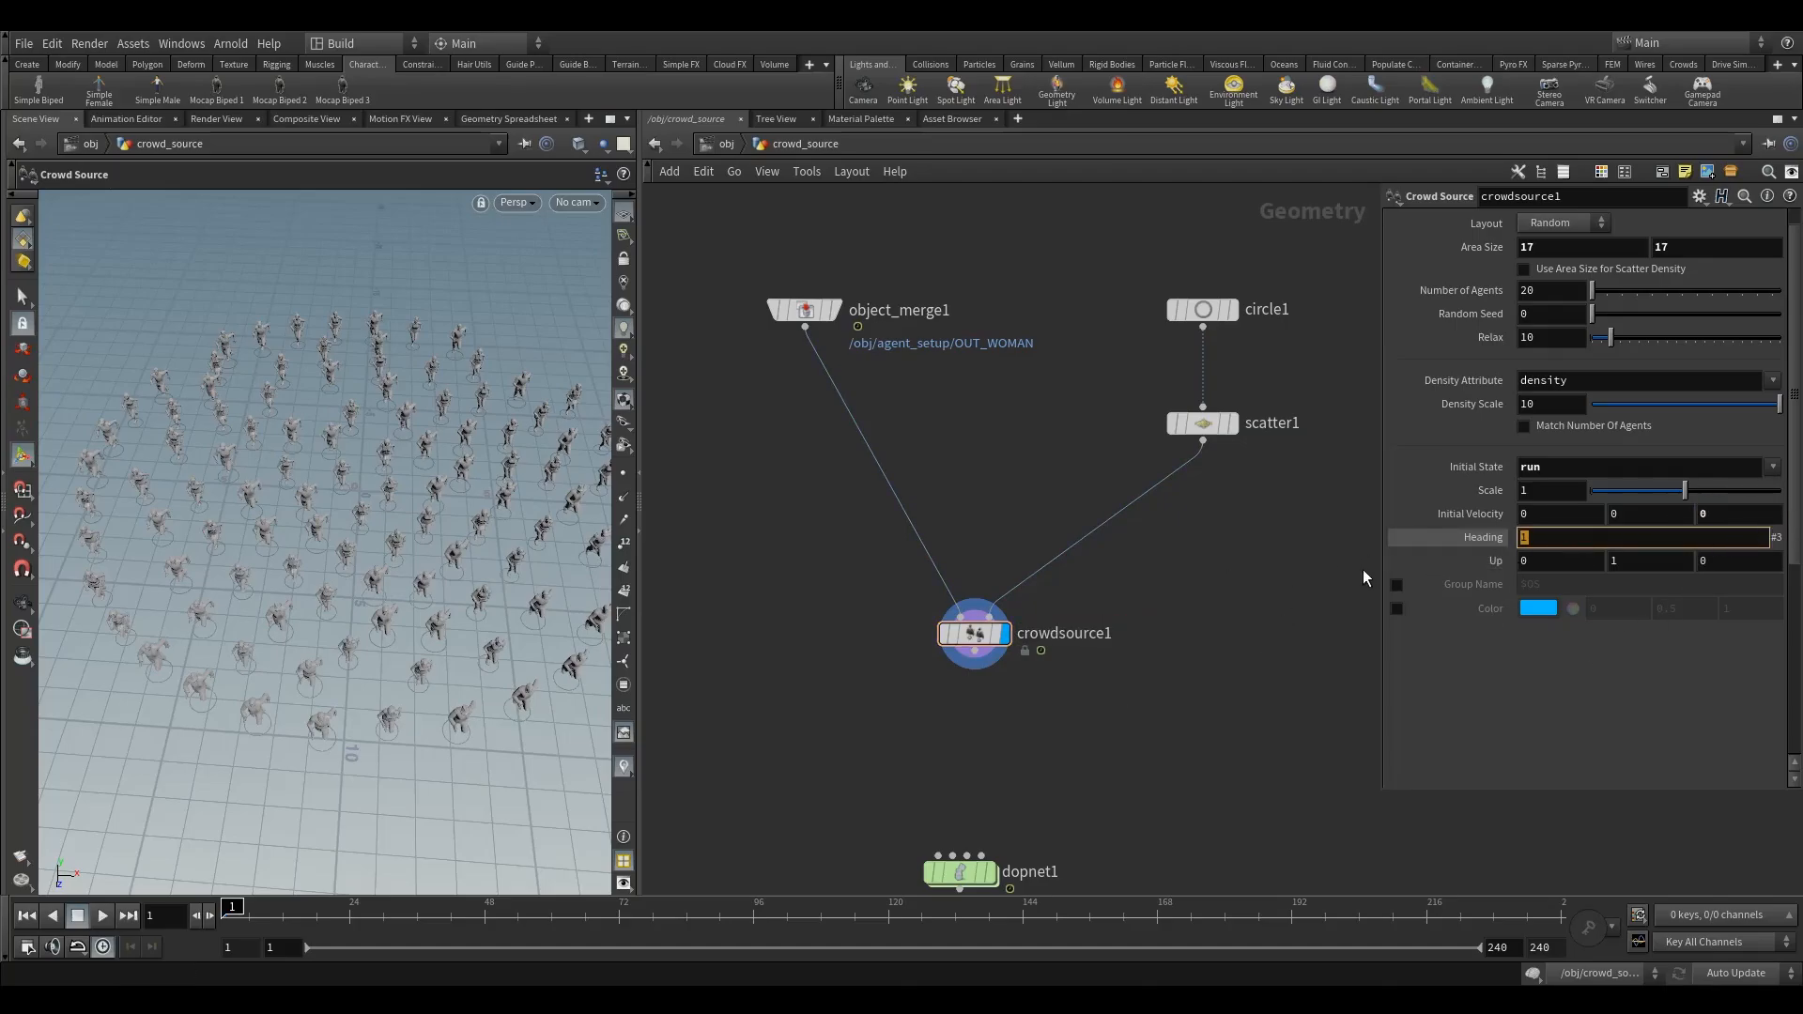
pyautogui.write('0')
pyautogui.press('Return')
pyautogui.moveTo(976, 645); pyautogui.dragTo(976, 660)
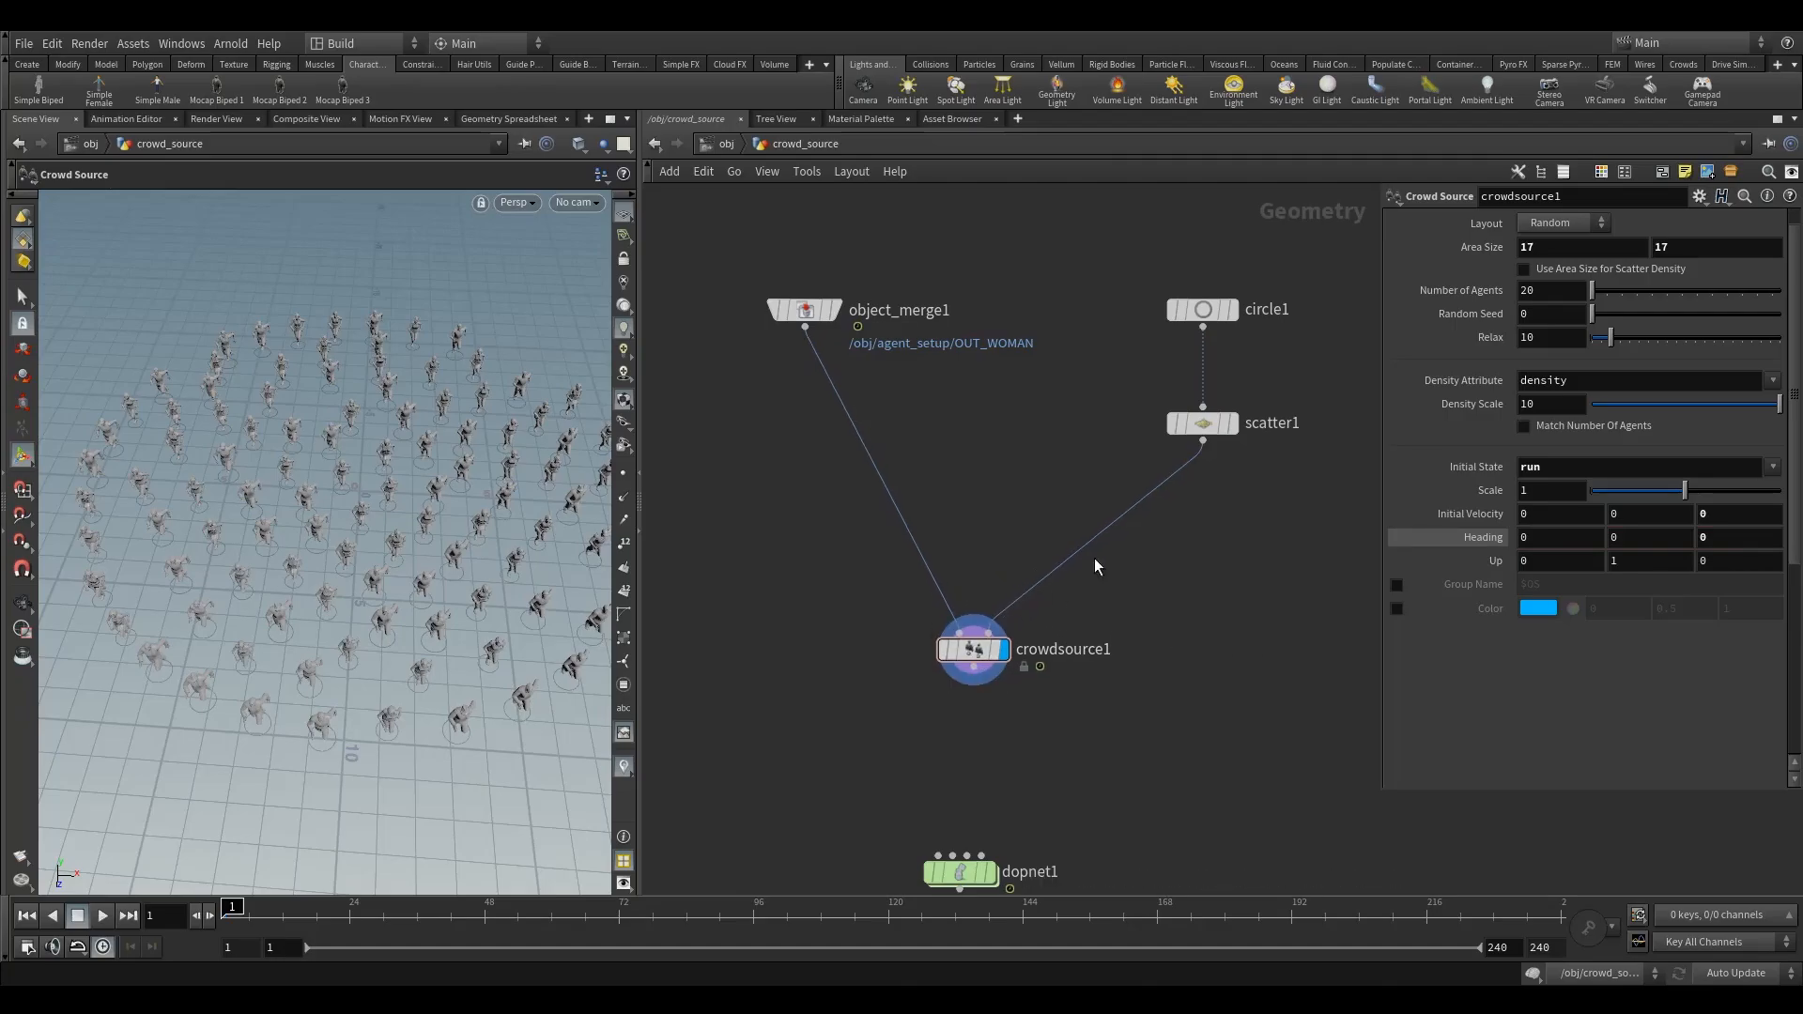
# Step: Move object_merge1 away from circle1 and place a copy of circle1 between the two nodes
pyautogui.moveTo(1050, 341); pyautogui.dragTo(1142, 410, button='middle')
pyautogui.moveTo(910, 383); pyautogui.dragTo(796, 383)
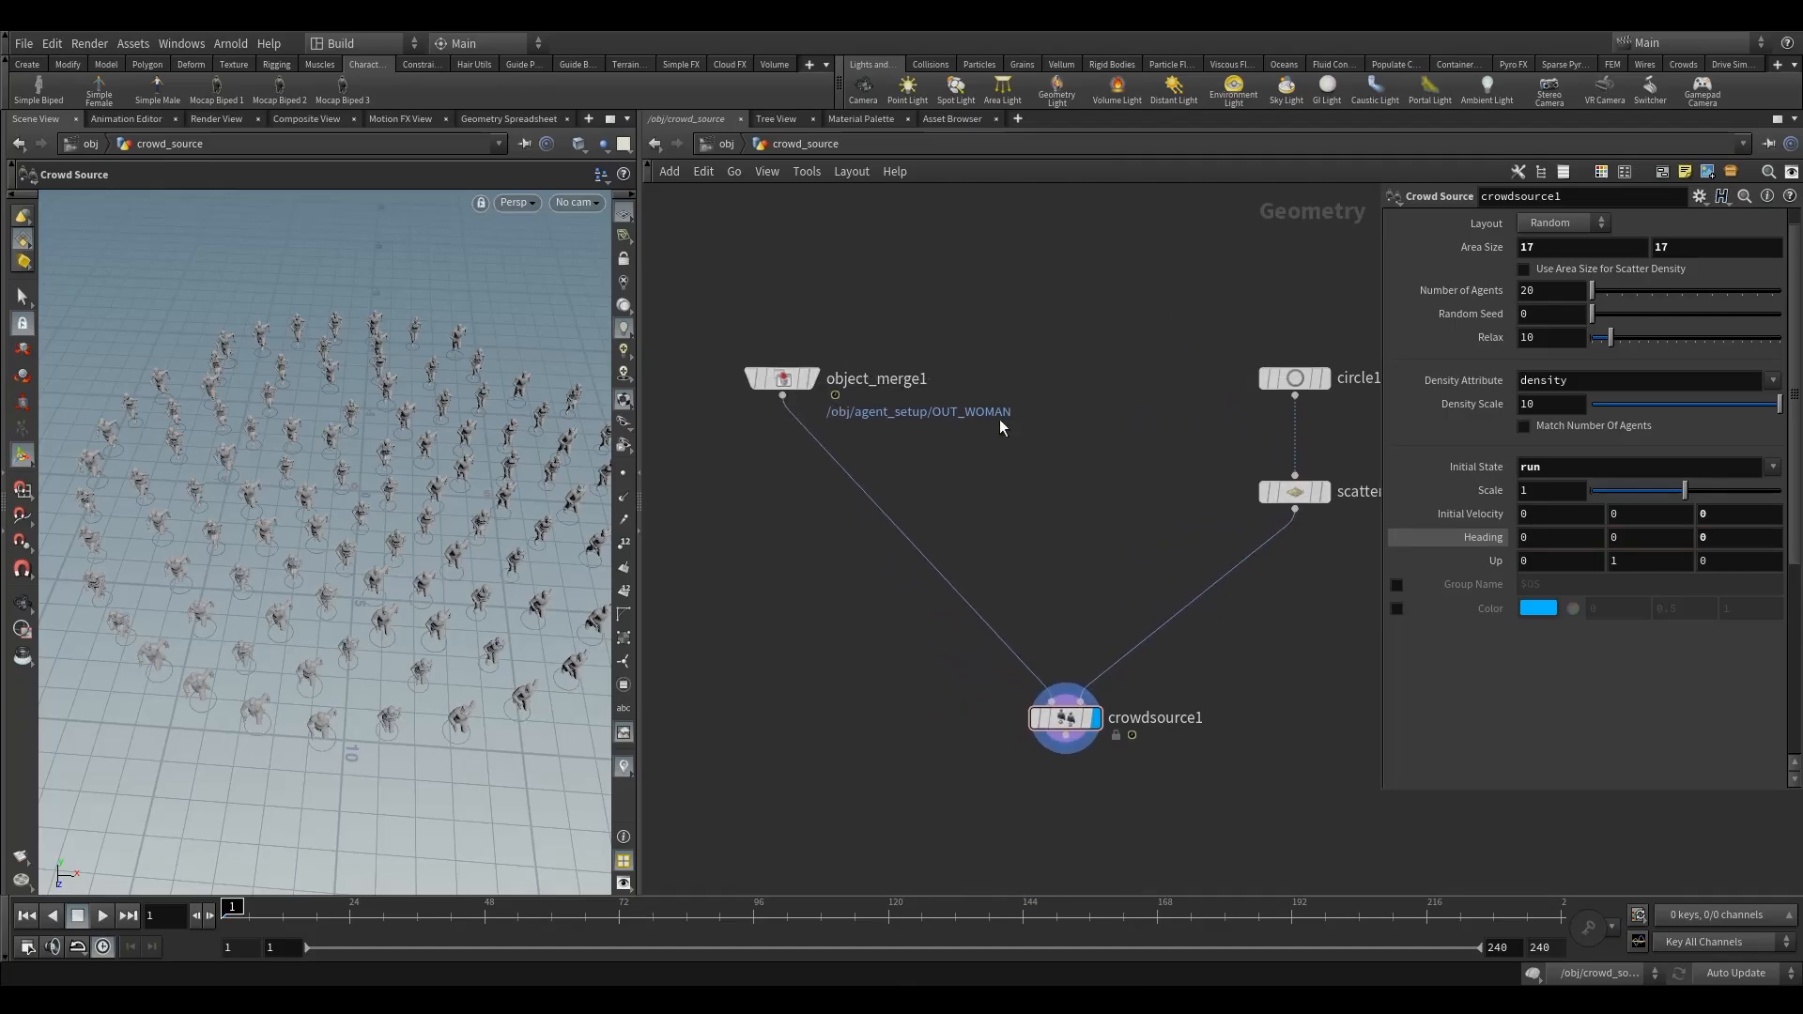
pyautogui.keyDown('alt'); pyautogui.moveTo(1310, 376); pyautogui.dragTo(1136, 374); pyautogui.keyUp('alt')
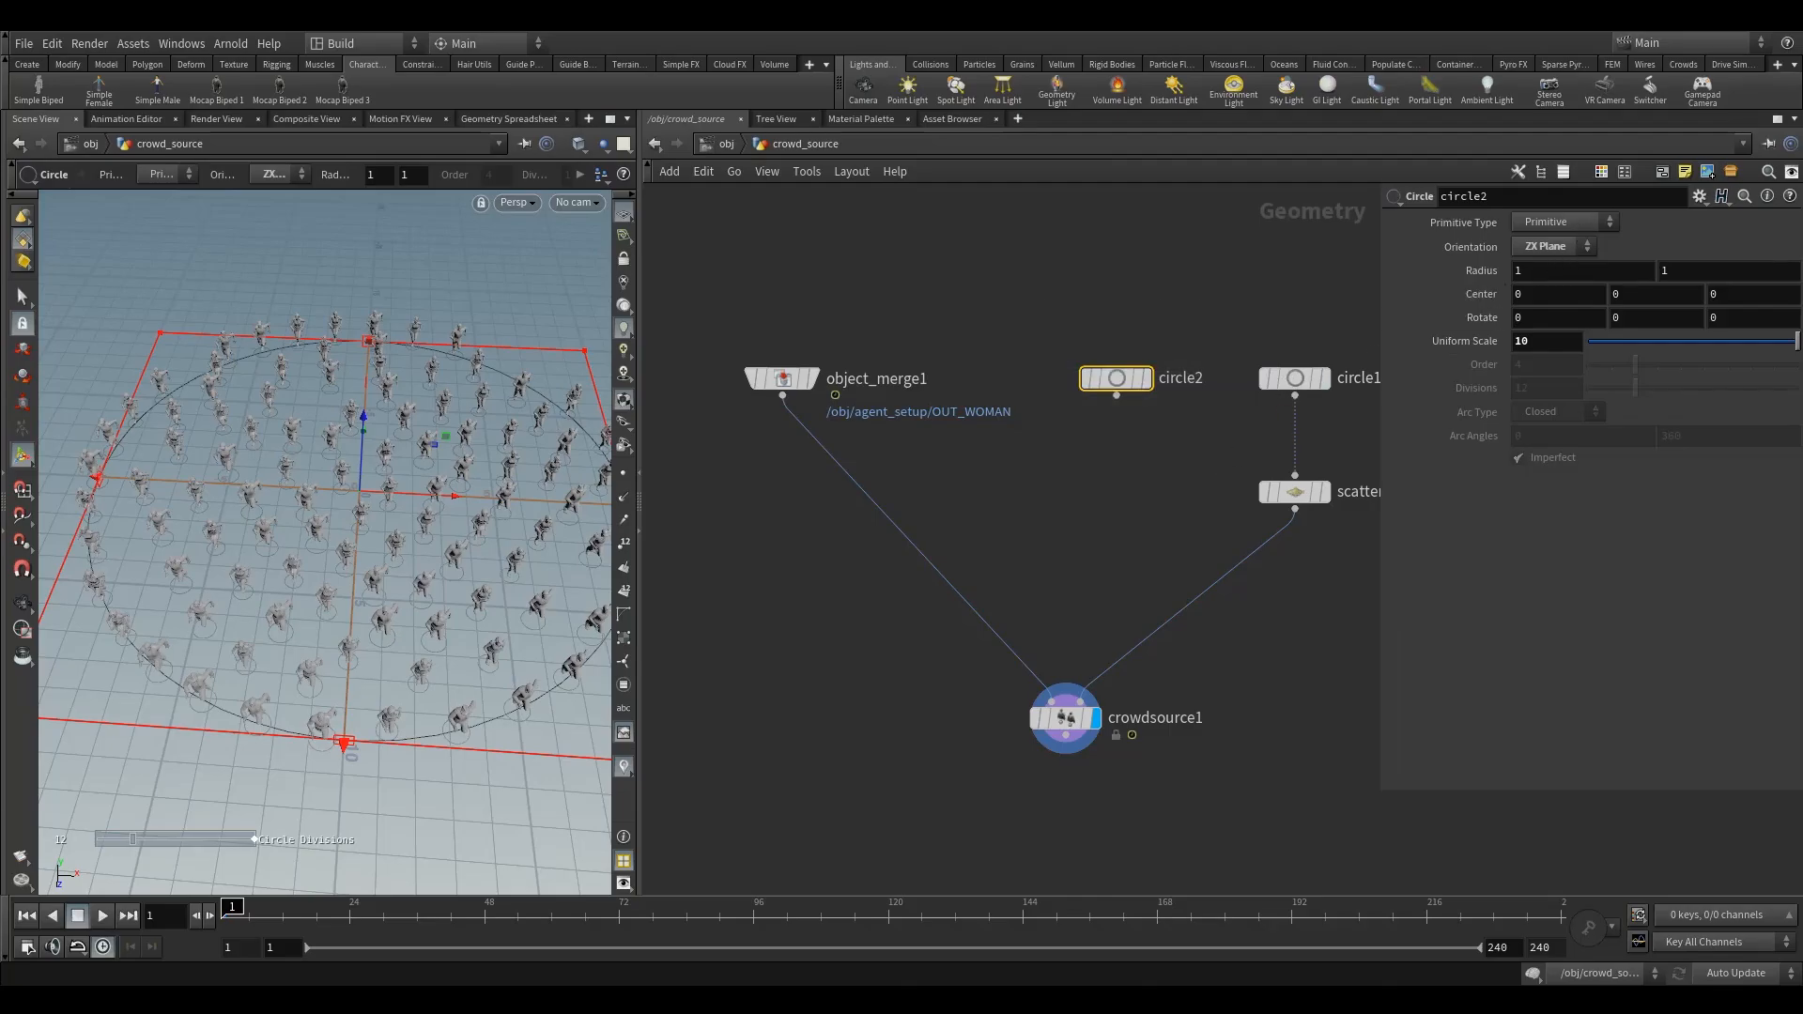
# Step: Set circle2's Primitive Type to NURBS Curve and its Divisions to 50
pyautogui.click(1559, 224)
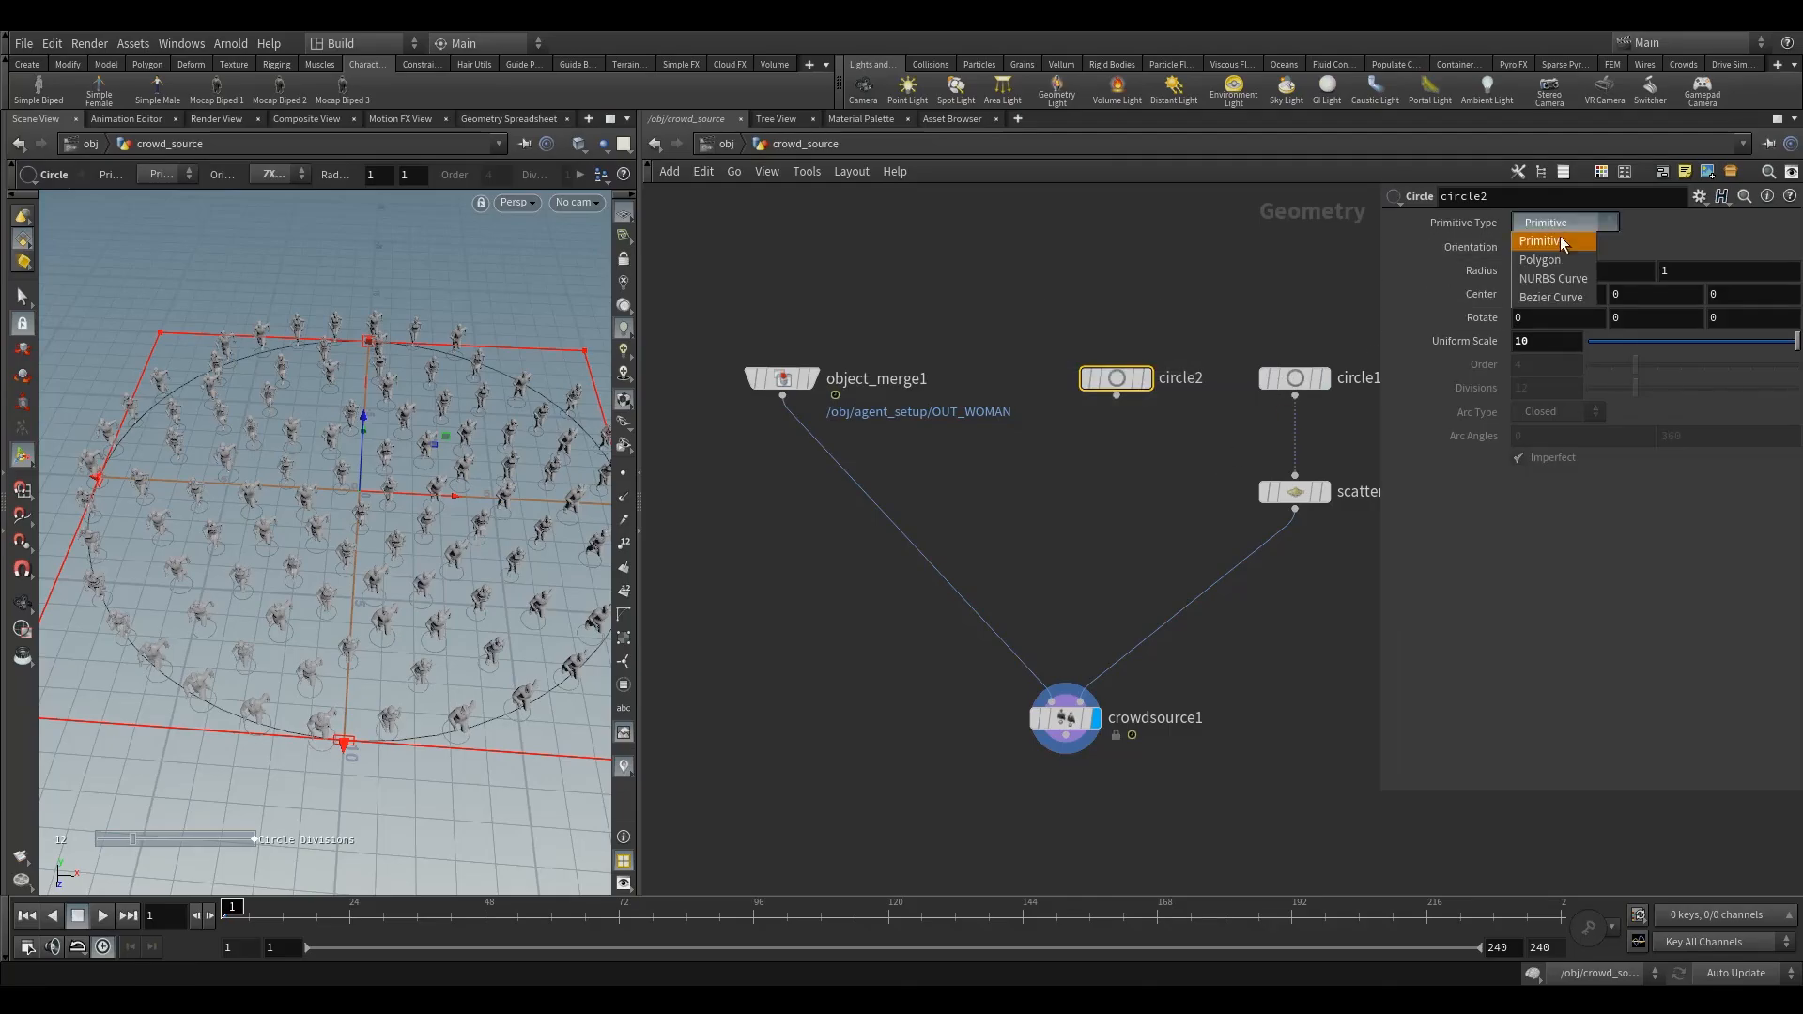
pyautogui.click(1551, 269)
pyautogui.moveTo(1131, 387)
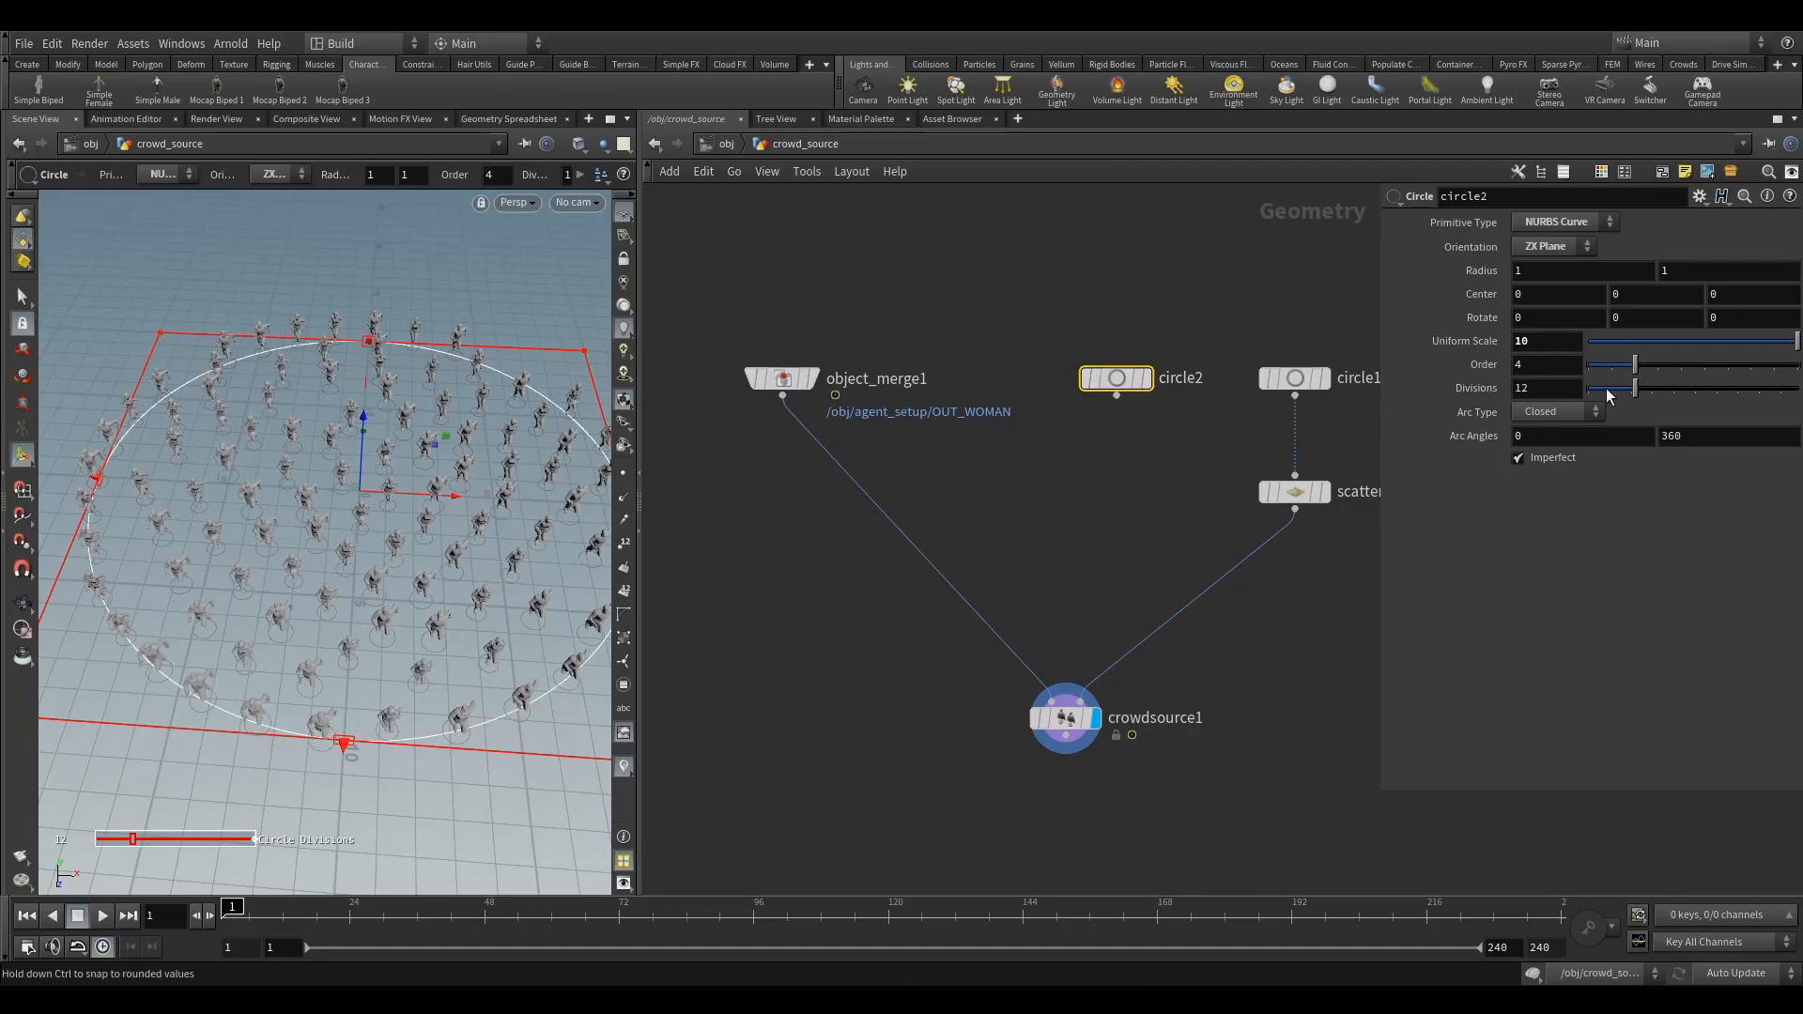
pyautogui.moveTo(1657, 391); pyautogui.dragTo(1796, 389)
pyautogui.moveTo(1122, 385)
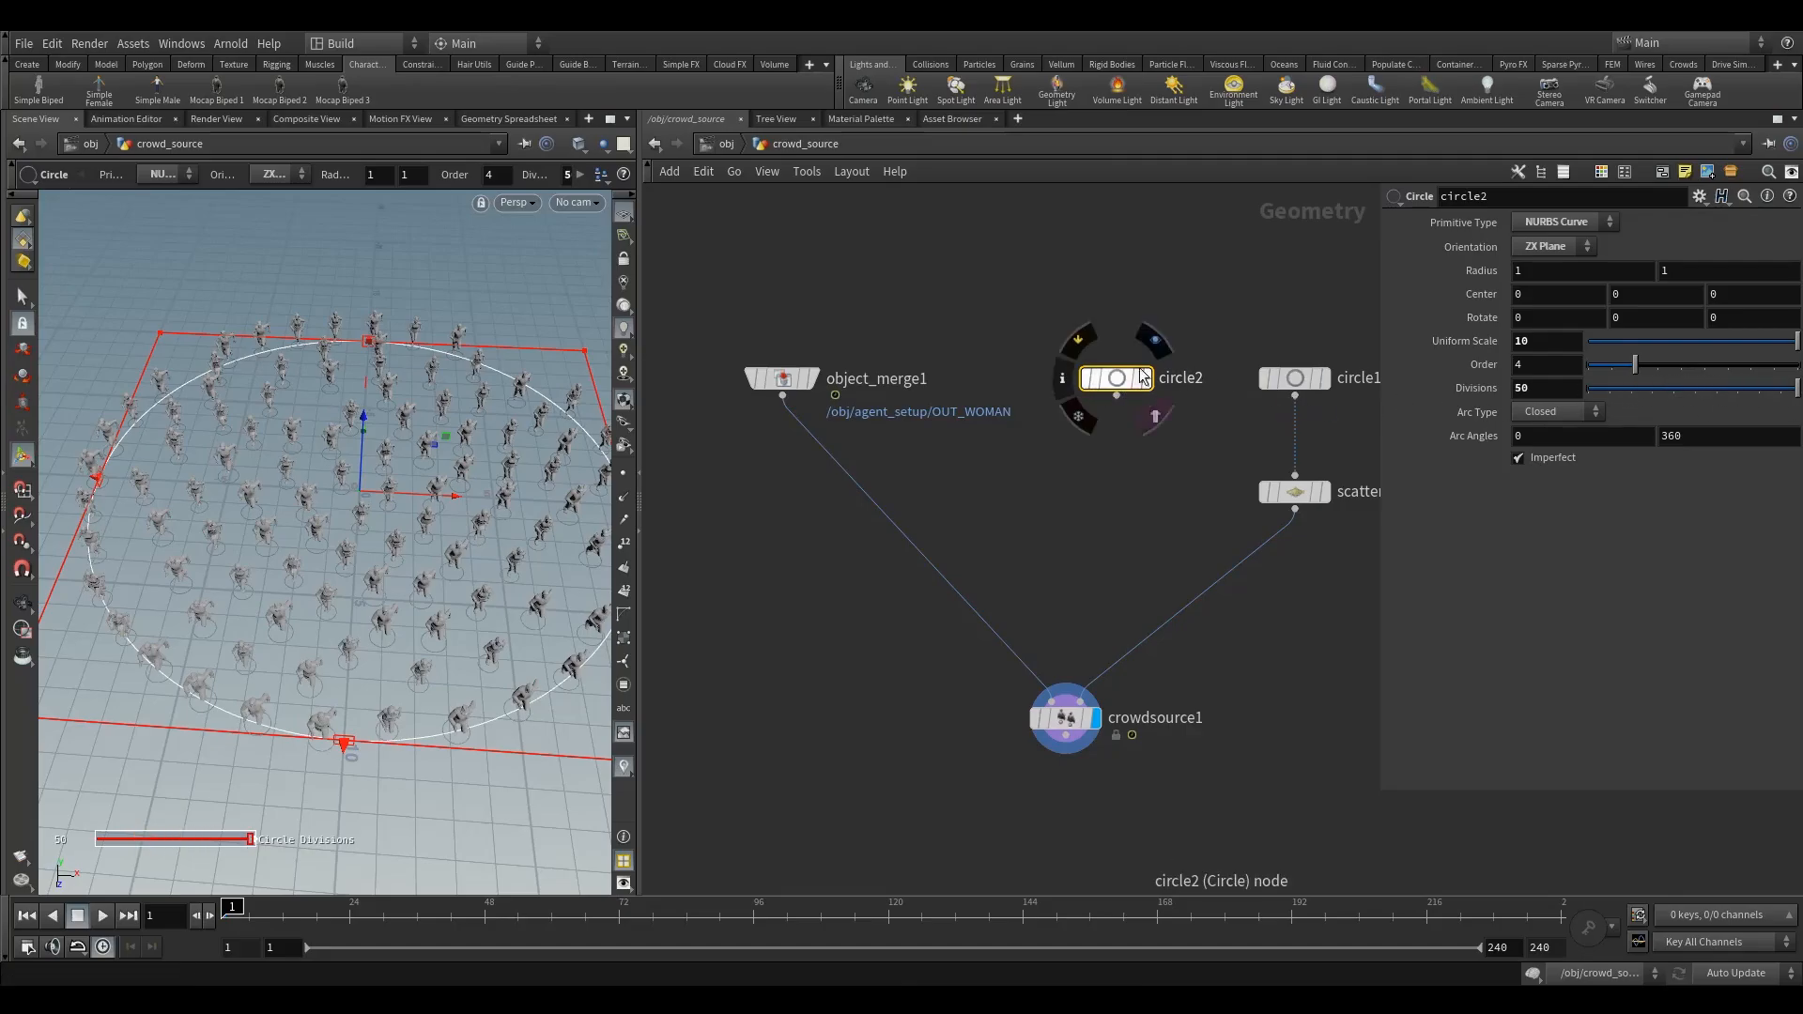
# Step: Display circle2 and set its Arc Type to Open Arc
pyautogui.click(1160, 342)
pyautogui.moveTo(1193, 308); pyautogui.dragTo(1112, 383)
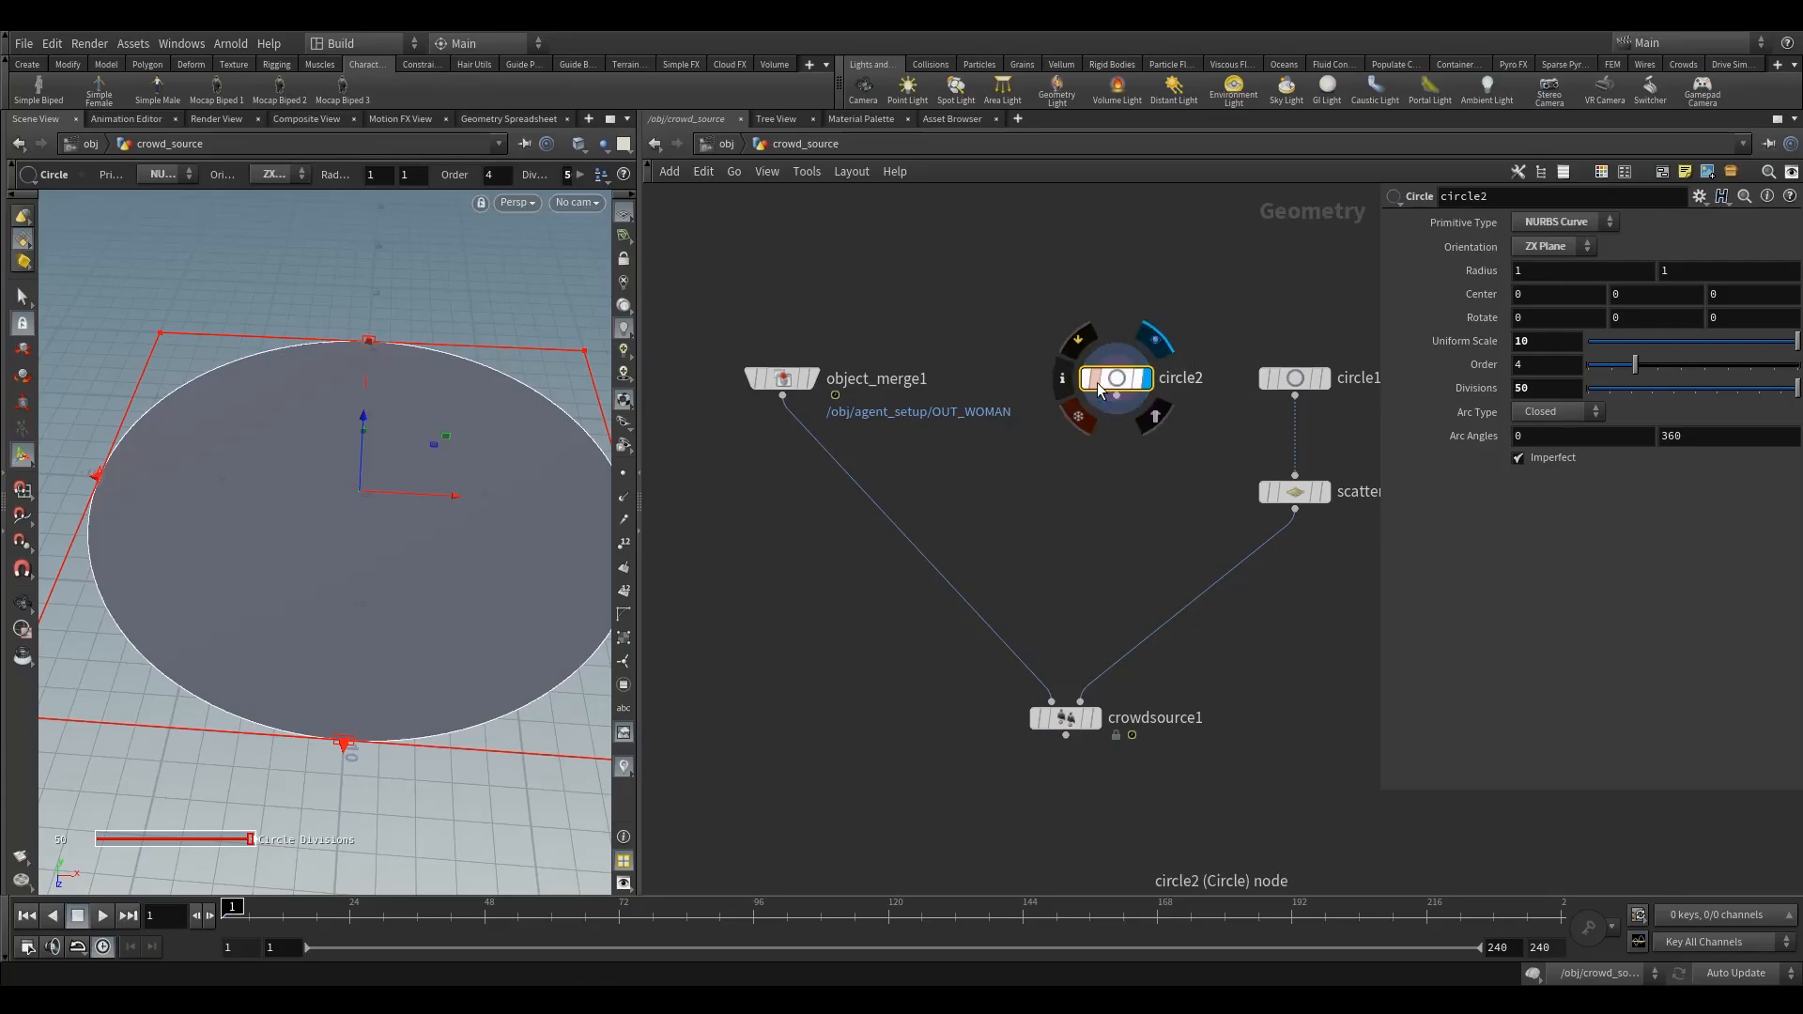
pyautogui.click(1548, 414)
pyautogui.click(1545, 450)
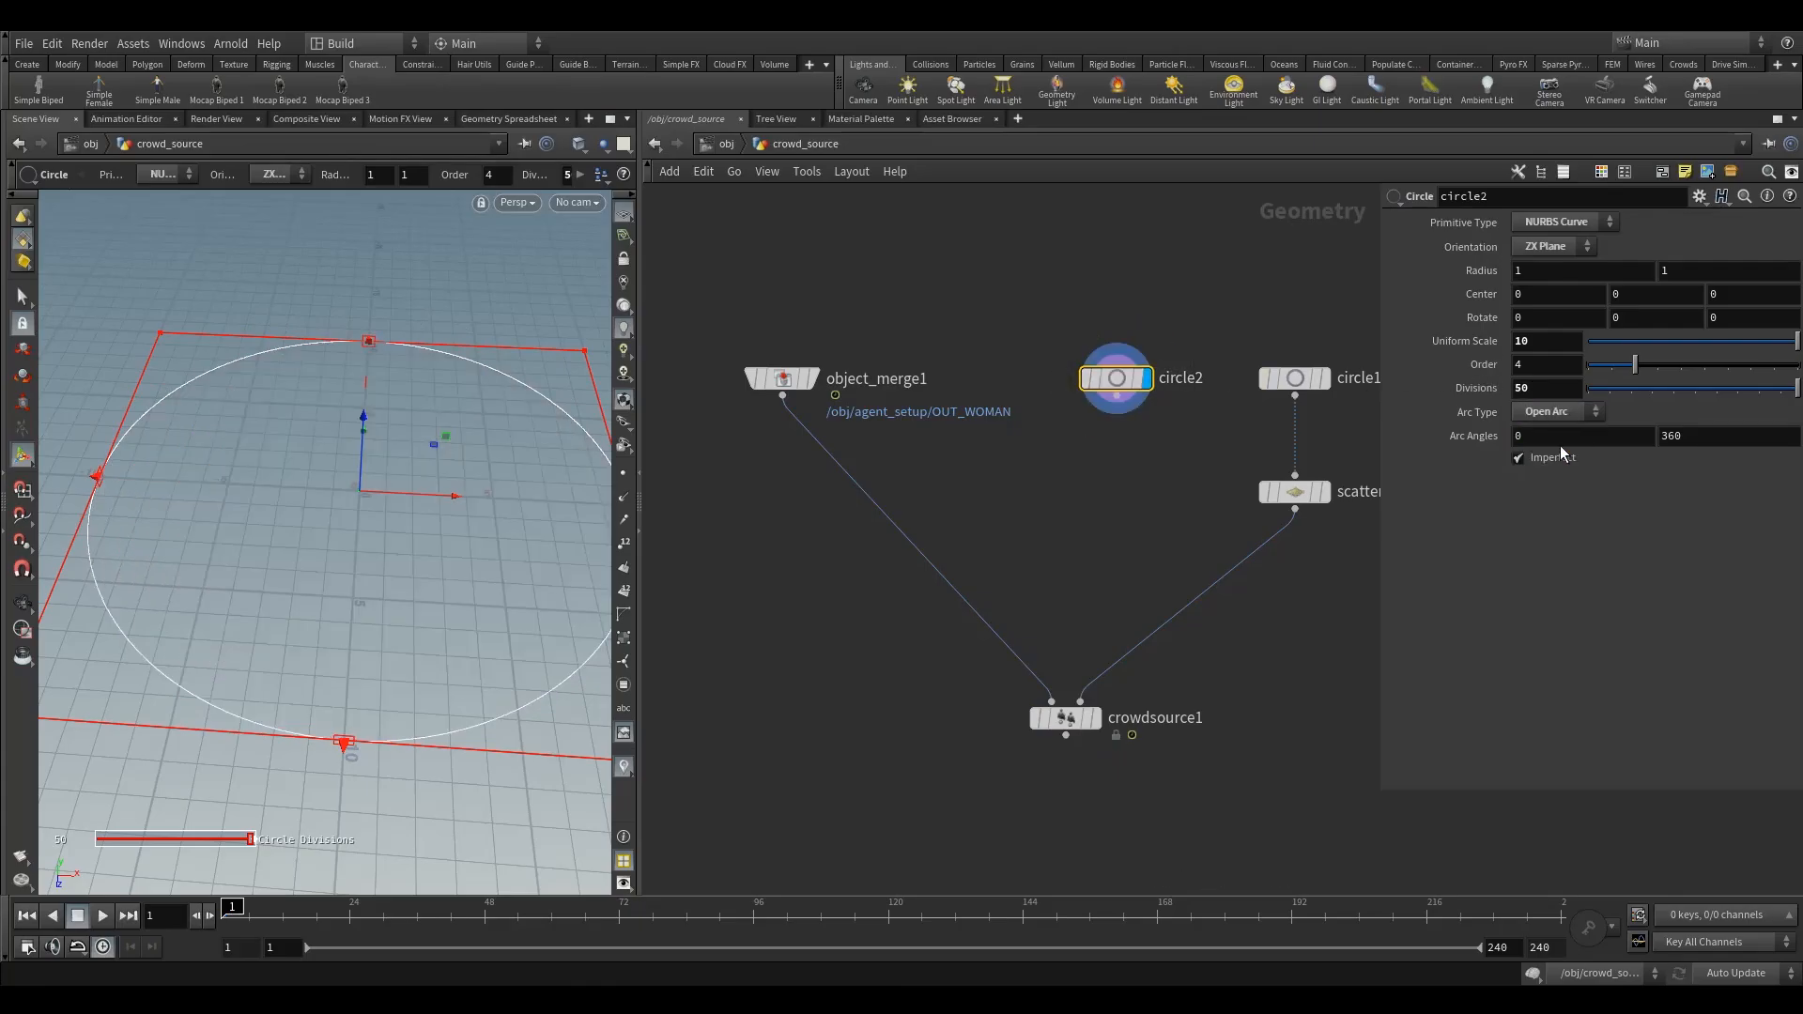
# Step: Add a Resample node fed by circle2, display it, and enable its Tangent Attribute tangentu
pyautogui.click(1202, 550)
pyautogui.press('Tab')
pyautogui.write('res')
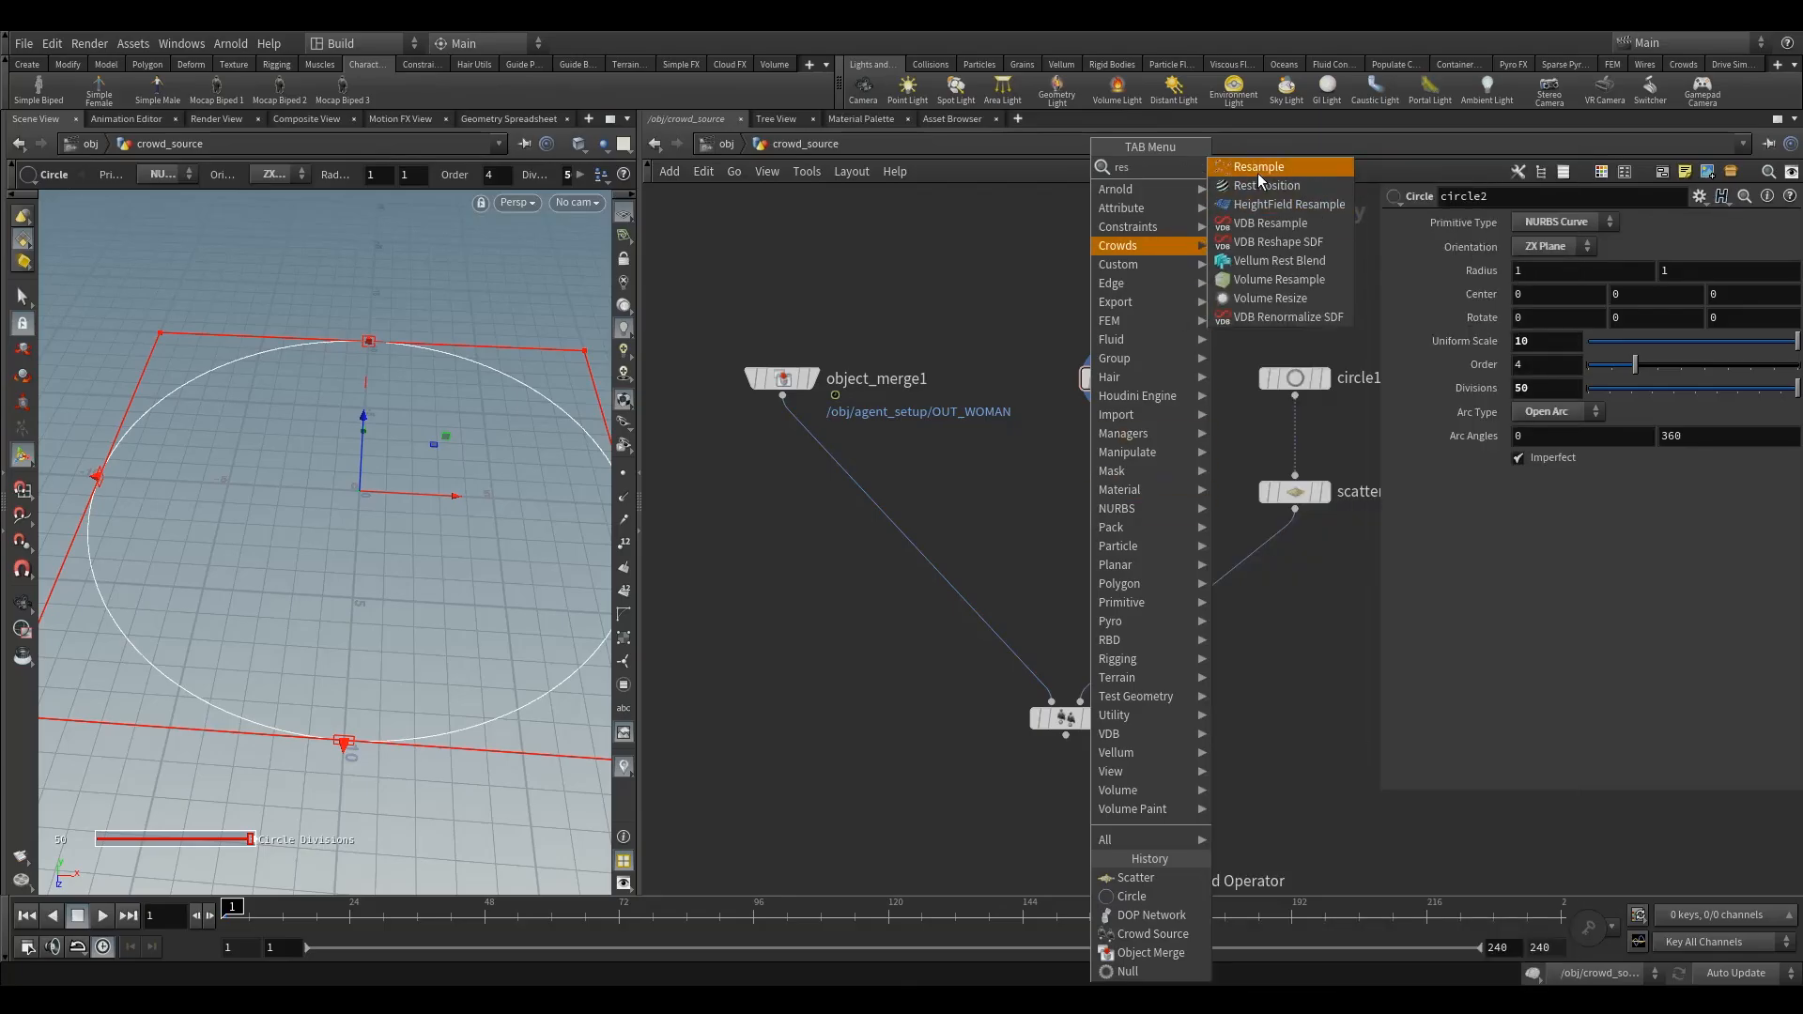
pyautogui.click(1258, 172)
pyautogui.click(1120, 489)
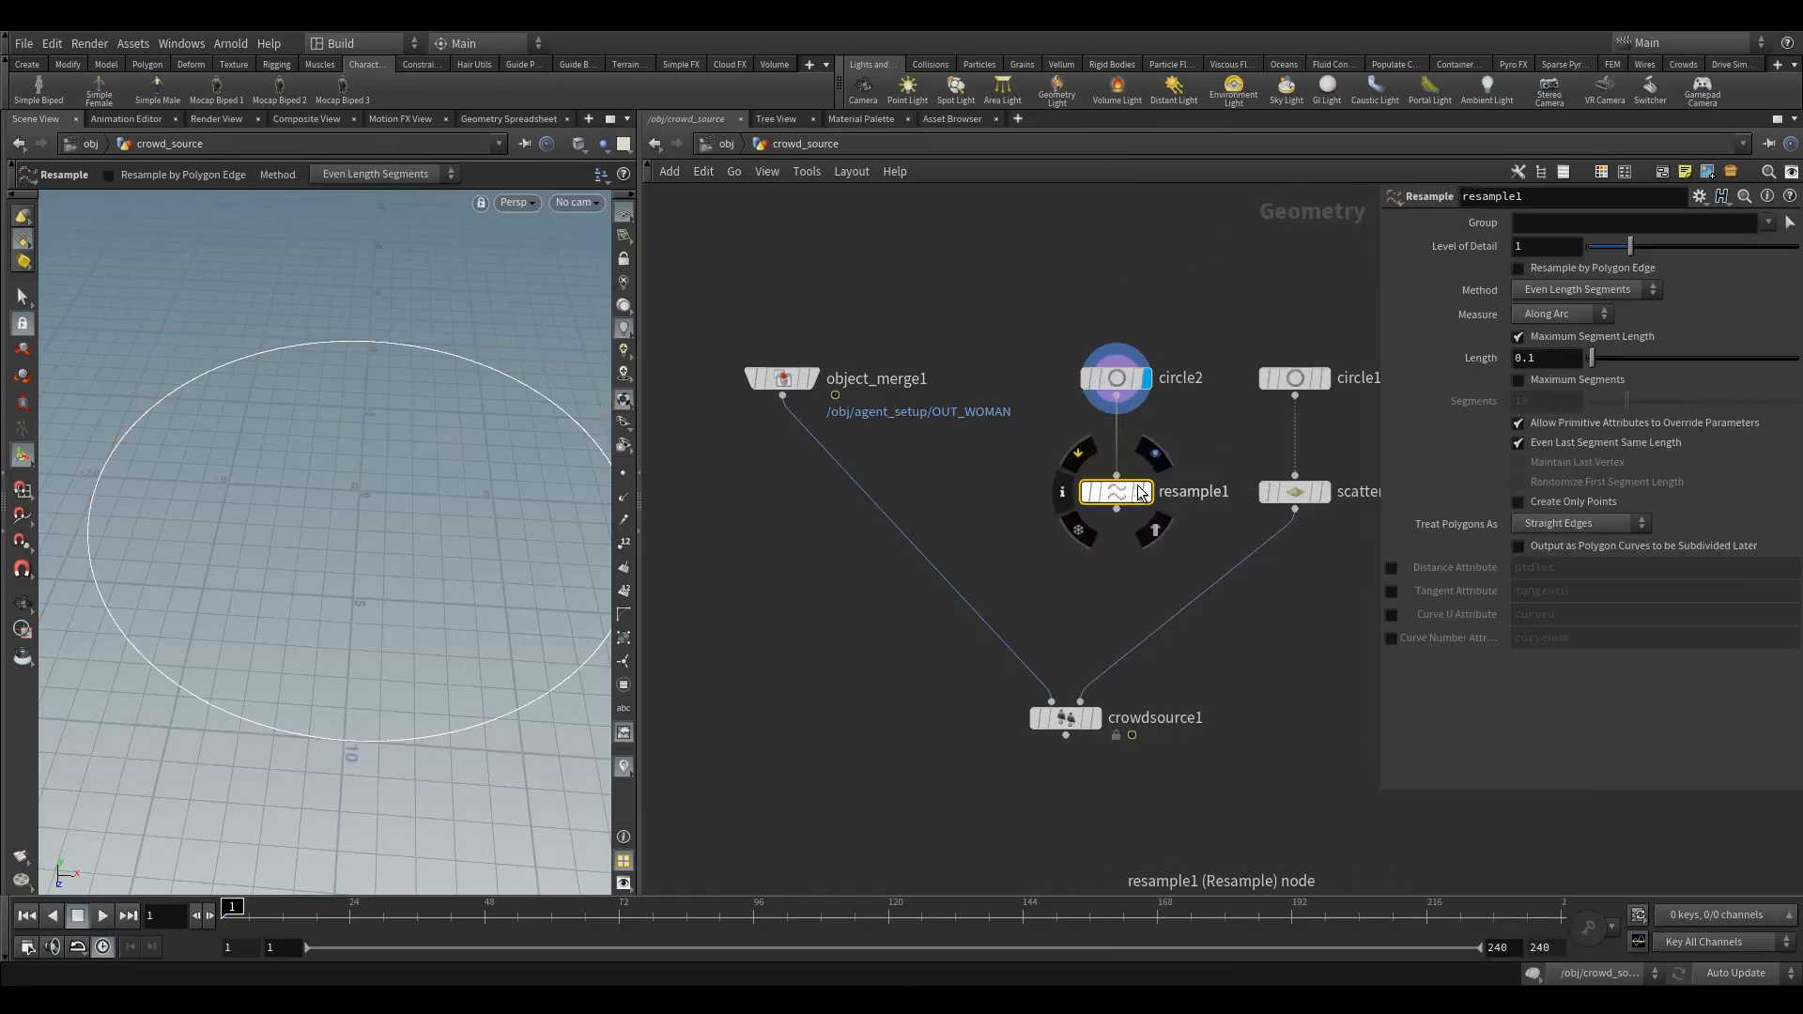
pyautogui.click(1142, 492)
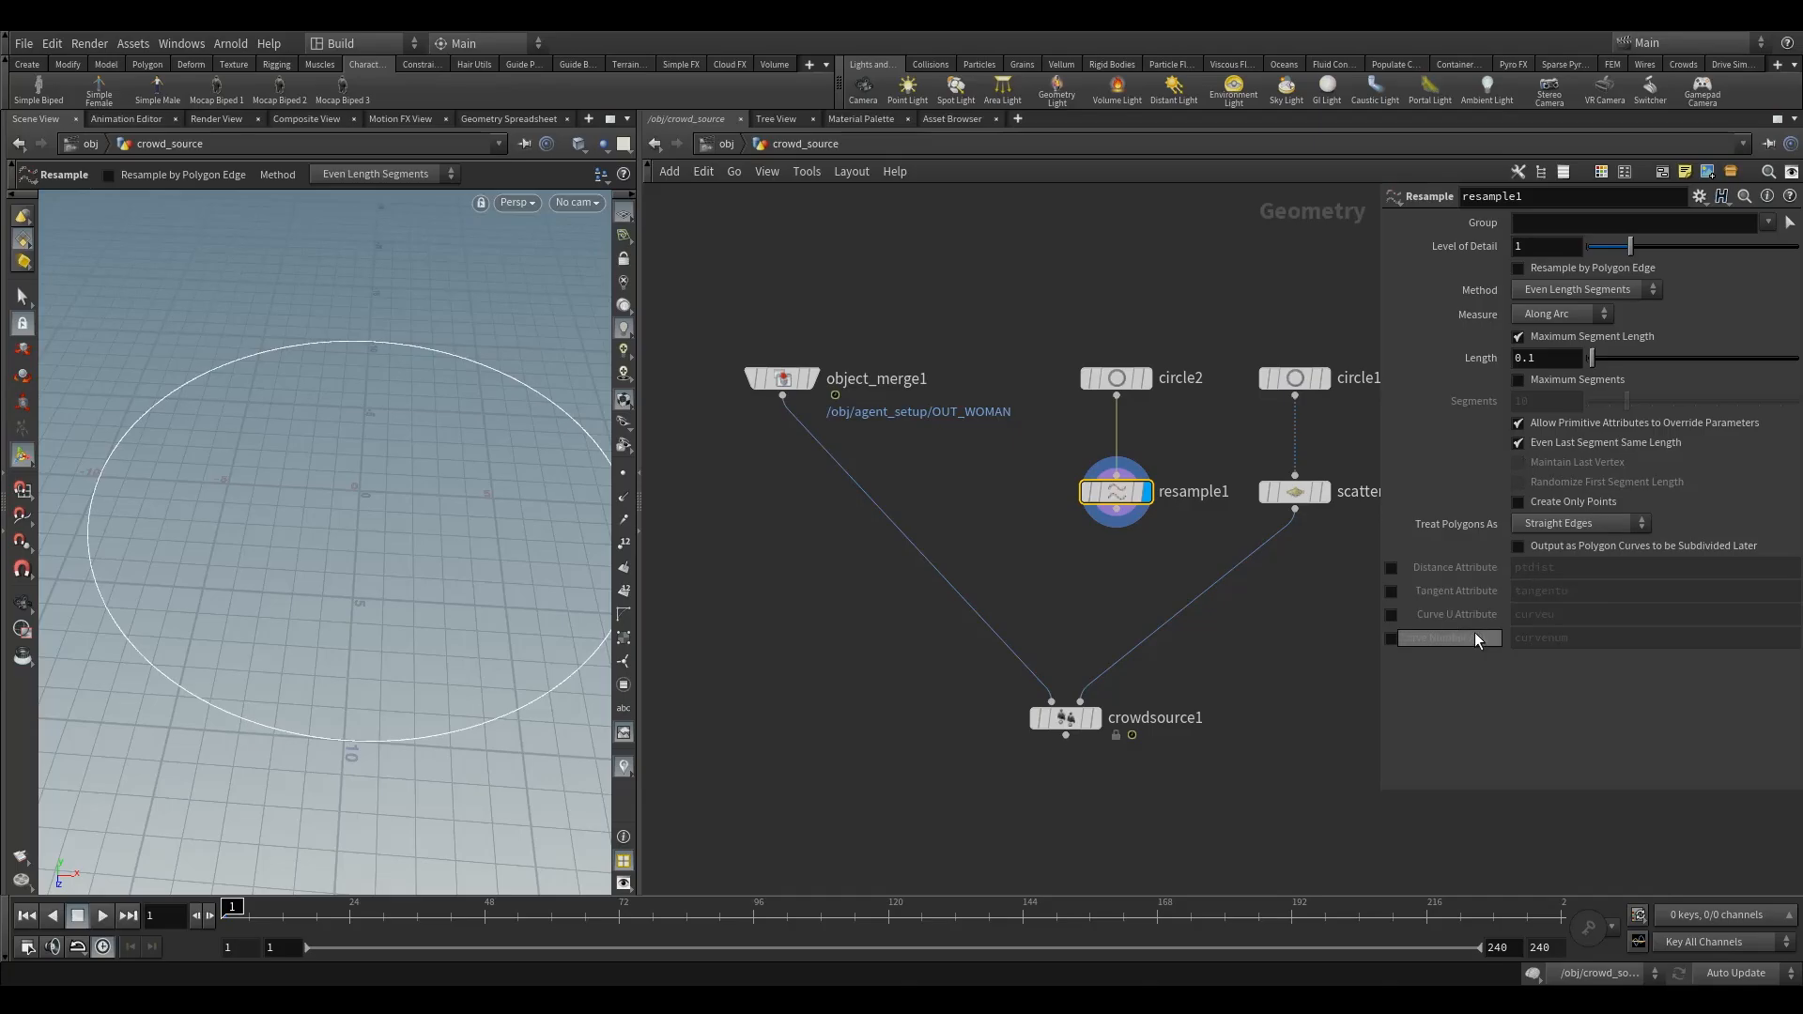
pyautogui.click(1393, 591)
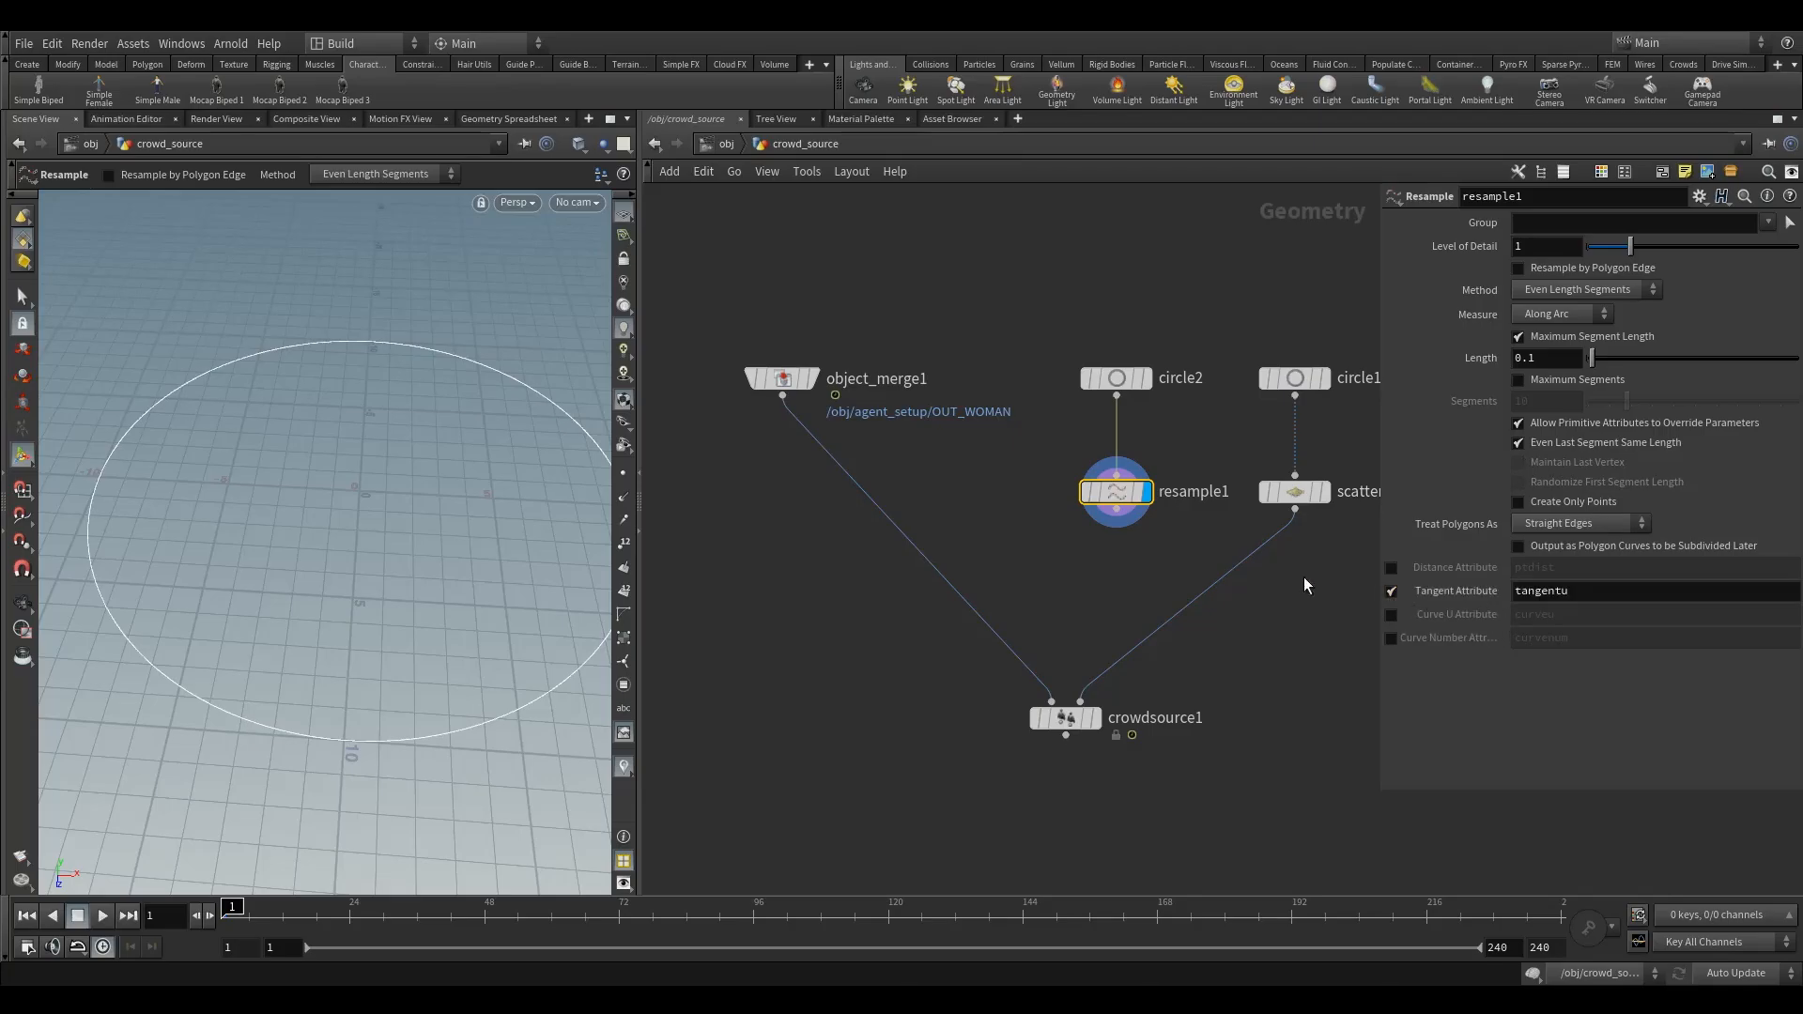
# Step: Move circle1 and its Scatter node together a little farther from circle2 and resample1
pyautogui.moveTo(1156, 523)
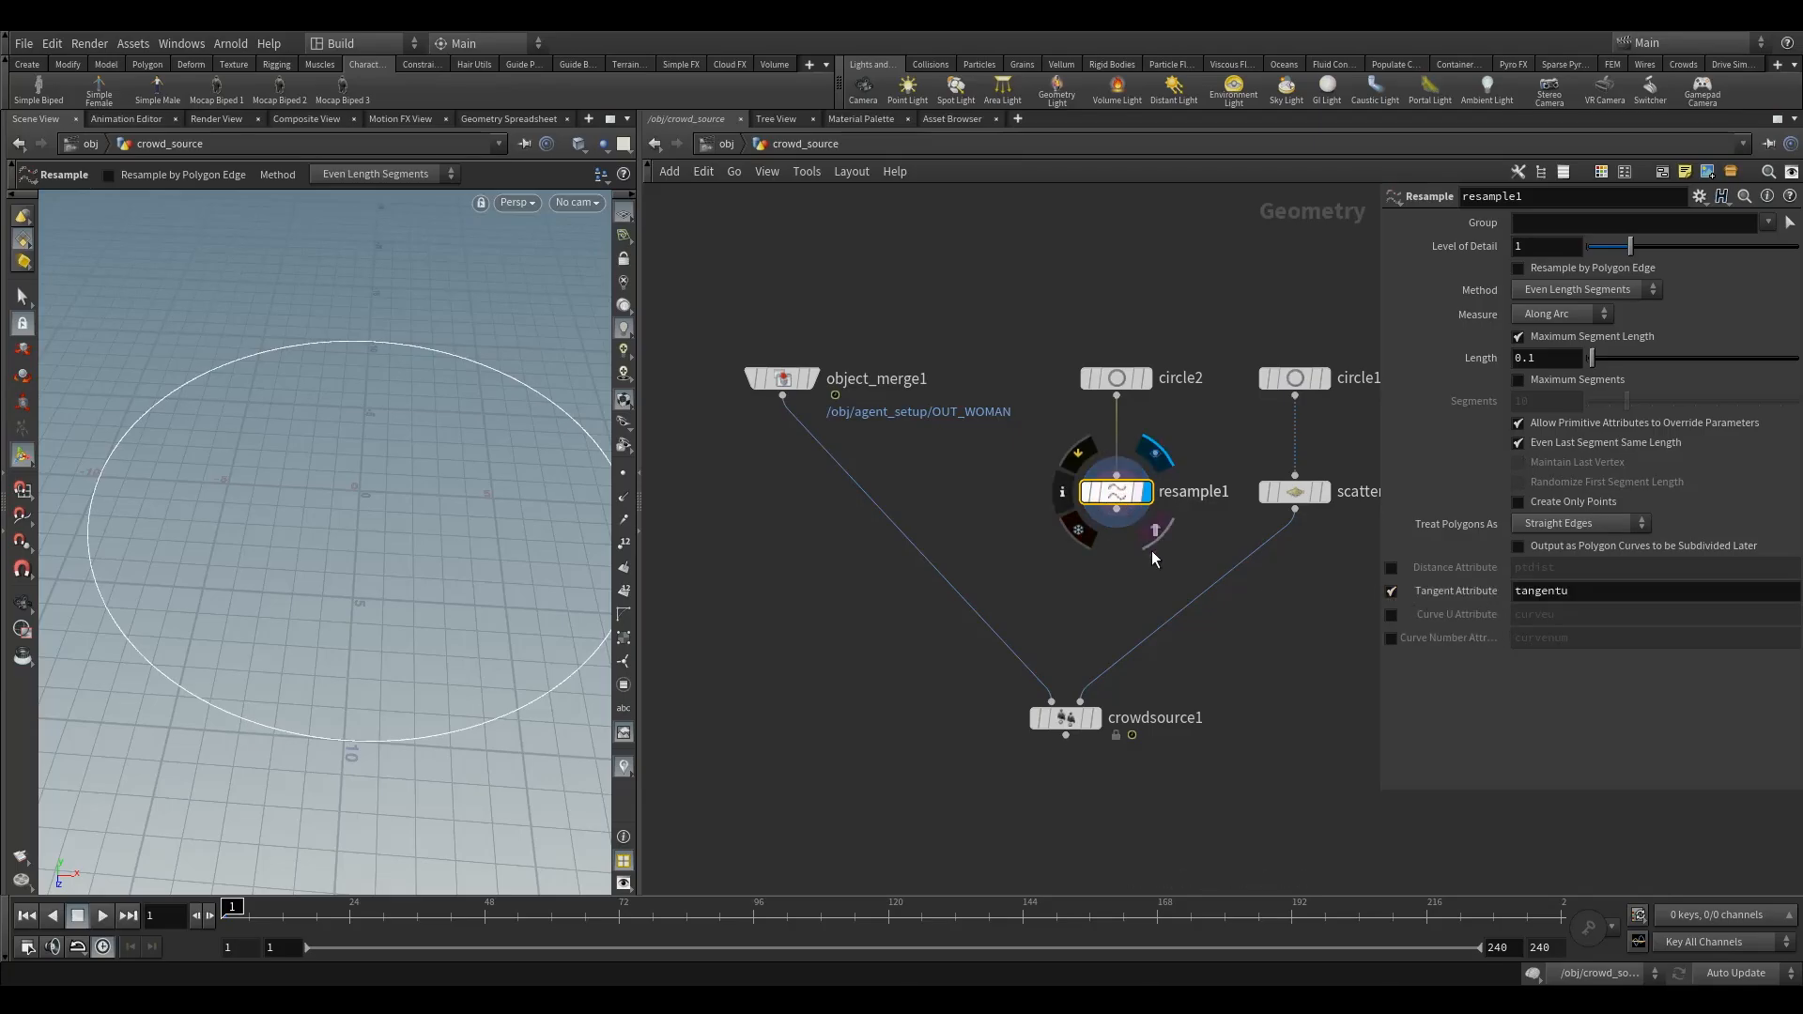
pyautogui.moveTo(1256, 335); pyautogui.dragTo(1195, 323, button='middle')
pyautogui.moveTo(1188, 303); pyautogui.dragTo(1276, 470)
pyautogui.moveTo(1219, 386); pyautogui.dragTo(1273, 387)
# Step: Open resample1's node information, add a visualizer for its tangentu point attribute, and close the information window
pyautogui.click(1056, 478)
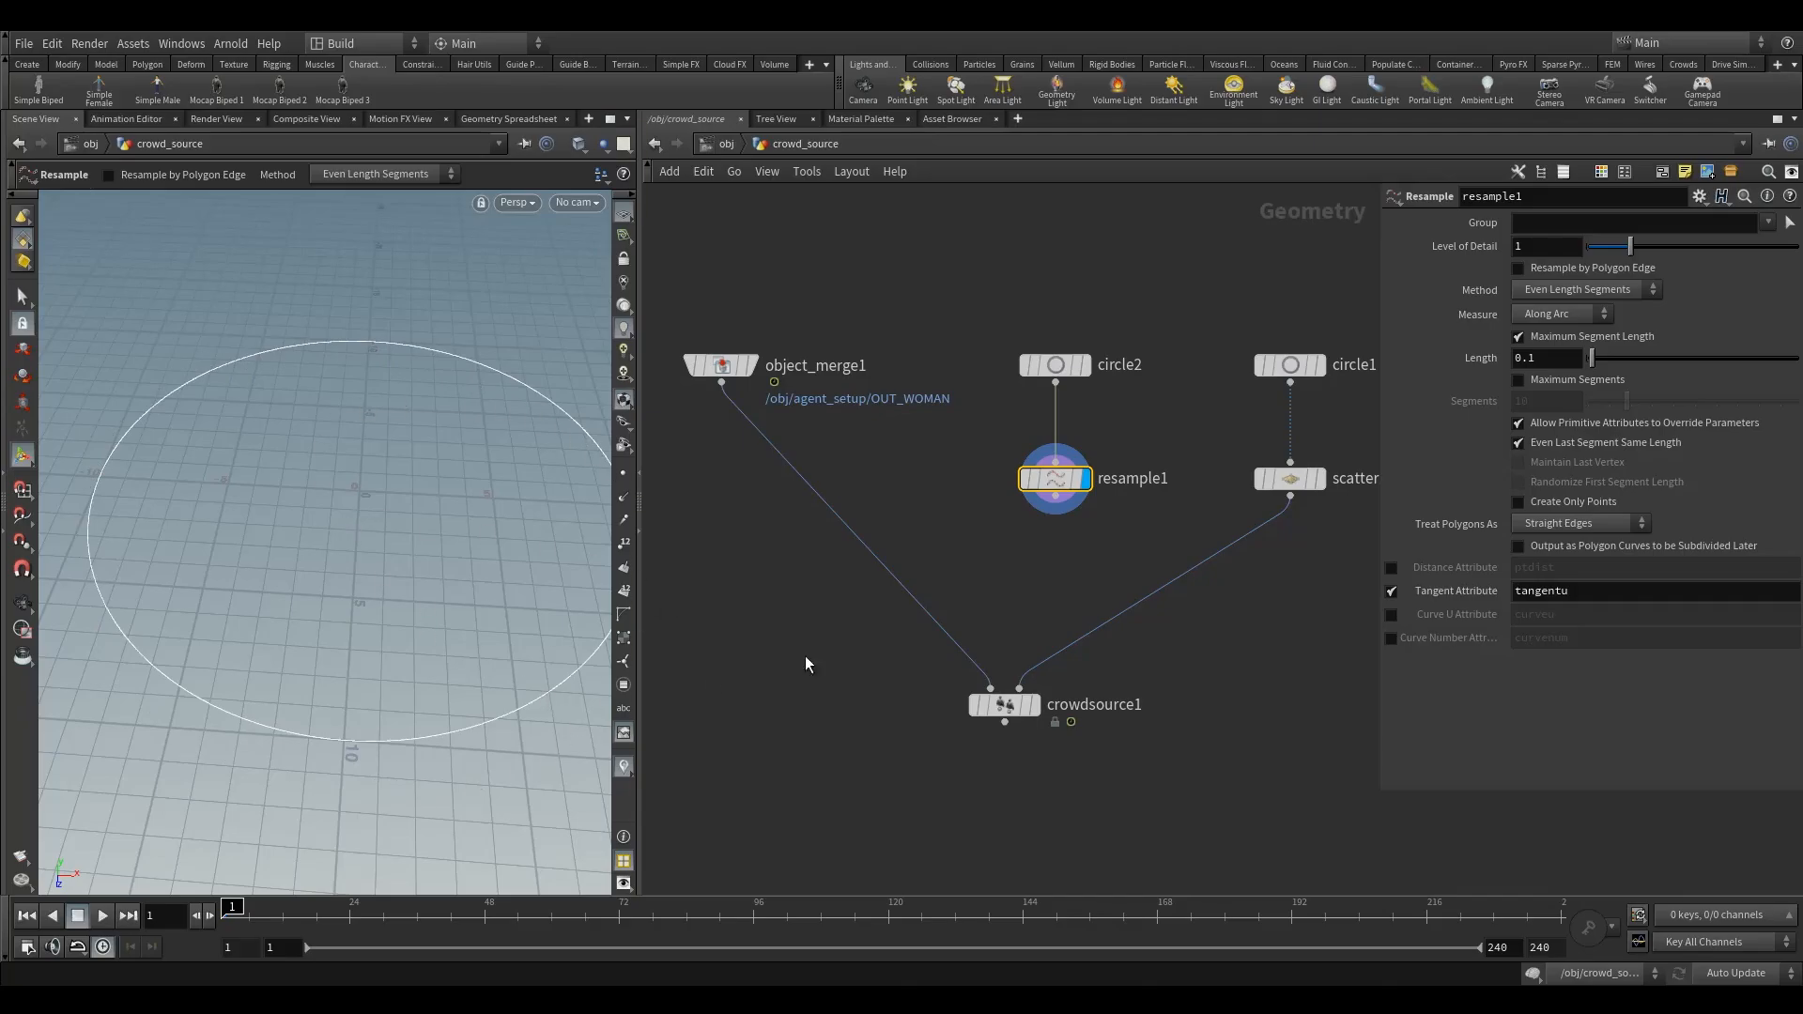
pyautogui.rightClick(1056, 489)
pyautogui.click(1009, 517)
pyautogui.moveTo(1056, 490)
pyautogui.click(1001, 480)
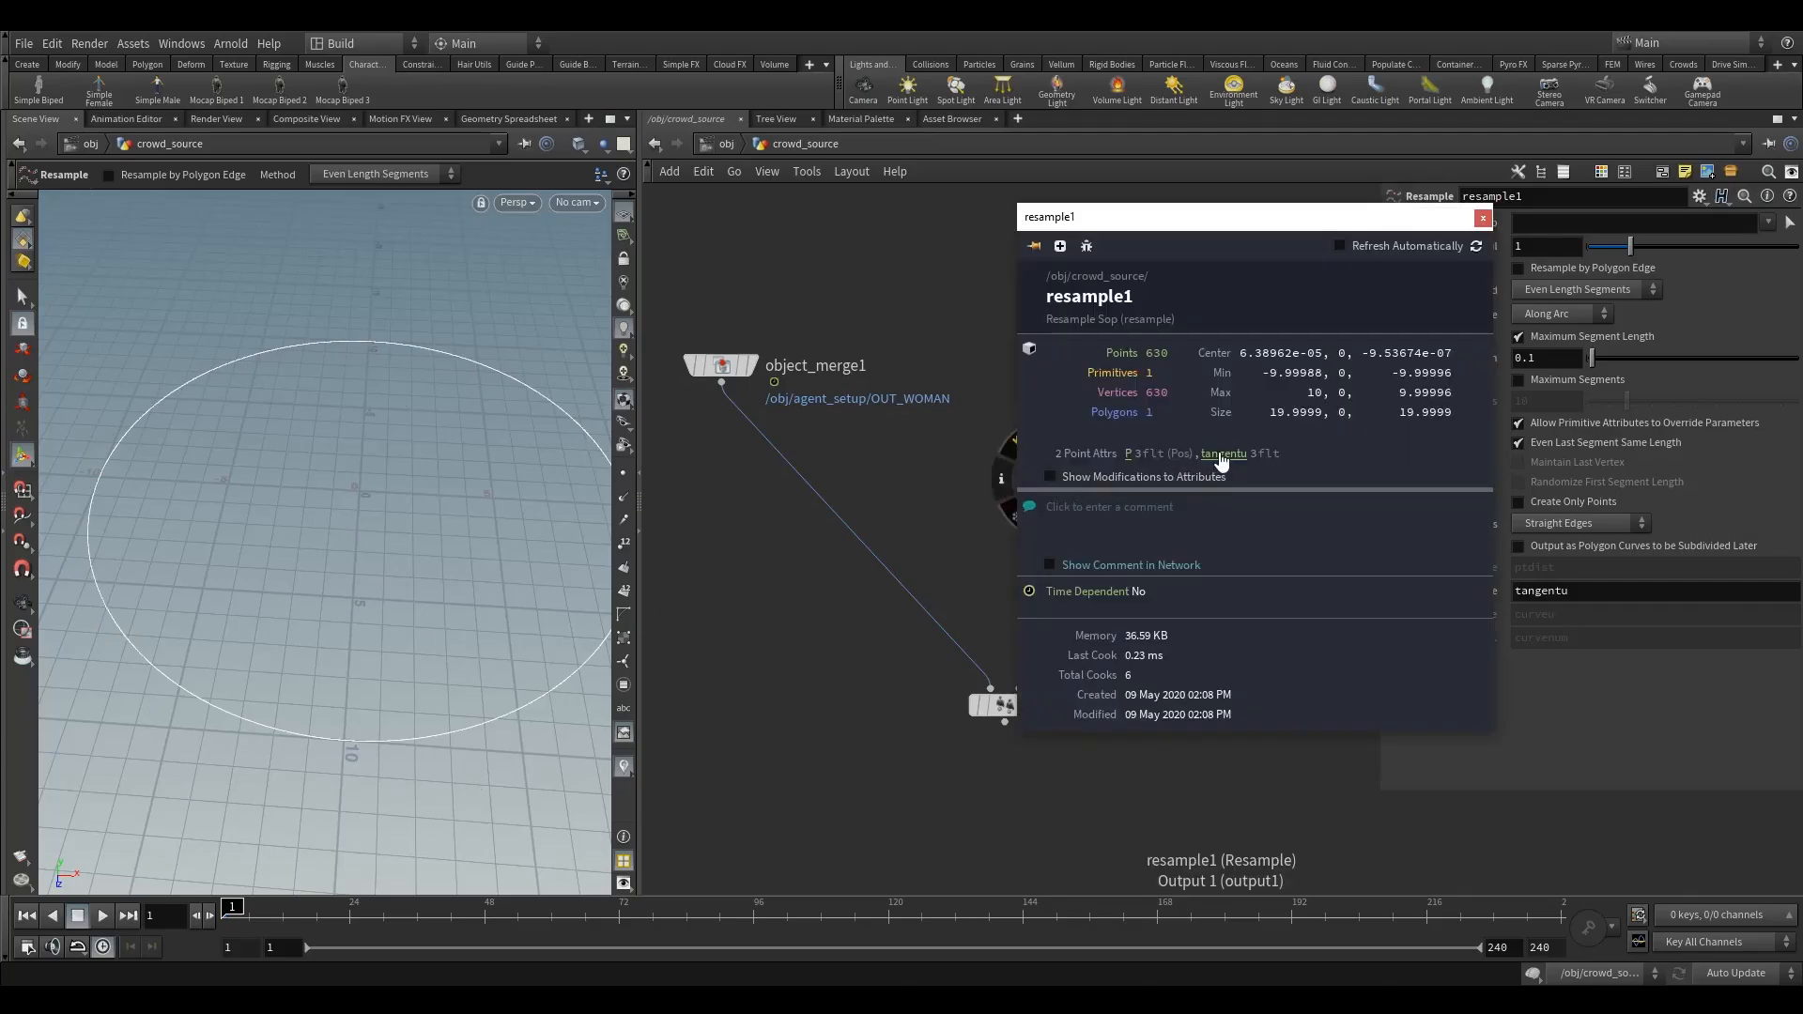
pyautogui.click(1483, 217)
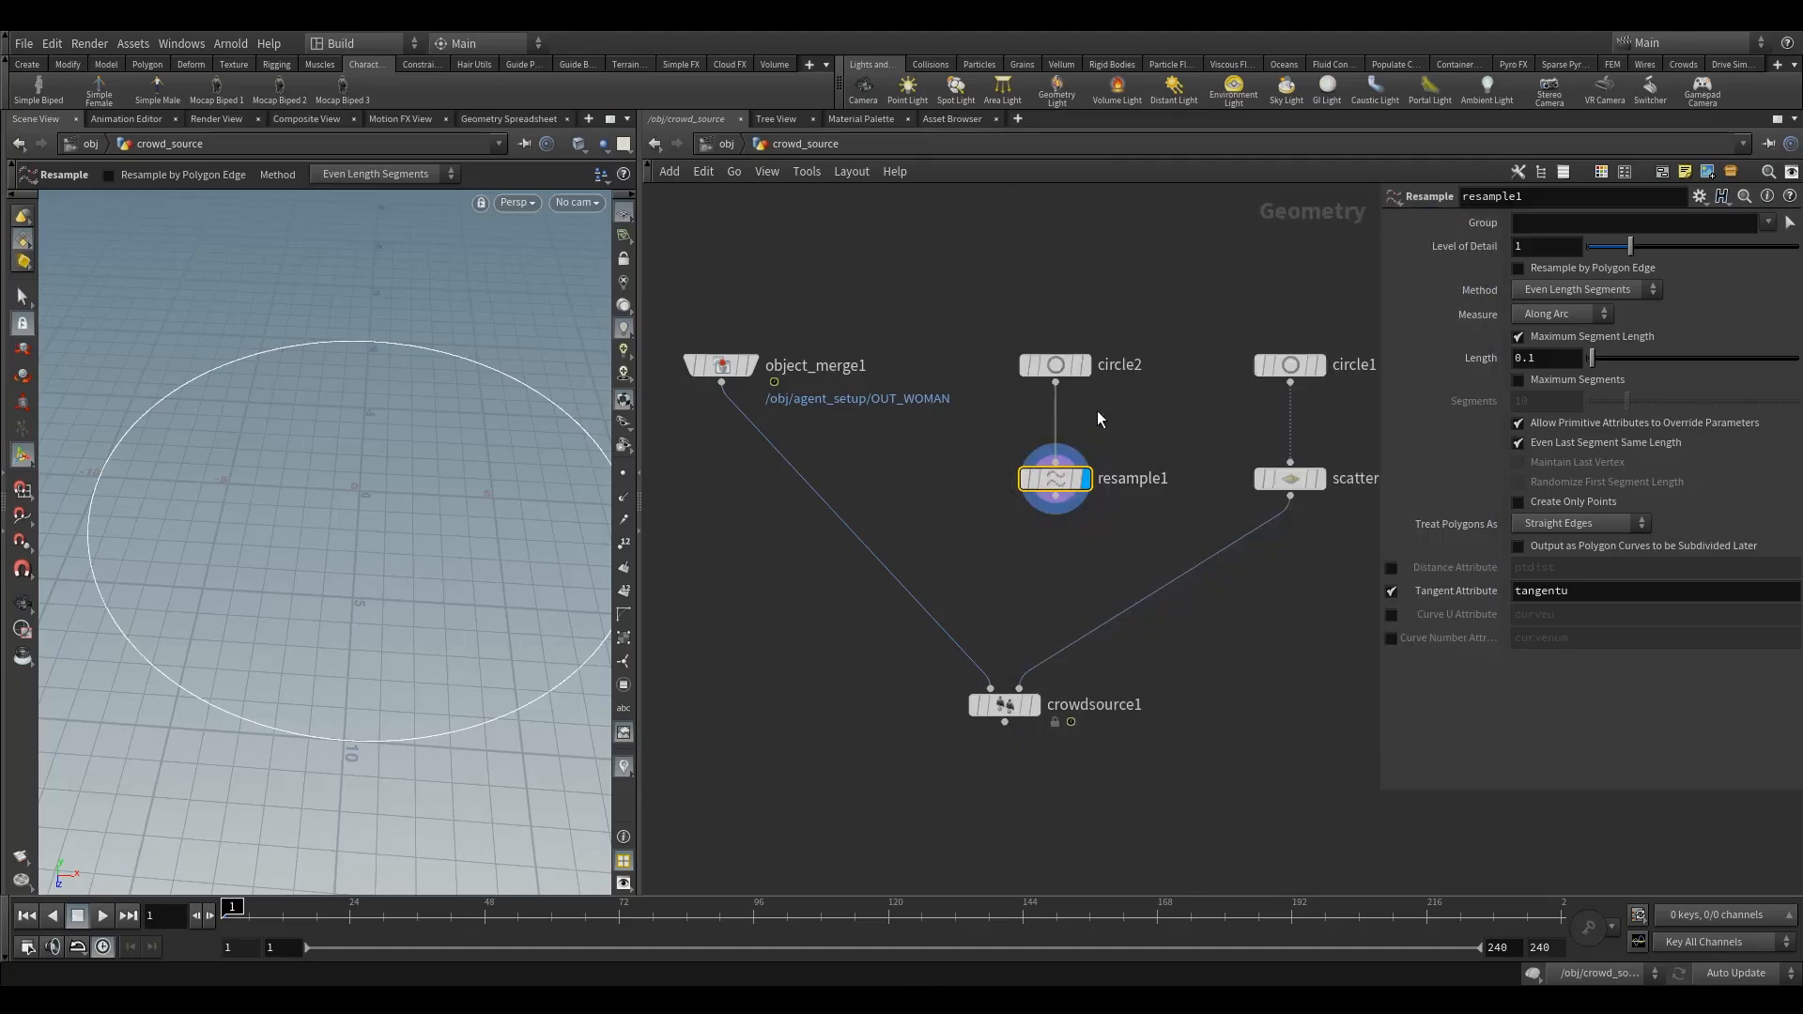
# Step: Open the scene's tangentu visualizer for editing and set its Type to Marker
pyautogui.click(624, 768)
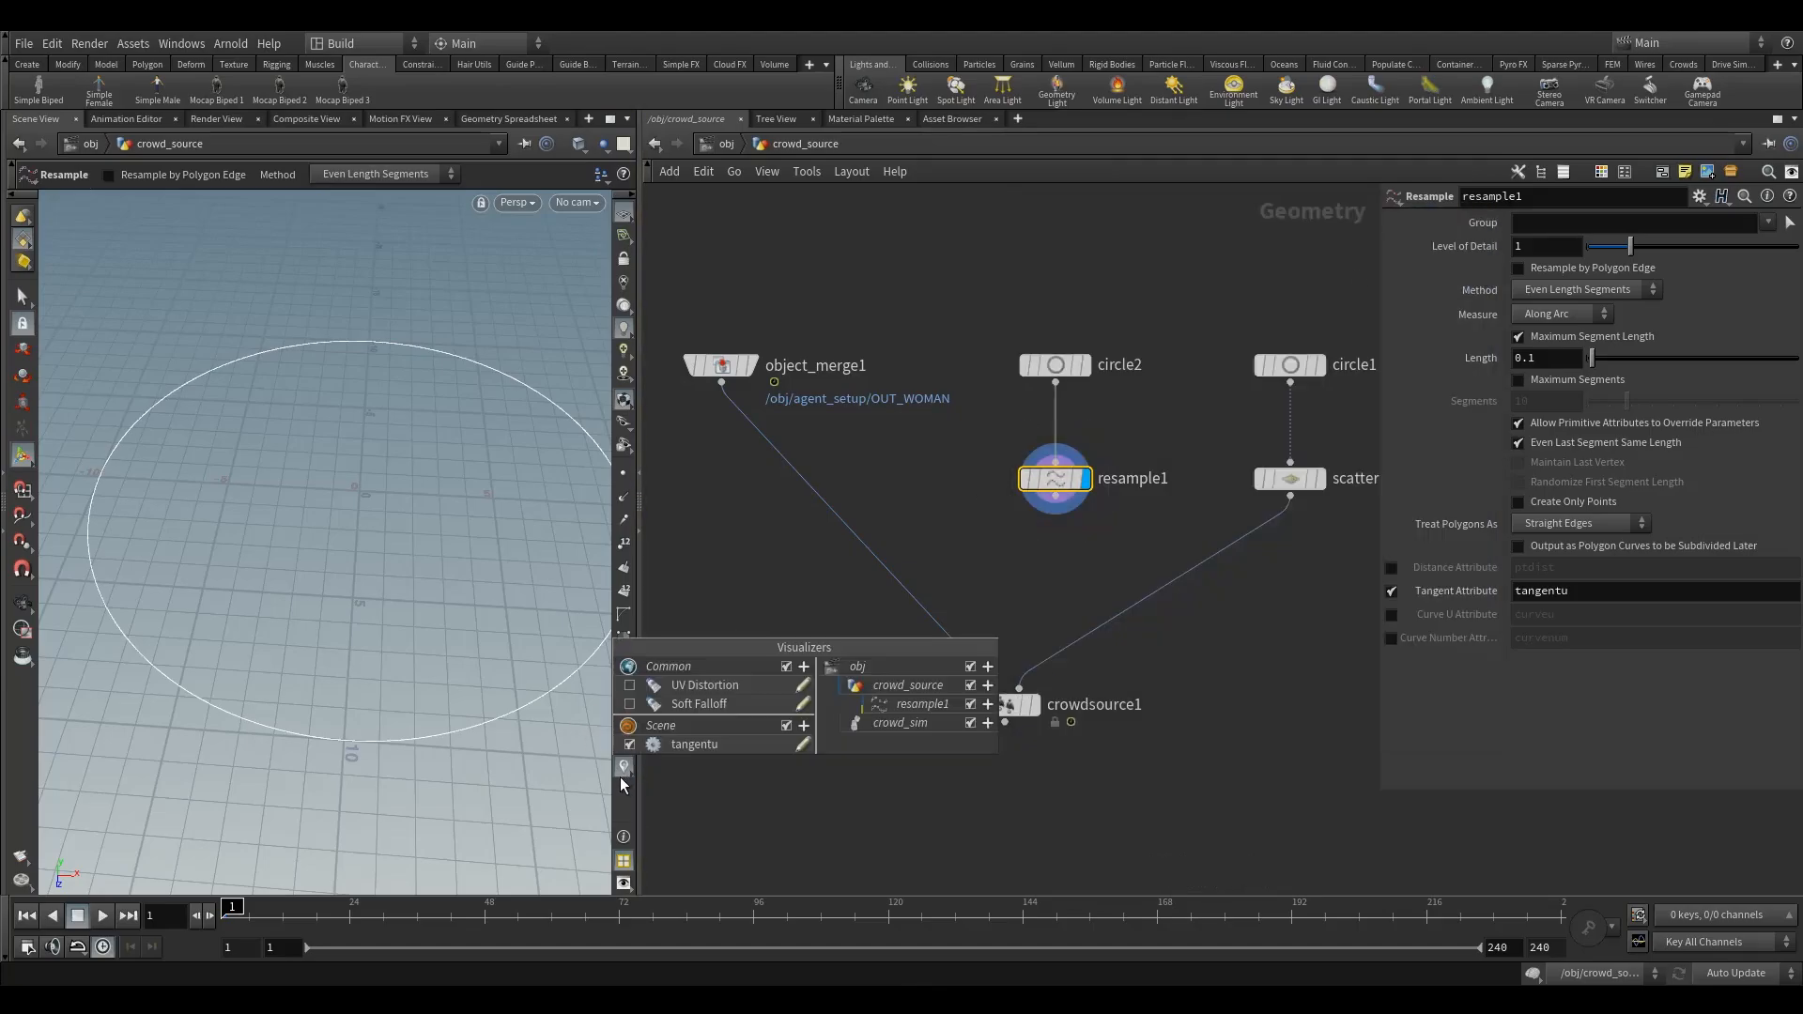
pyautogui.click(805, 744)
pyautogui.click(742, 579)
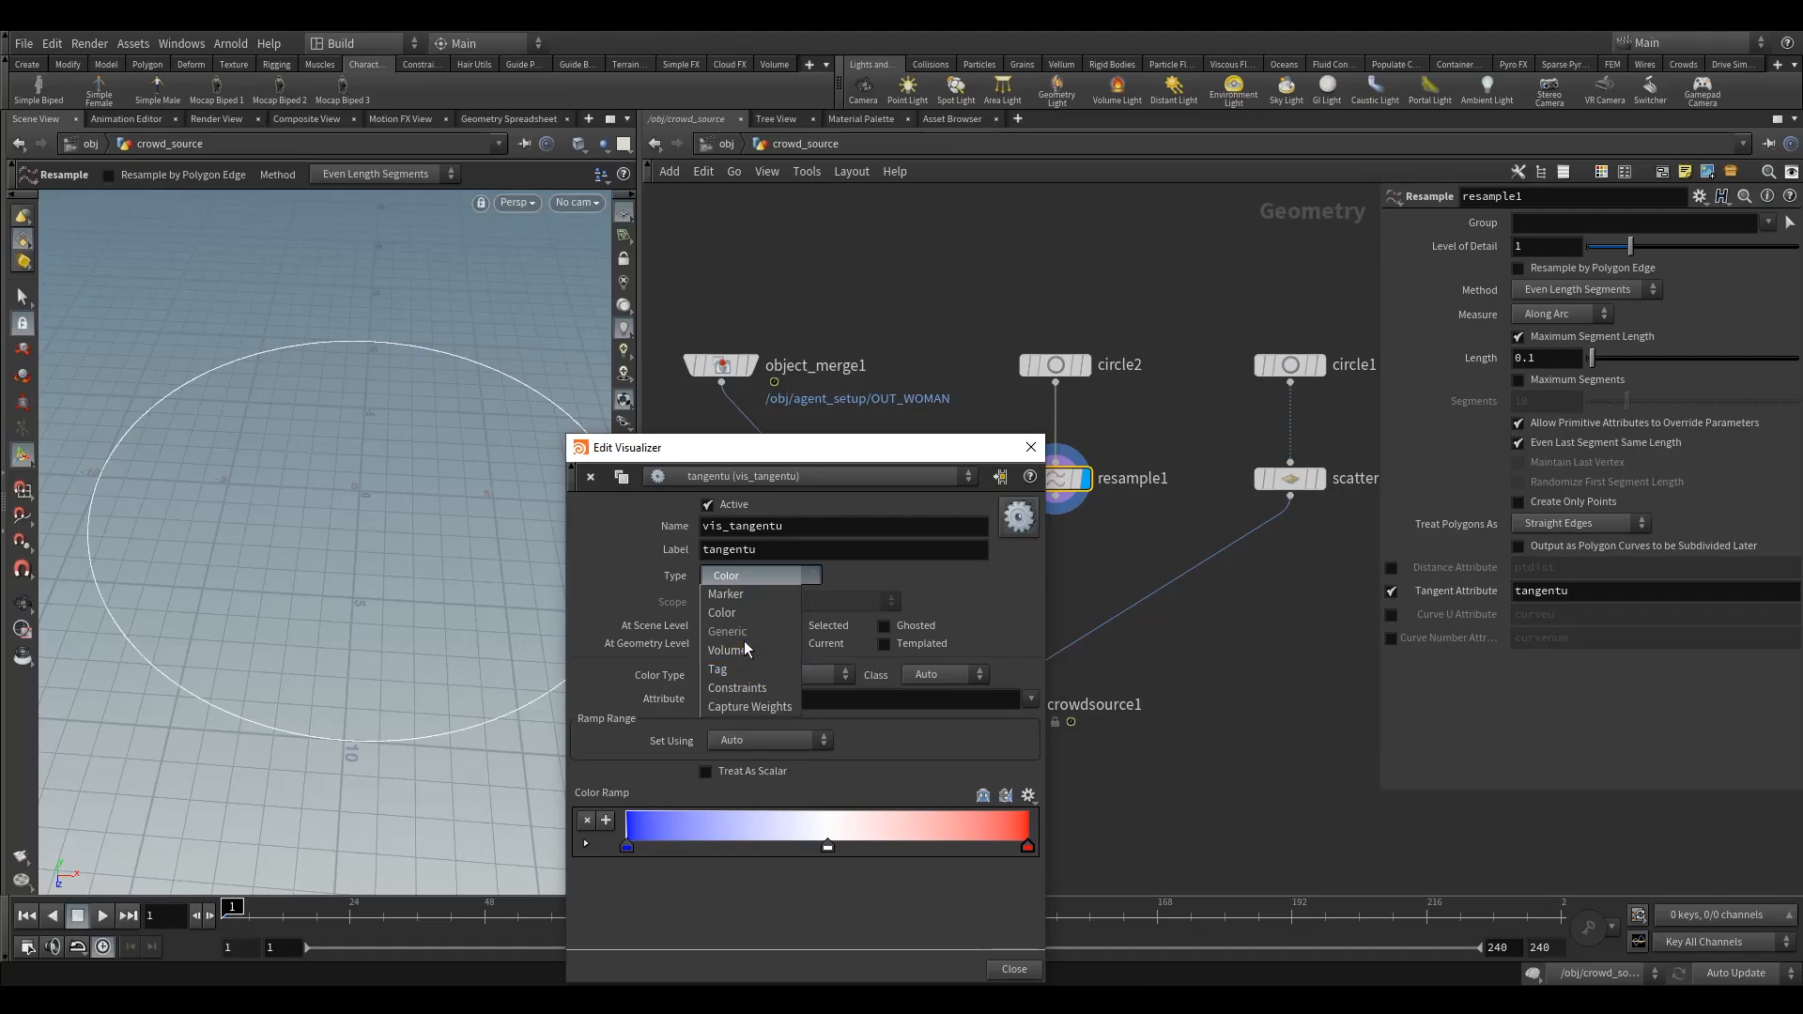
pyautogui.click(747, 599)
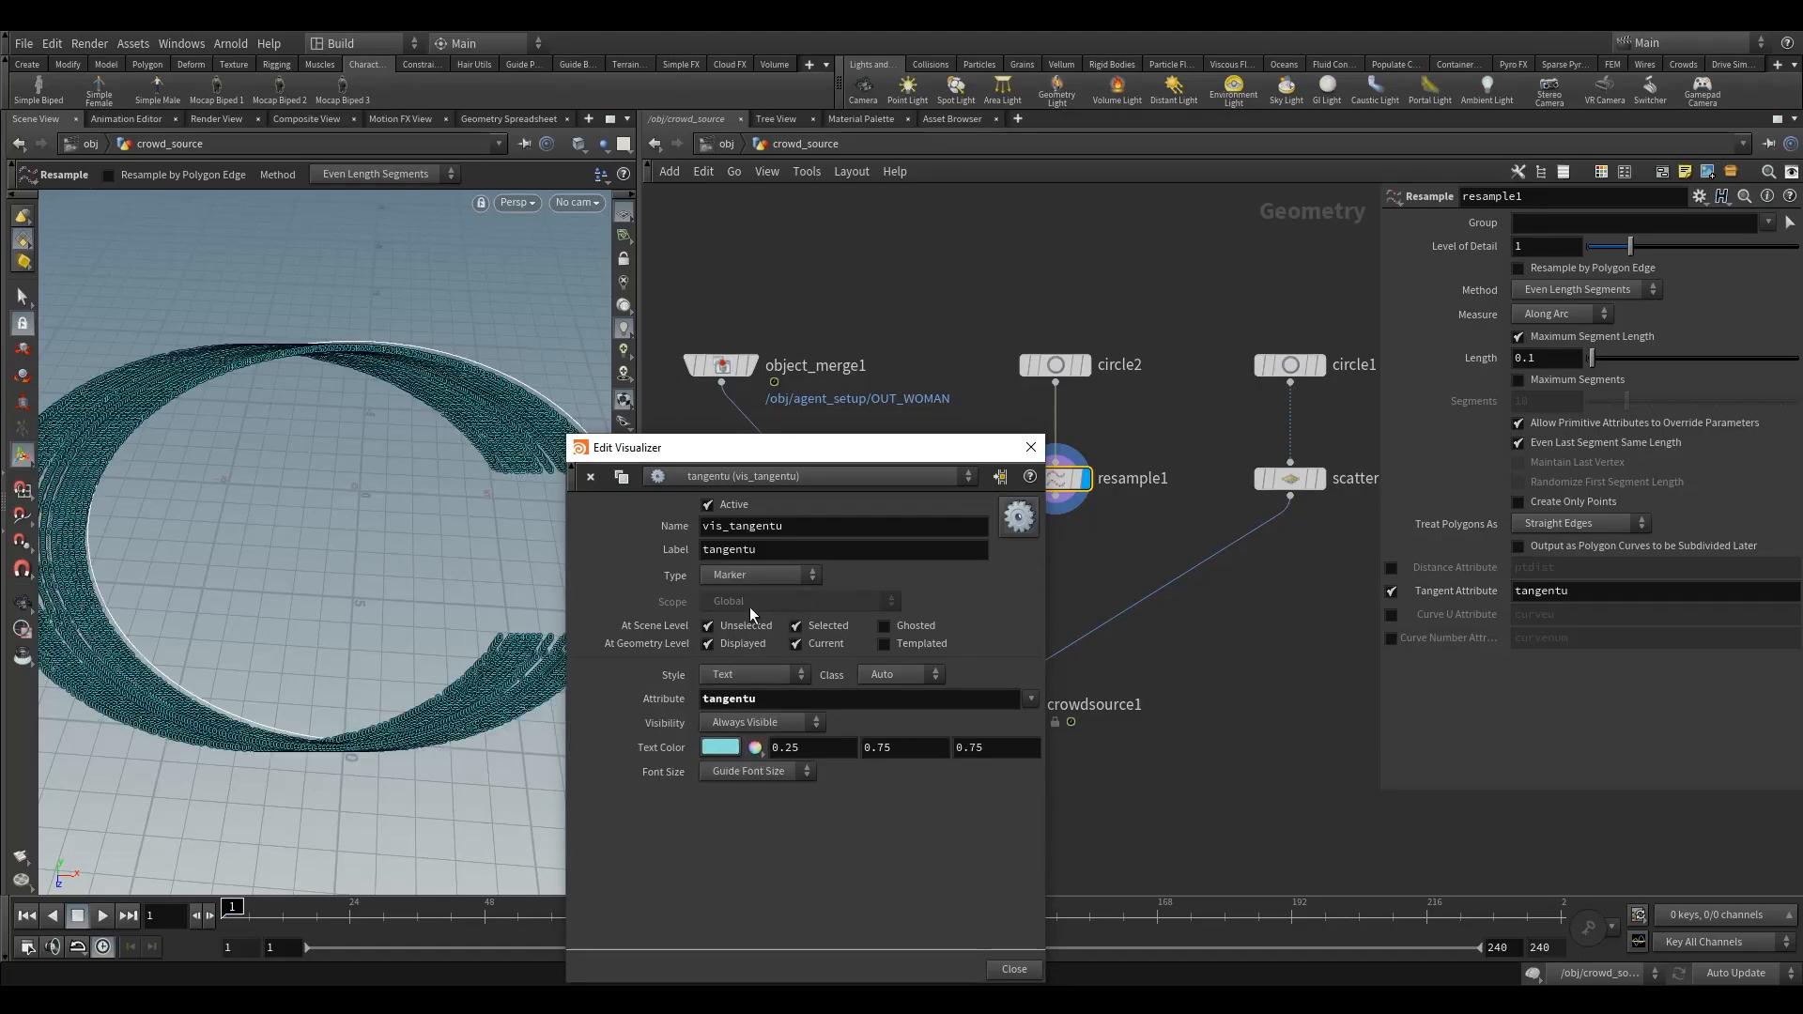
# Step: Raise the tangentu visualizer's Length Scale to 18 and set its Style to Vector Trail
pyautogui.click(742, 673)
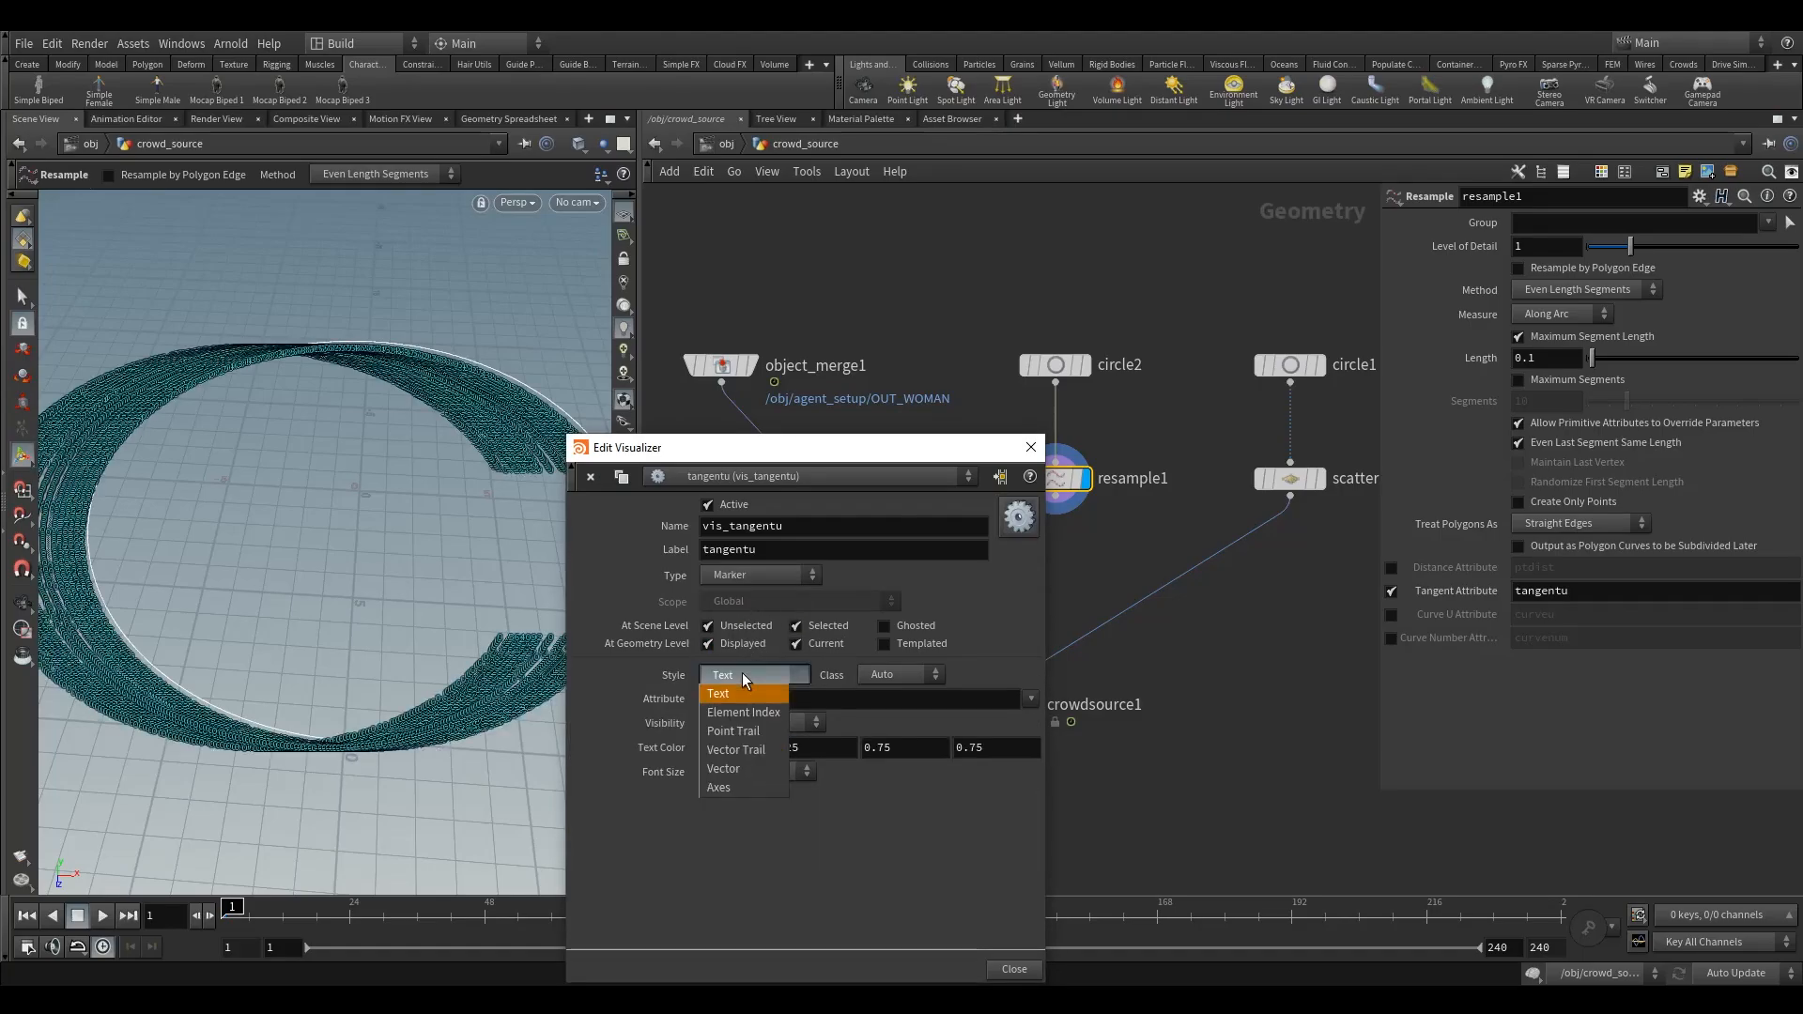
pyautogui.click(742, 769)
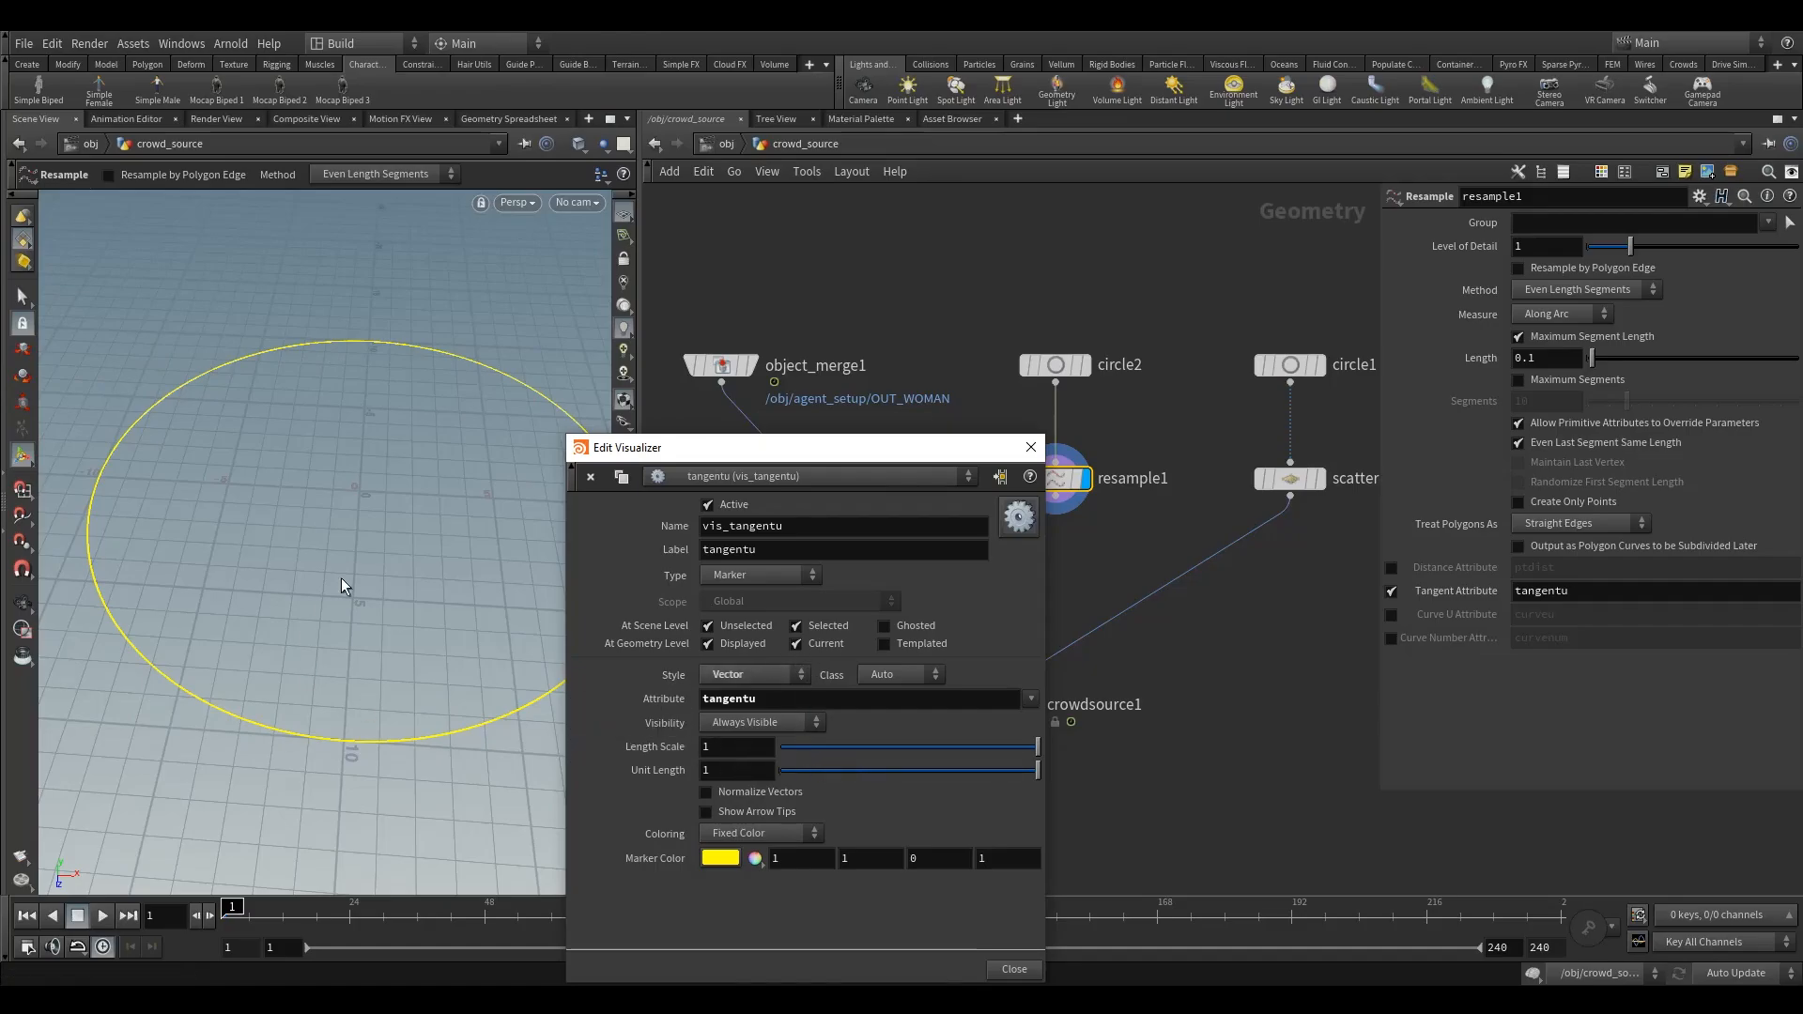
pyautogui.moveTo(732, 746); pyautogui.dragTo(884, 718, button='middle')
pyautogui.click(733, 676)
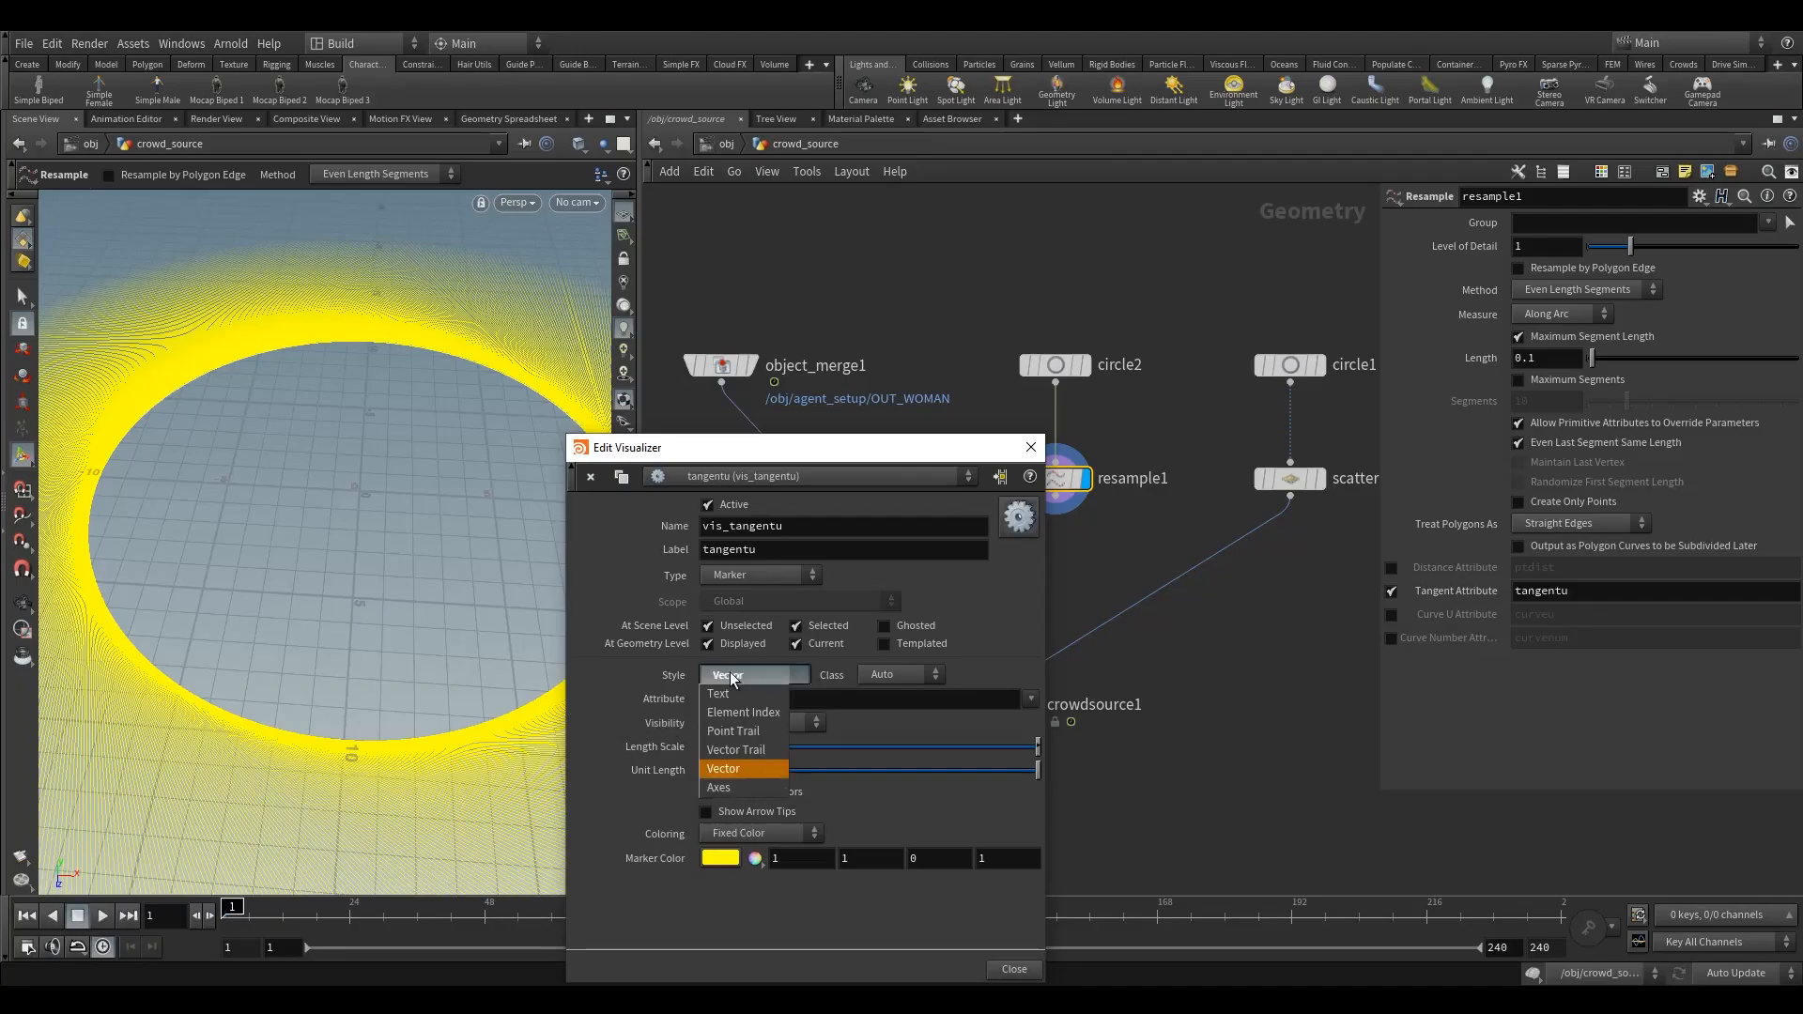
pyautogui.click(748, 750)
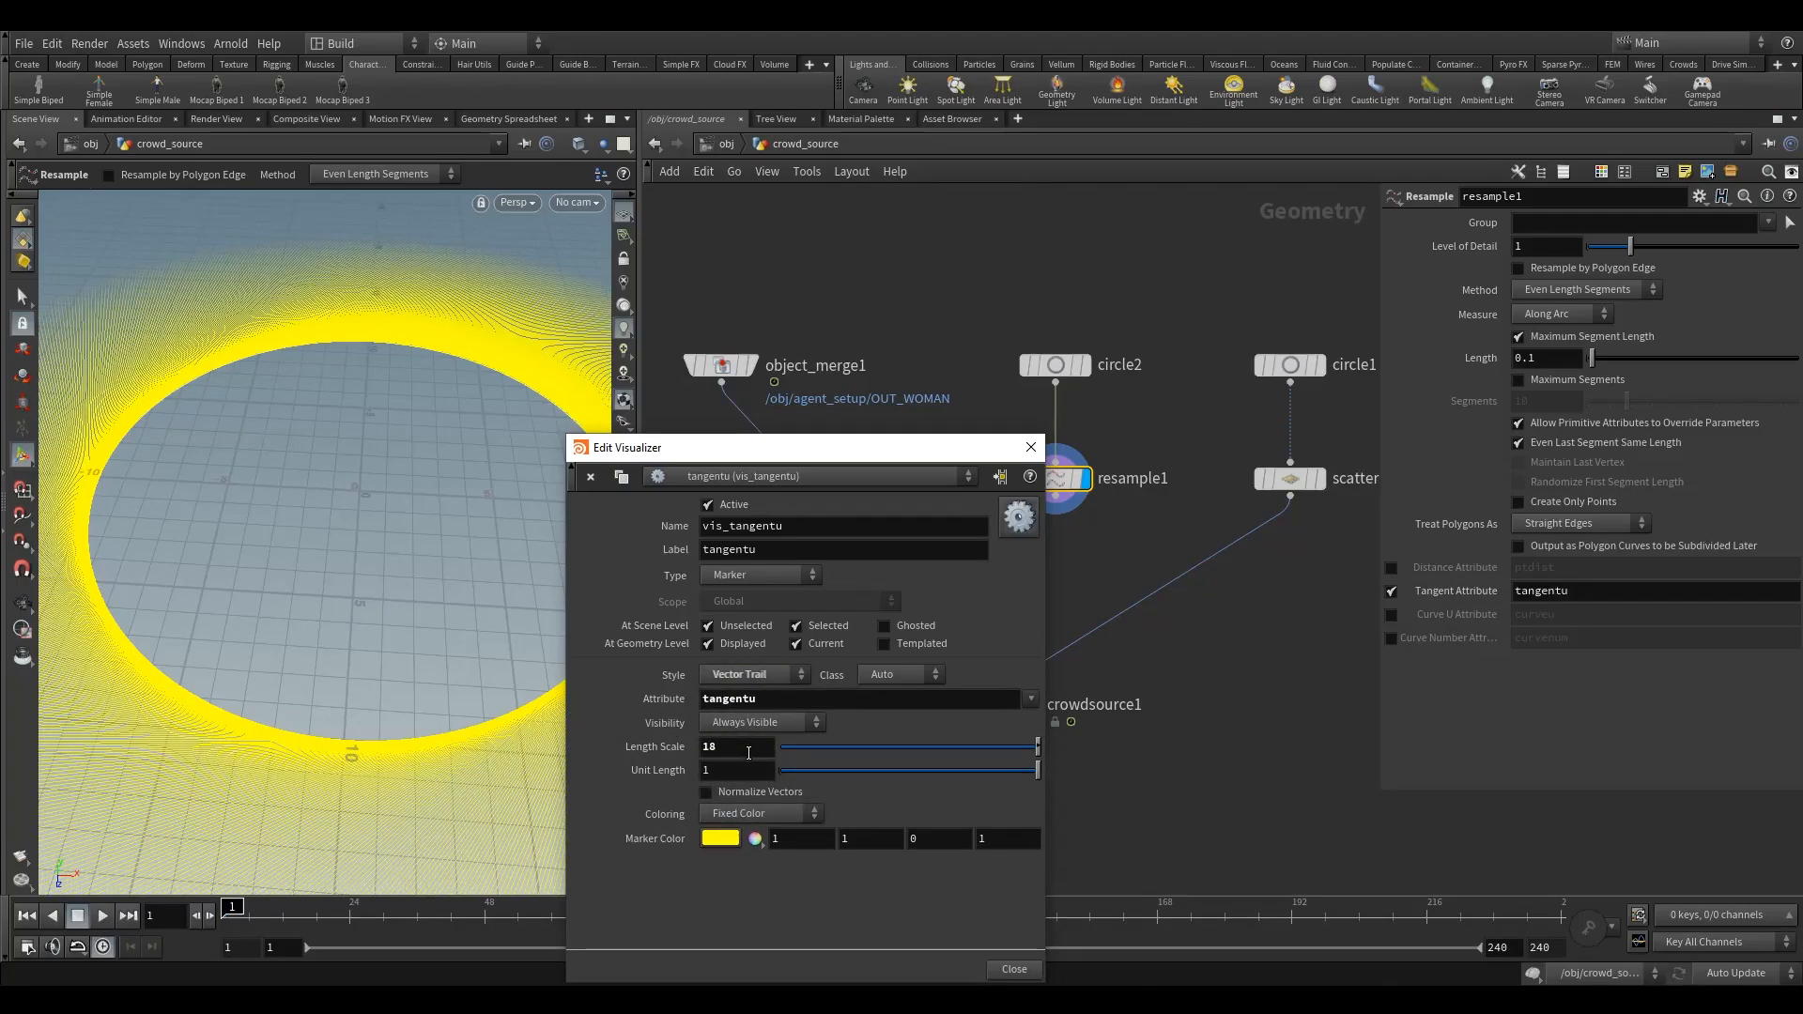
pyautogui.click(738, 675)
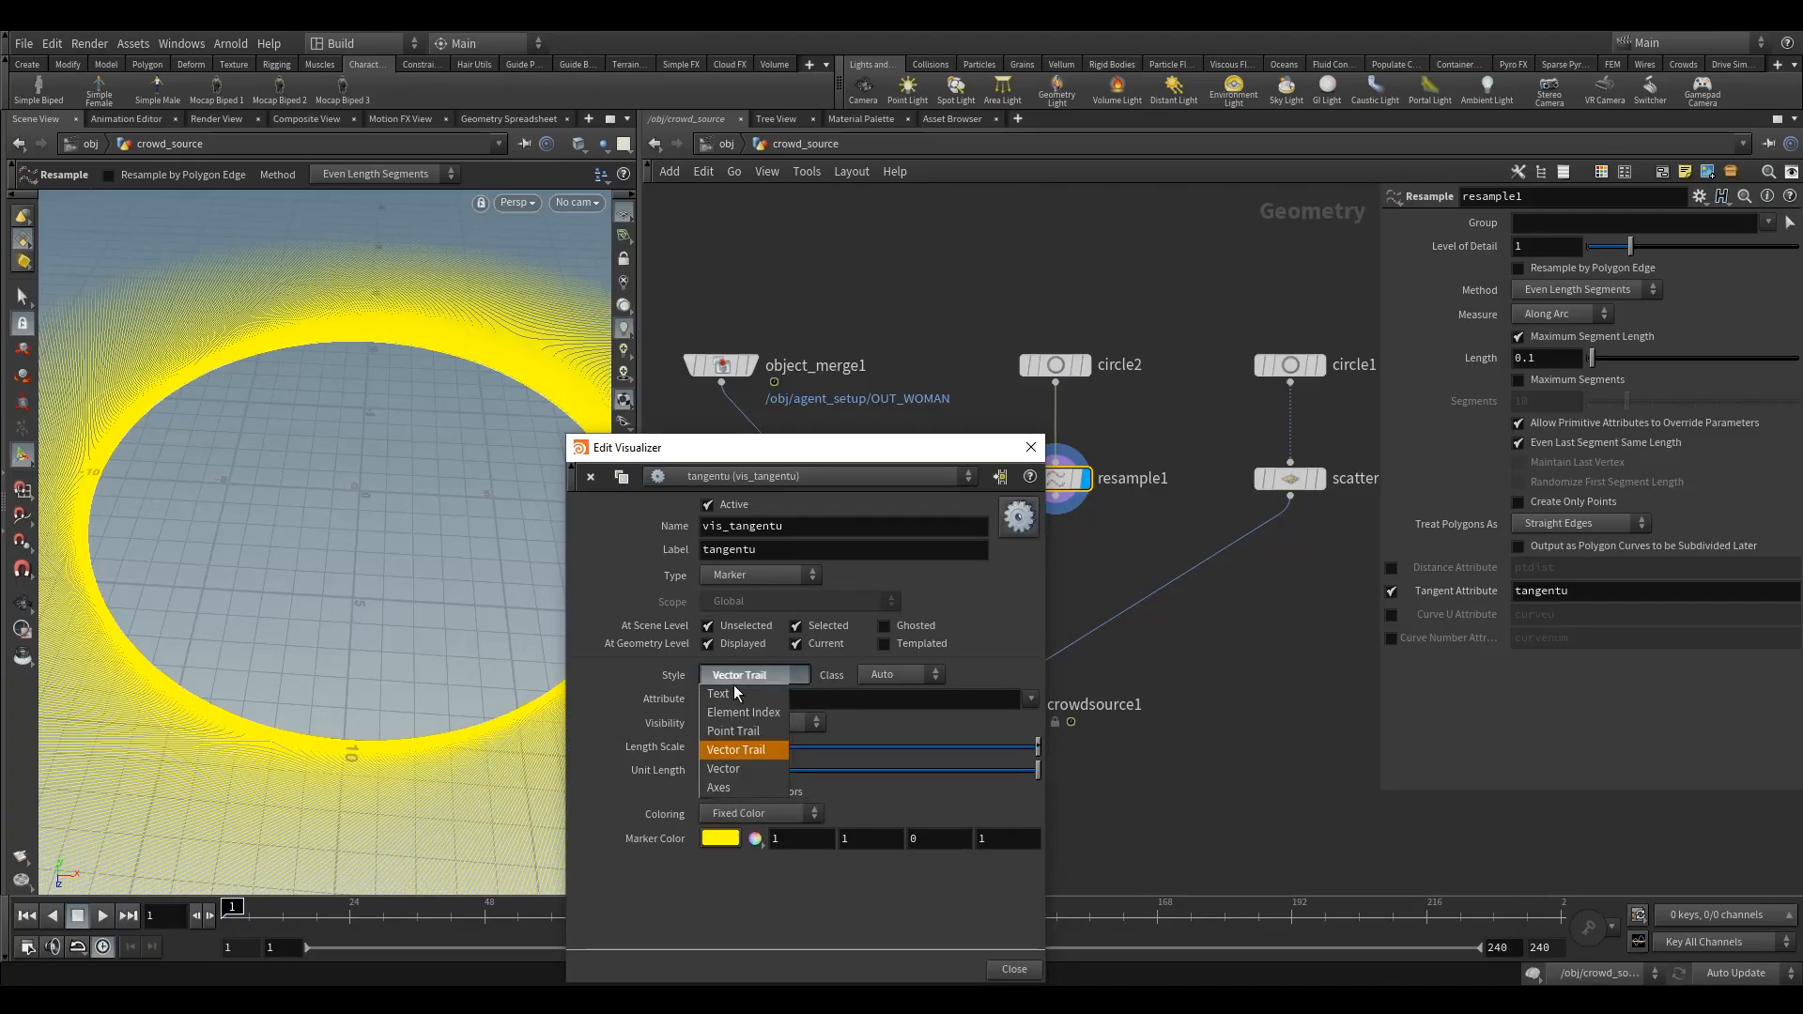
pyautogui.click(884, 583)
# Step: Set the tangentu visualizer's Length Scale to 1.9 and close its settings
pyautogui.moveTo(884, 451); pyautogui.dragTo(1136, 318)
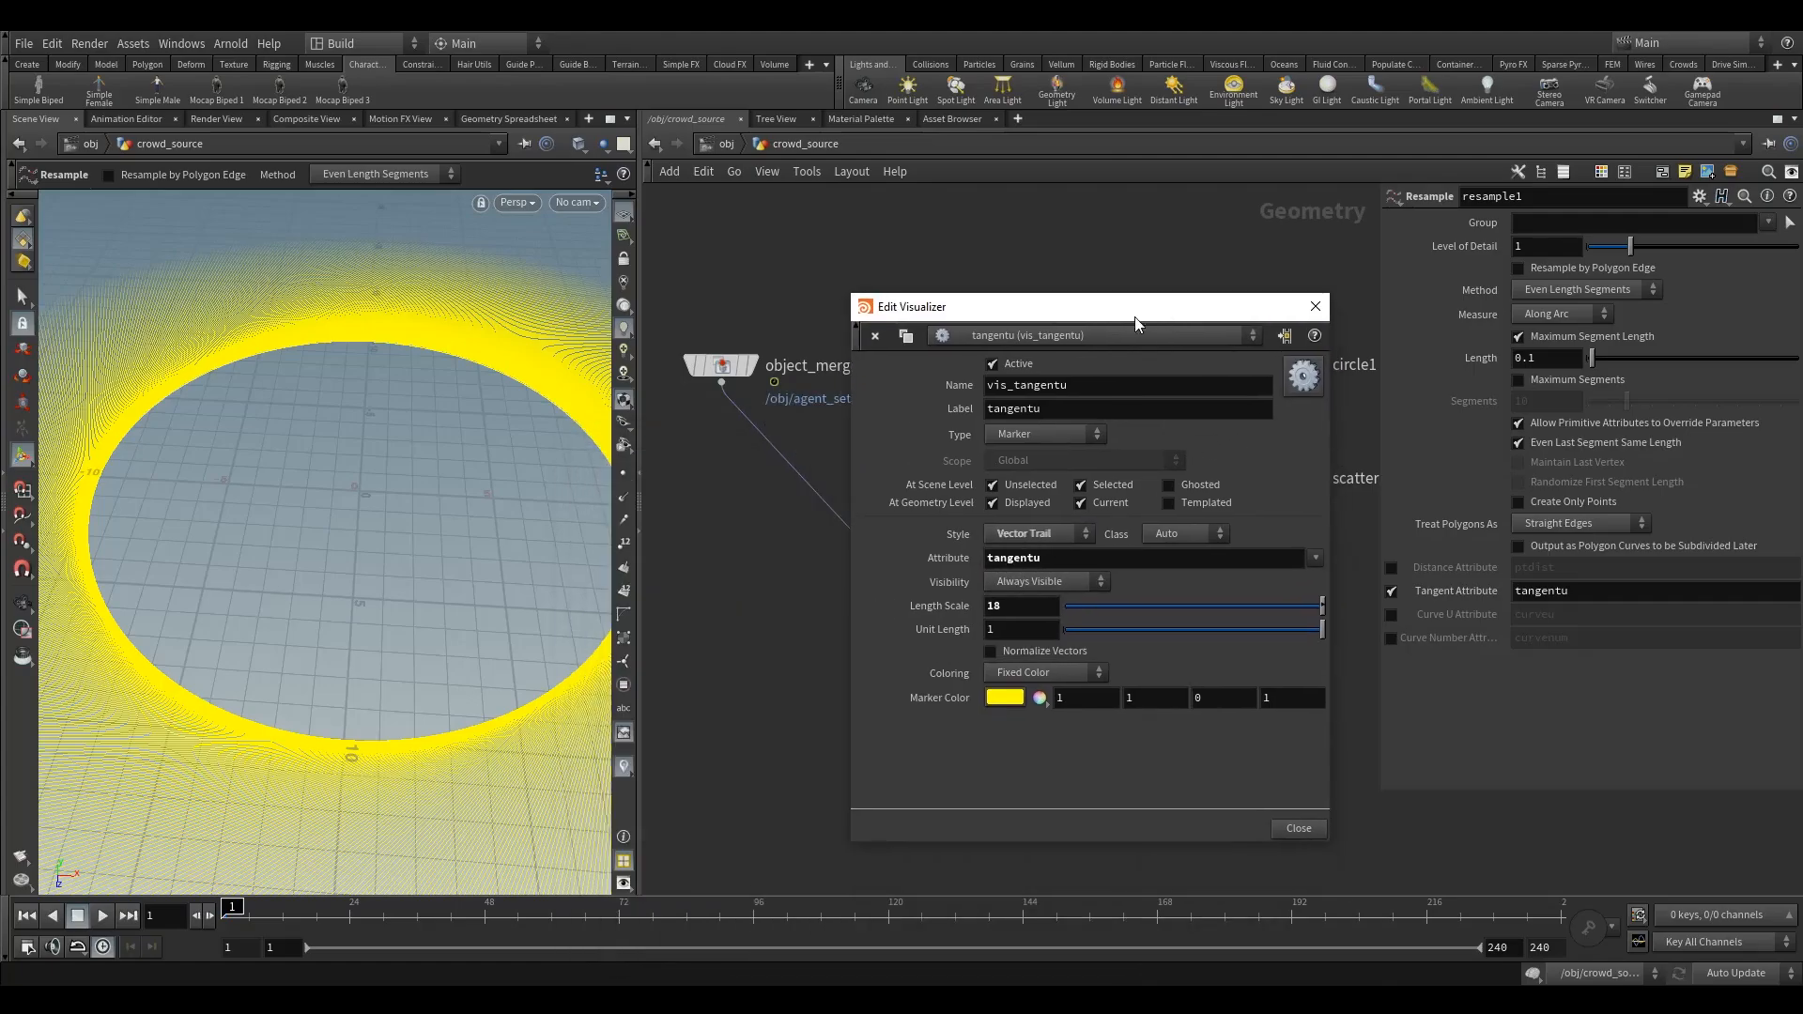
pyautogui.keyDown('alt'); pyautogui.moveTo(293, 589); pyautogui.dragTo(242, 664, button='right'); pyautogui.keyUp('alt')
pyautogui.keyDown('alt'); pyautogui.moveTo(242, 664); pyautogui.dragTo(391, 680); pyautogui.keyUp('alt')
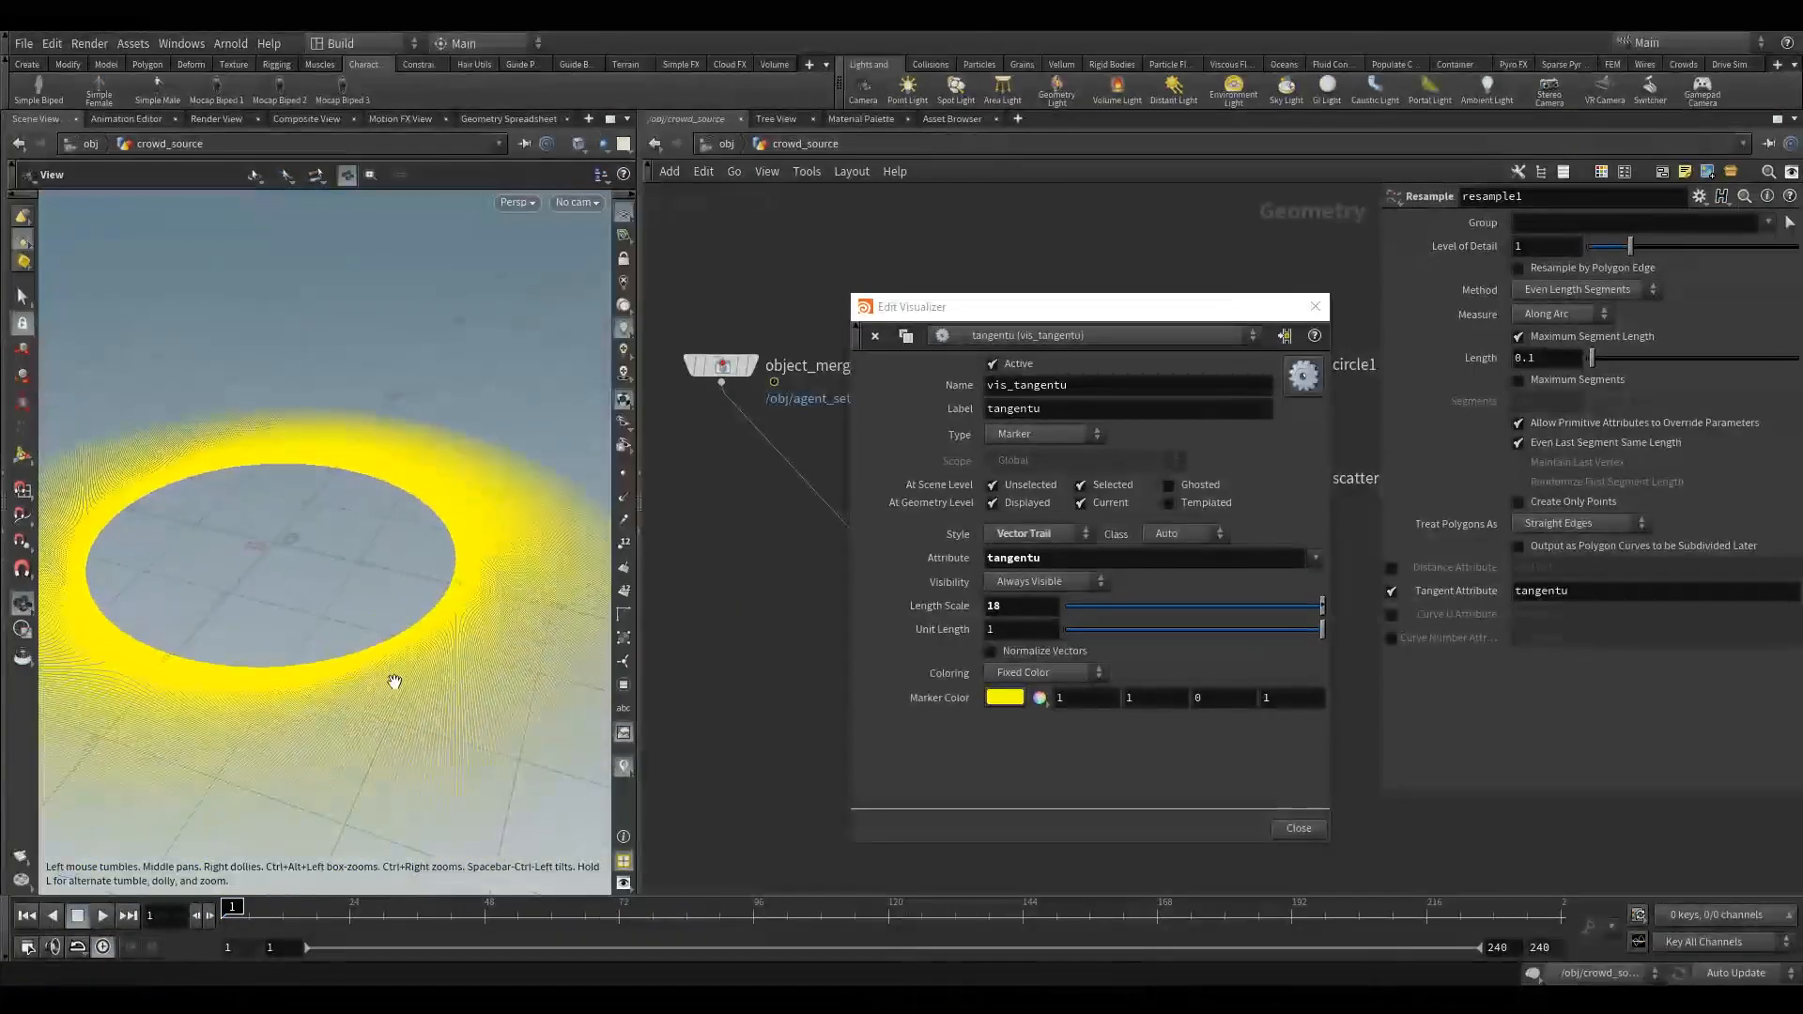
pyautogui.keyDown('alt'); pyautogui.moveTo(391, 680); pyautogui.dragTo(708, 631, button='right'); pyautogui.keyUp('alt')
pyautogui.keyDown('alt'); pyautogui.moveTo(413, 648); pyautogui.dragTo(504, 668); pyautogui.keyUp('alt')
pyautogui.keyDown('alt'); pyautogui.moveTo(503, 667); pyautogui.dragTo(539, 308, button='right'); pyautogui.keyUp('alt')
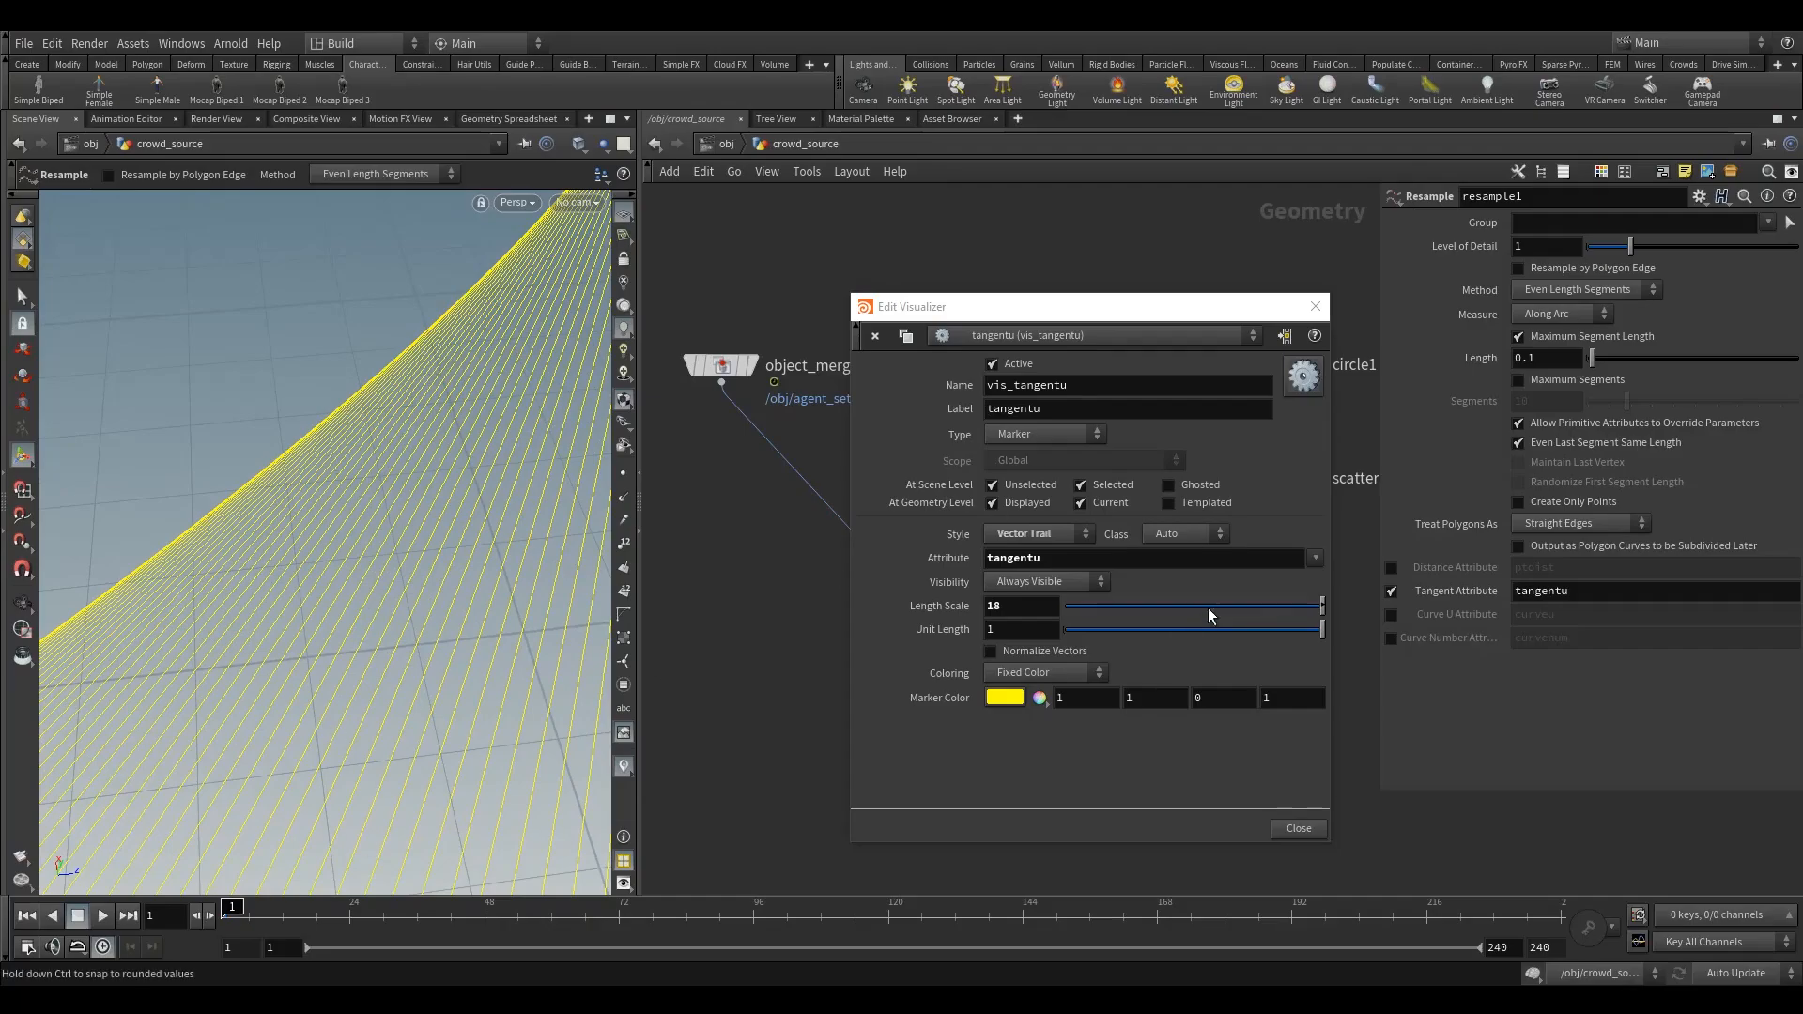
pyautogui.moveTo(1314, 601)
pyautogui.mouseDown()
pyautogui.moveTo(1289, 606)
pyautogui.moveTo(1328, 605)
pyautogui.mouseUp()
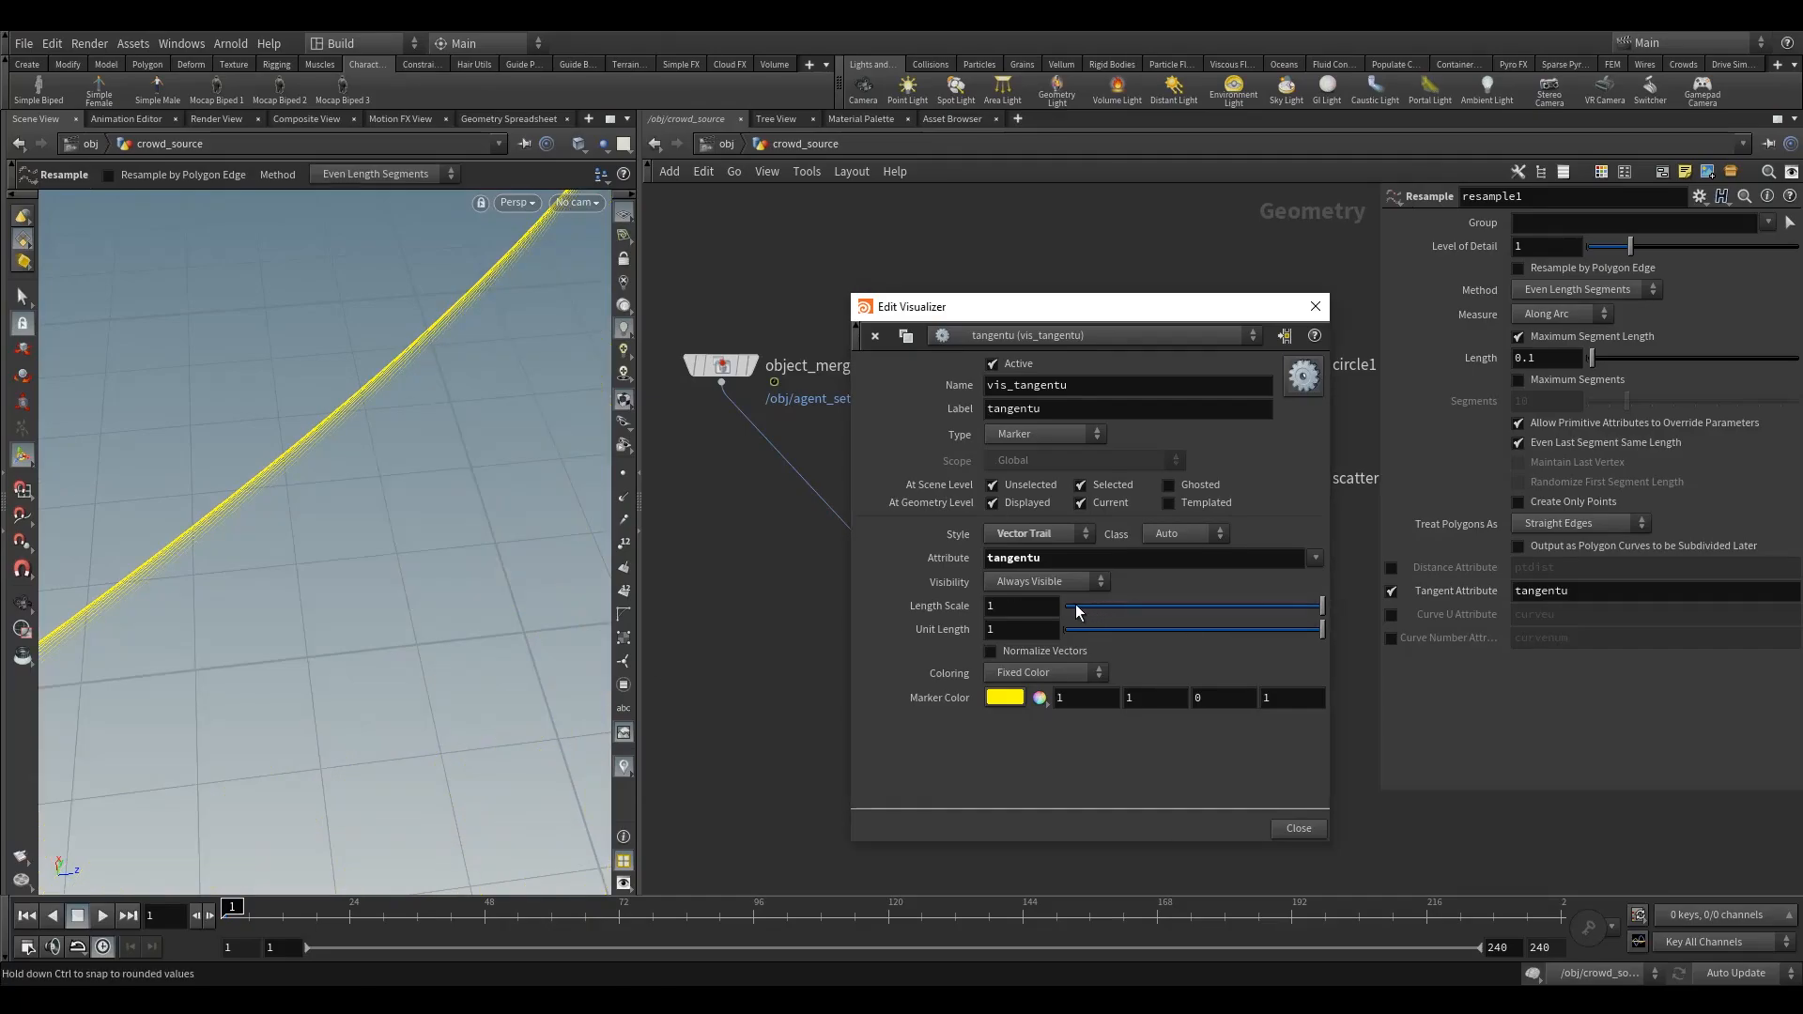
pyautogui.middleClick(1014, 611)
pyautogui.moveTo(1014, 611); pyautogui.dragTo(1127, 614, button='middle')
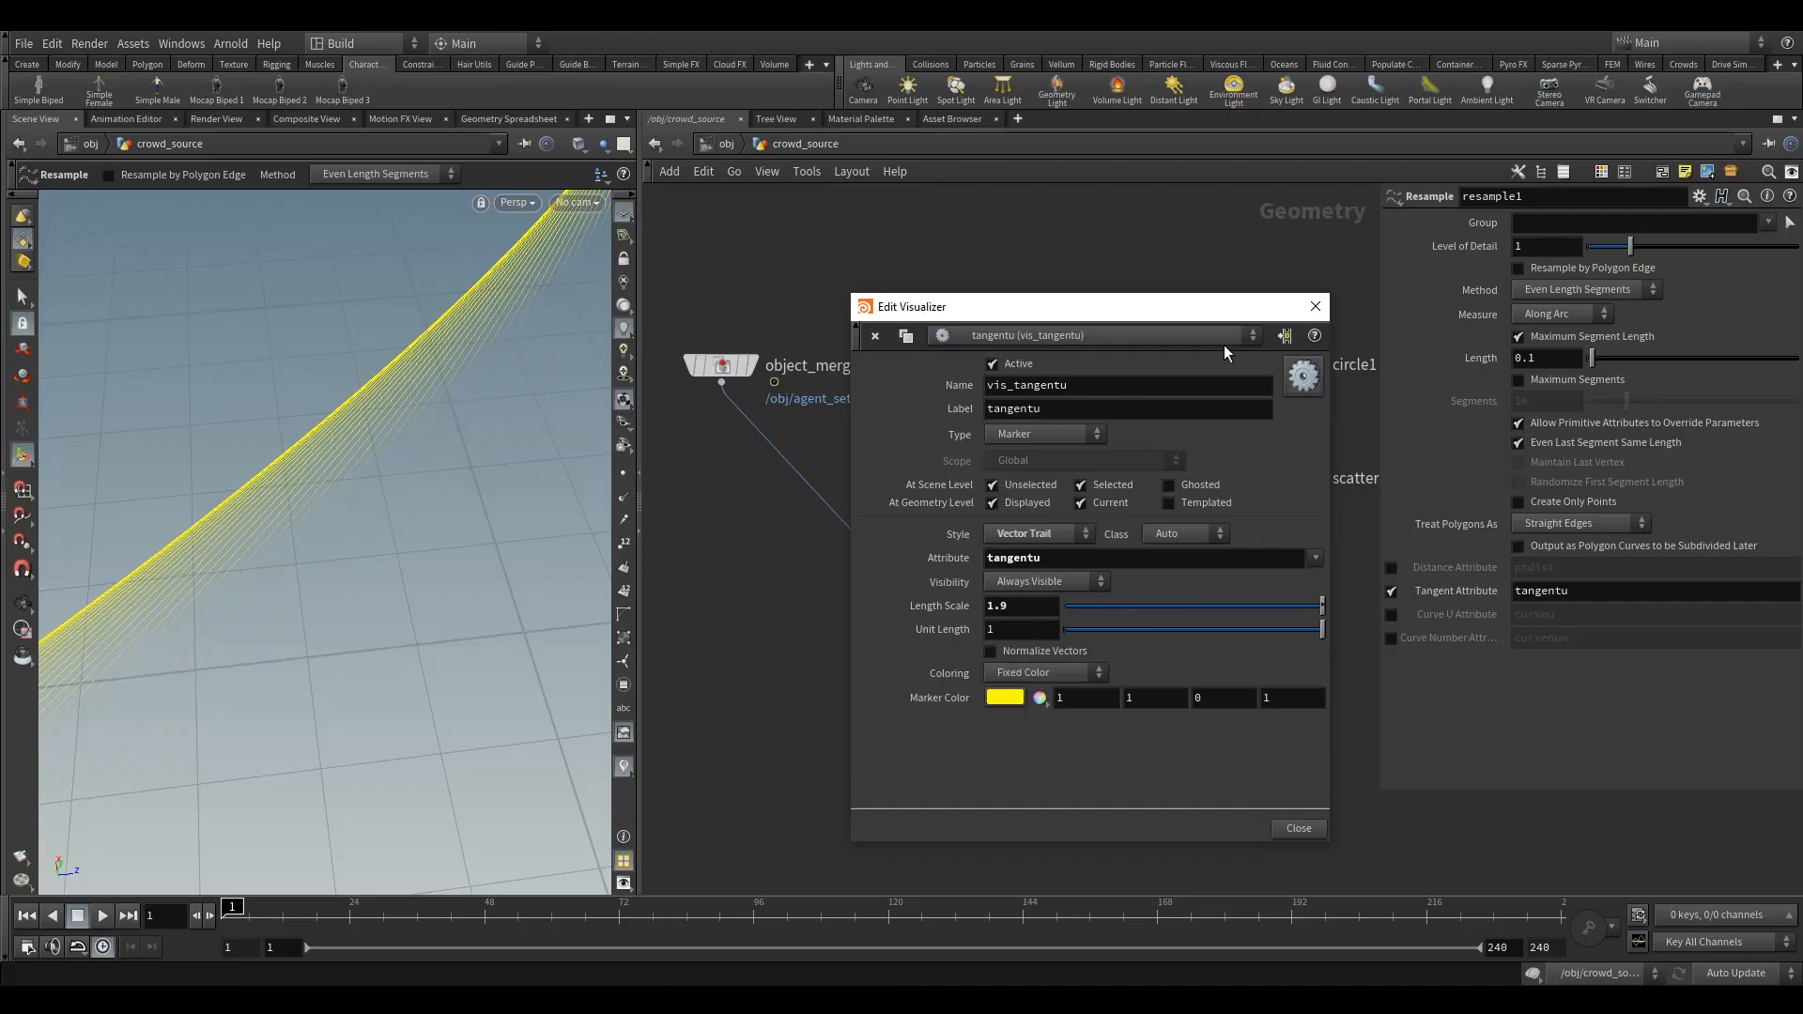
pyautogui.click(1316, 307)
# Step: Move the crowdsource1 node down so it lines up directly below resample1
pyautogui.keyDown('alt'); pyautogui.moveTo(352, 500); pyautogui.dragTo(48, 650, button='right'); pyautogui.keyUp('alt')
pyautogui.keyDown('alt'); pyautogui.moveTo(263, 571); pyautogui.dragTo(399, 570, button='middle'); pyautogui.keyUp('alt')
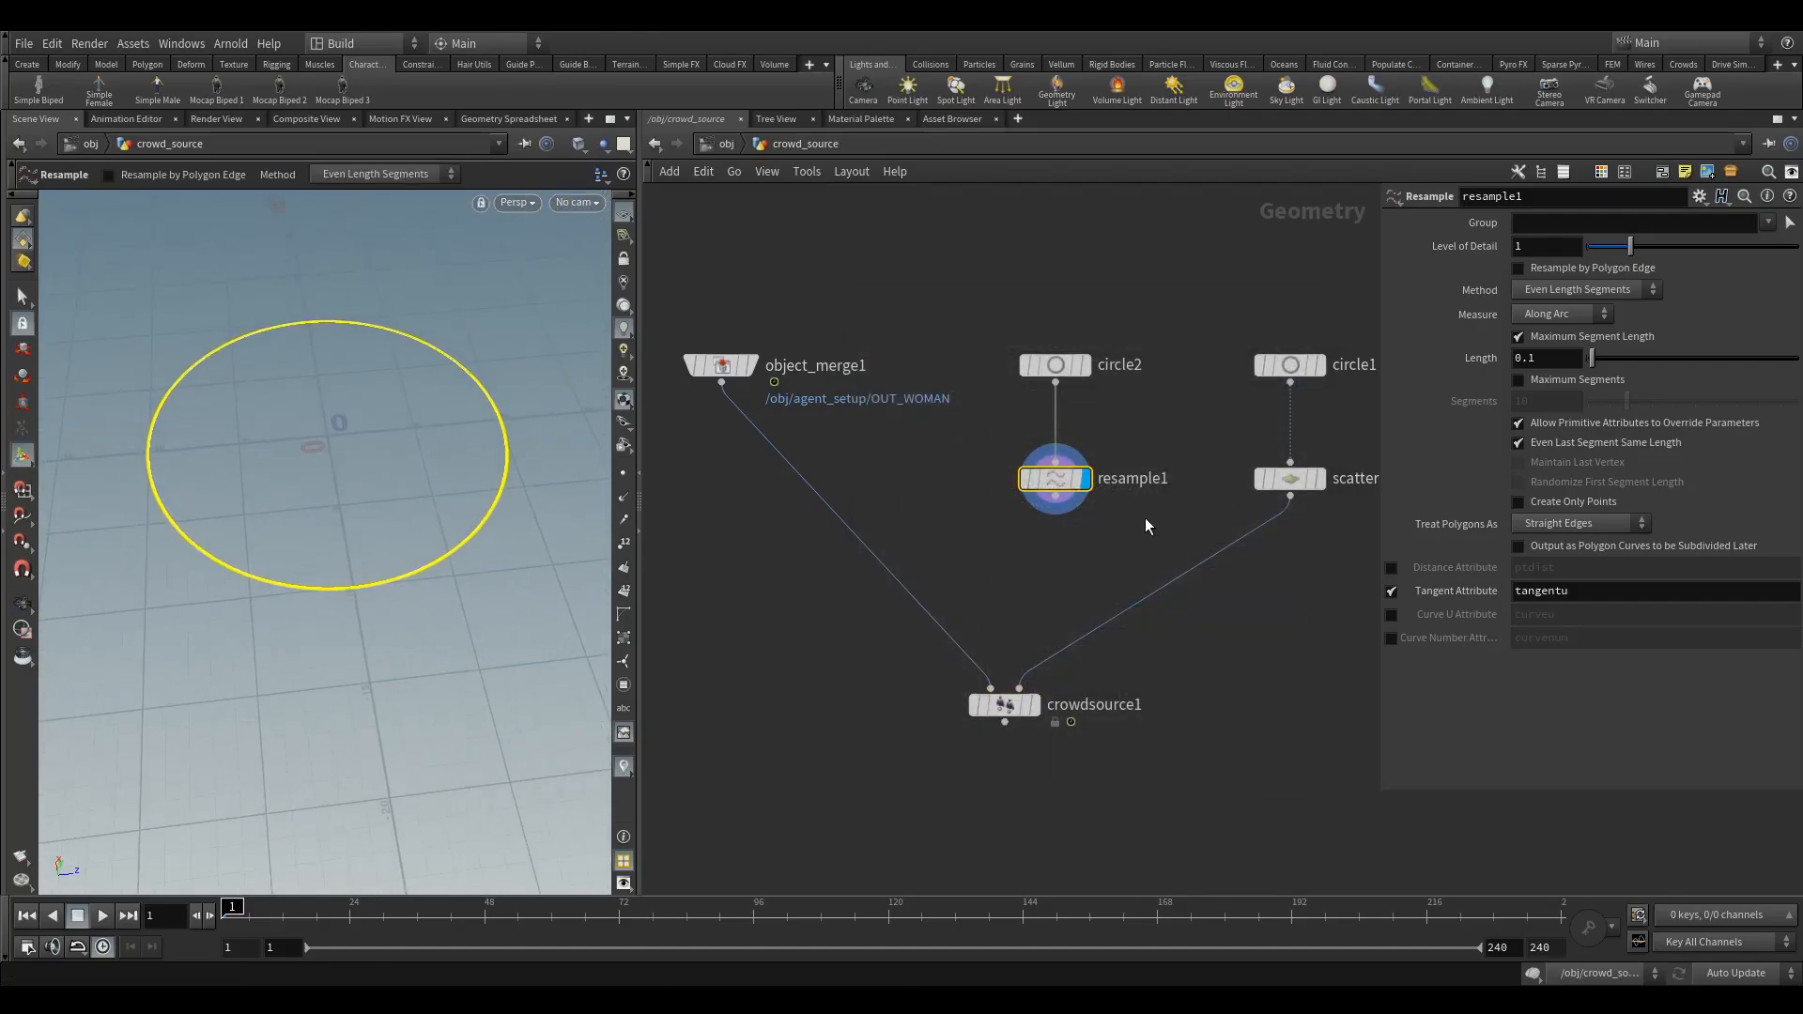
pyautogui.moveTo(1150, 519); pyautogui.dragTo(1025, 556, button='middle')
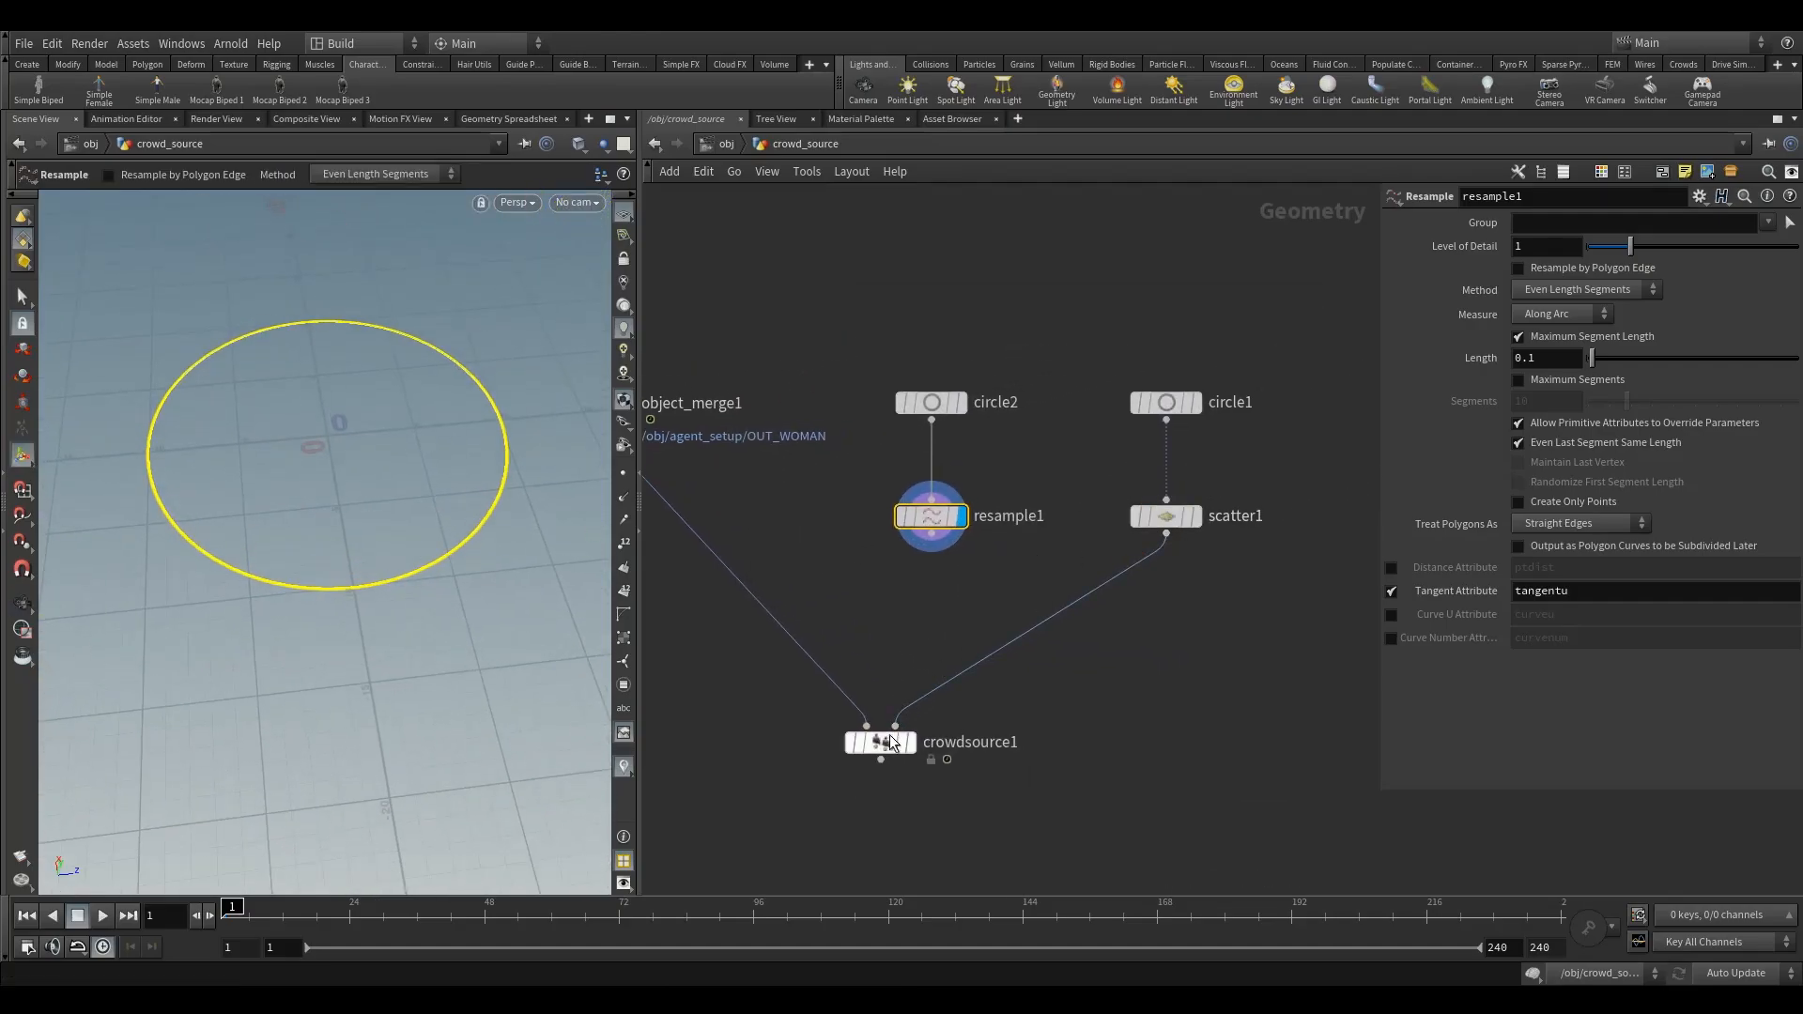
pyautogui.moveTo(893, 748); pyautogui.dragTo(943, 787)
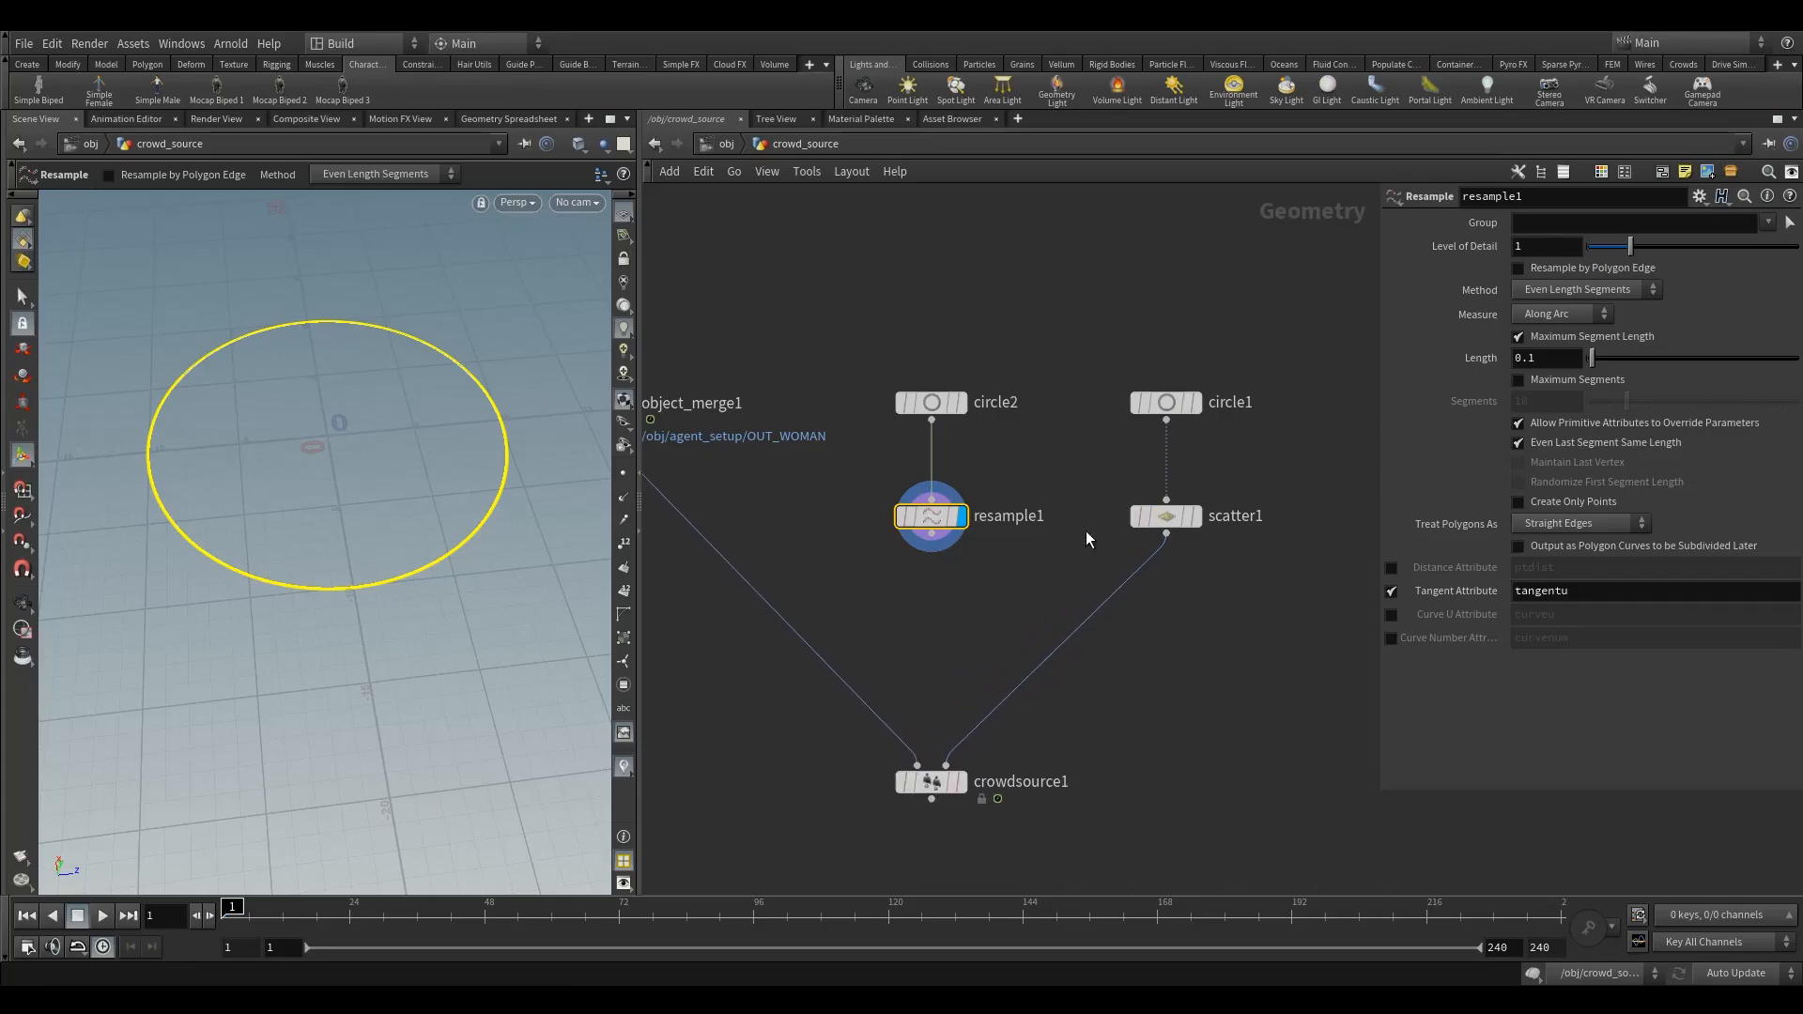
# Step: Display scatter1's points, switch the display back to crowdsource1, and examine the direction the agents face
pyautogui.click(1164, 515)
pyautogui.click(1195, 516)
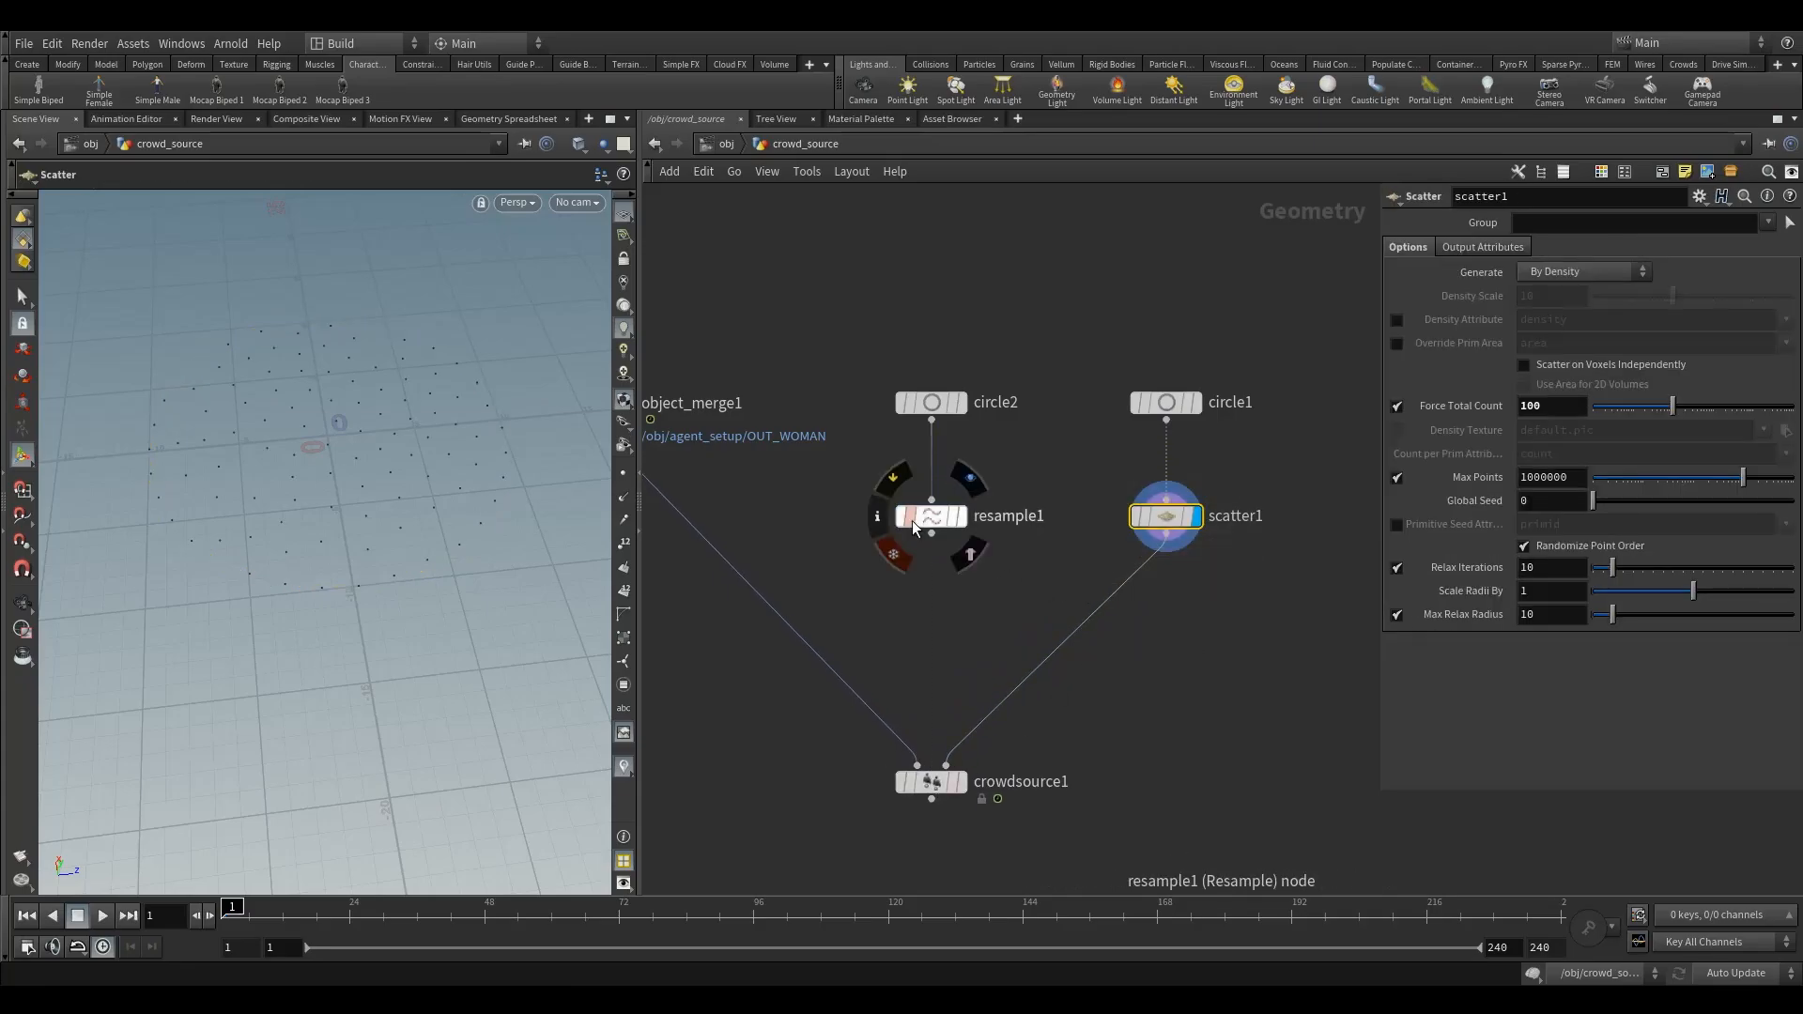
pyautogui.click(963, 782)
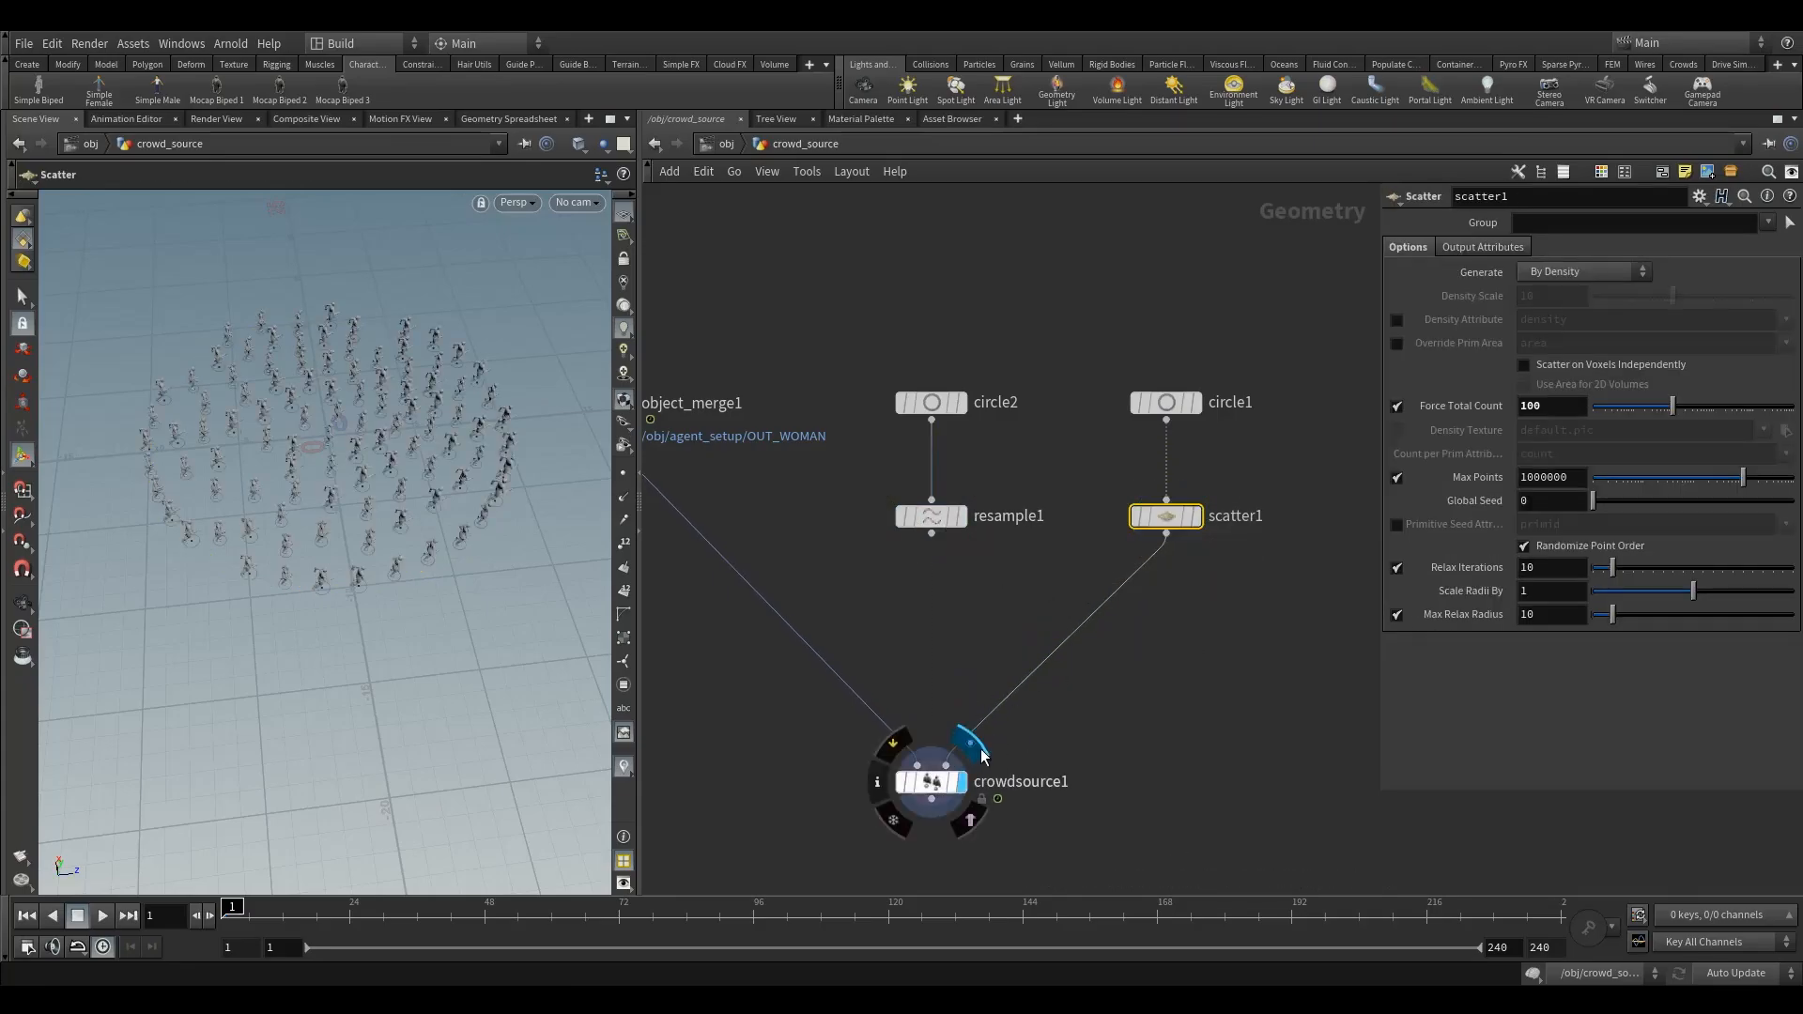
pyautogui.click(931, 782)
pyautogui.moveTo(539, 652); pyautogui.dragTo(310, 539)
pyautogui.moveTo(310, 539); pyautogui.dragTo(390, 427, button='right')
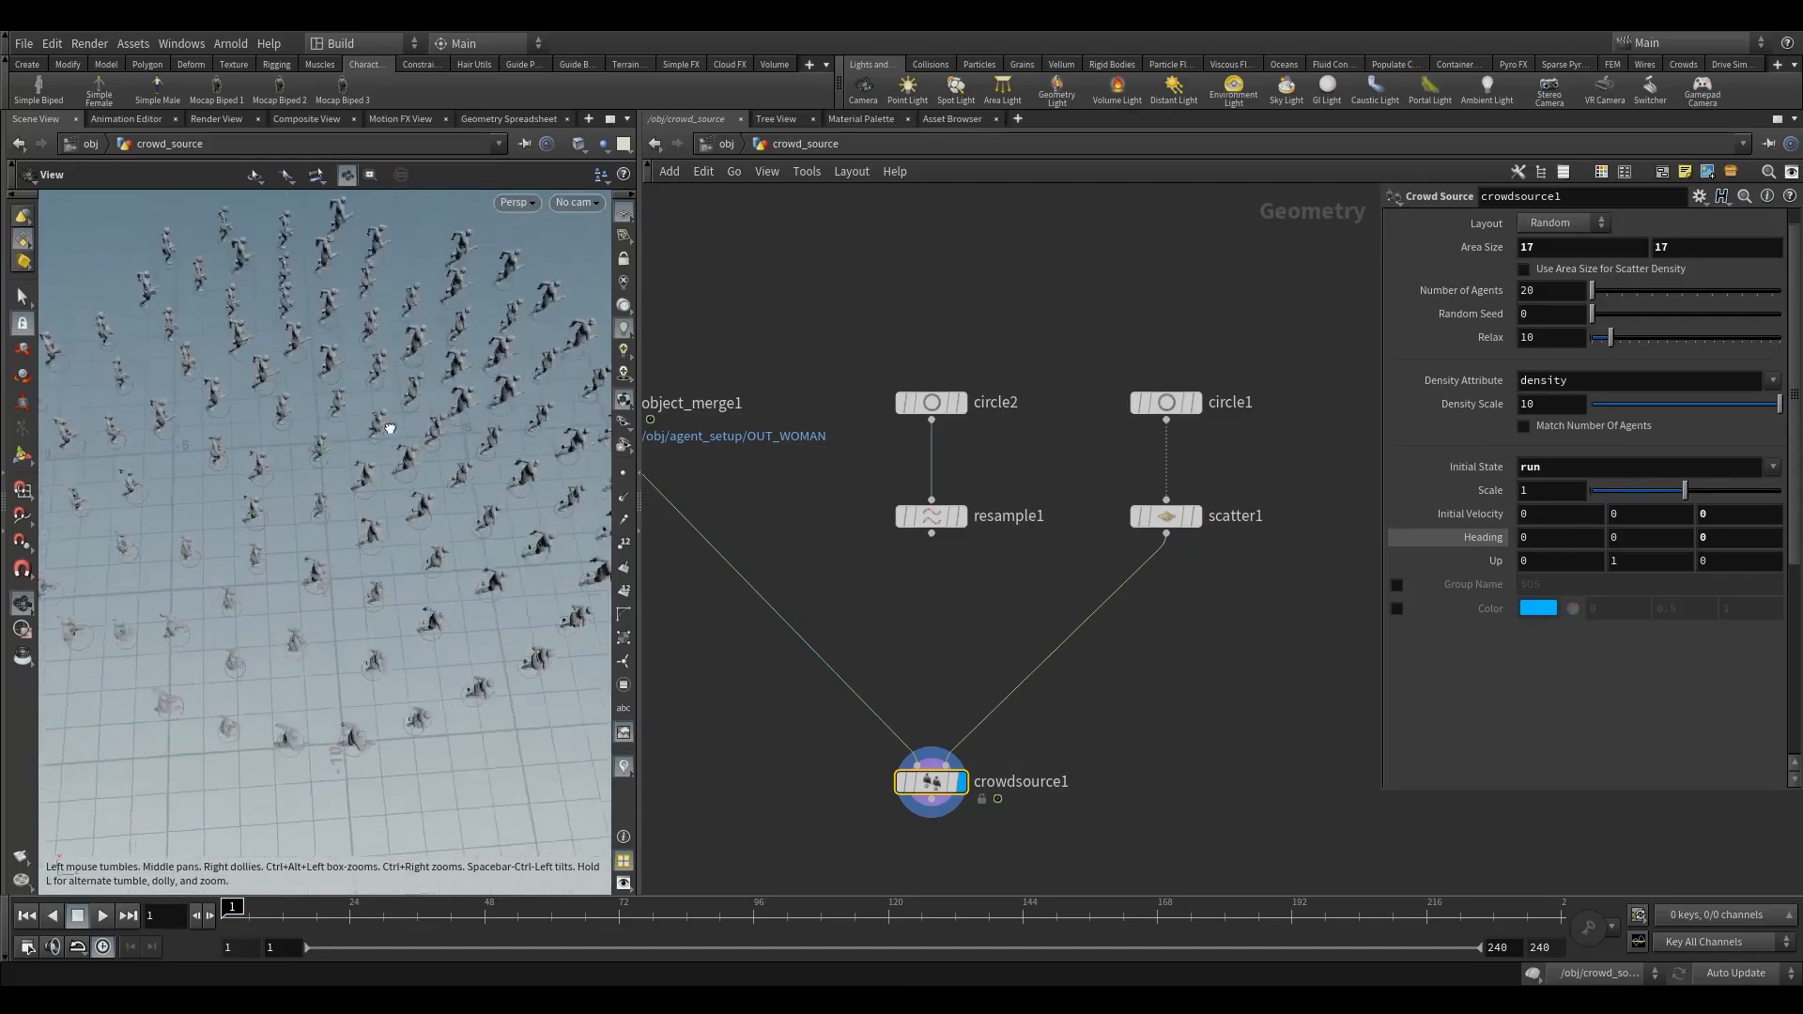
pyautogui.moveTo(391, 426)
pyautogui.mouseDown()
pyautogui.moveTo(382, 411)
pyautogui.moveTo(389, 437)
pyautogui.mouseUp()
# Step: Insert an Attribute Transfer node between scatter1 and crowdsource1, aligned beneath scatter1
pyautogui.press('Tab')
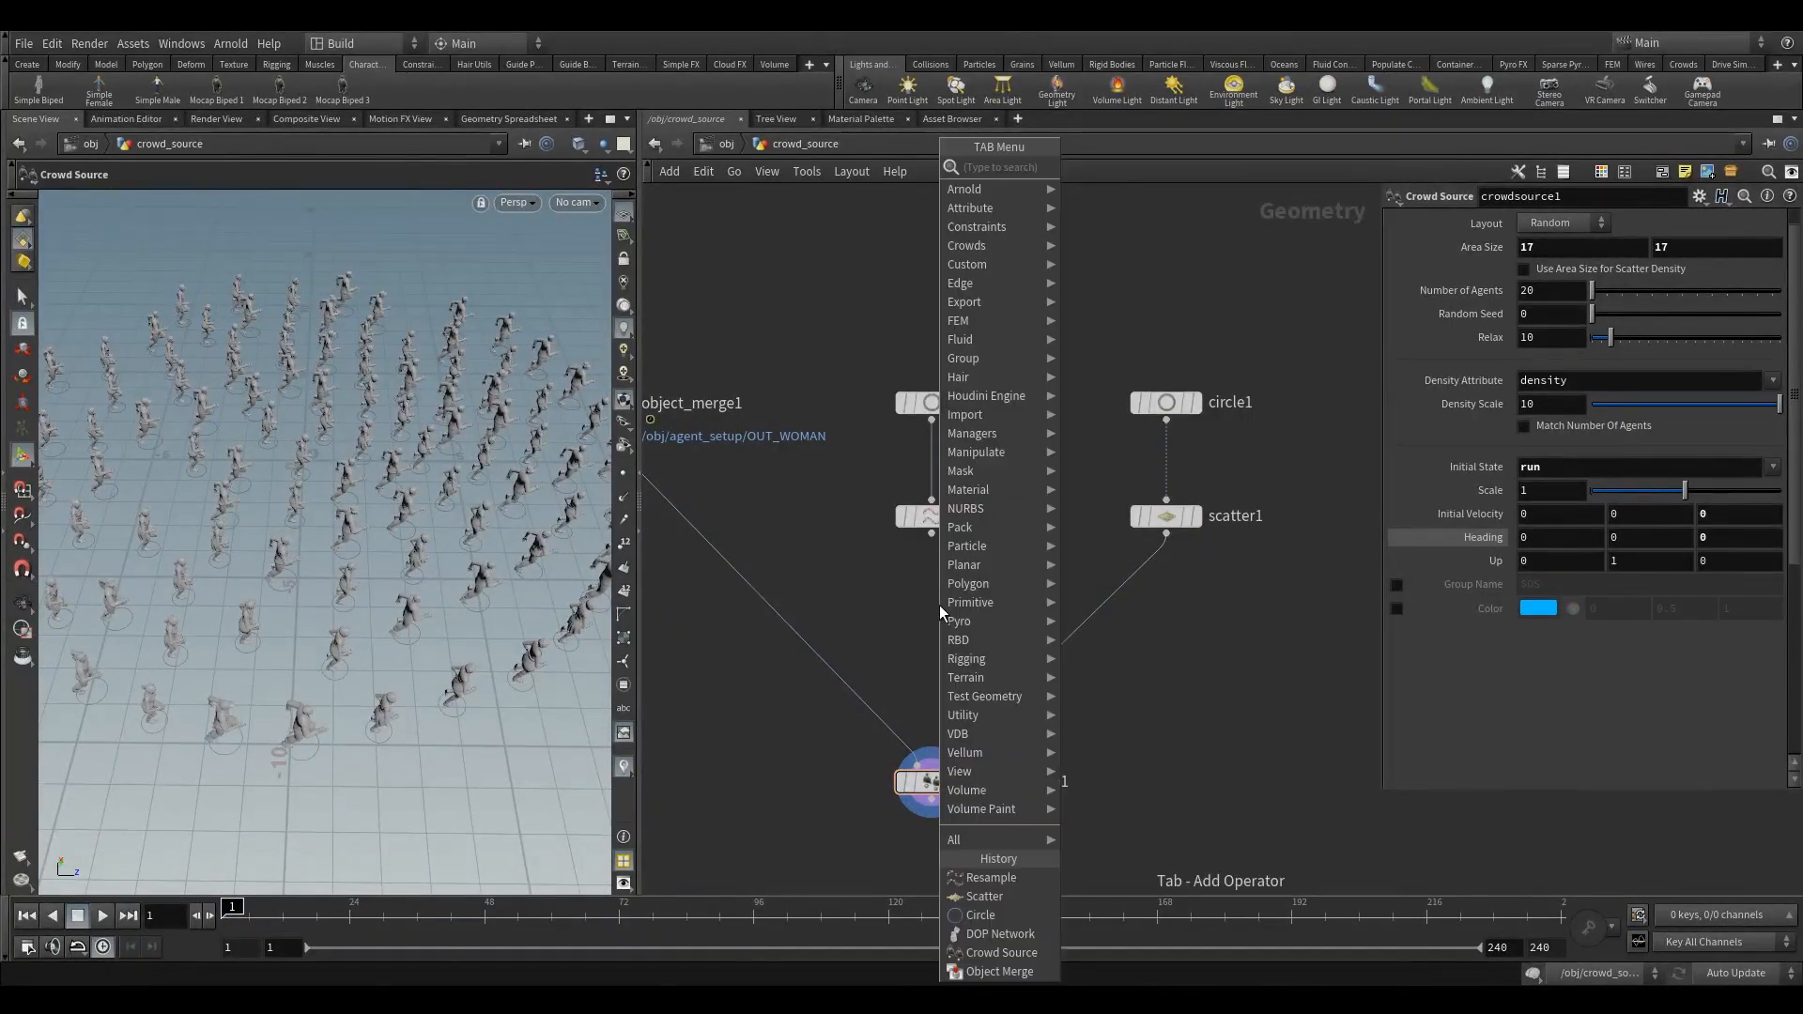
pyautogui.write('at')
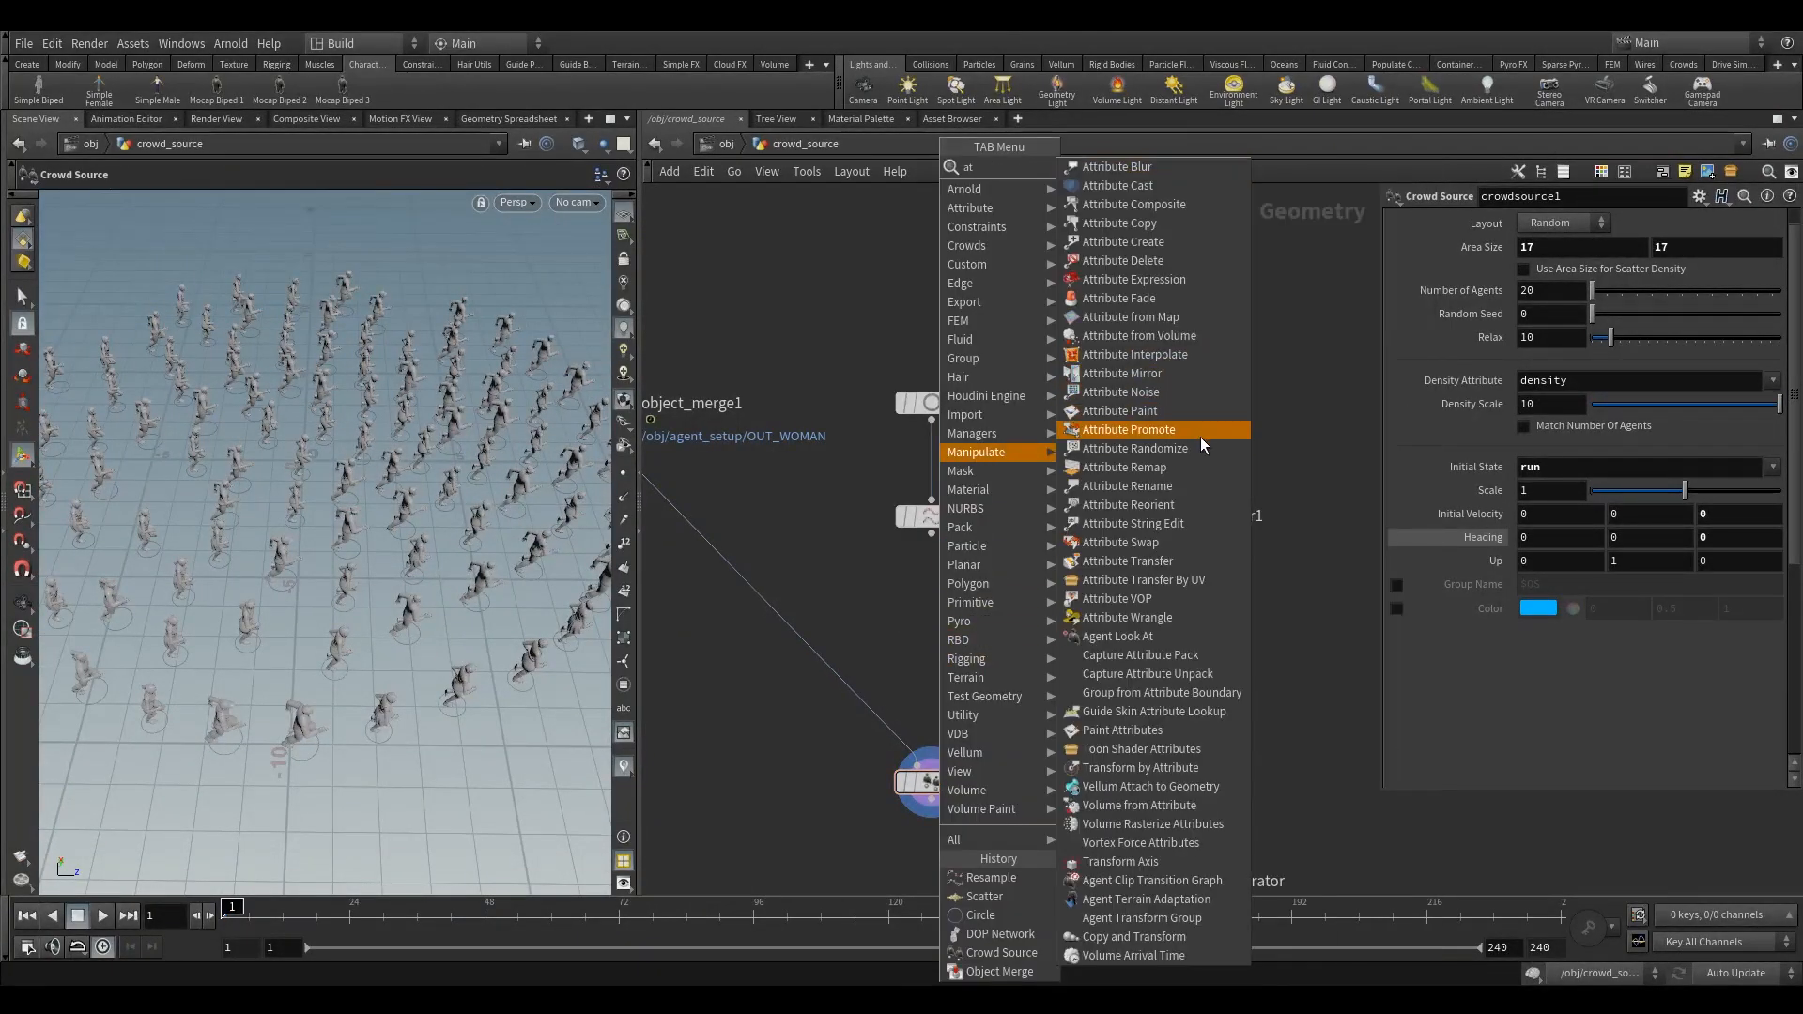
pyautogui.click(1155, 562)
pyautogui.click(1102, 596)
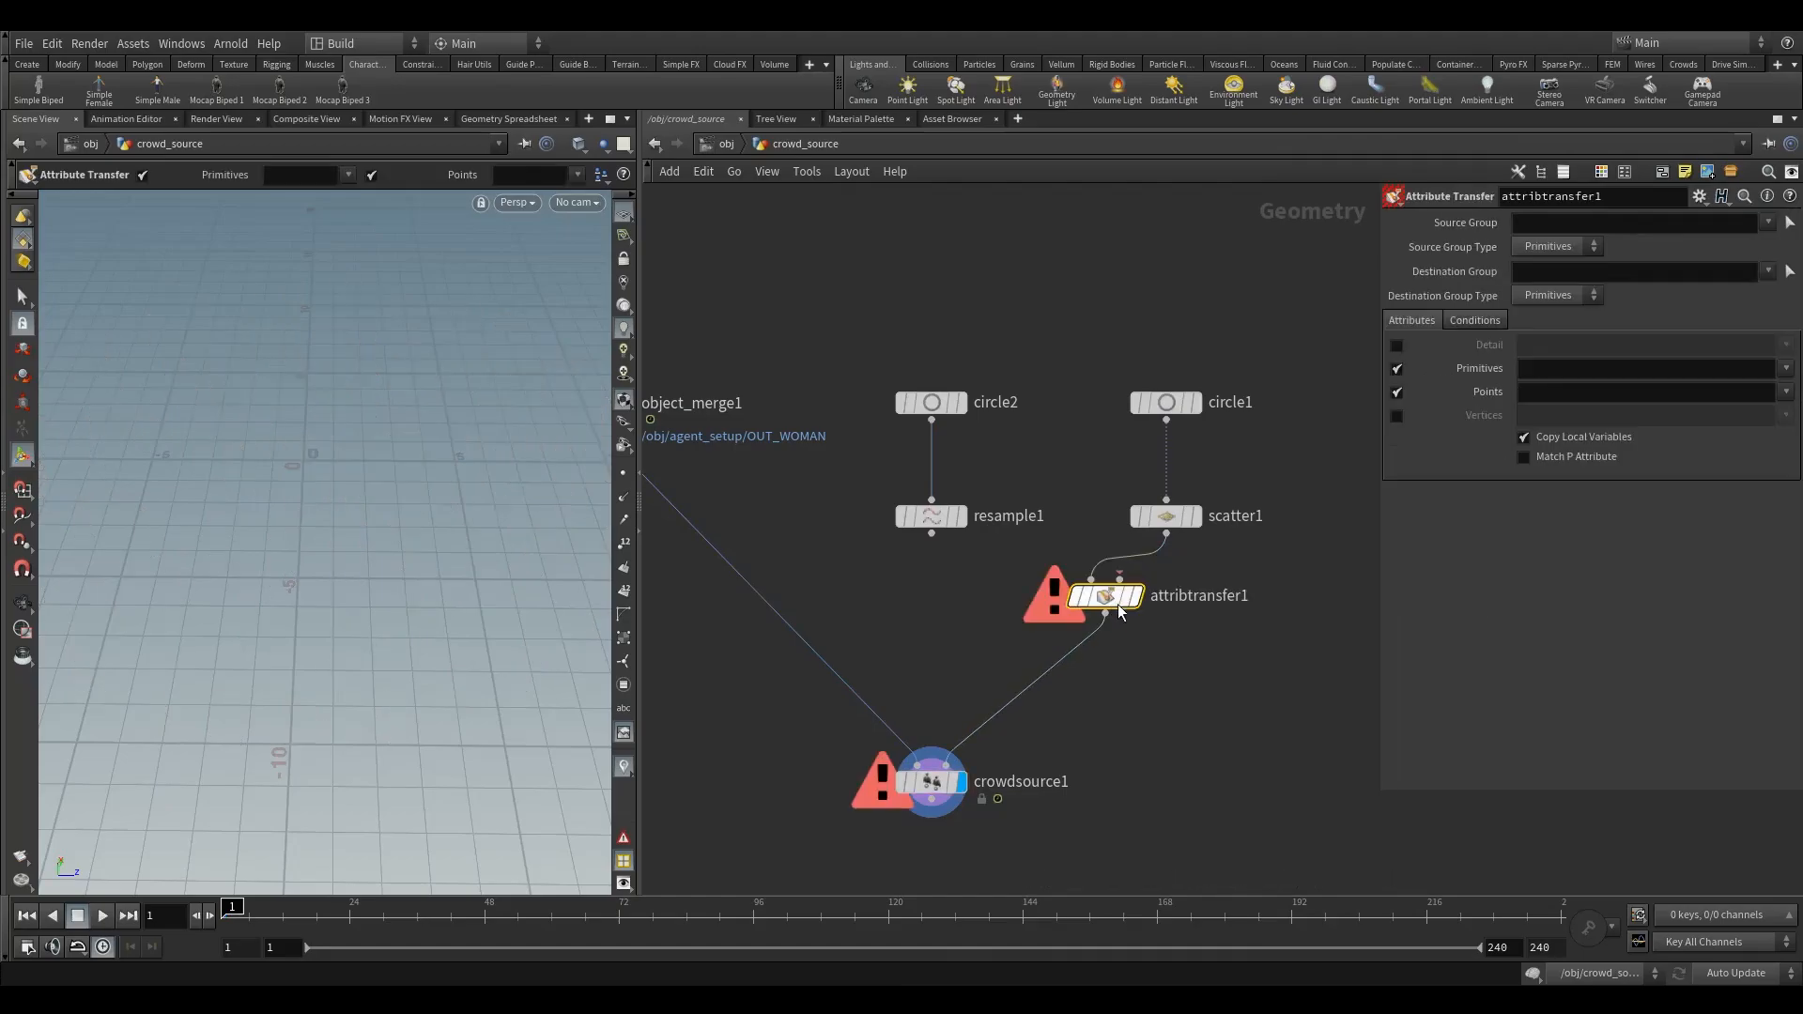
pyautogui.moveTo(1102, 595); pyautogui.dragTo(1169, 631)
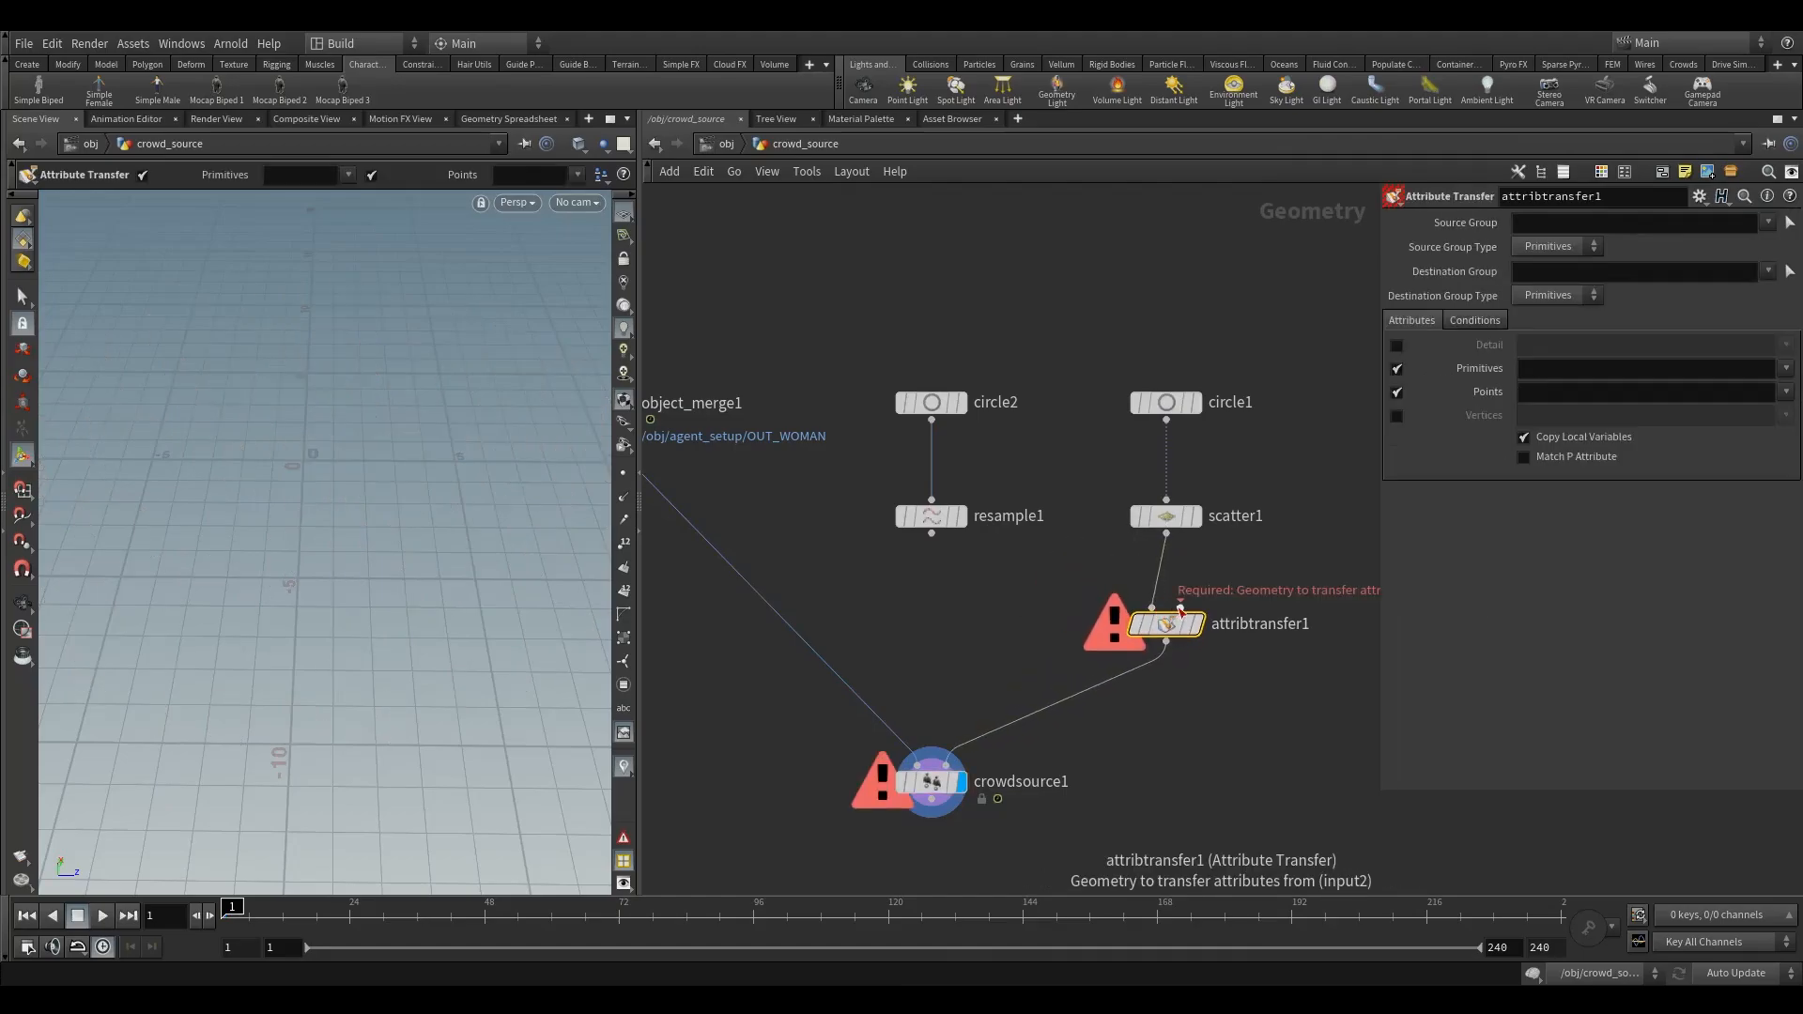
# Step: Connect resample1 to attribtransfer1's second input as the attribute source and display crowdsource1
pyautogui.moveTo(1174, 610)
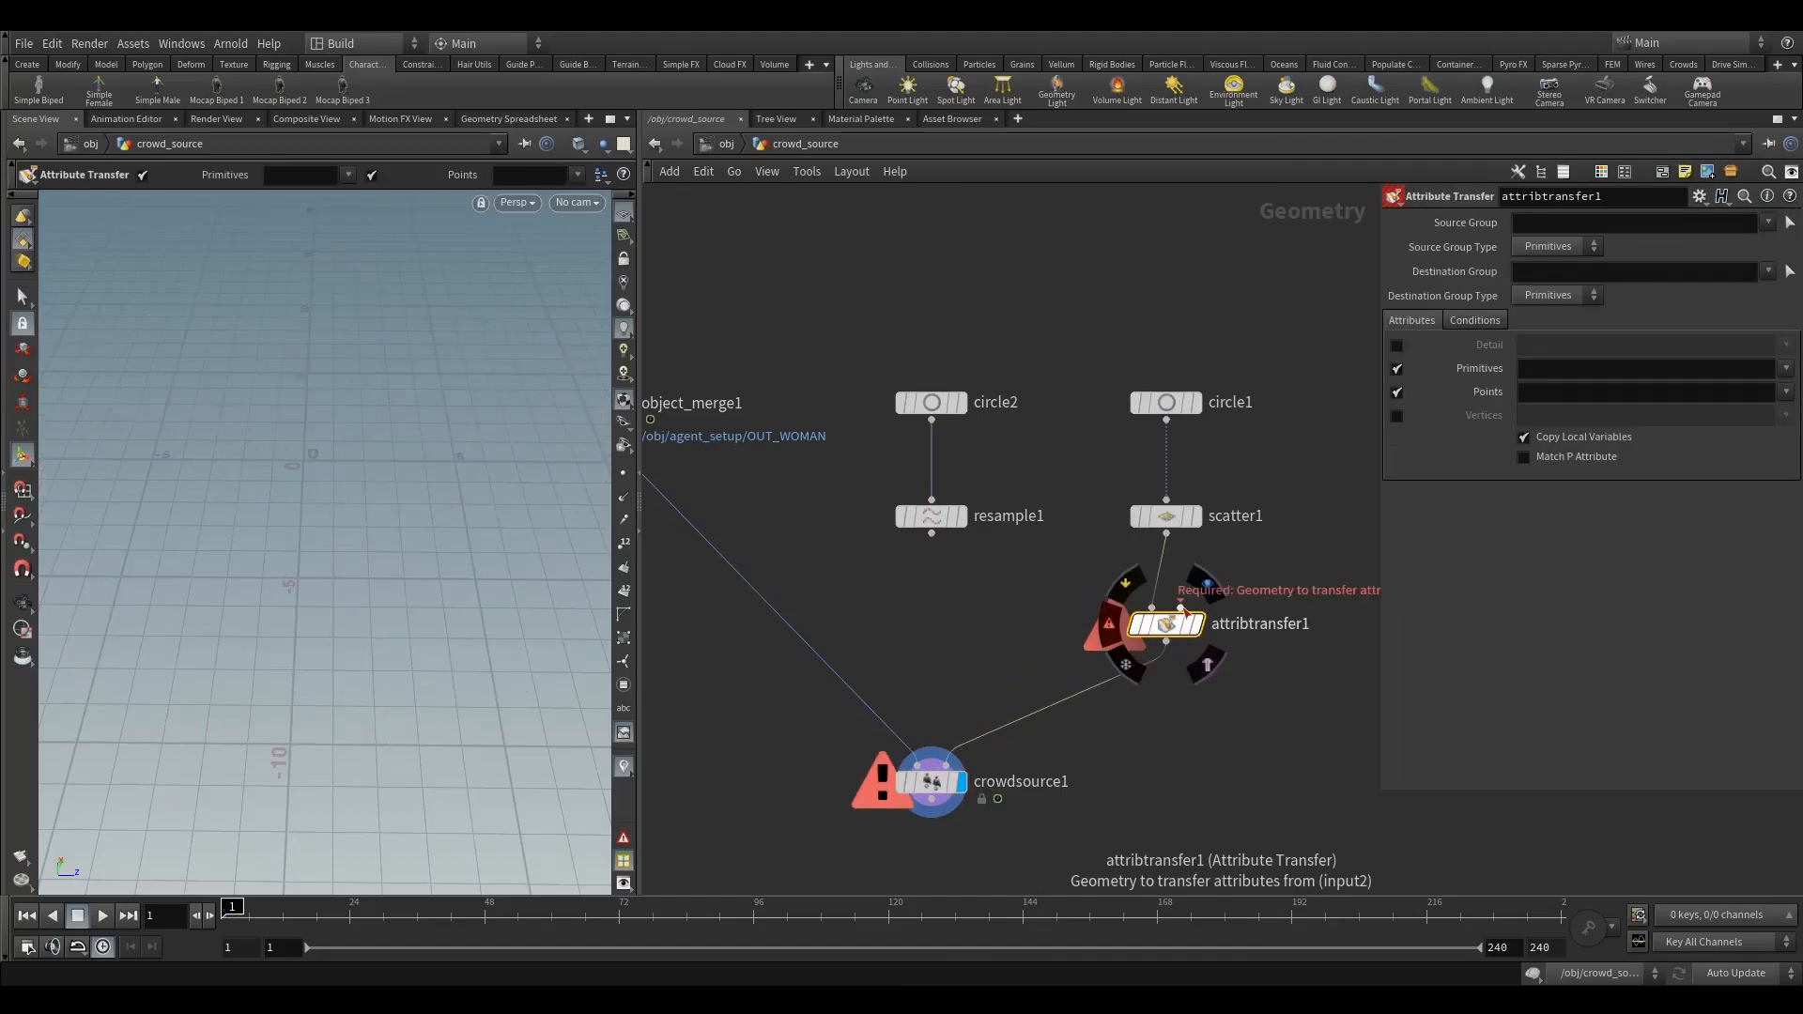
pyautogui.moveTo(1183, 609); pyautogui.dragTo(1075, 595, button='middle')
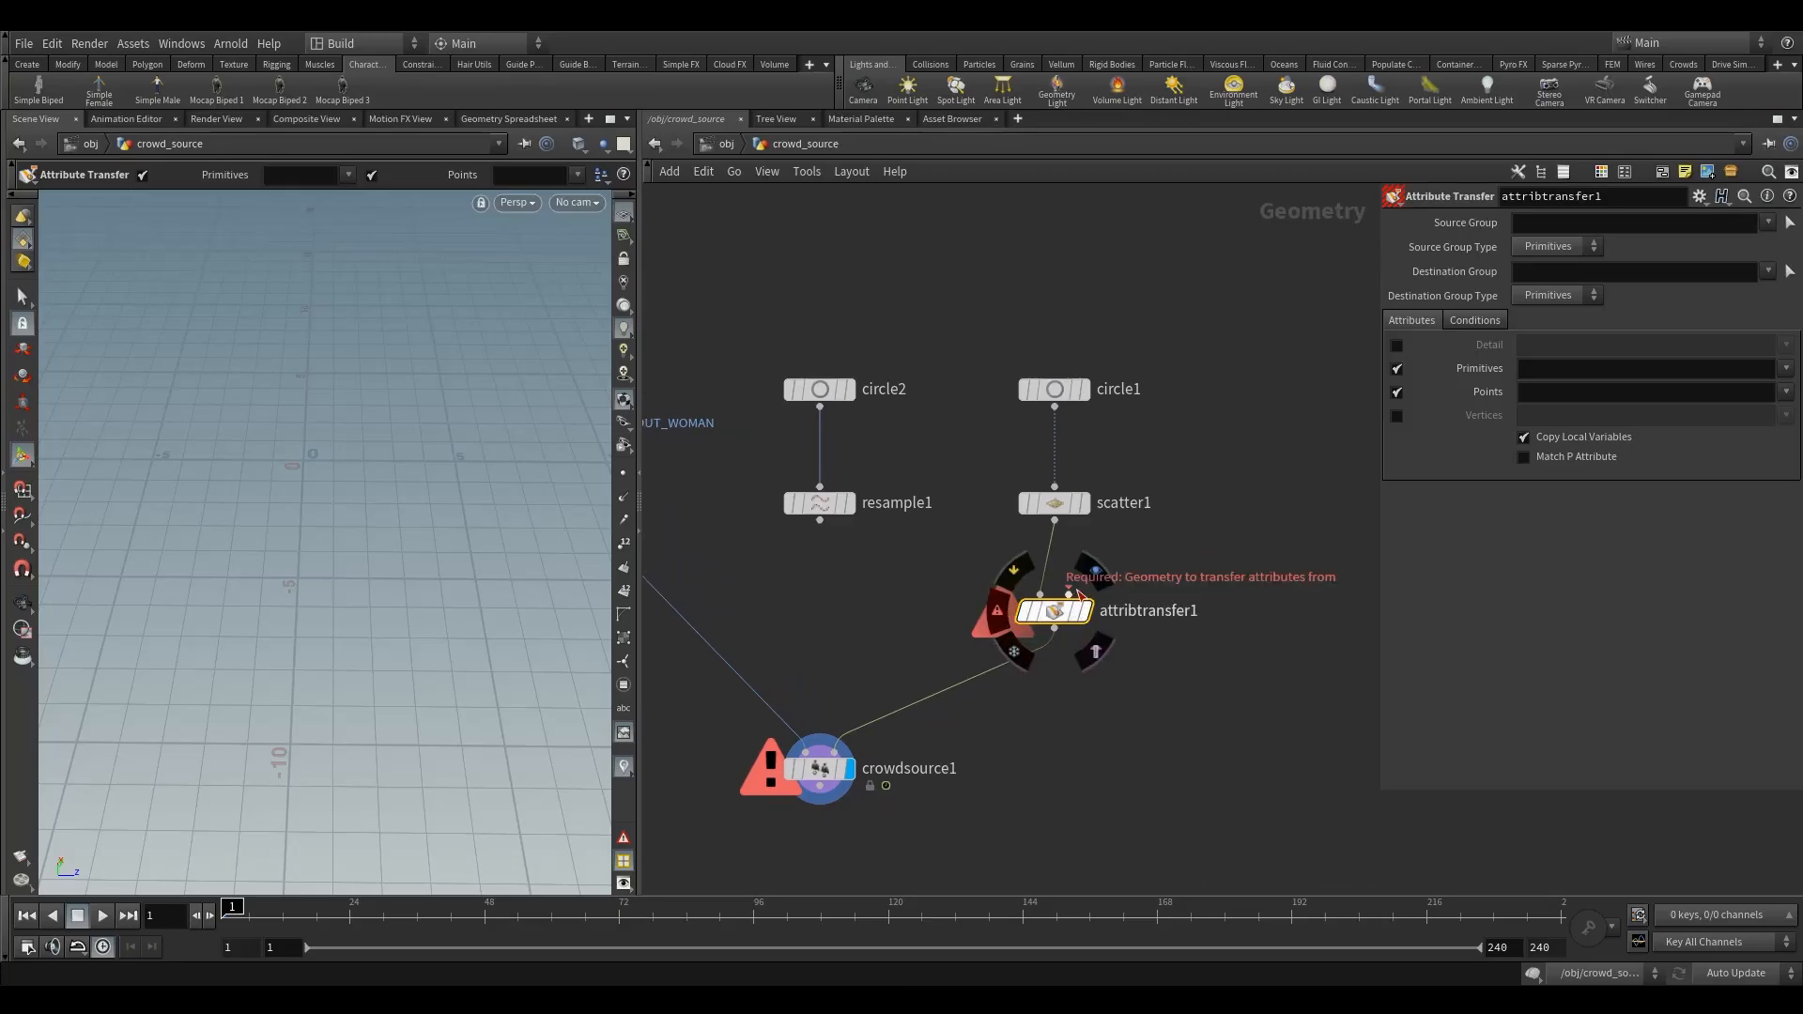
pyautogui.moveTo(1071, 593); pyautogui.dragTo(820, 520)
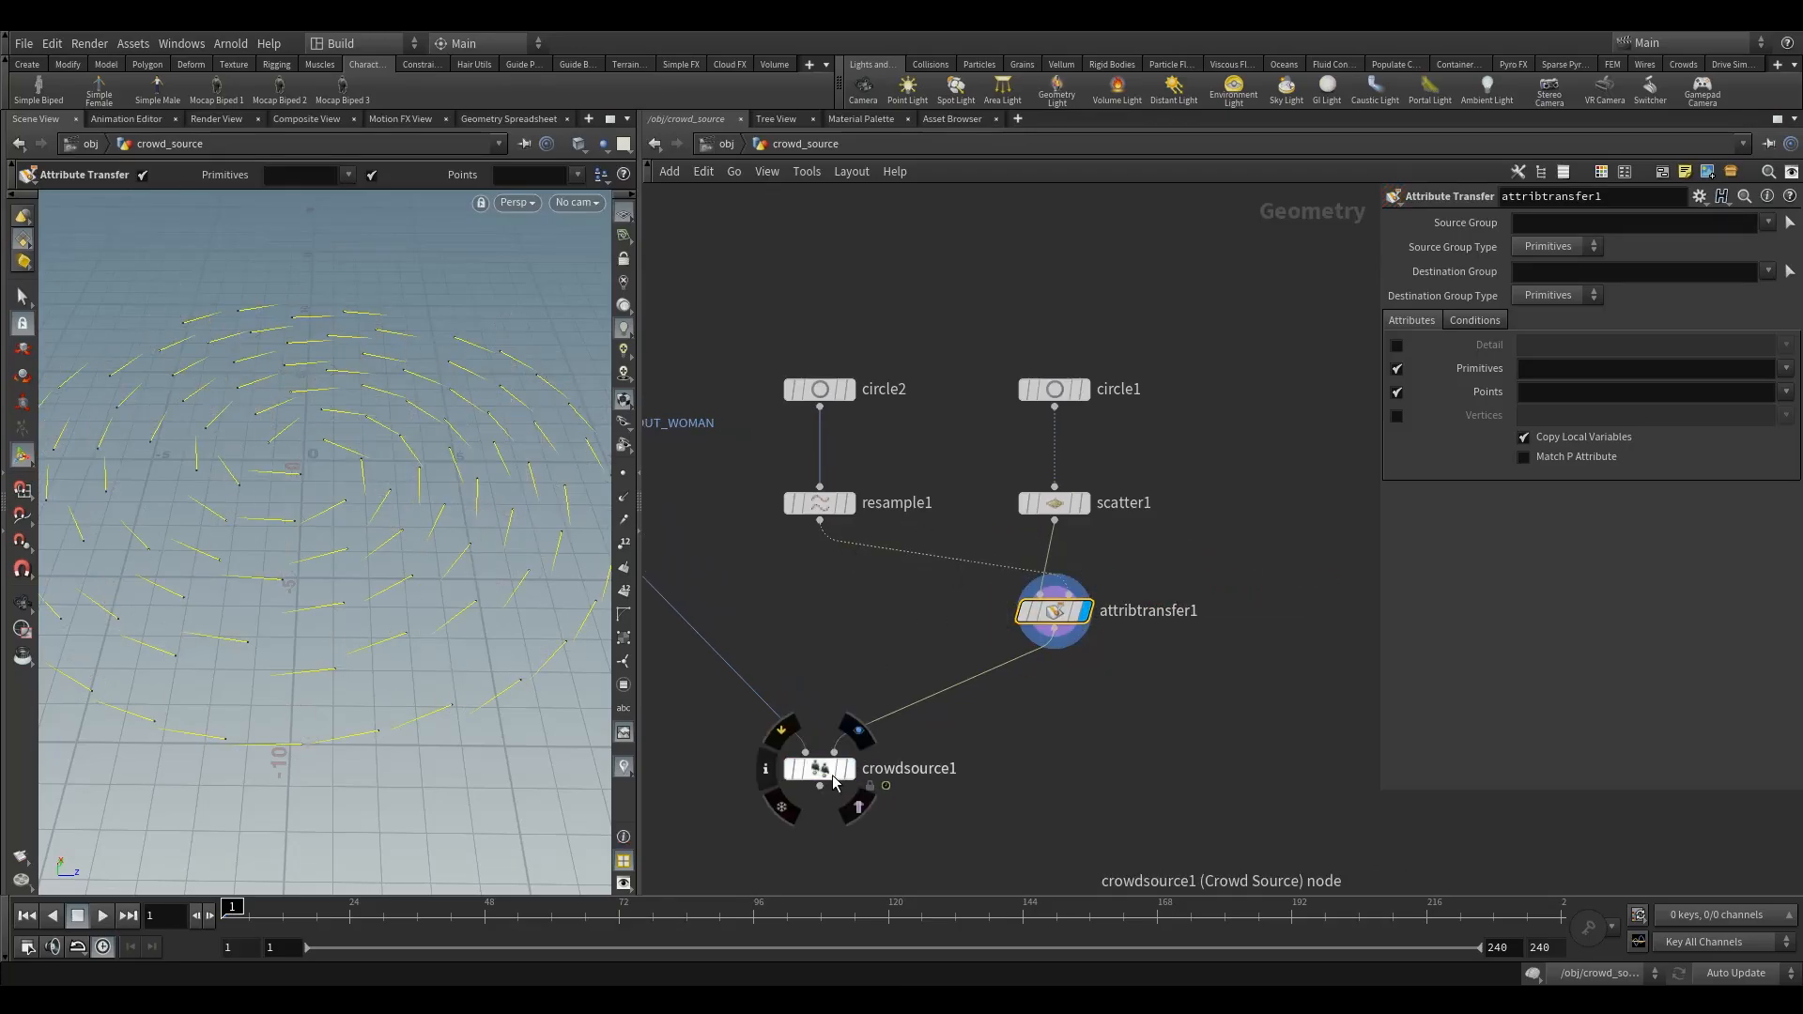
pyautogui.click(864, 746)
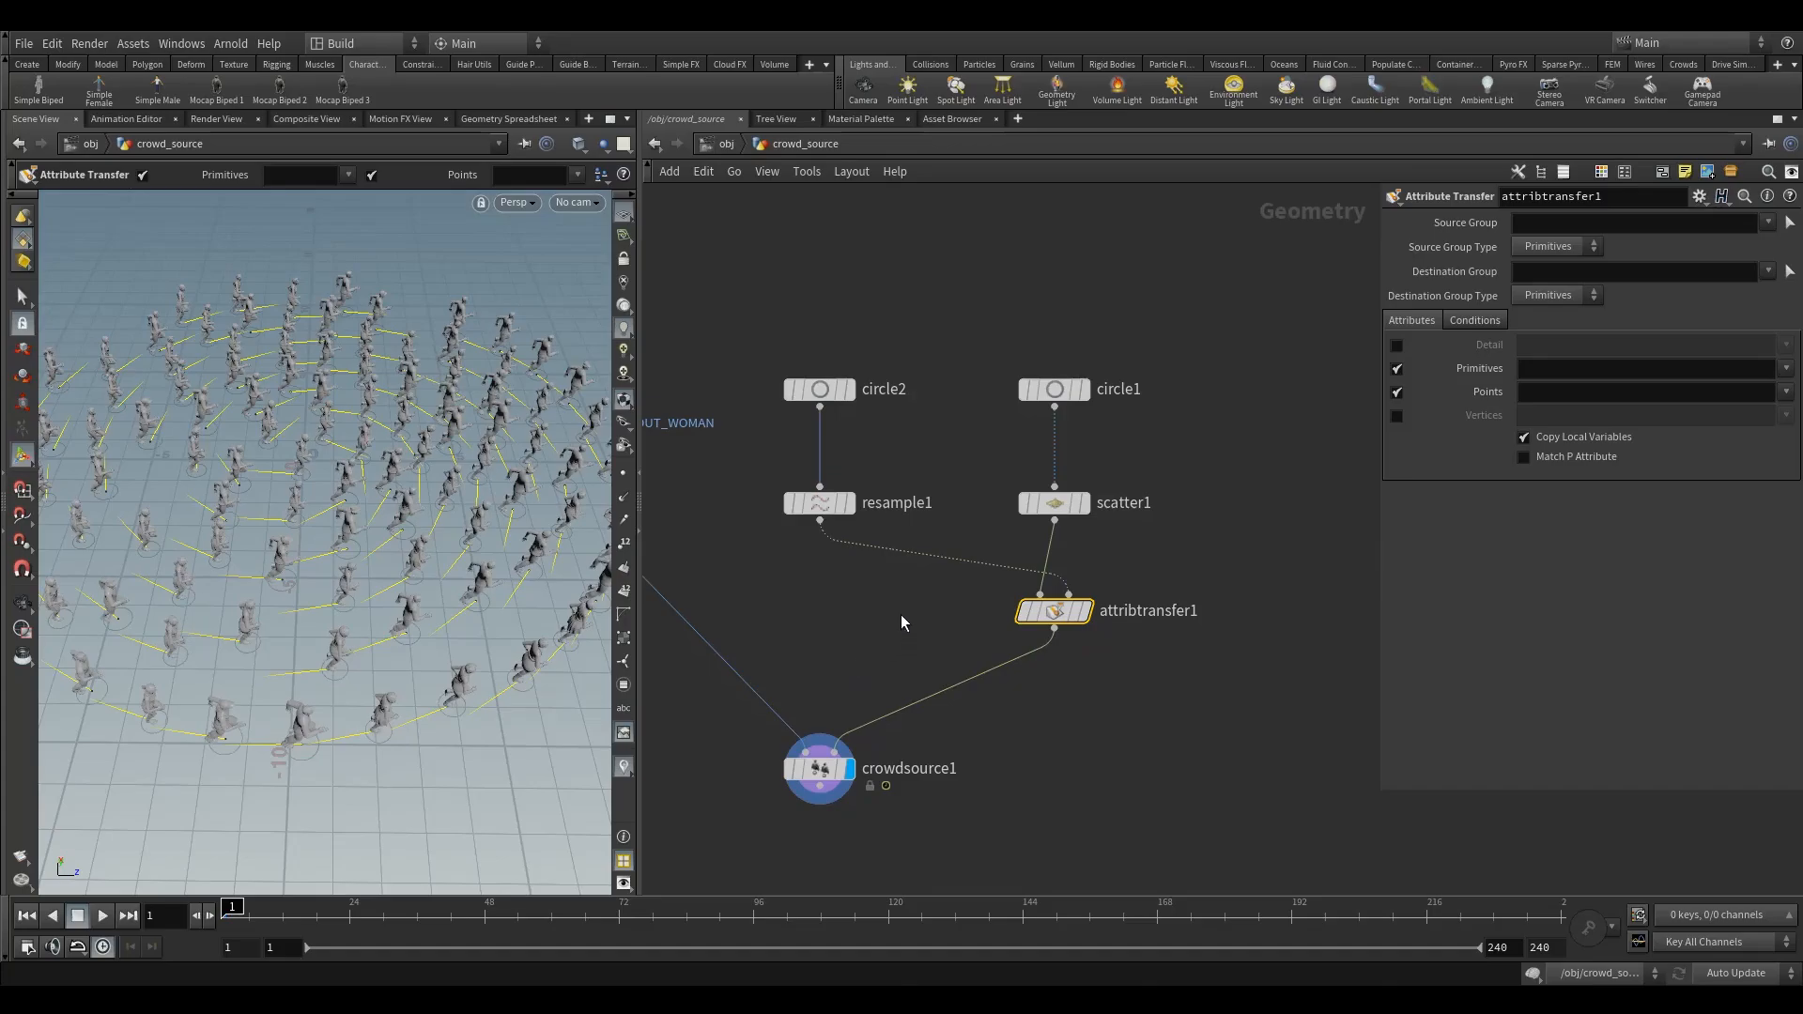
# Step: Disable primitive attributes on attribtransfer1 and restrict its transferred point attributes to tangentu
pyautogui.click(1400, 370)
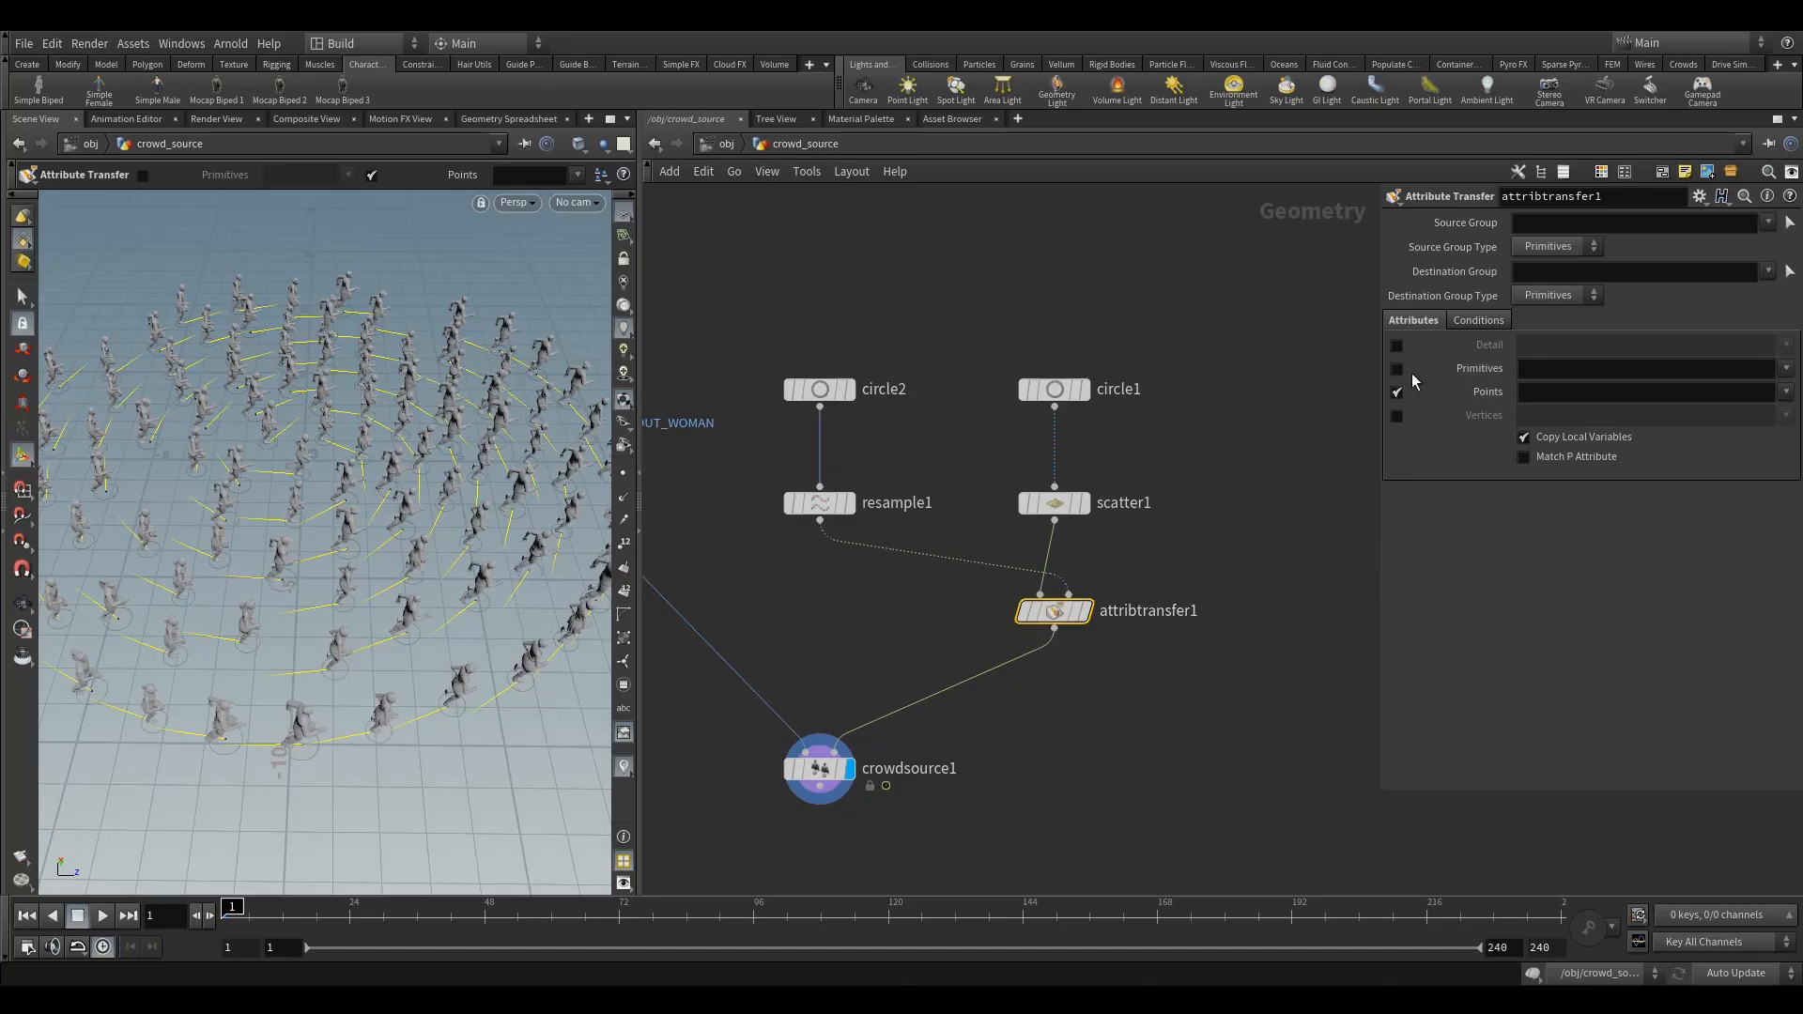
pyautogui.click(1785, 391)
pyautogui.click(1751, 433)
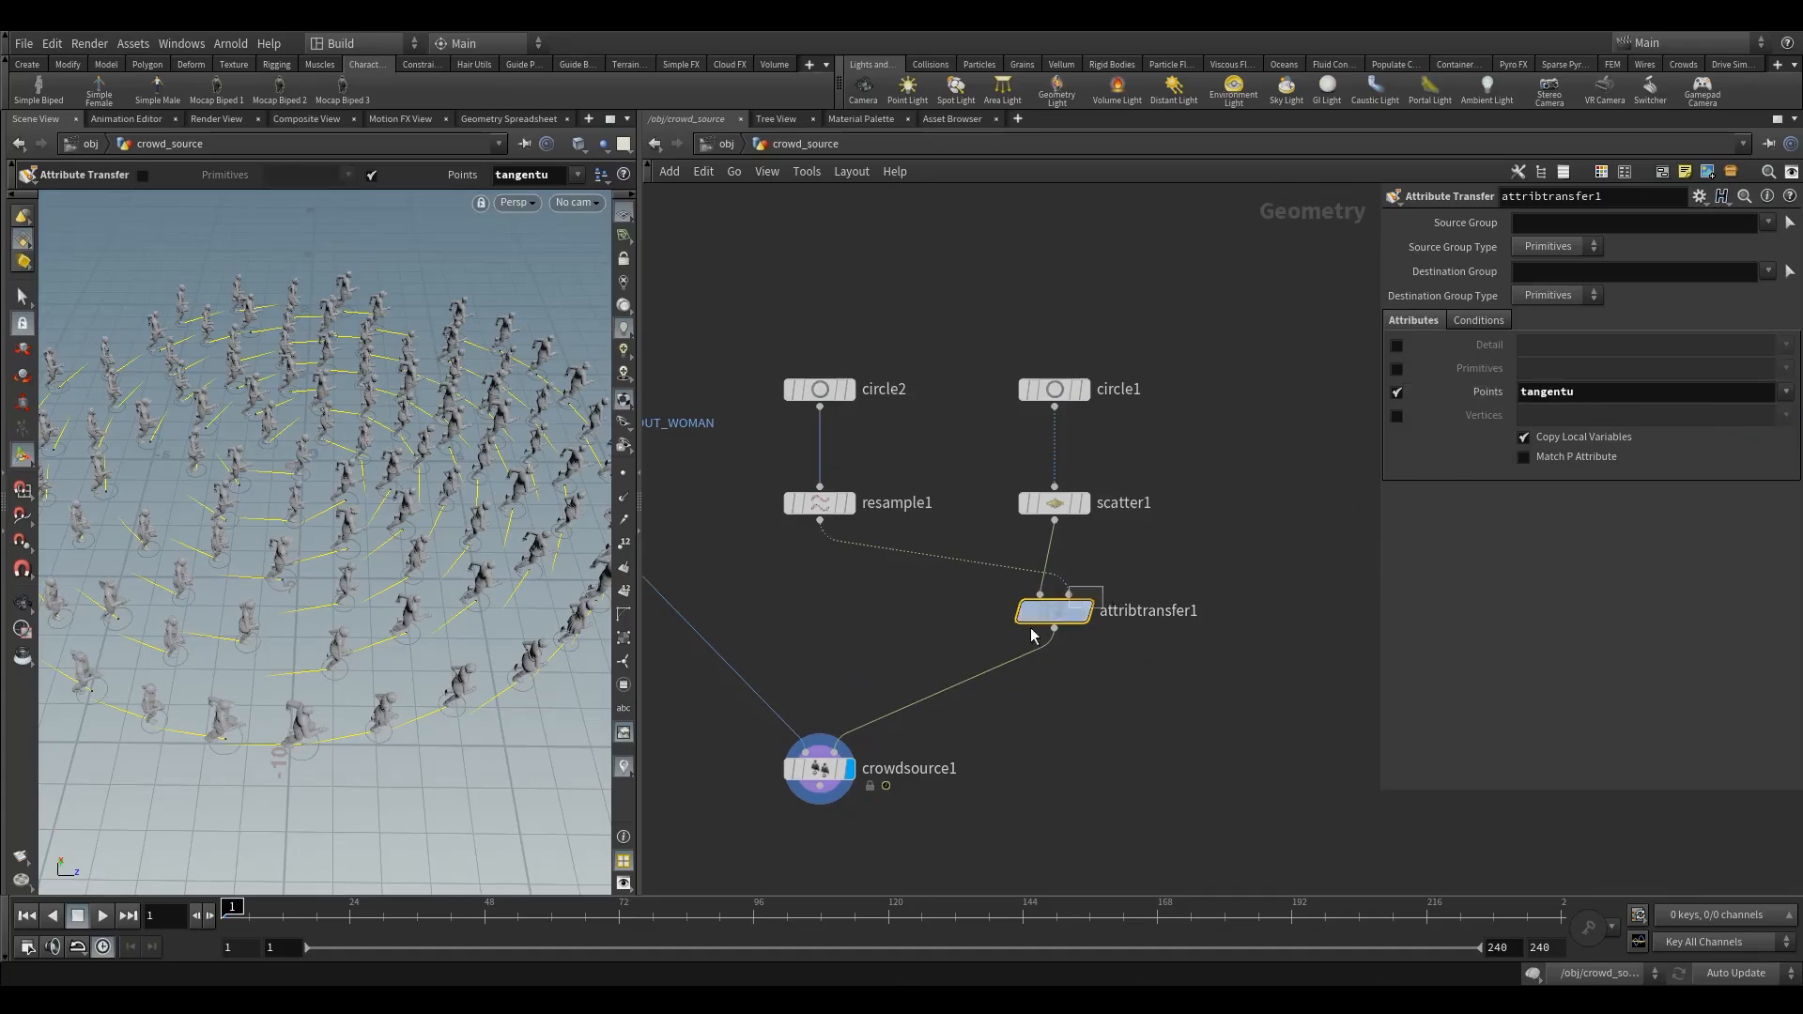
# Step: Insert an Attribute Wrangle between attribtransfer1 and crowdsource1, and display it
pyautogui.press('Tab')
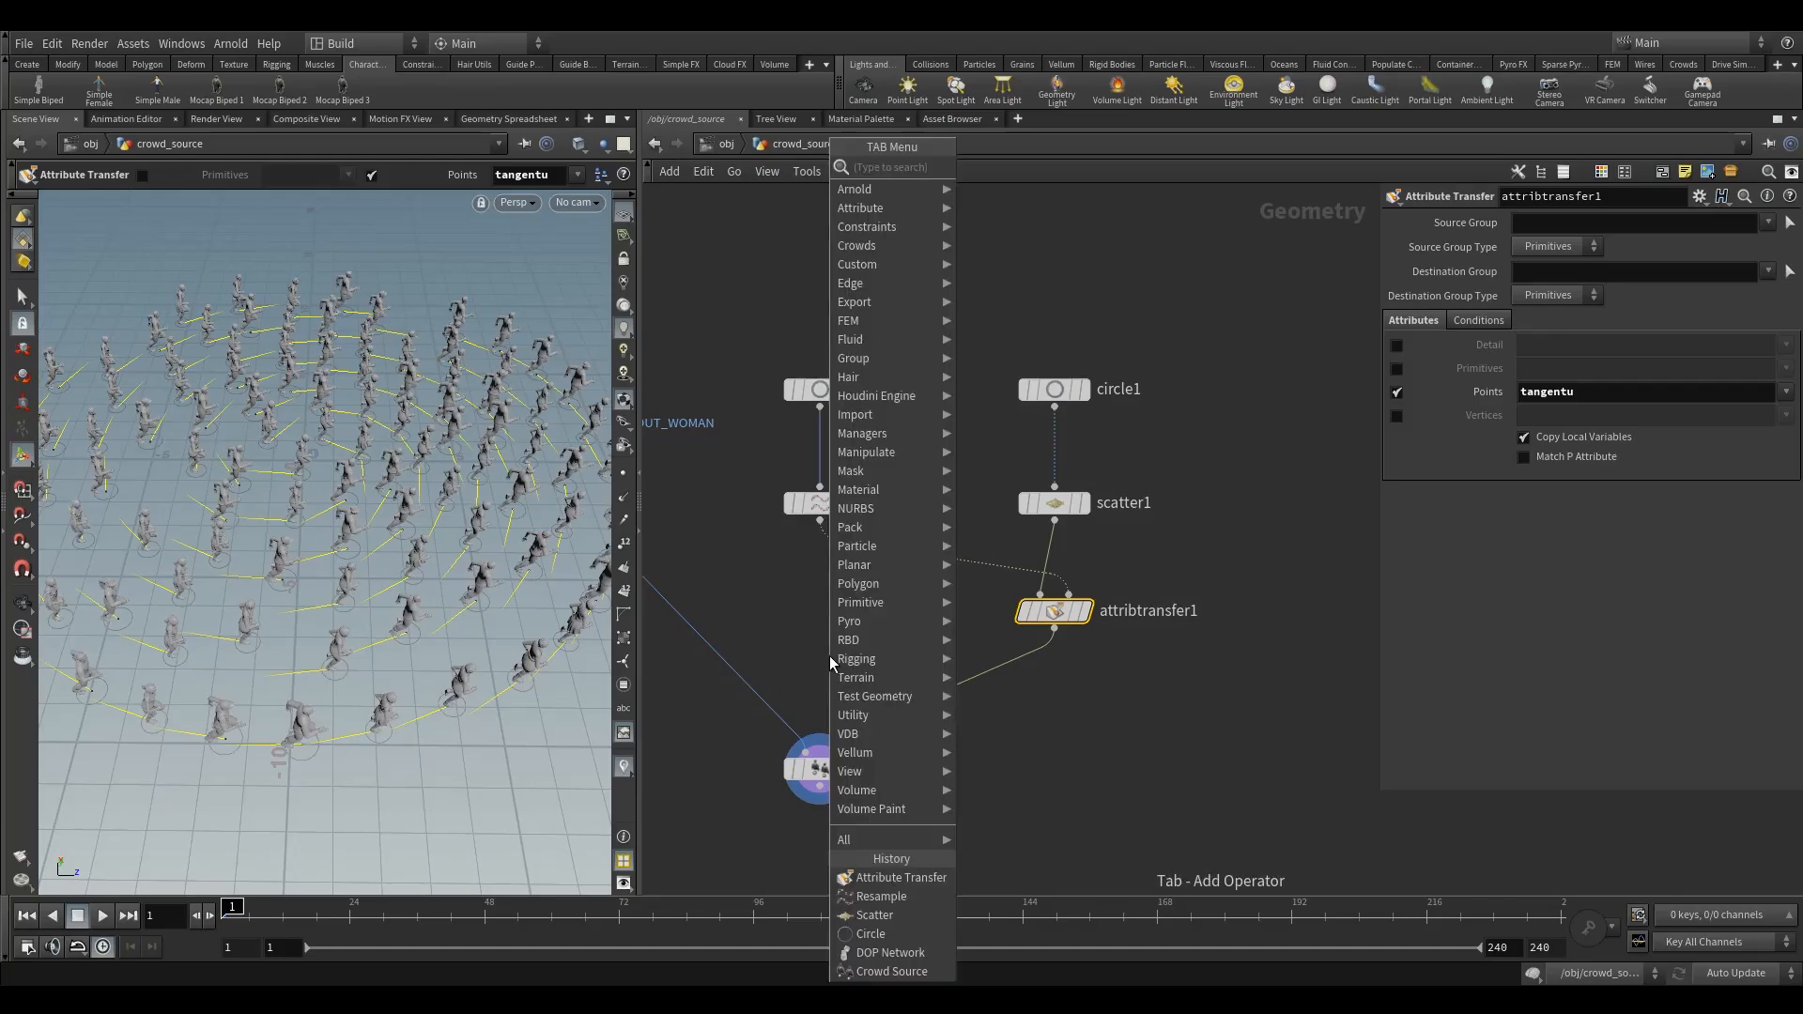
pyautogui.write('aw')
pyautogui.click(1020, 167)
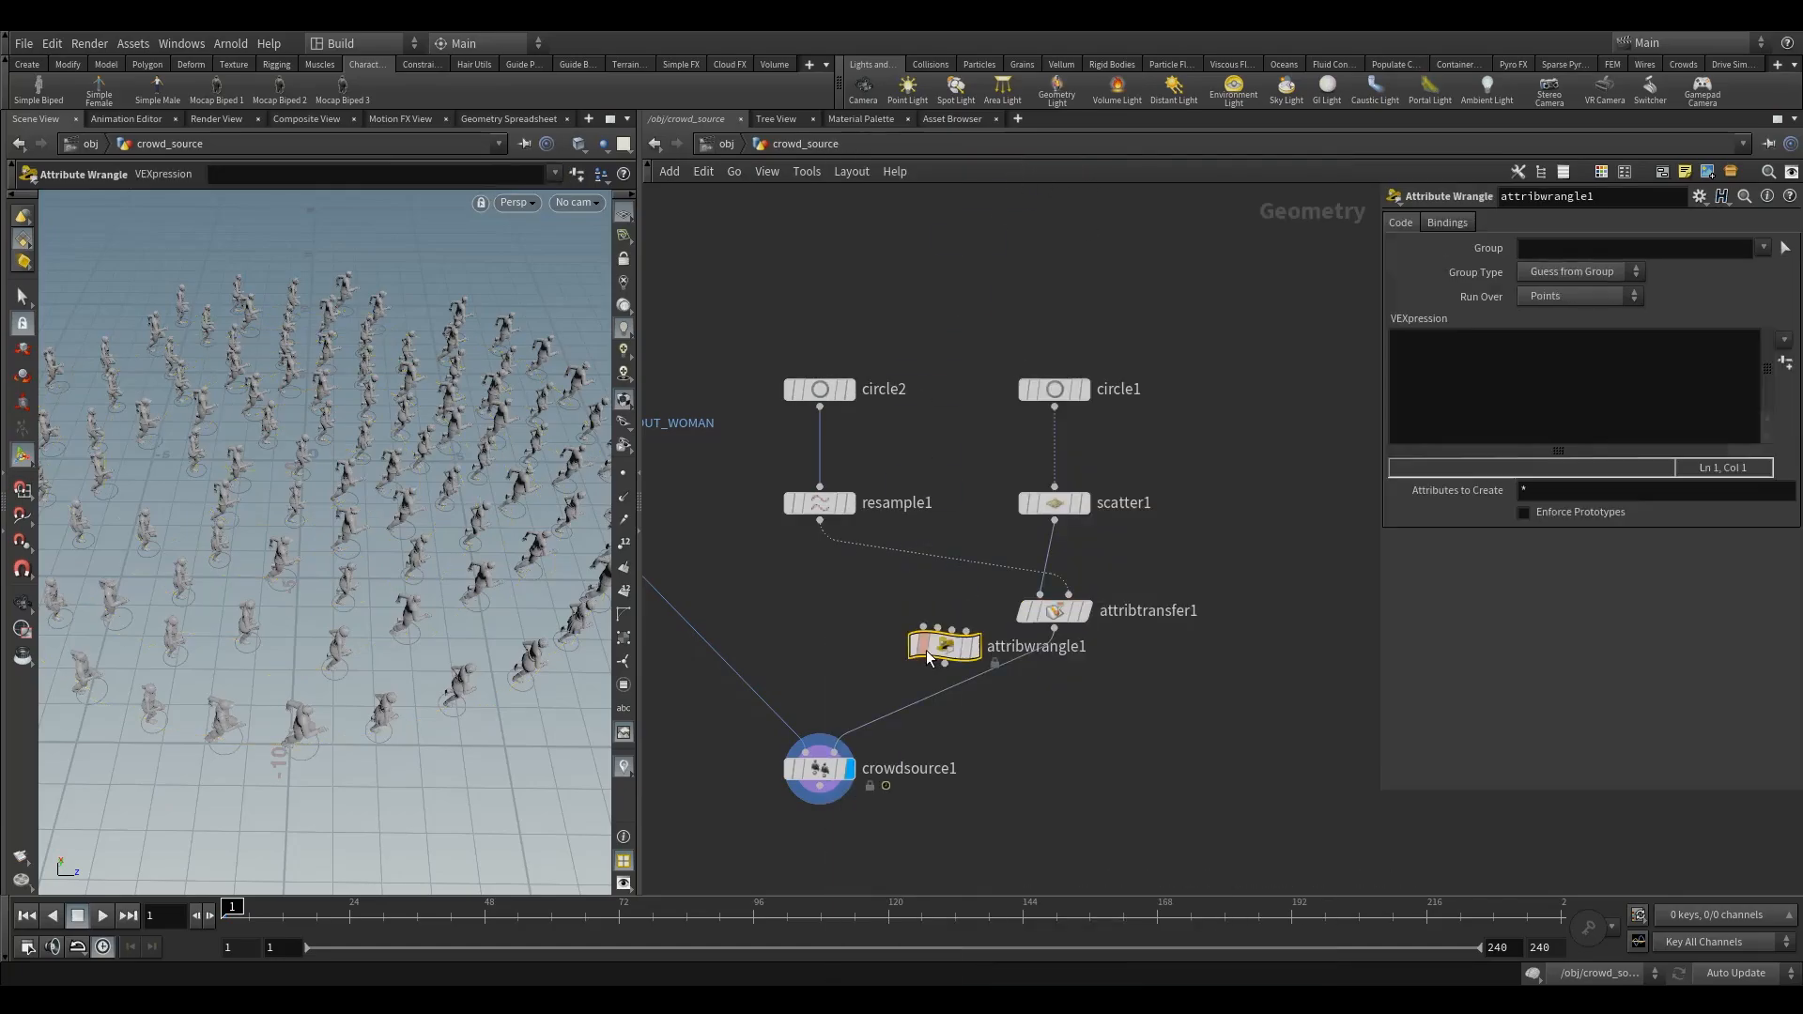
pyautogui.click(1021, 690)
pyautogui.moveTo(1021, 690); pyautogui.dragTo(1063, 684)
pyautogui.click(1105, 648)
# Step: Write the VEXpression "v@N = v@tangentu;" in attribwrangle1, then select and display crowdsource1
pyautogui.click(1695, 372)
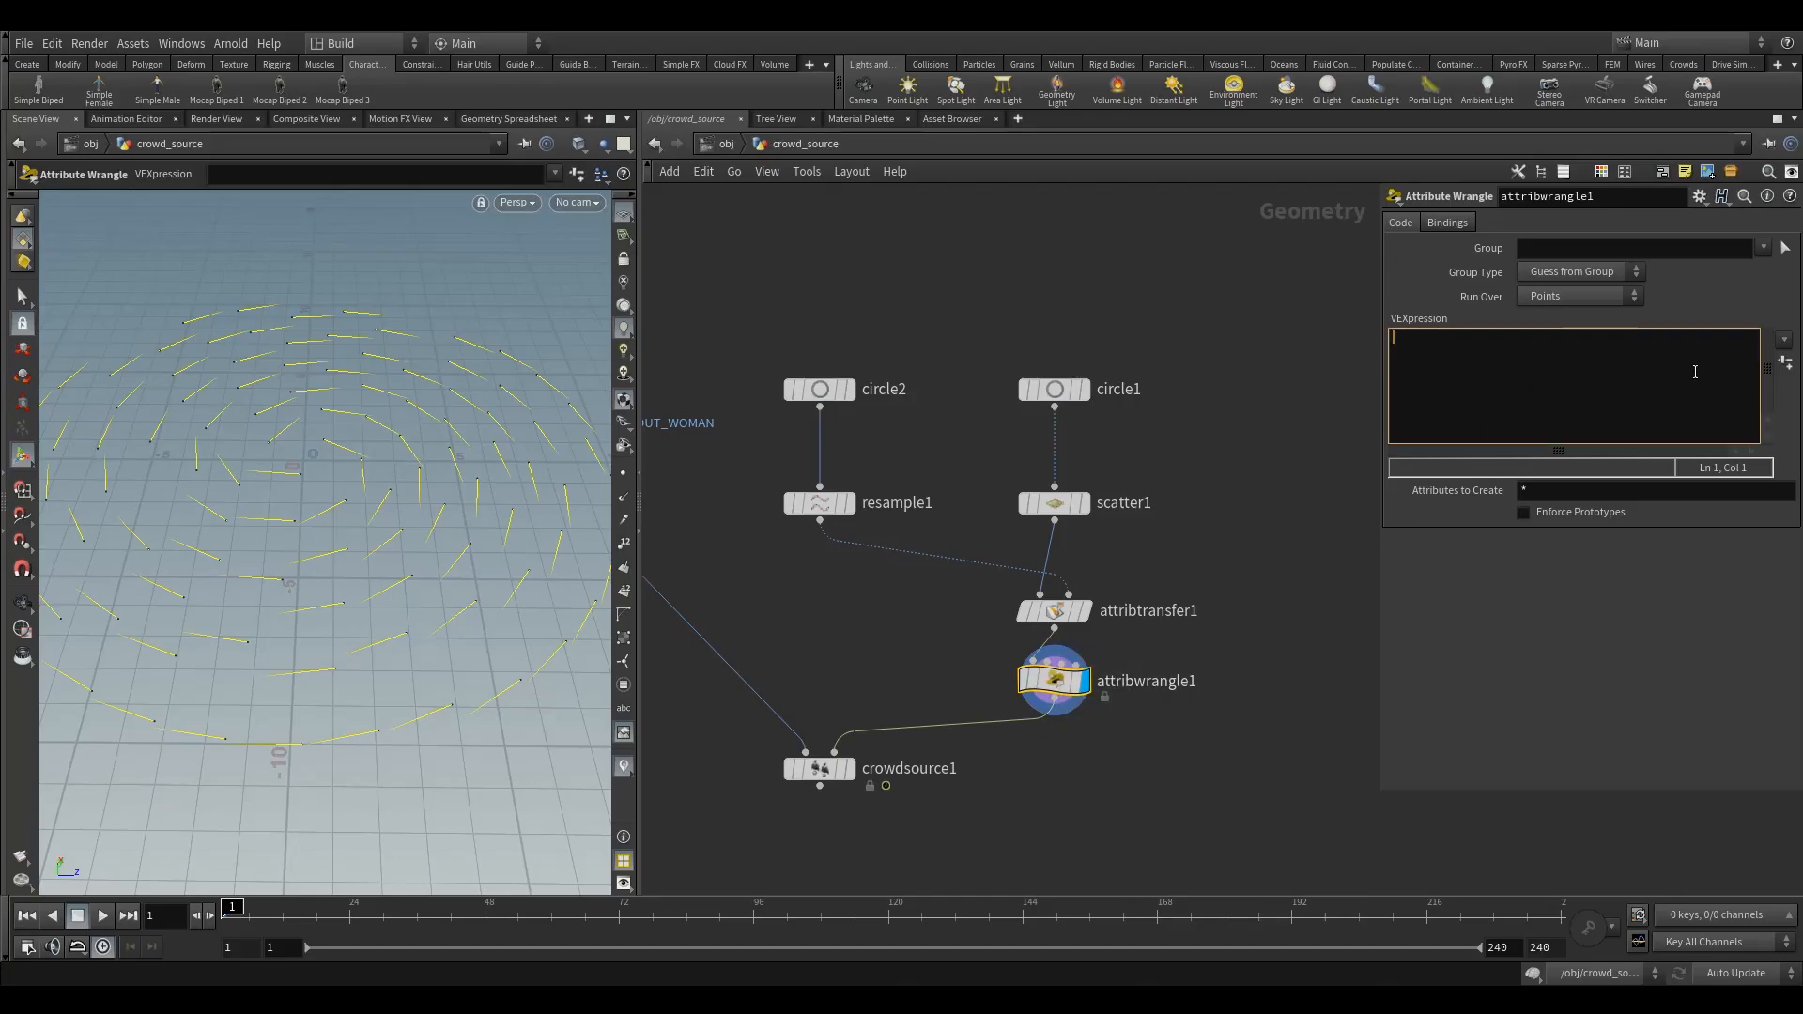
pyautogui.write('v@N = v@tangentu;')
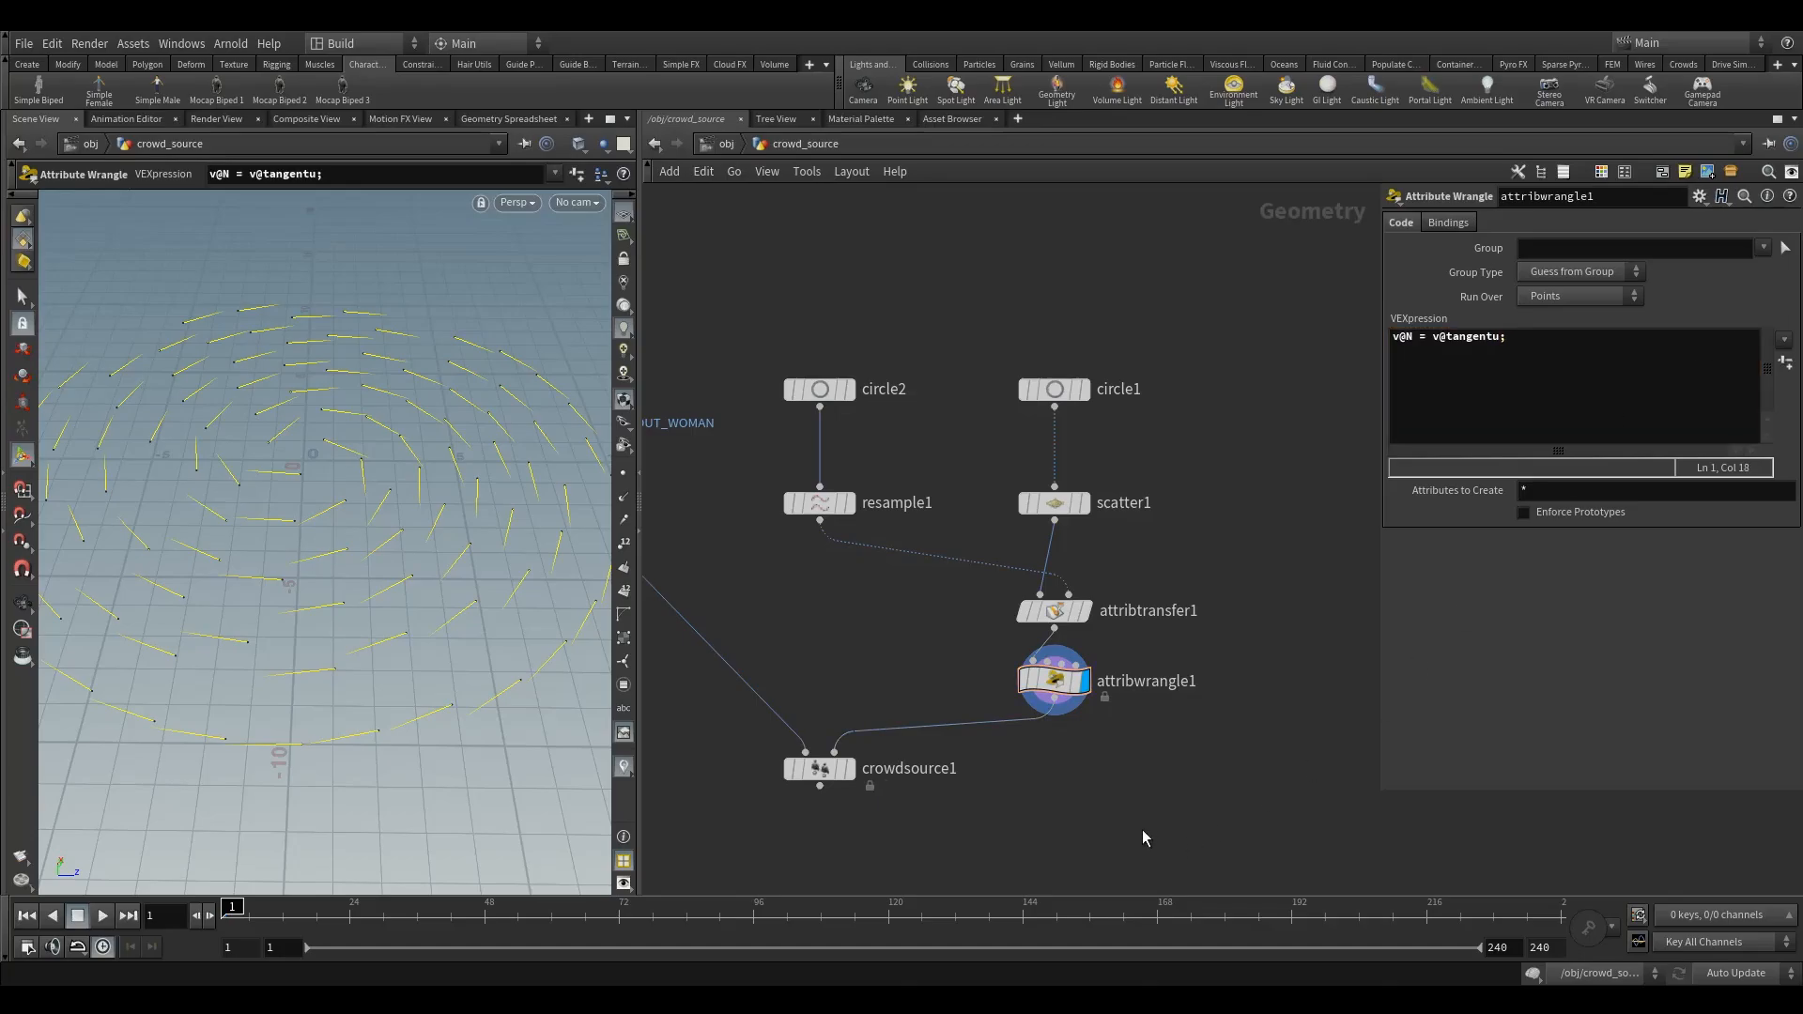
pyautogui.click(848, 766)
pyautogui.click(825, 768)
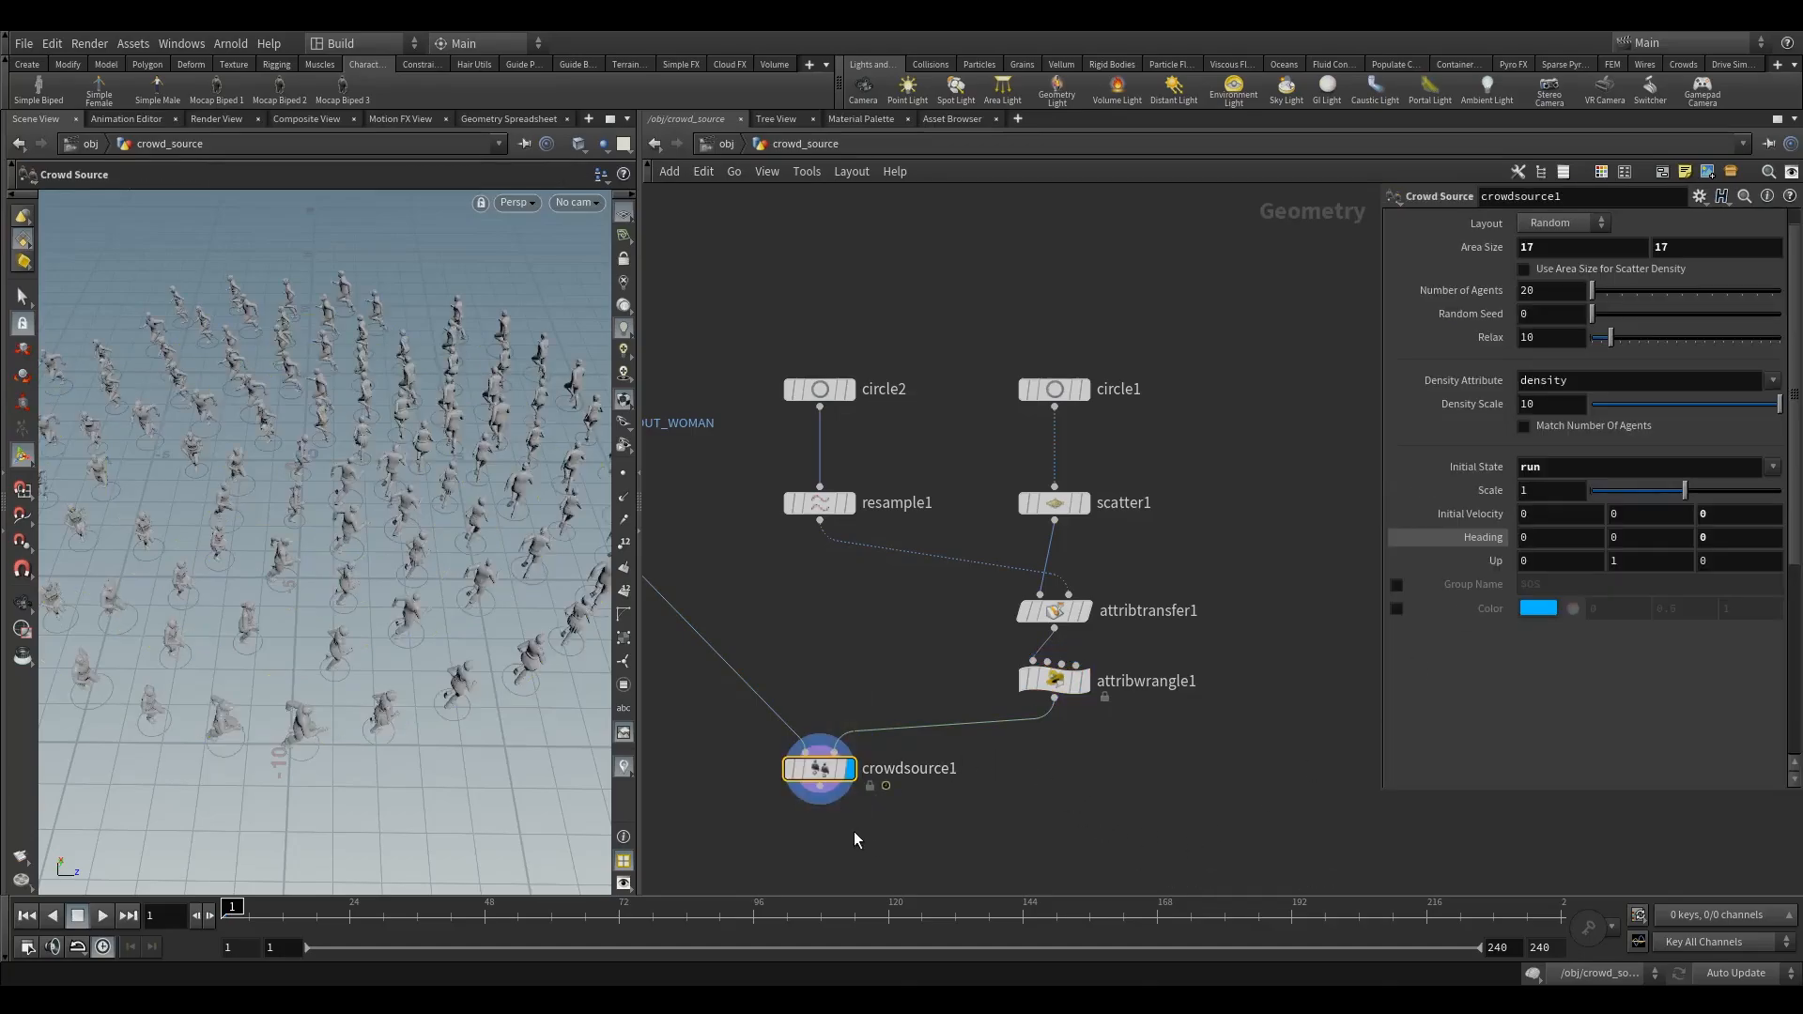
# Step: Examine the crowd from several angles and distances to check which way the running agents face
pyautogui.keyDown('alt'); pyautogui.moveTo(340, 434); pyautogui.dragTo(361, 396); pyautogui.keyUp('alt')
pyautogui.keyDown('alt'); pyautogui.moveTo(269, 567); pyautogui.dragTo(403, 513, button='middle'); pyautogui.keyUp('alt')
pyautogui.moveTo(403, 513)
pyautogui.keyDown('alt'); pyautogui.mouseDown()
pyautogui.moveTo(368, 524)
pyautogui.moveTo(390, 523)
pyautogui.mouseUp(); pyautogui.keyUp('alt')
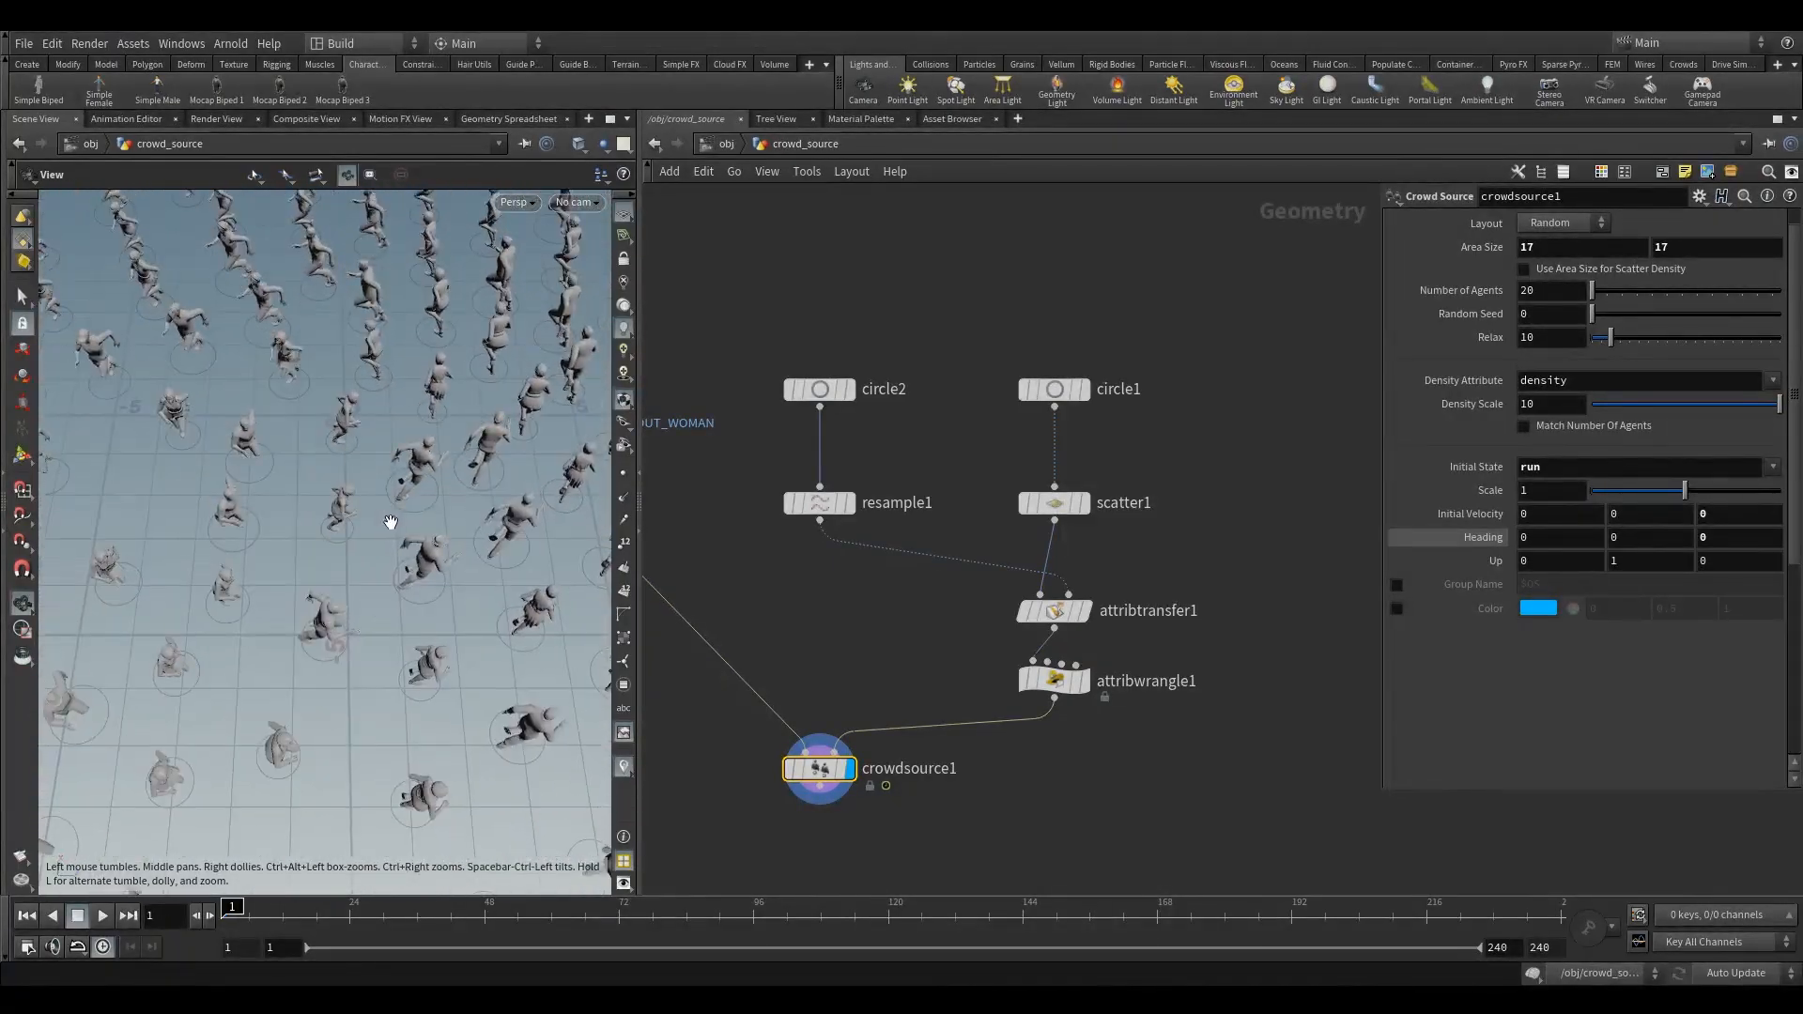
pyautogui.keyDown('alt'); pyautogui.moveTo(391, 523); pyautogui.dragTo(351, 592, button='right'); pyautogui.keyUp('alt')
pyautogui.moveTo(351, 592)
pyautogui.keyDown('alt'); pyautogui.mouseDown()
pyautogui.moveTo(358, 539)
pyautogui.moveTo(343, 574)
pyautogui.mouseUp(); pyautogui.keyUp('alt')
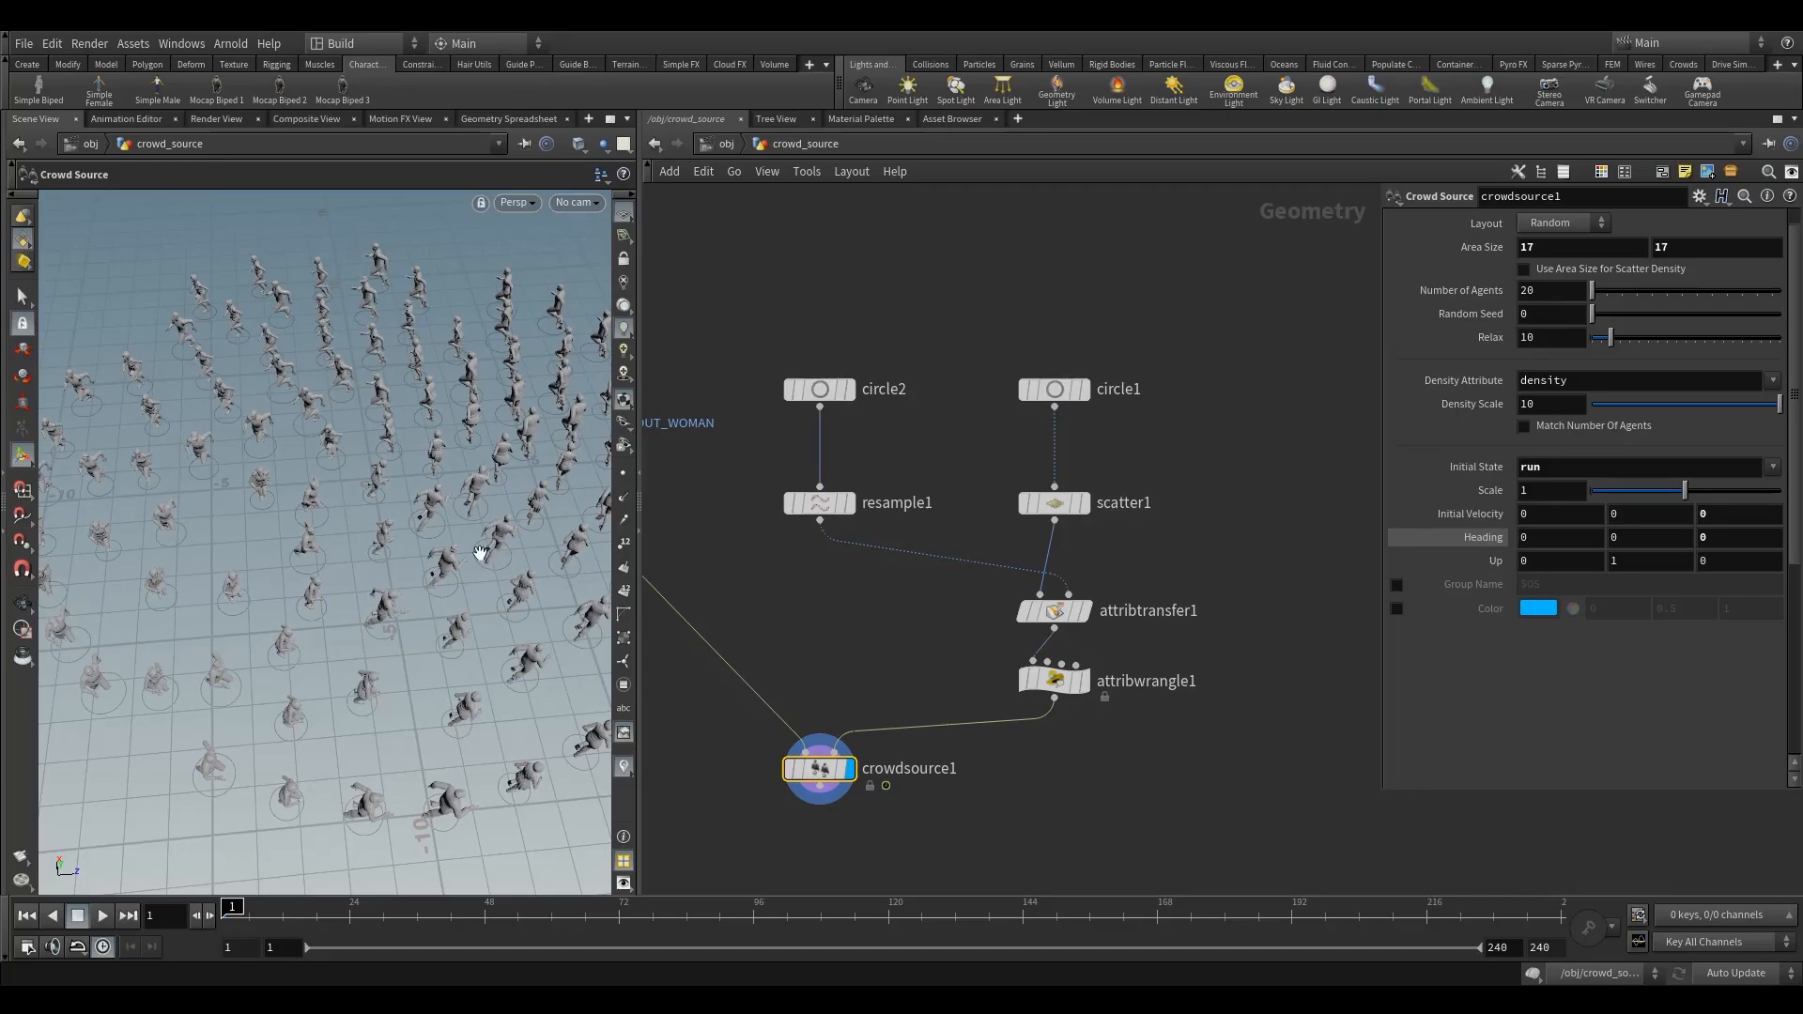
pyautogui.keyDown('alt'); pyautogui.moveTo(479, 554); pyautogui.dragTo(379, 595, button='middle'); pyautogui.keyUp('alt')
pyautogui.keyDown('alt'); pyautogui.moveTo(378, 596); pyautogui.dragTo(384, 560, button='right'); pyautogui.keyUp('alt')
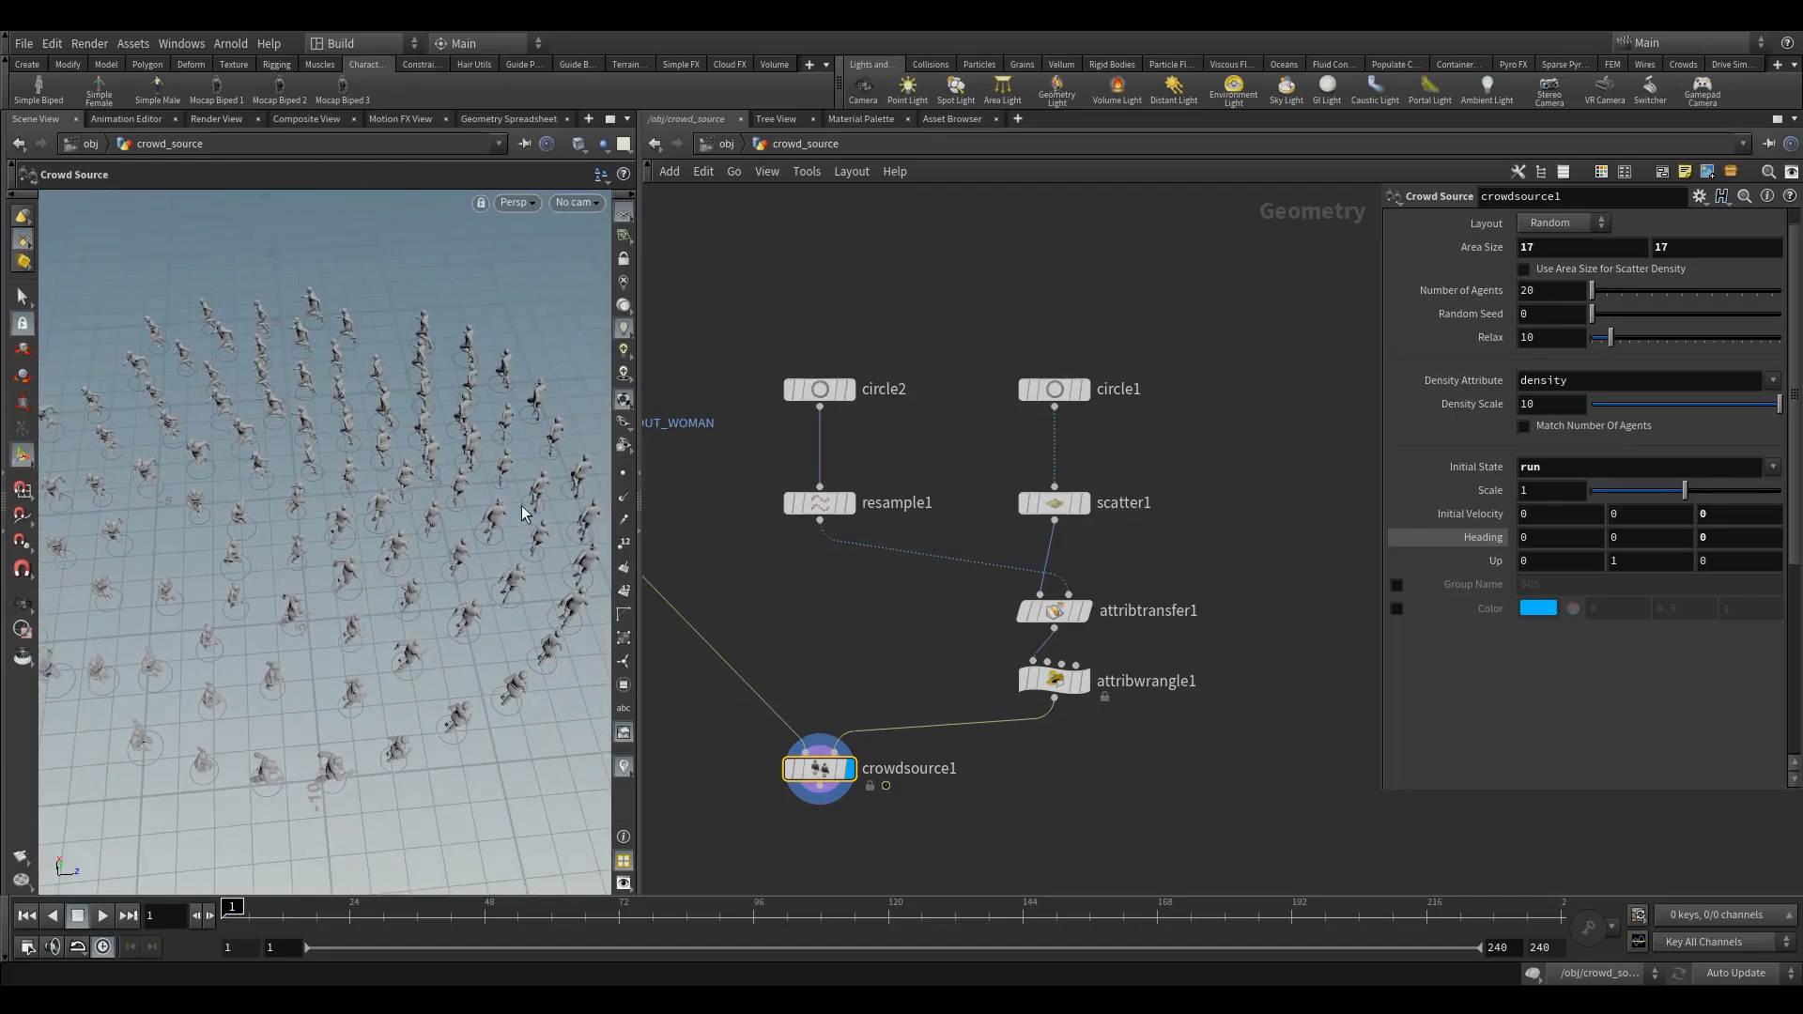